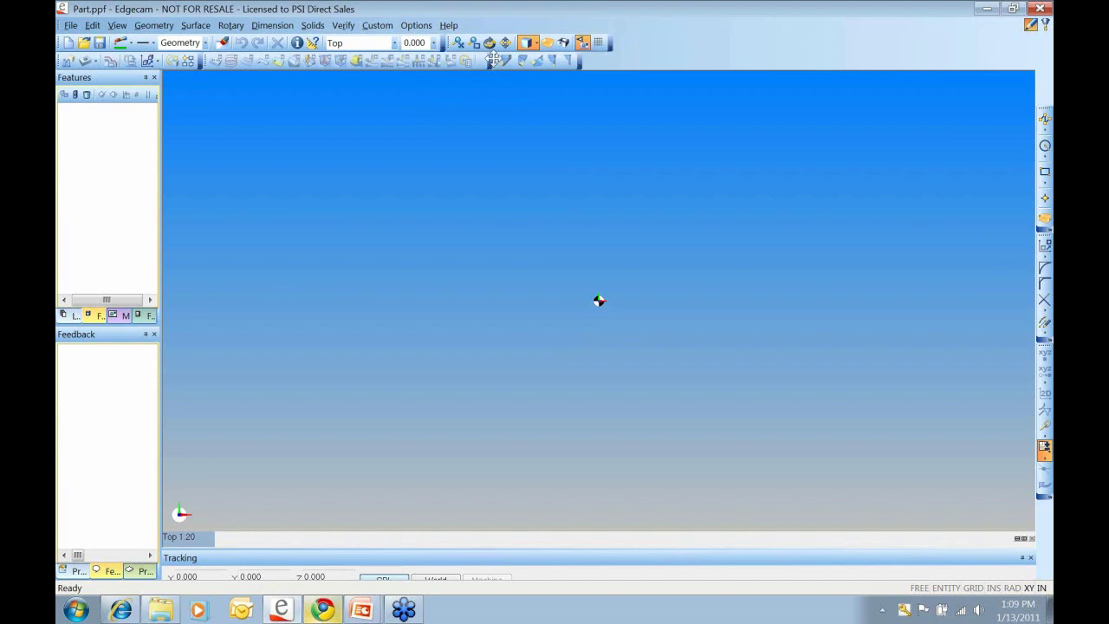
# - Move the Turn Tools toolbar away, float it over the graphics area, and dock it again beside the Solids toolbar
pyautogui.moveTo(492, 60); pyautogui.dragTo(690, 90)
pyautogui.doubleClick(690, 90)
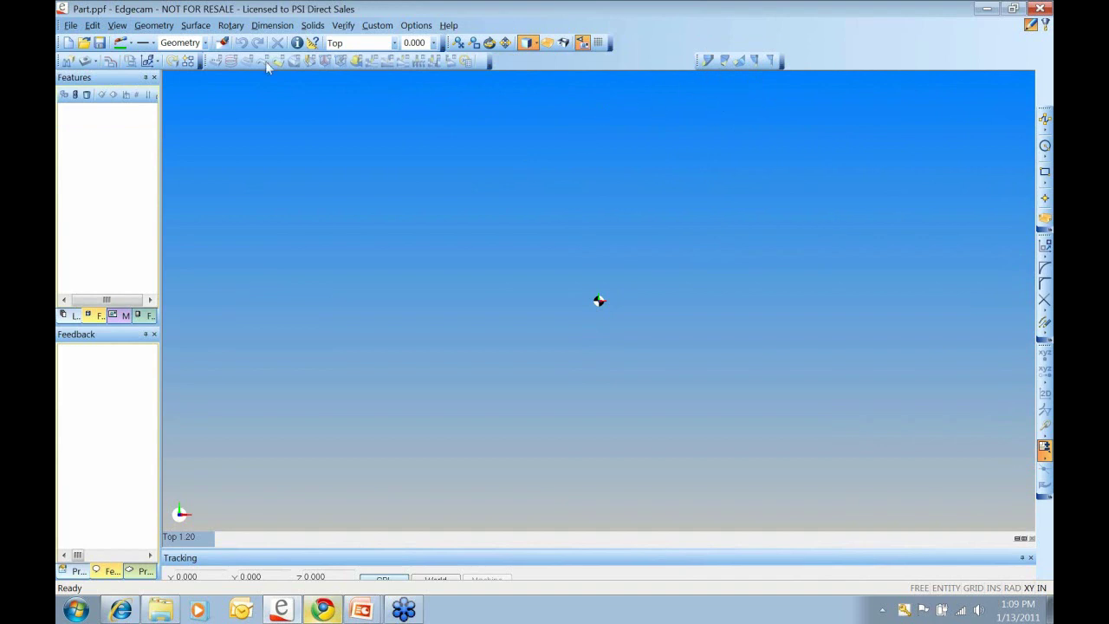
pyautogui.moveTo(208, 61)
pyautogui.mouseDown()
pyautogui.moveTo(464, 140)
pyautogui.moveTo(555, 62)
pyautogui.moveTo(537, 39)
pyautogui.moveTo(509, 92)
pyautogui.moveTo(322, 62)
pyautogui.moveTo(196, 74)
pyautogui.mouseUp()
pyautogui.moveTo(694, 61); pyautogui.dragTo(503, 149)
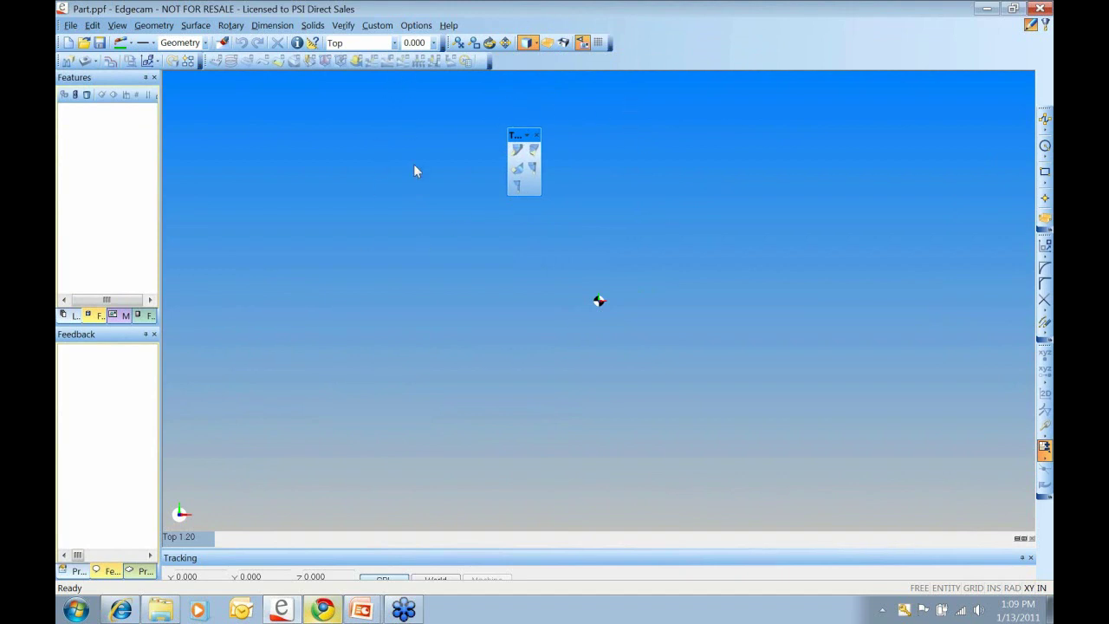
pyautogui.moveTo(515, 135); pyautogui.dragTo(503, 50)
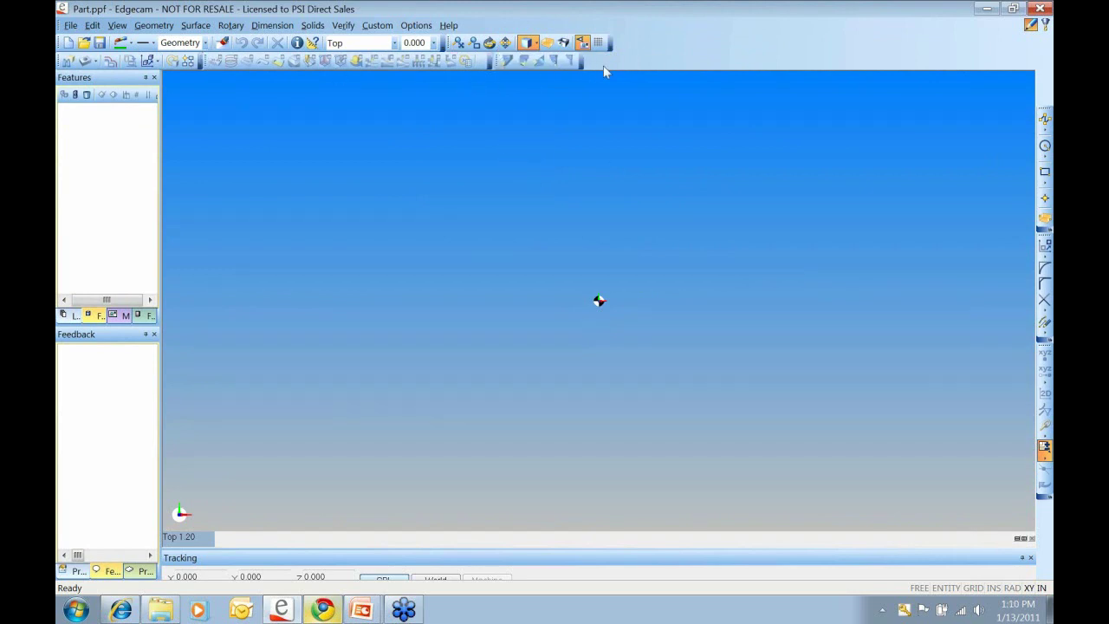
pyautogui.moveTo(496, 59)
pyautogui.mouseDown()
pyautogui.moveTo(567, 81)
pyautogui.moveTo(1003, 104)
pyautogui.moveTo(1045, 139)
pyautogui.moveTo(1046, 197)
pyautogui.moveTo(924, 188)
pyautogui.moveTo(607, 47)
pyautogui.moveTo(512, 54)
pyautogui.moveTo(508, 70)
pyautogui.mouseUp()
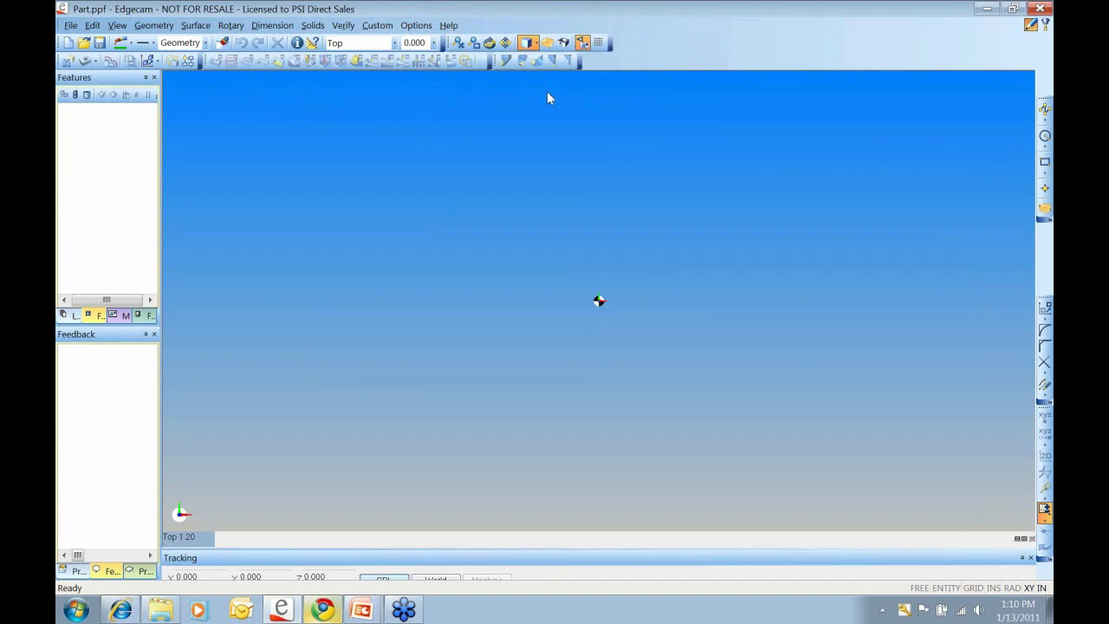
# - Show the Main toolbar
pyautogui.rightClick(641, 61)
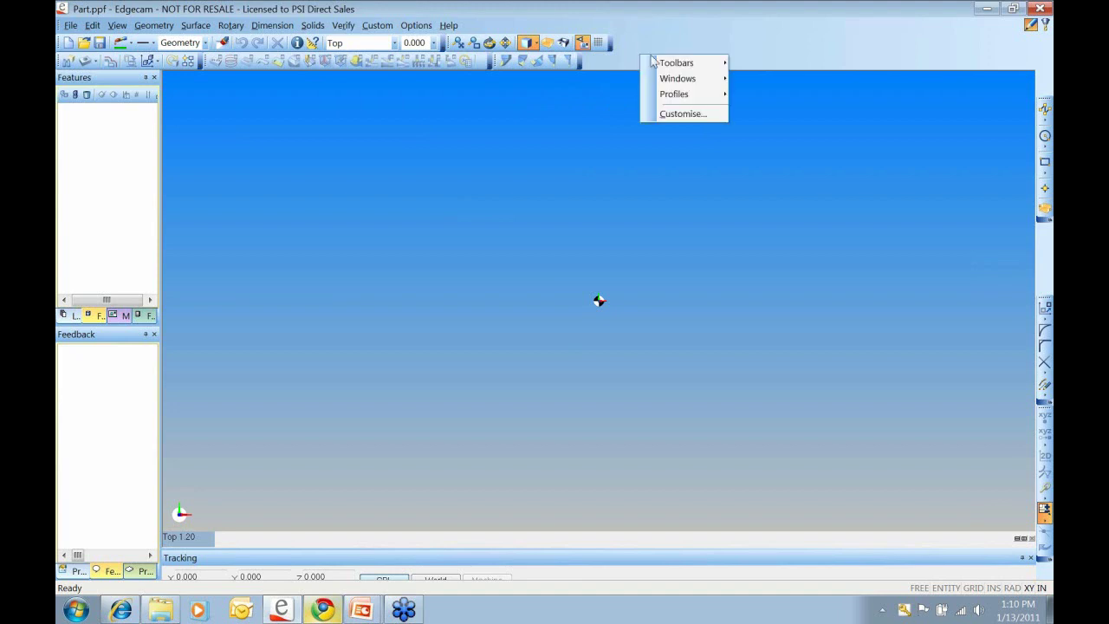
pyautogui.moveTo(658, 67)
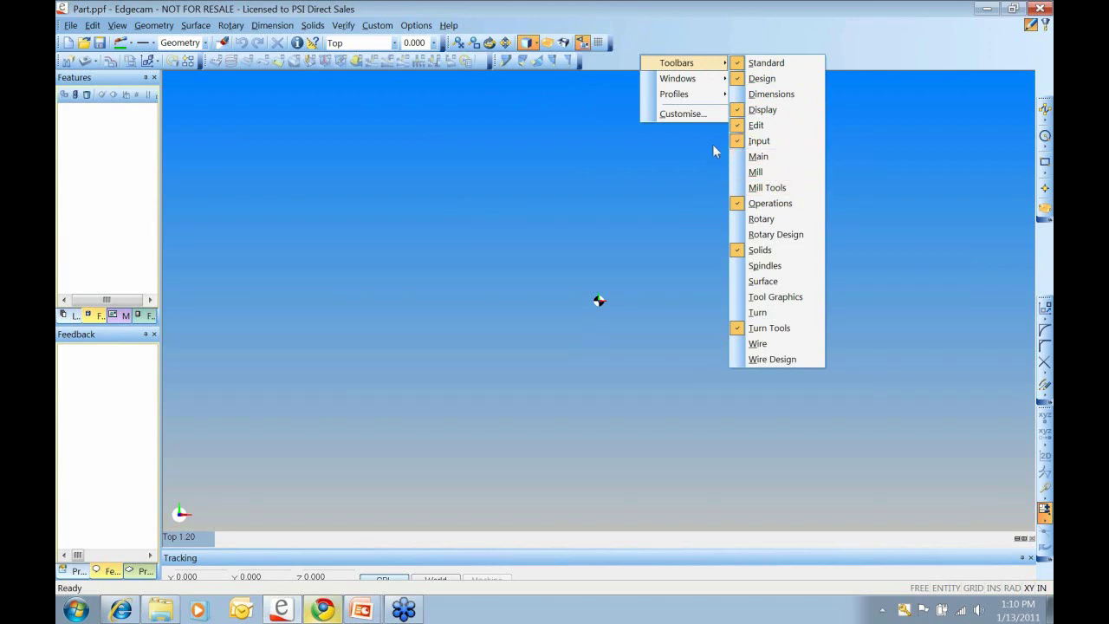
pyautogui.click(751, 156)
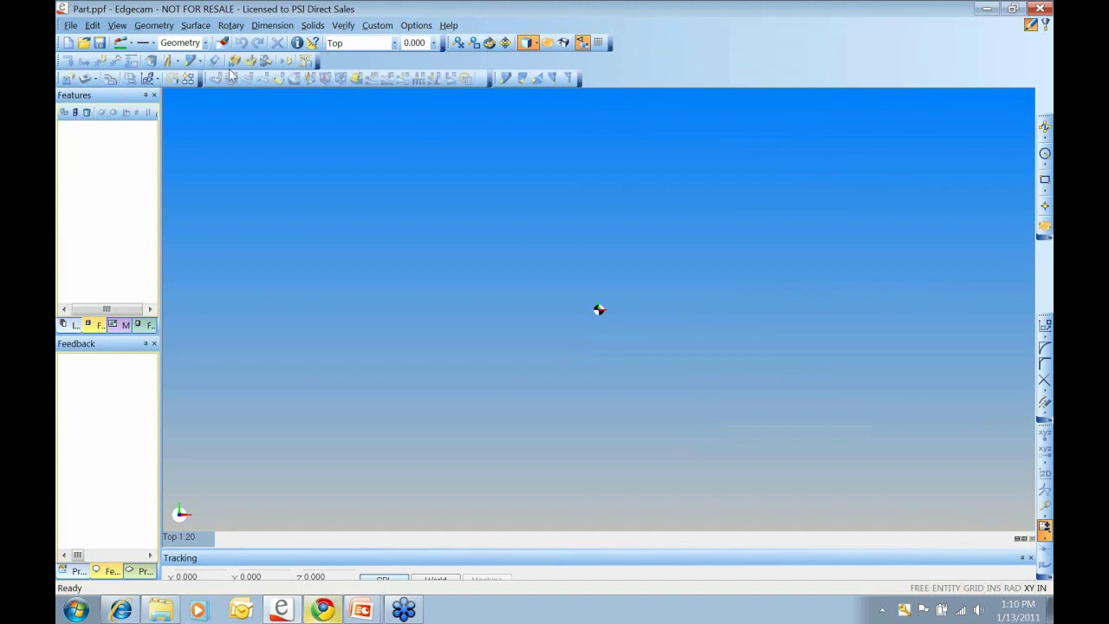
# - Hide the Standard toolbar and show it again
pyautogui.rightClick(674, 68)
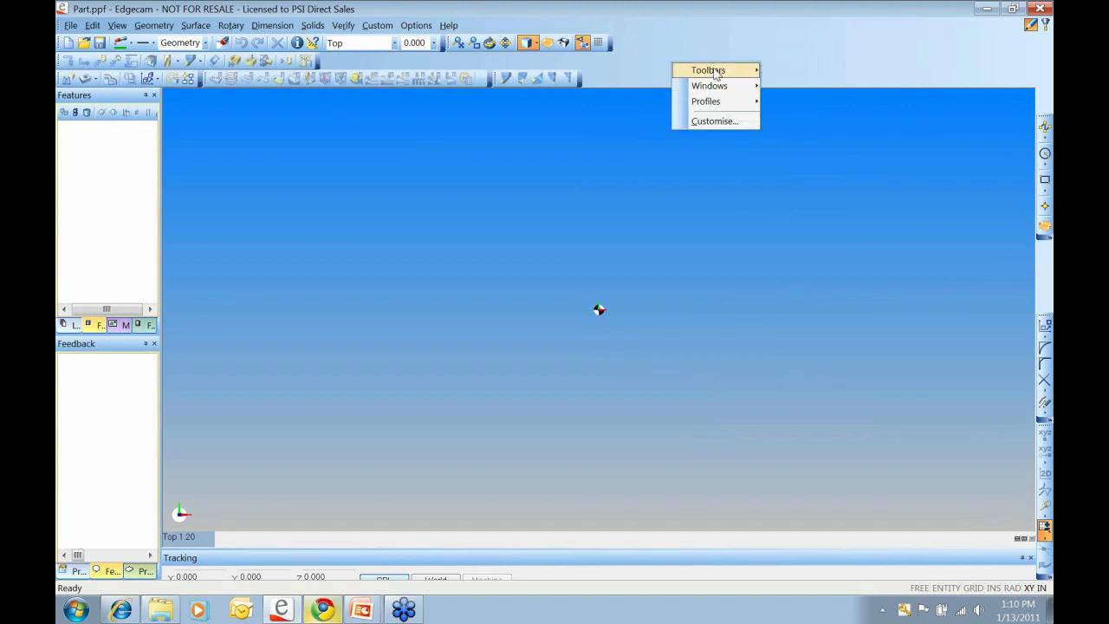
pyautogui.moveTo(716, 73)
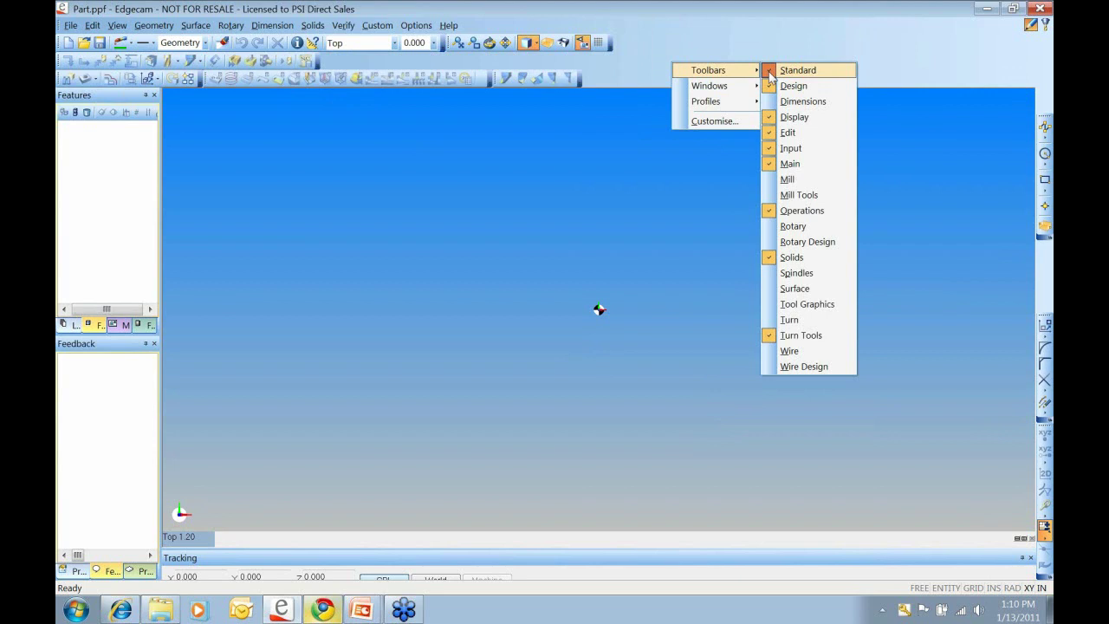
pyautogui.click(770, 74)
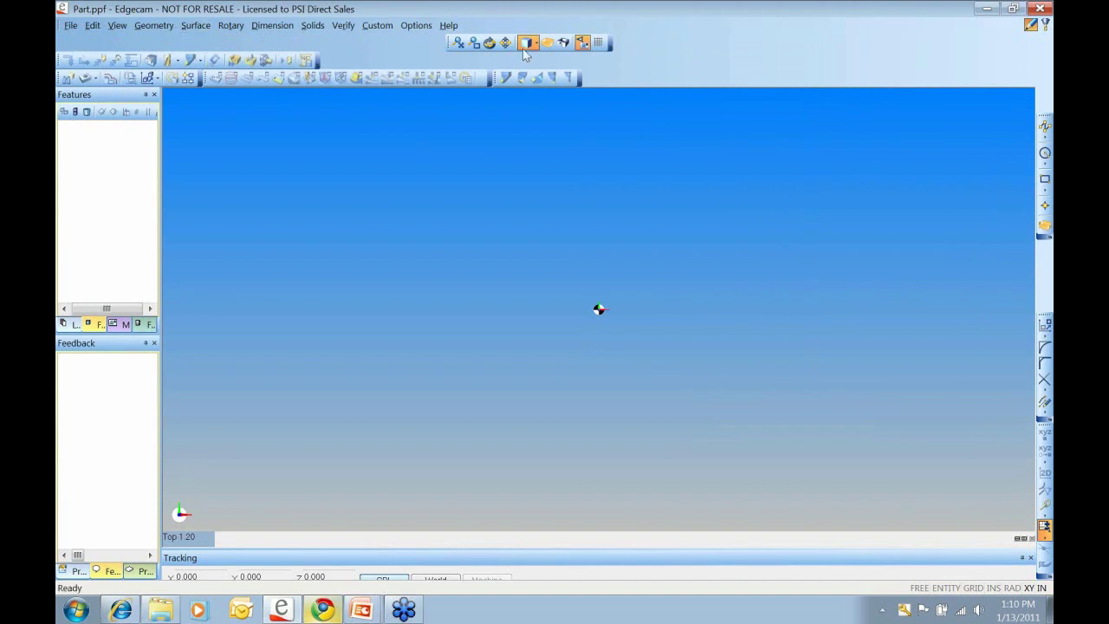
pyautogui.rightClick(722, 57)
pyautogui.moveTo(750, 64)
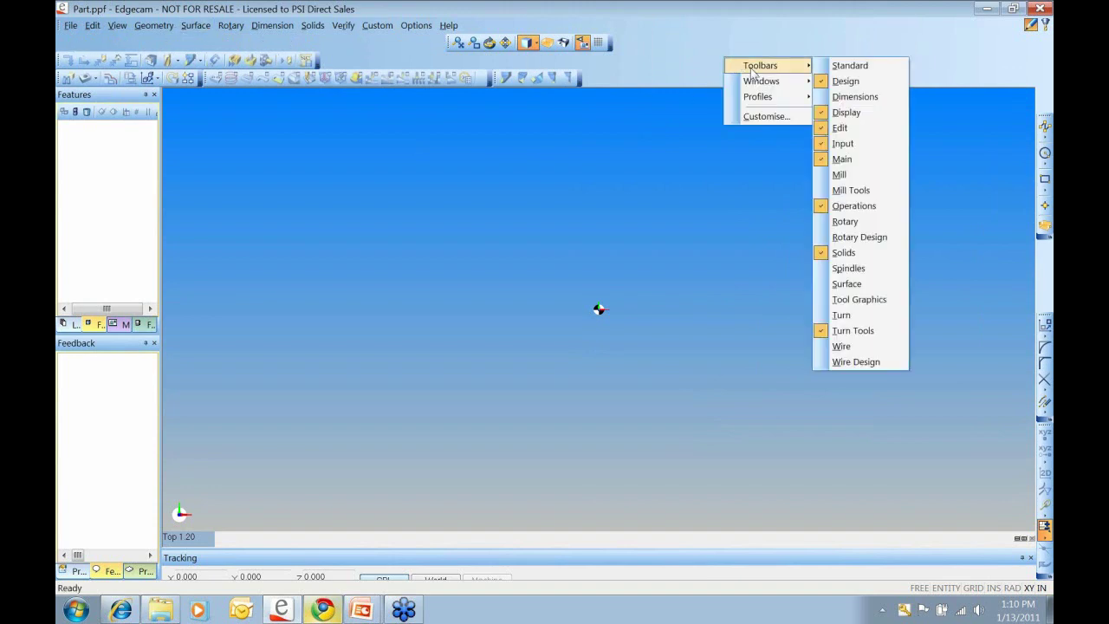
pyautogui.click(848, 68)
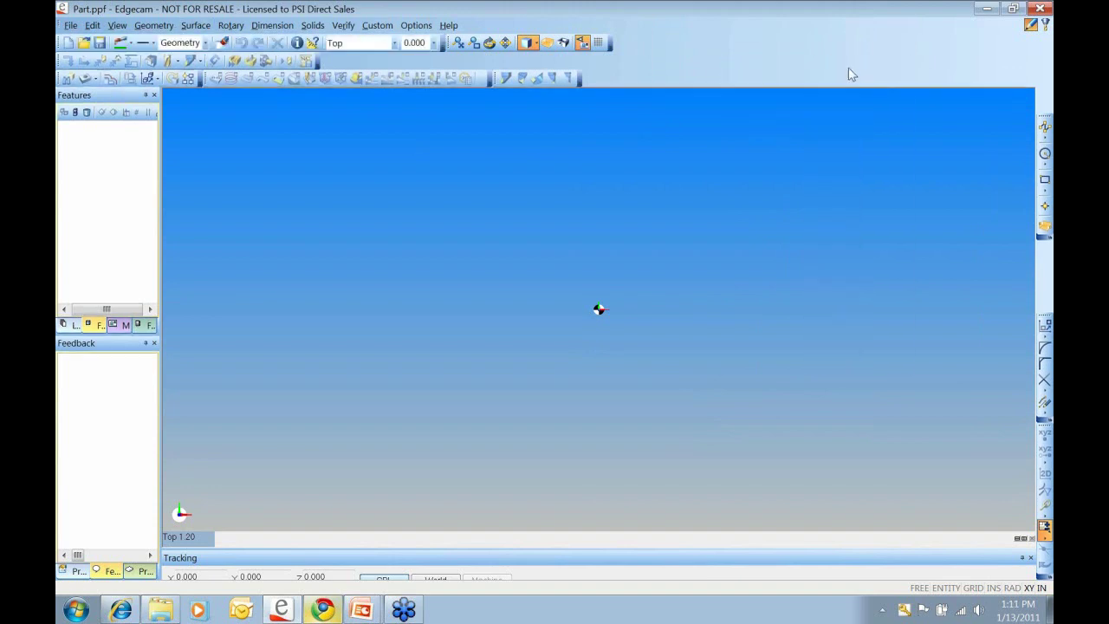
# - Review which toolbars and which docking windows are available for display, without changing any of them
pyautogui.rightClick(657, 58)
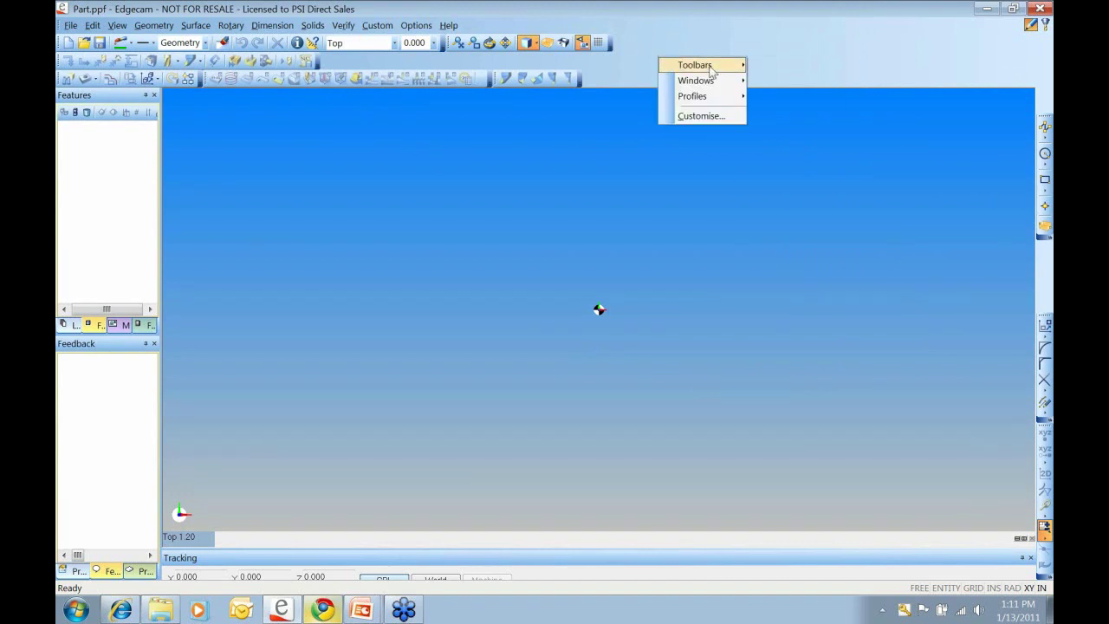
pyautogui.moveTo(710, 70)
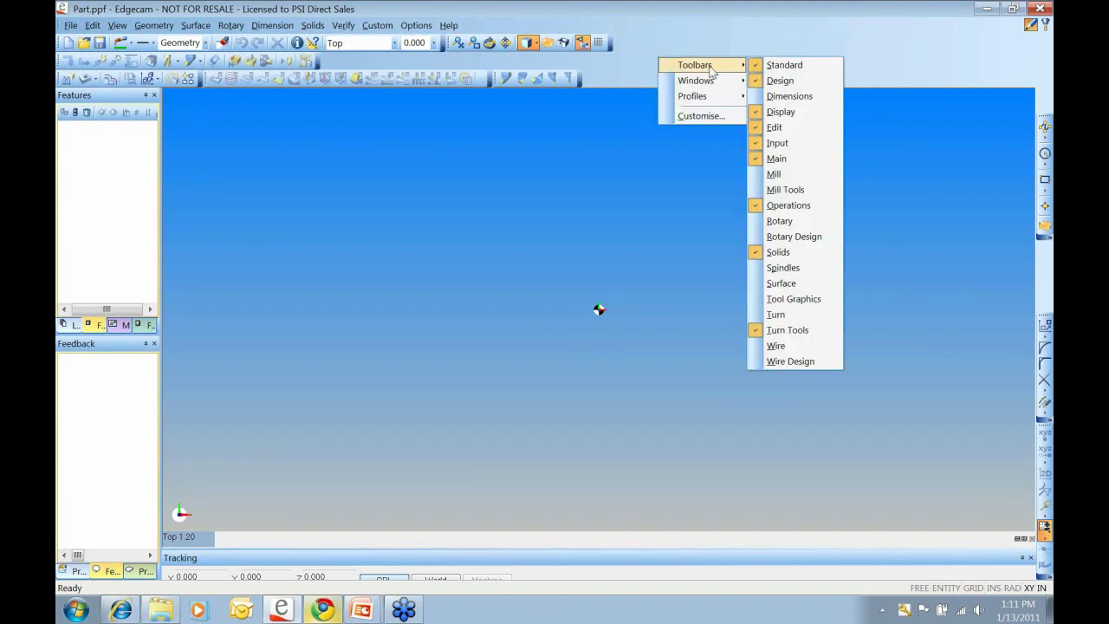
pyautogui.click(630, 43)
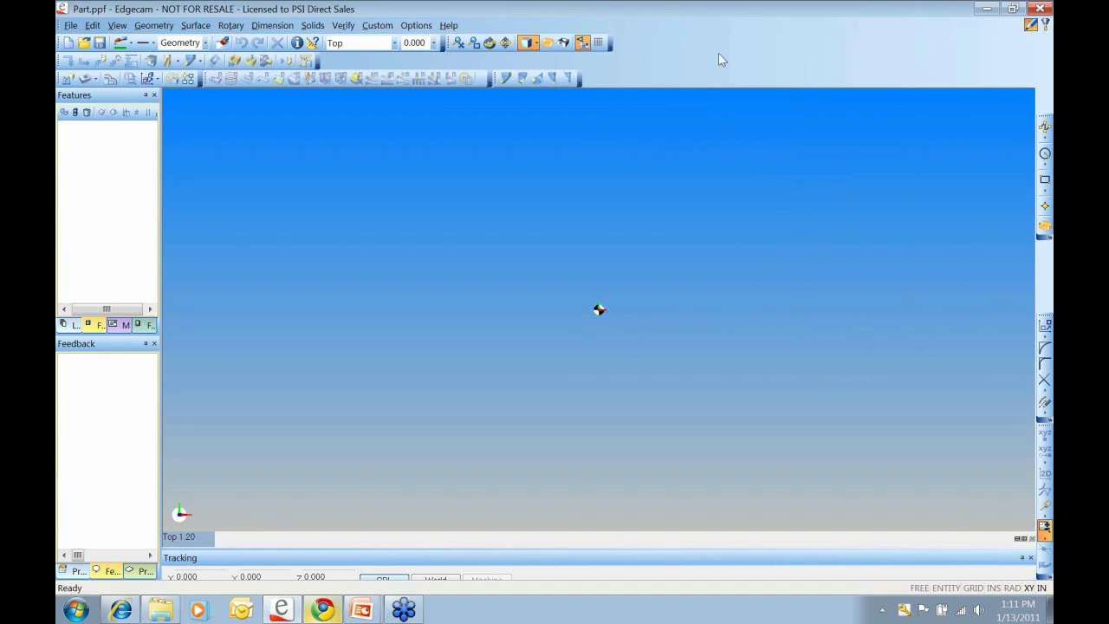
pyautogui.rightClick(690, 57)
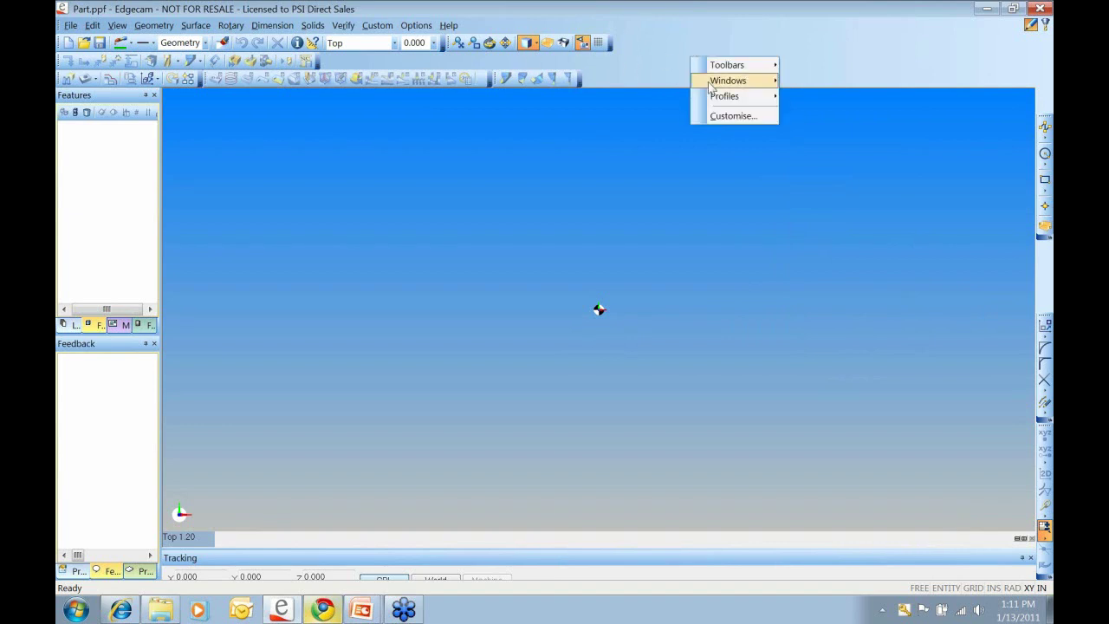
pyautogui.moveTo(728, 80)
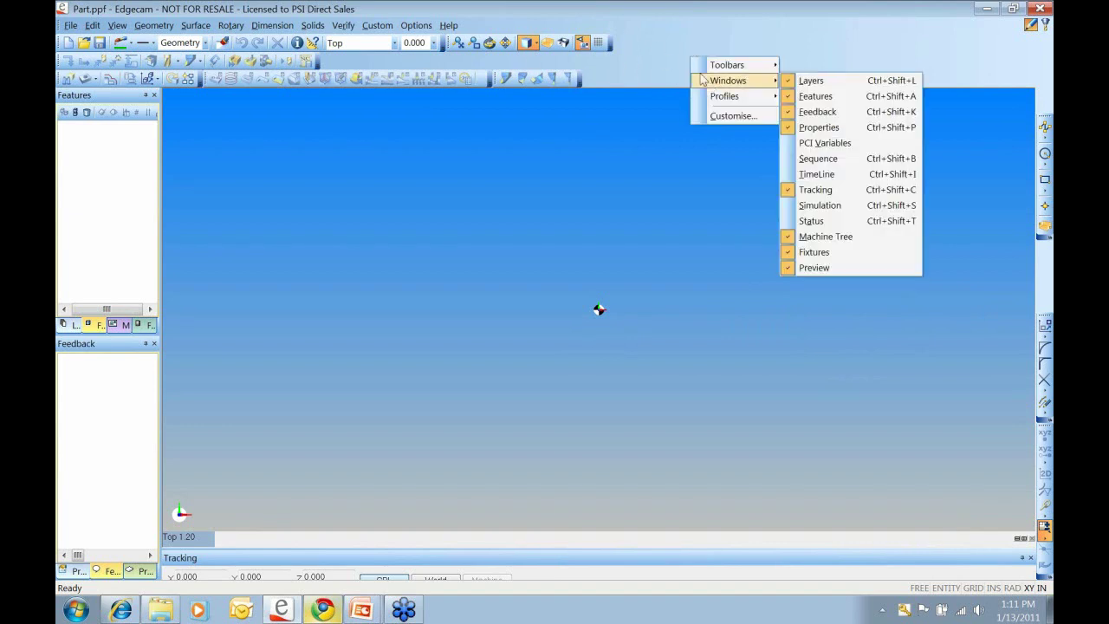
pyautogui.click(656, 51)
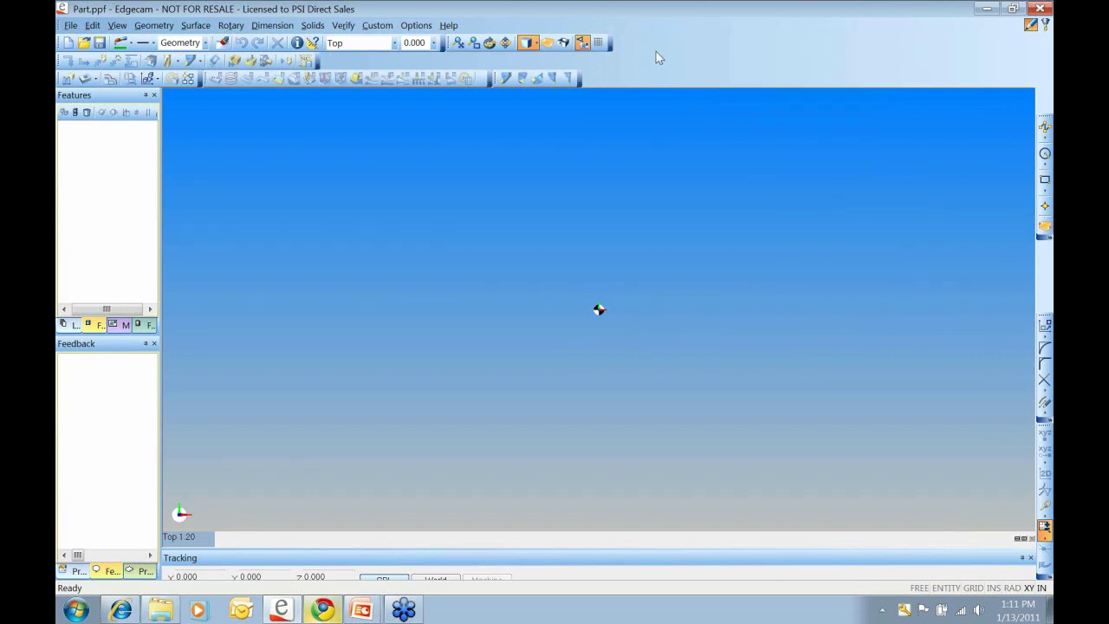
# - Open the Customise dialog's appearance settings and switch Docking Tab Colors off and back on
pyautogui.rightClick(656, 51)
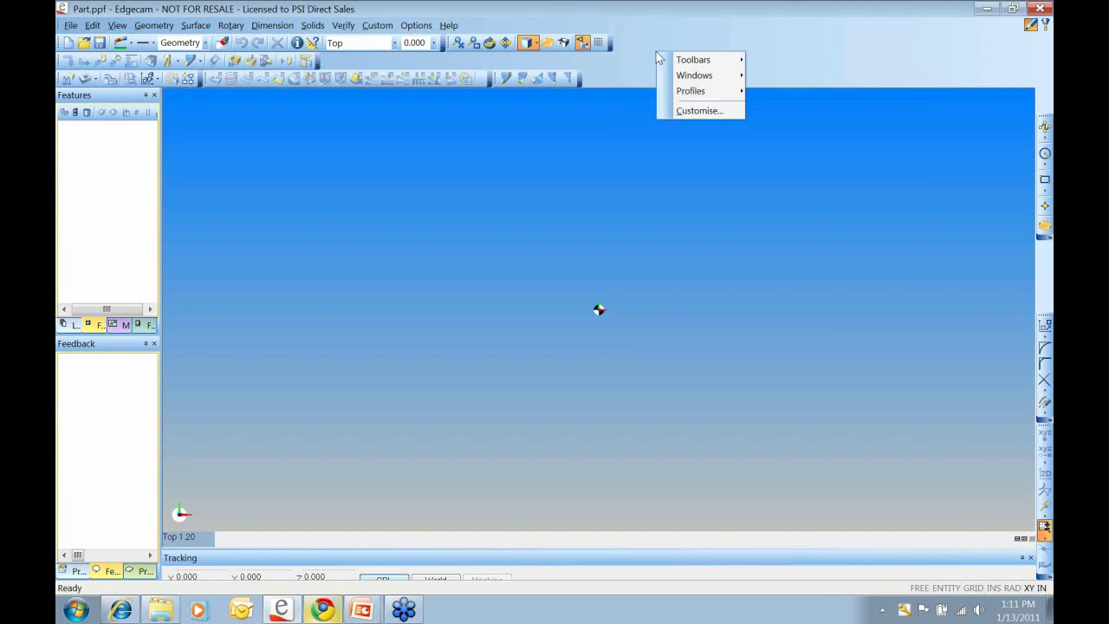
pyautogui.click(700, 111)
pyautogui.moveTo(614, 162); pyautogui.dragTo(676, 98)
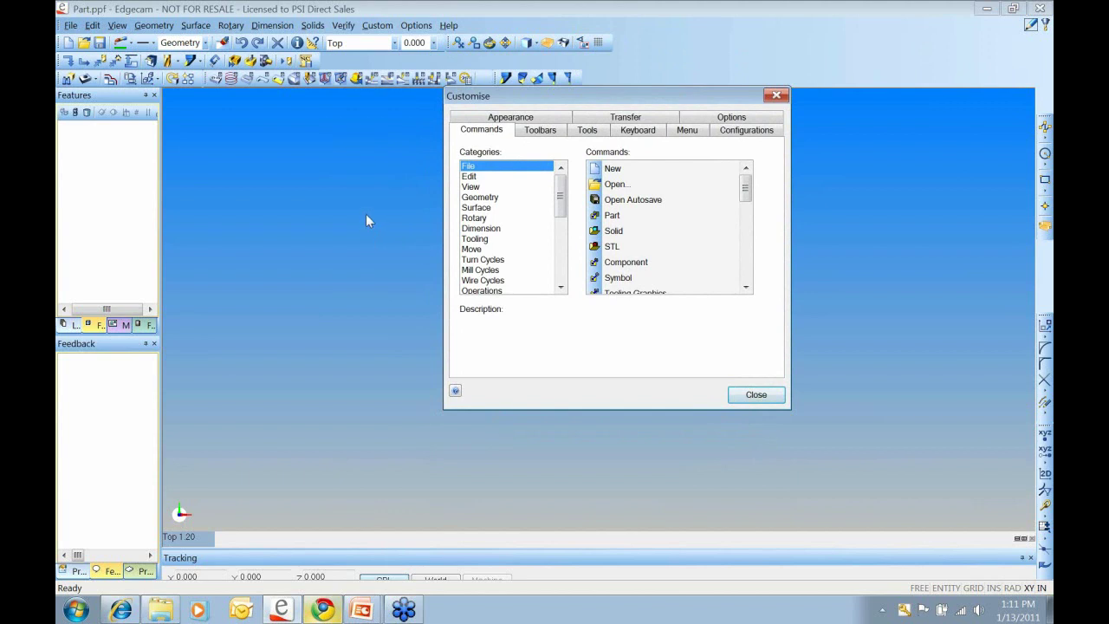
pyautogui.click(507, 119)
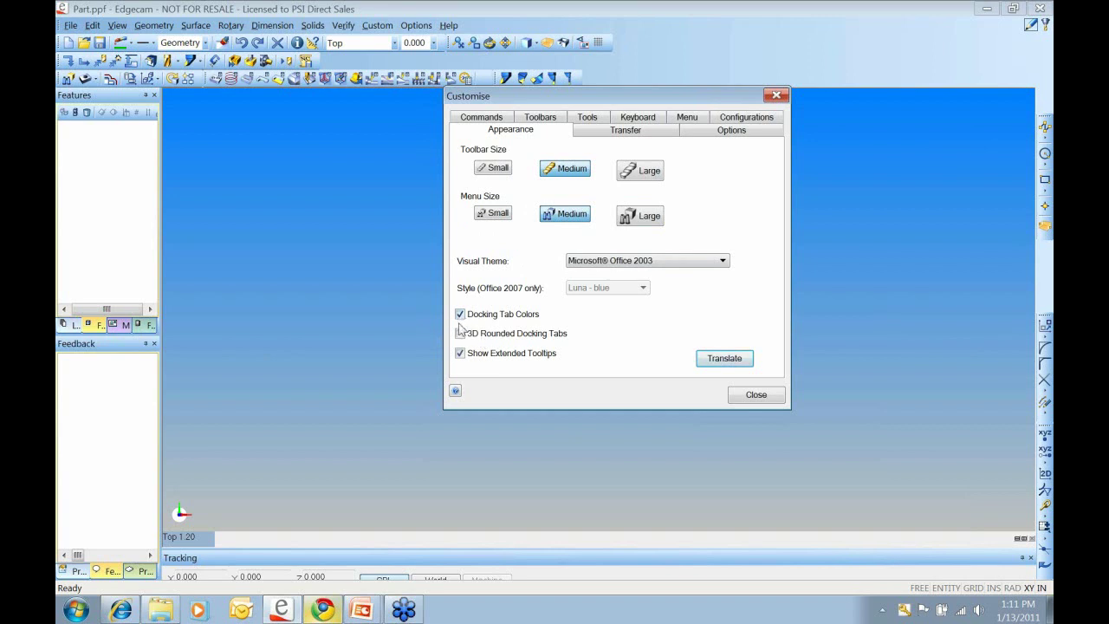
pyautogui.click(164, 245)
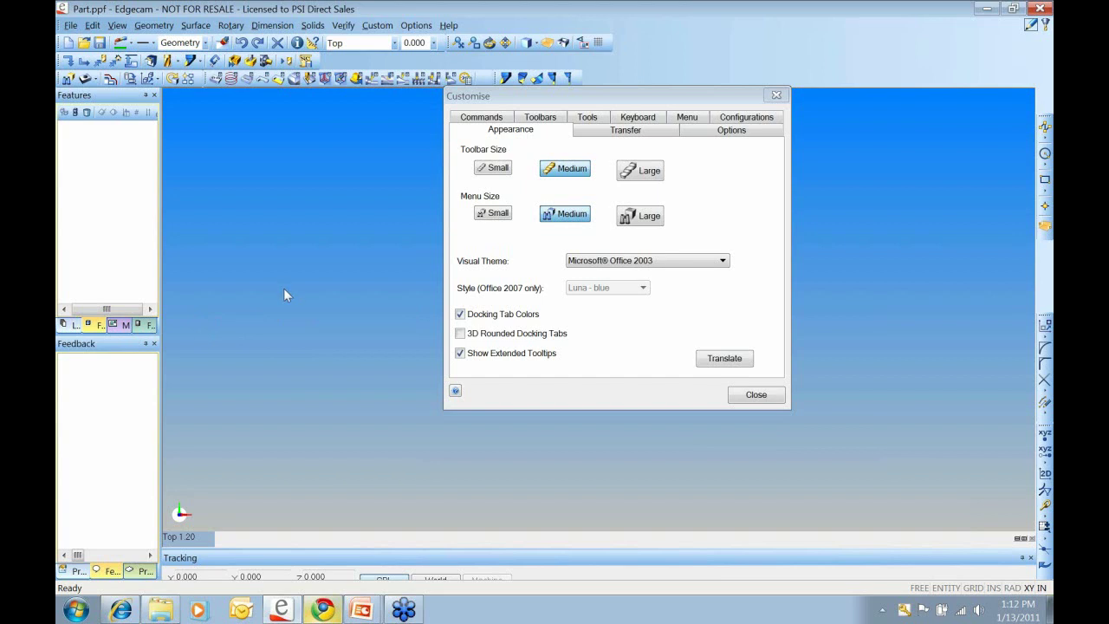
pyautogui.click(460, 314)
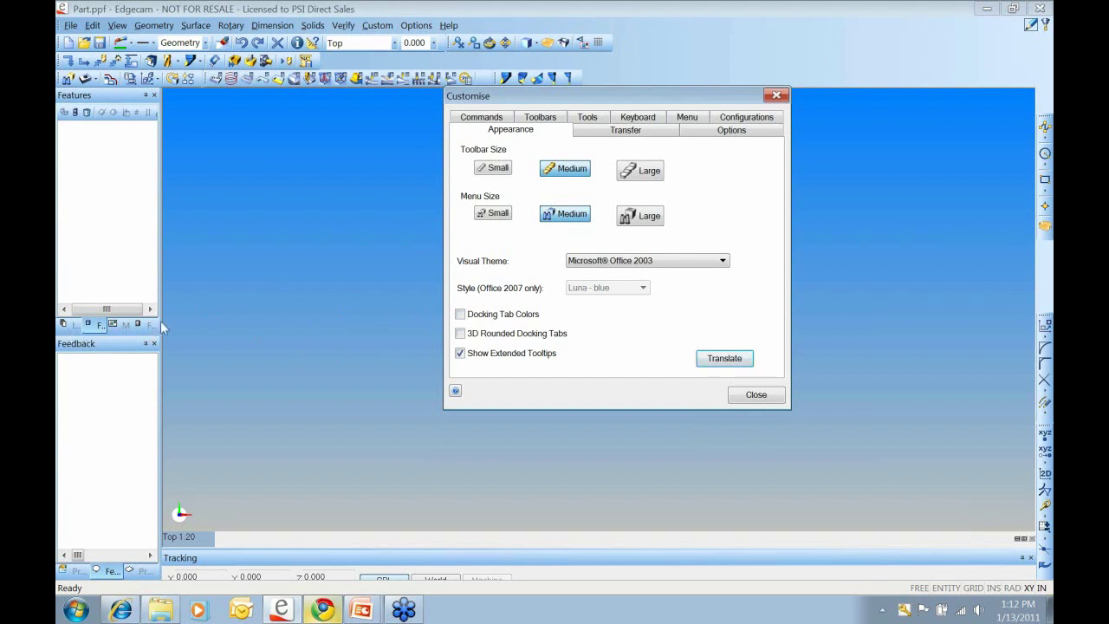
pyautogui.click(460, 315)
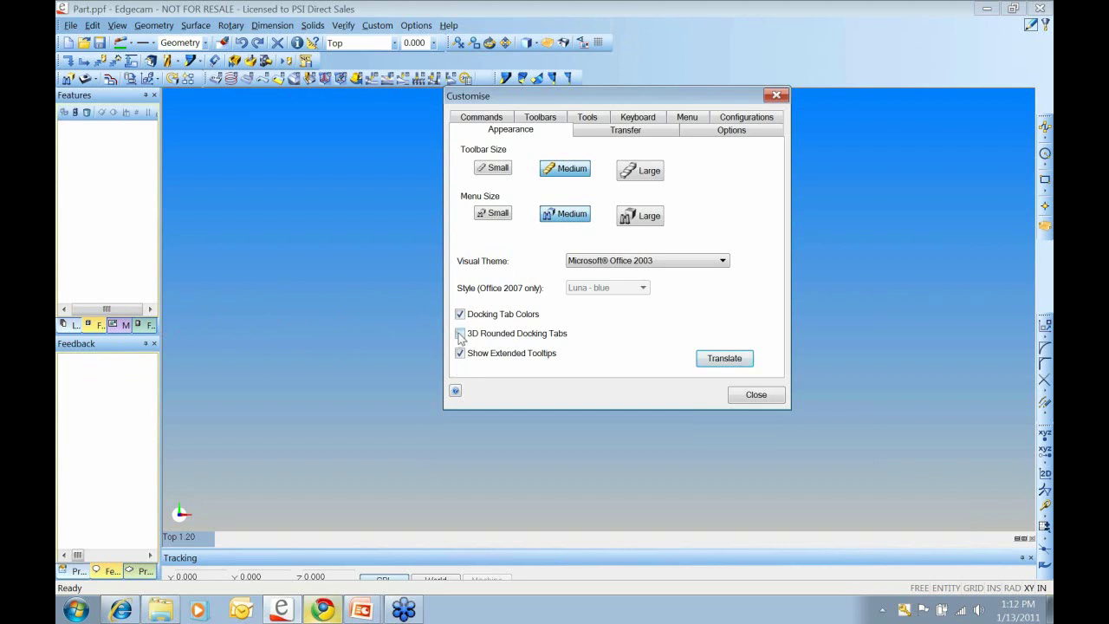
# - Switch 3D Rounded Docking Tabs on and off again, and close the Customise dialog
pyautogui.click(460, 334)
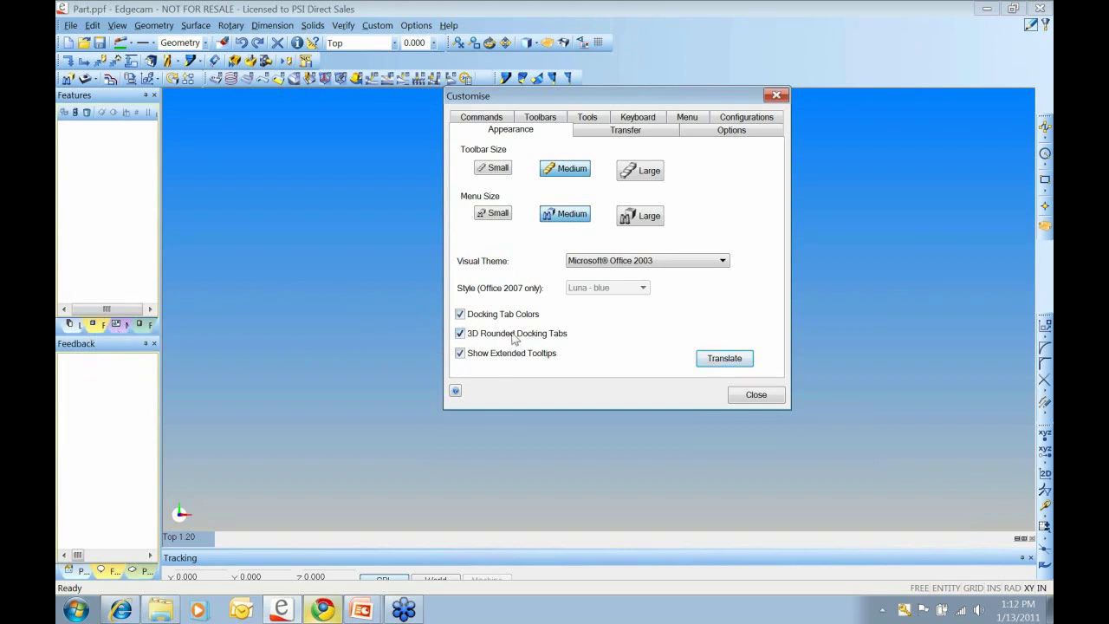
pyautogui.click(460, 333)
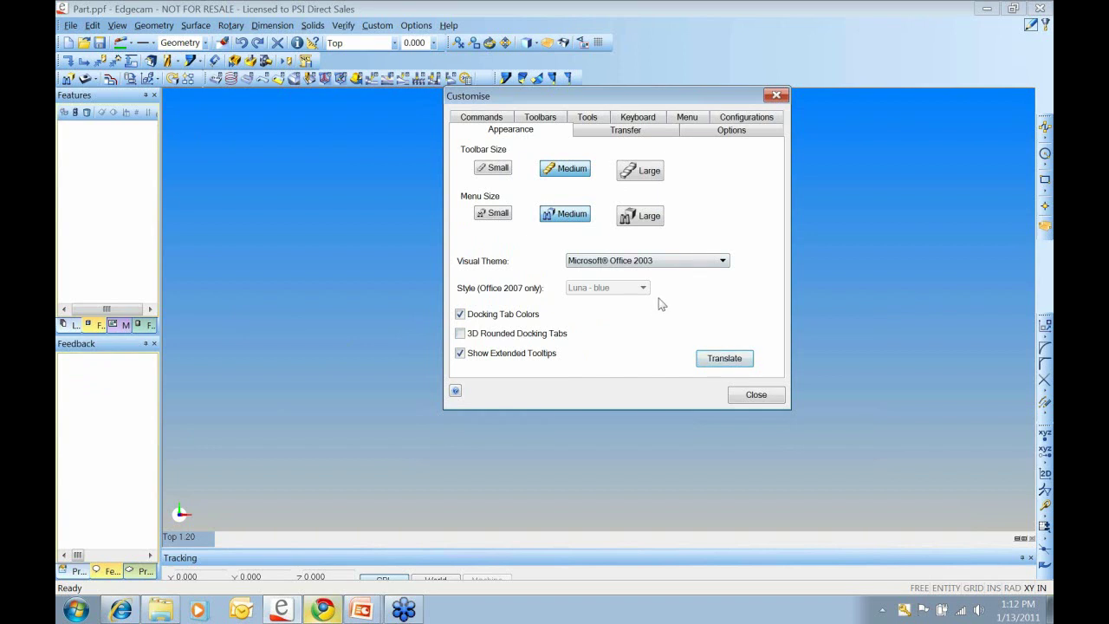
pyautogui.click(762, 396)
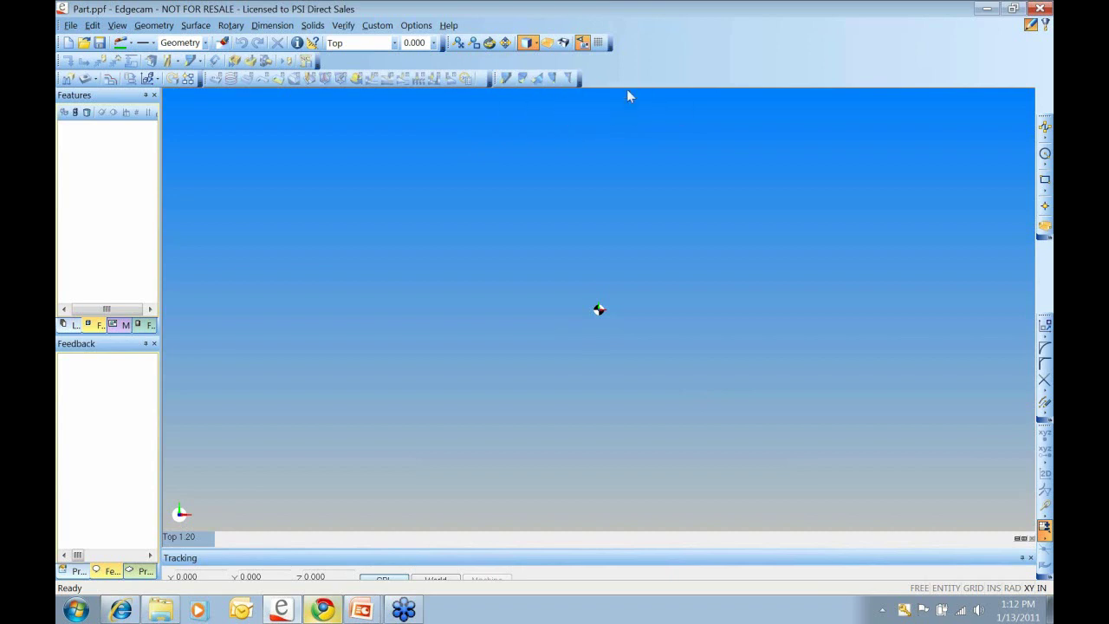
pyautogui.rightClick(662, 67)
pyautogui.click(677, 57)
pyautogui.rightClick(675, 52)
pyautogui.click(643, 44)
# - Reopen the Customise dialog at its toolbar list and remove the Turn command from the Turn Tools toolbar
pyautogui.rightClick(680, 50)
pyautogui.click(711, 108)
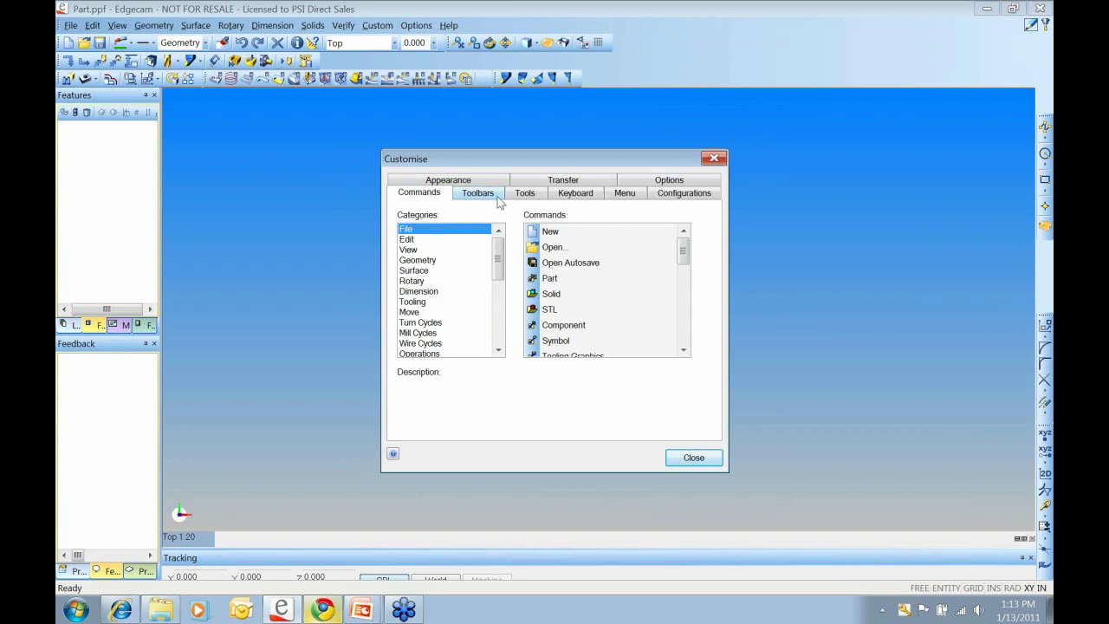
pyautogui.click(526, 201)
pyautogui.click(480, 193)
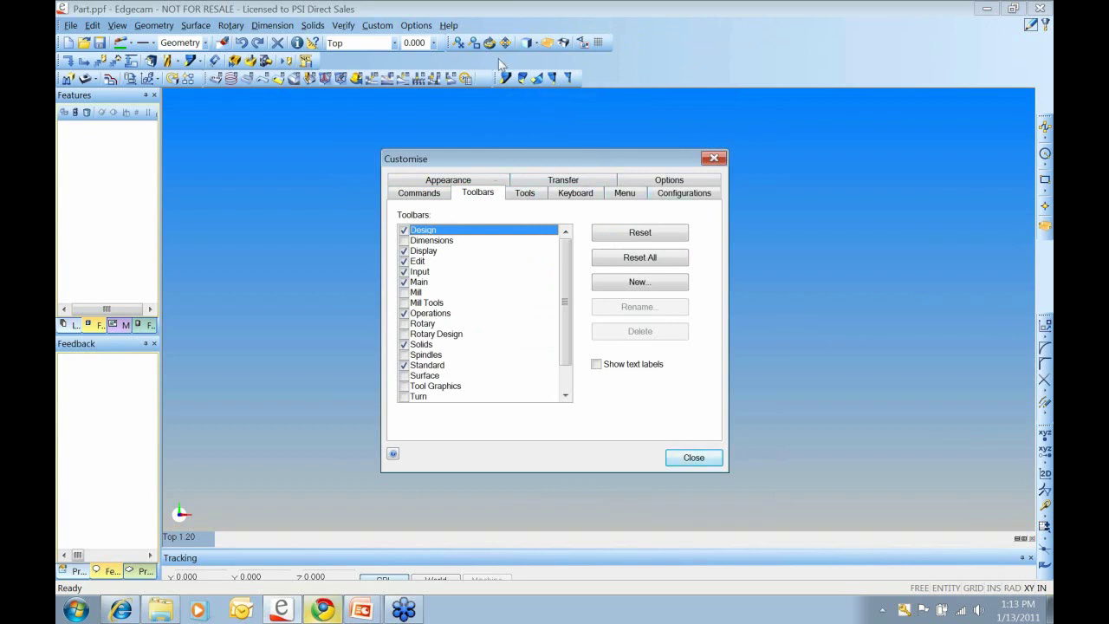
pyautogui.click(553, 78)
pyautogui.moveTo(573, 79); pyautogui.dragTo(502, 84)
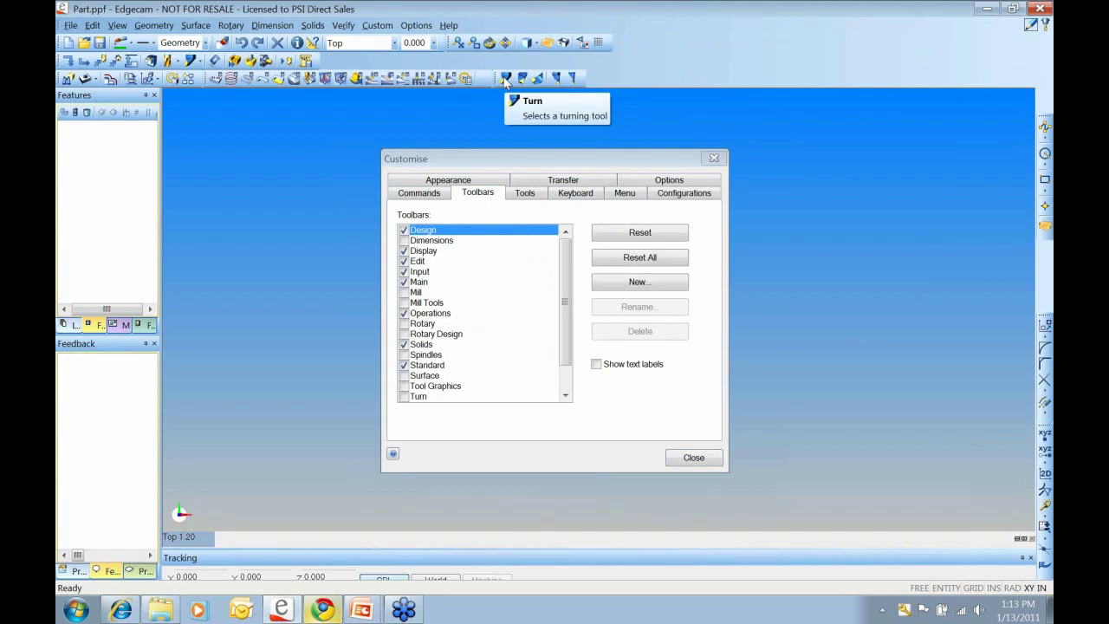
pyautogui.click(505, 79)
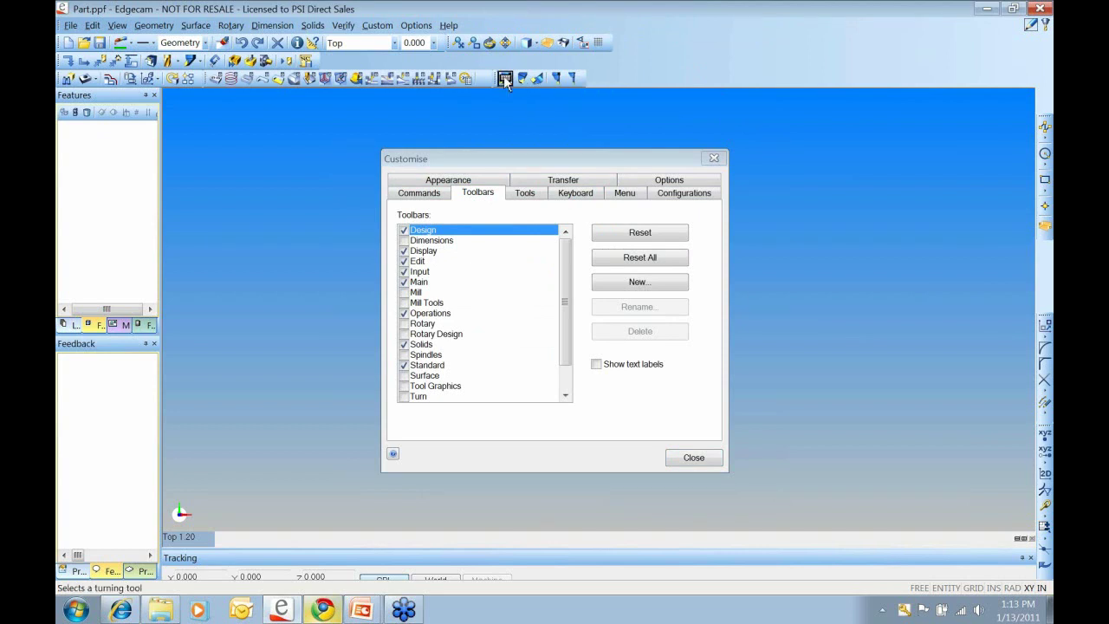
pyautogui.moveTo(506, 79); pyautogui.dragTo(510, 264)
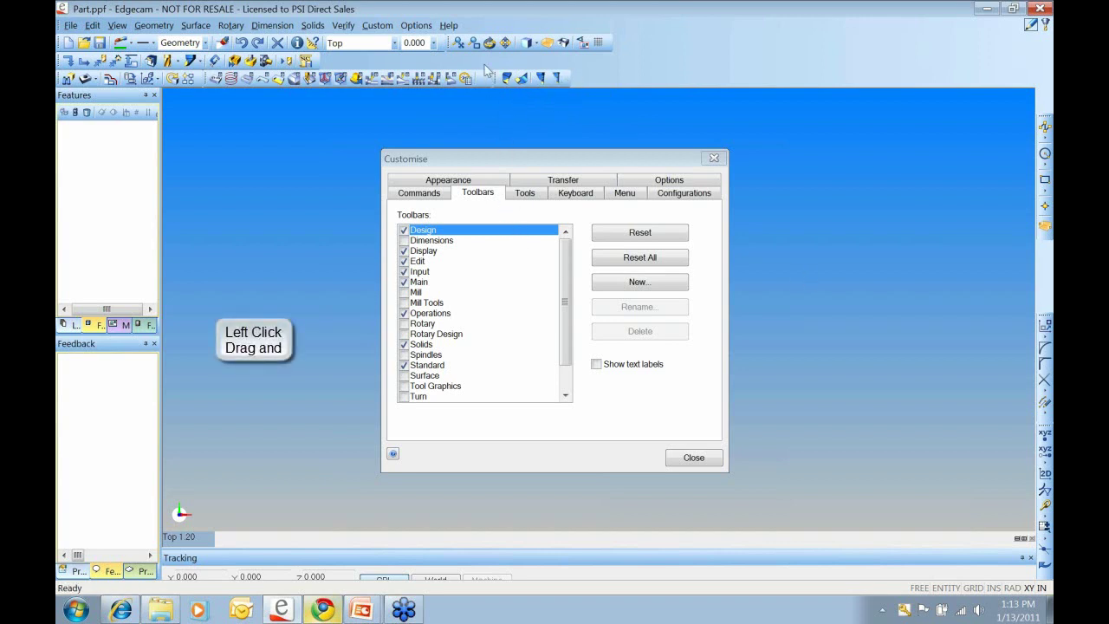
# - Restore the Turn command from the Tooling category to the Turn Tools toolbar
pyautogui.click(436, 197)
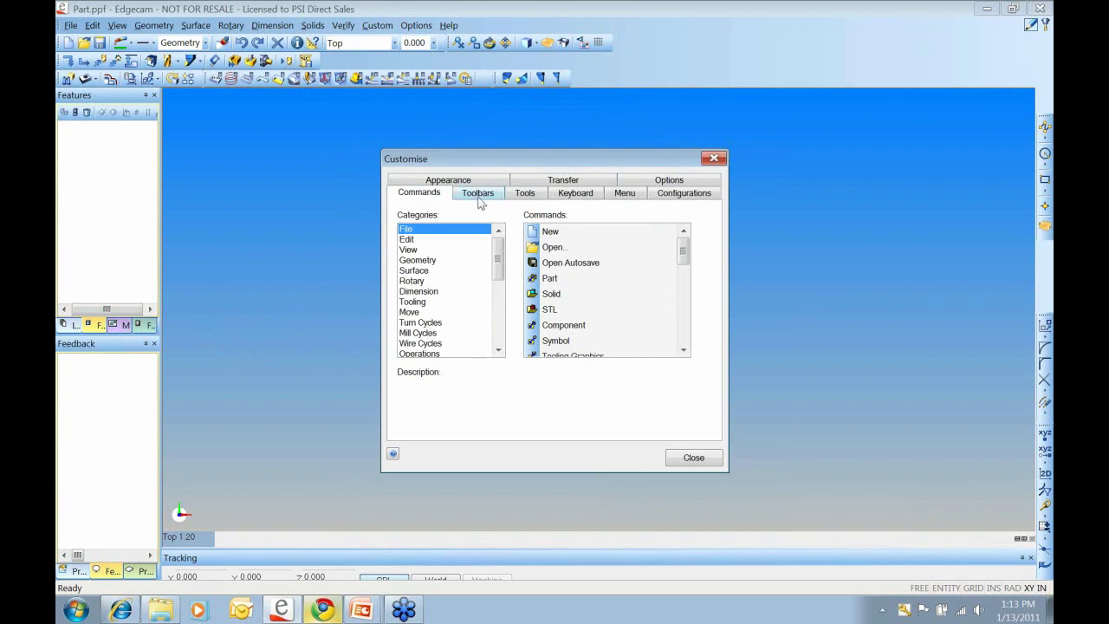
pyautogui.scroll(-2, 490, 264)
pyautogui.click(412, 260)
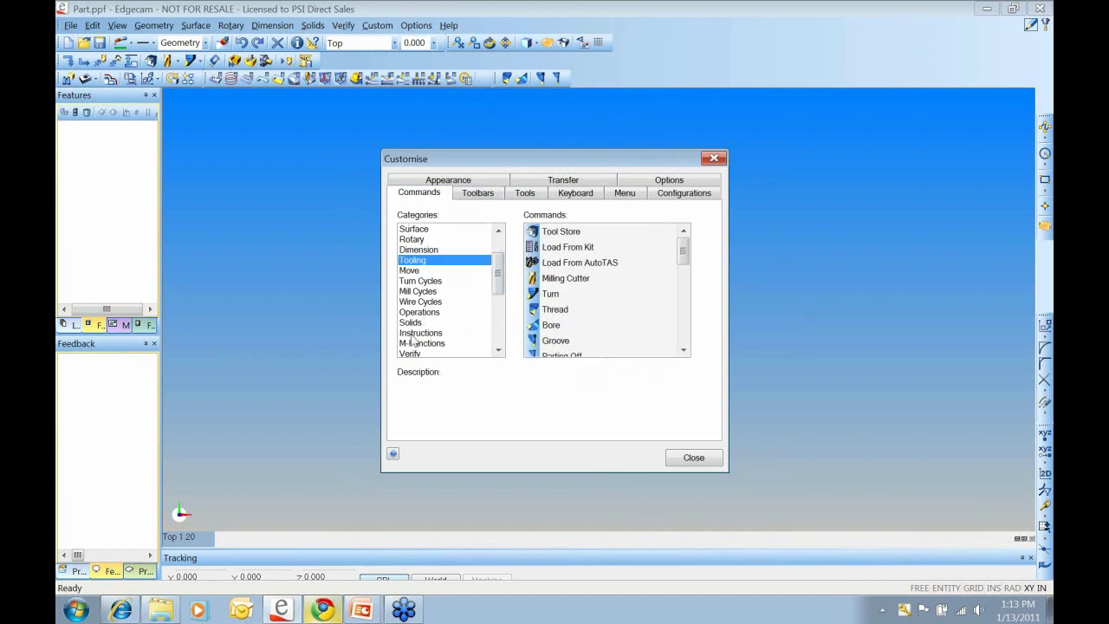
pyautogui.click(433, 250)
pyautogui.click(424, 240)
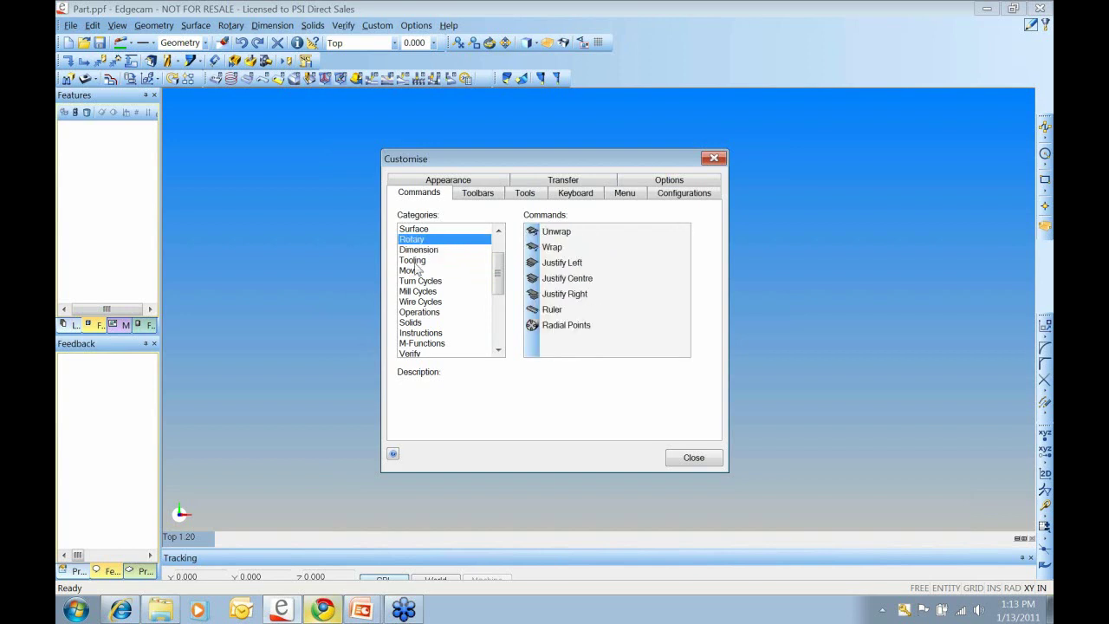
pyautogui.click(415, 262)
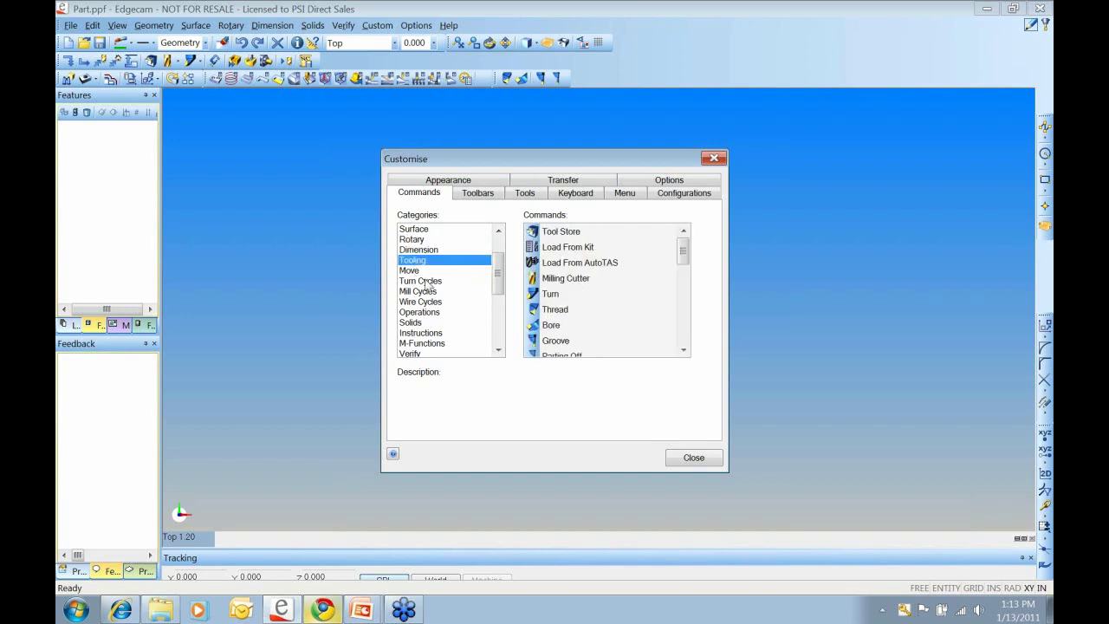
pyautogui.click(414, 270)
pyautogui.click(412, 261)
pyautogui.click(410, 270)
pyautogui.click(413, 260)
pyautogui.moveTo(536, 299); pyautogui.dragTo(533, 77)
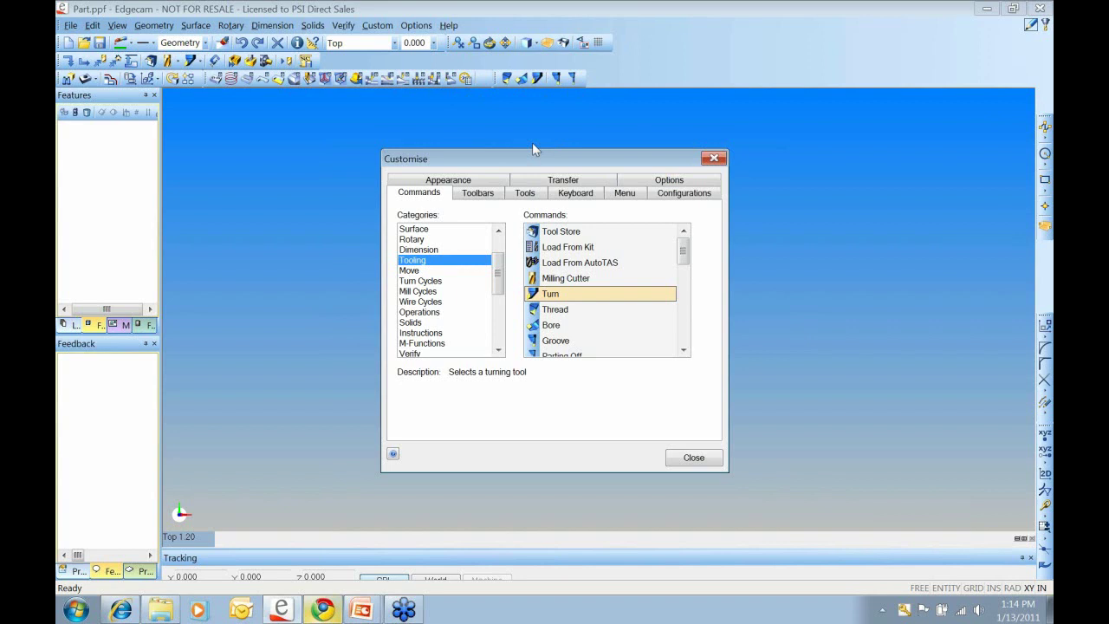
# - Review the commands available in other categories, including Operations and Options, and close the Customise dialog
pyautogui.moveTo(498, 159); pyautogui.dragTo(602, 137)
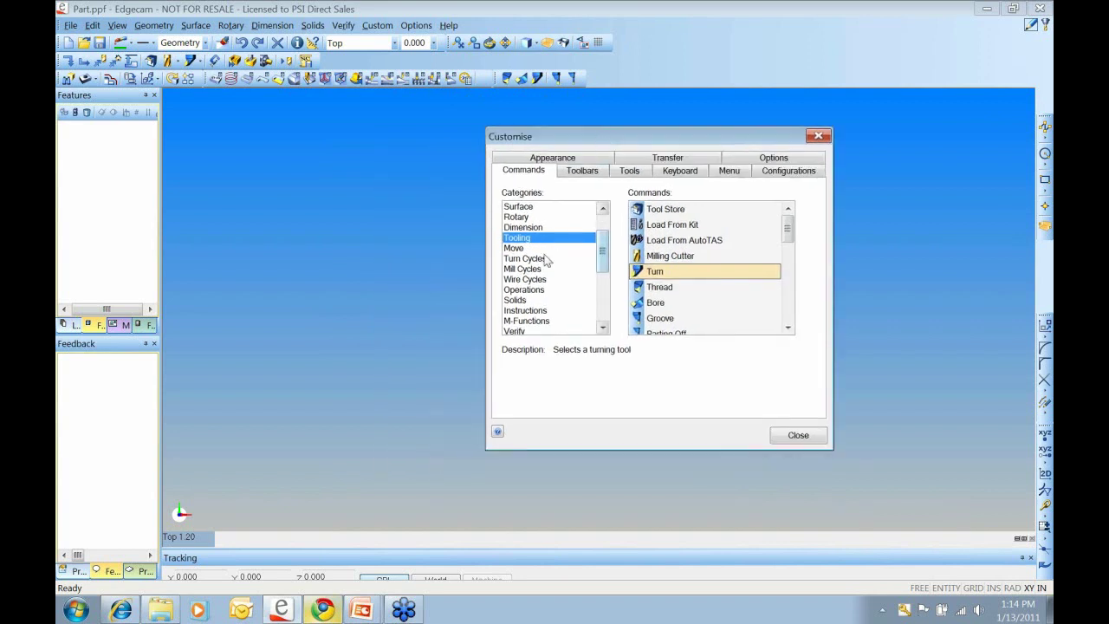
pyautogui.click(593, 268)
pyautogui.moveTo(603, 251); pyautogui.dragTo(603, 270)
pyautogui.click(524, 237)
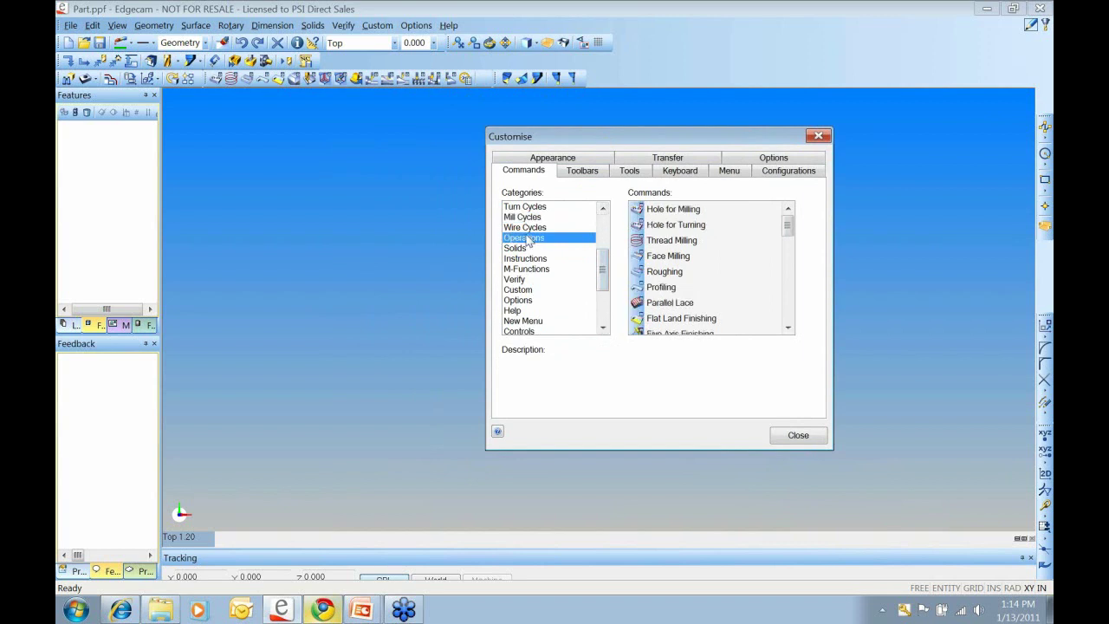
pyautogui.click(525, 278)
pyautogui.click(526, 300)
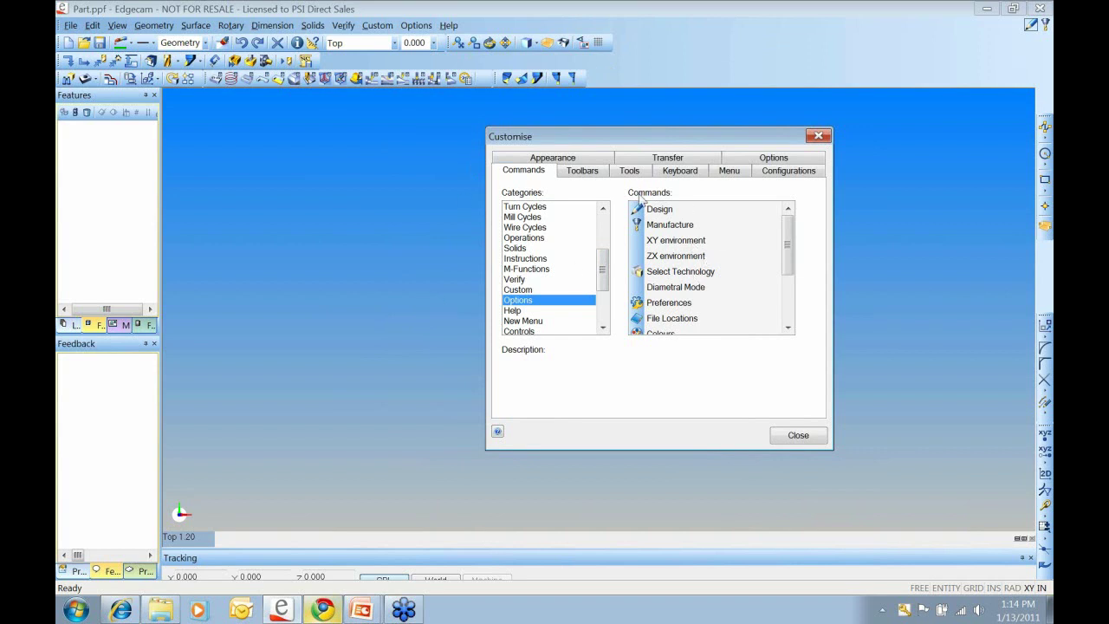
pyautogui.moveTo(746, 131); pyautogui.dragTo(650, 115)
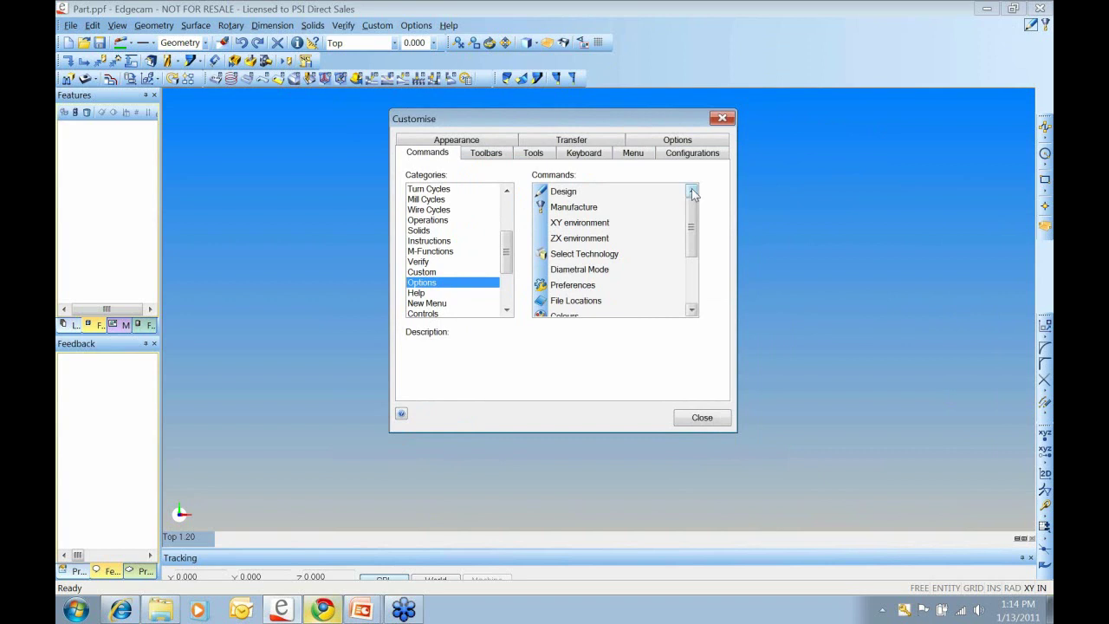
pyautogui.click(725, 117)
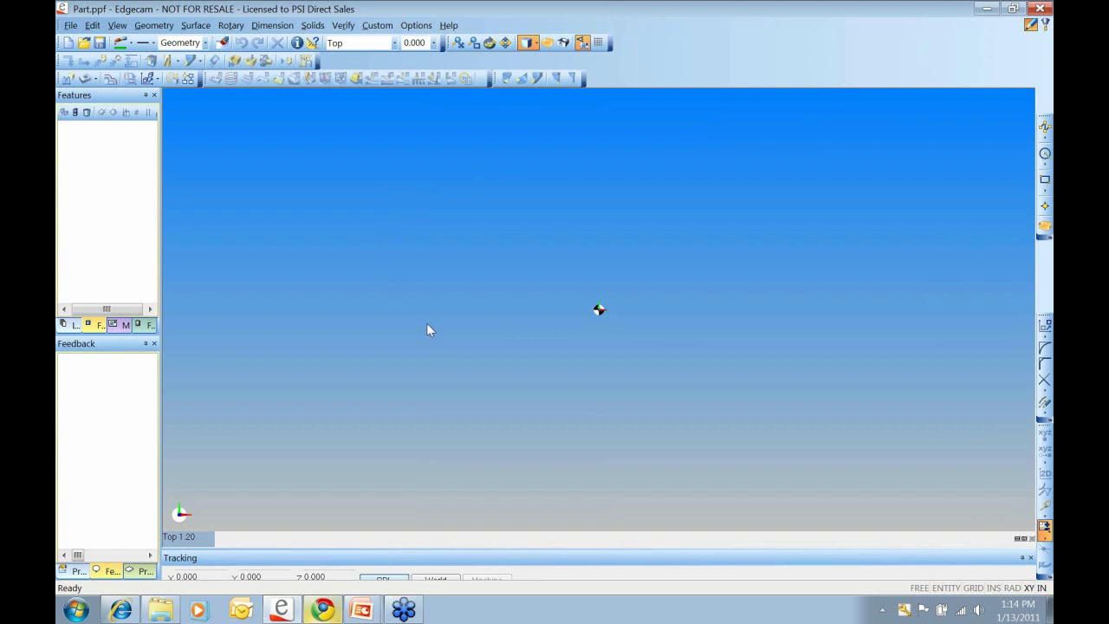
# - Review the context commands offered in the empty graphics area and toggle Intellisnap
pyautogui.rightClick(494, 236)
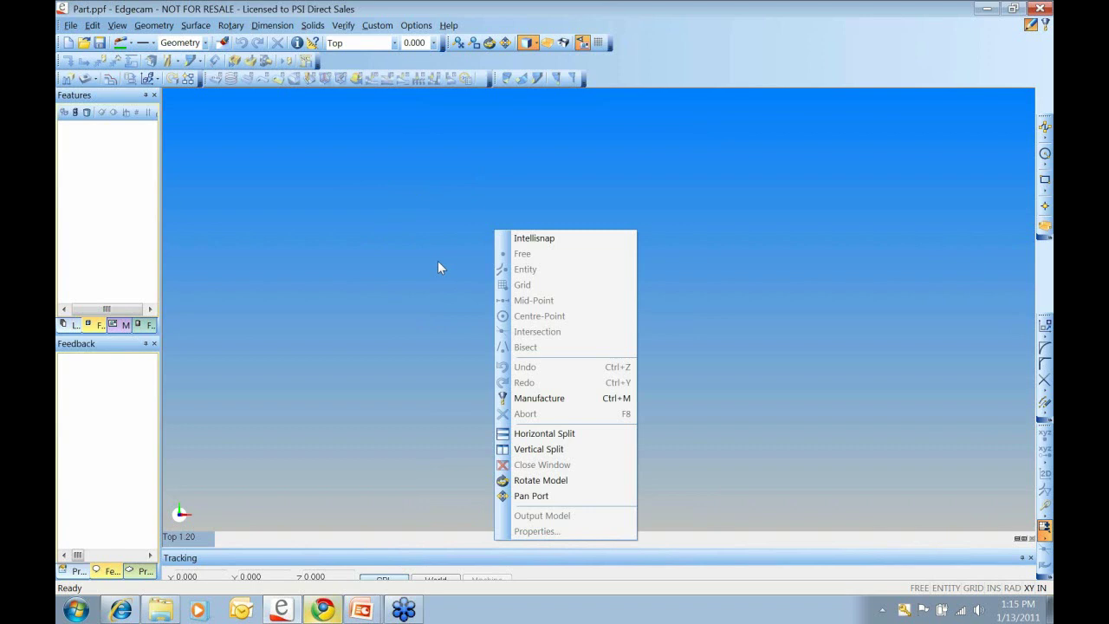
pyautogui.press('Escape')
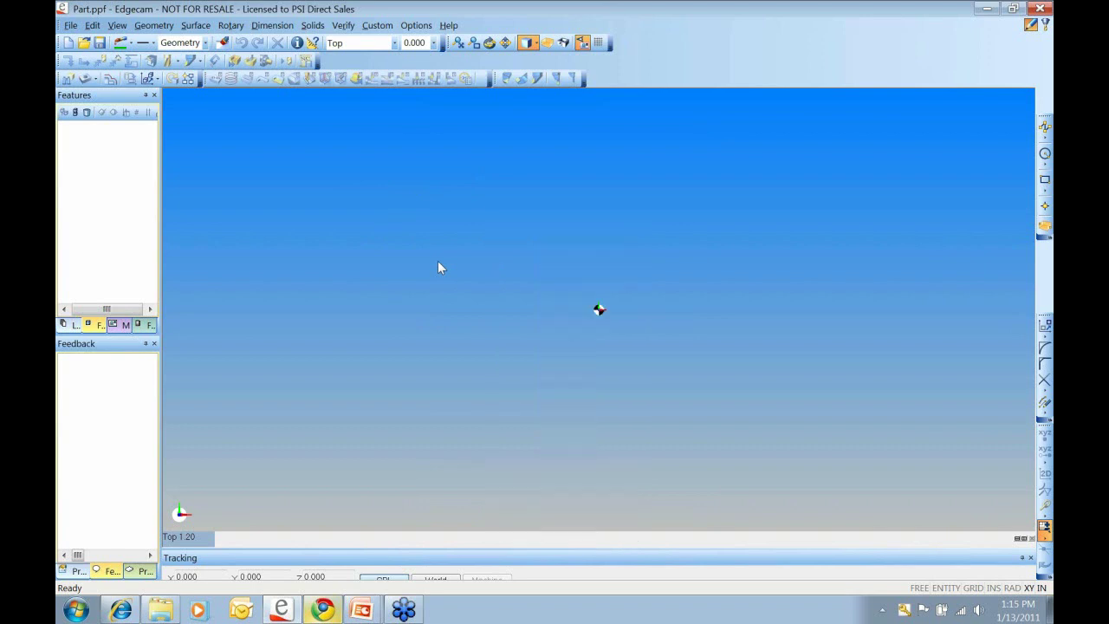
pyautogui.rightClick(482, 193)
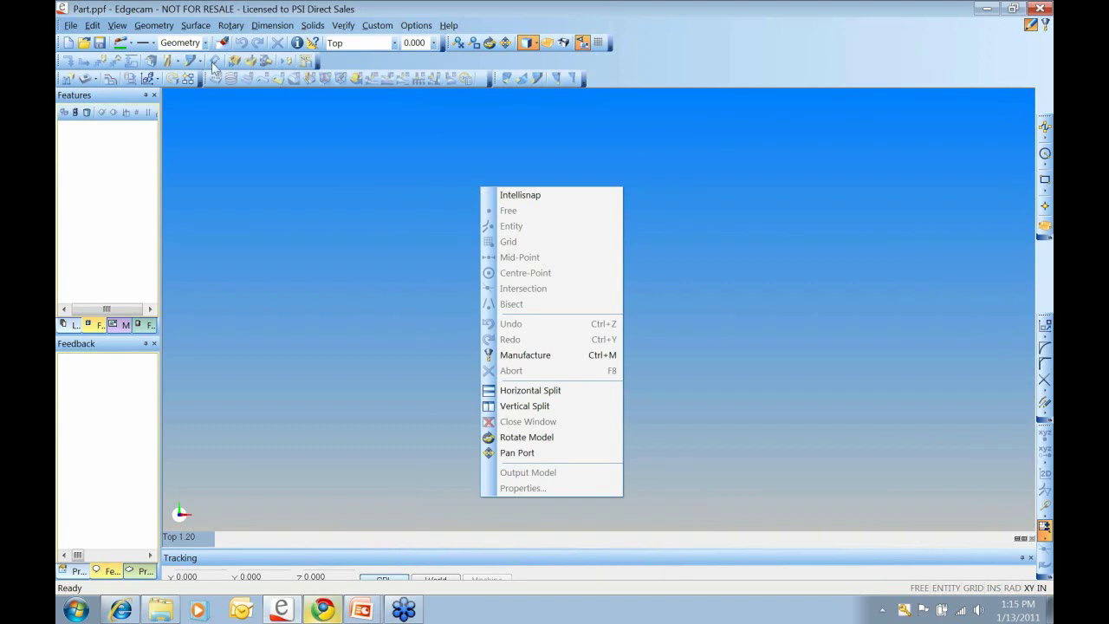
pyautogui.press('Escape')
pyautogui.rightClick(523, 173)
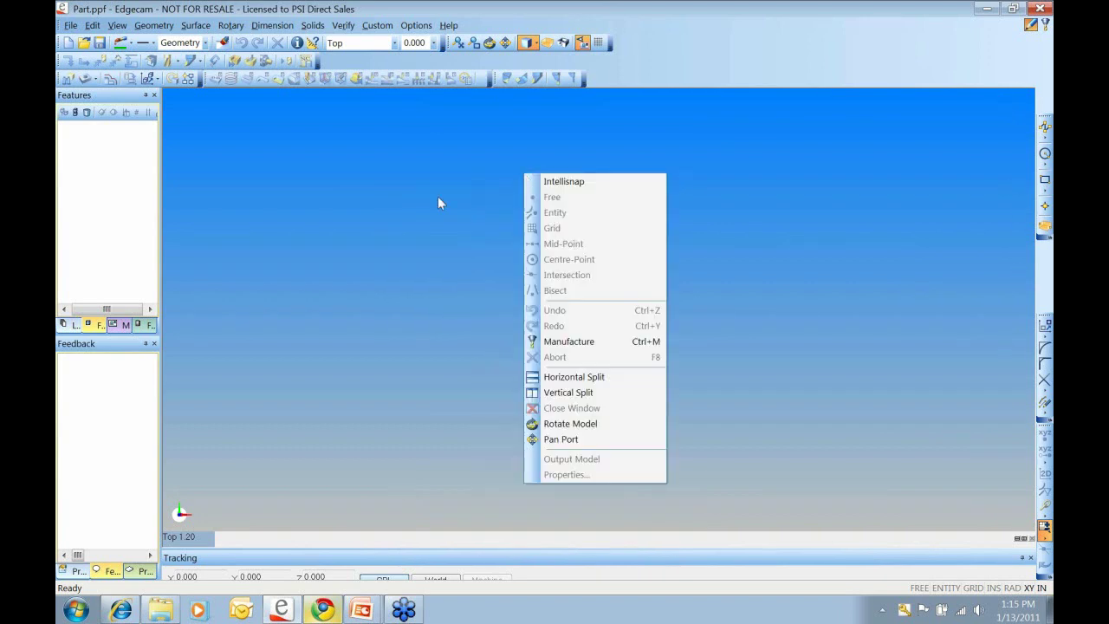
pyautogui.click(579, 183)
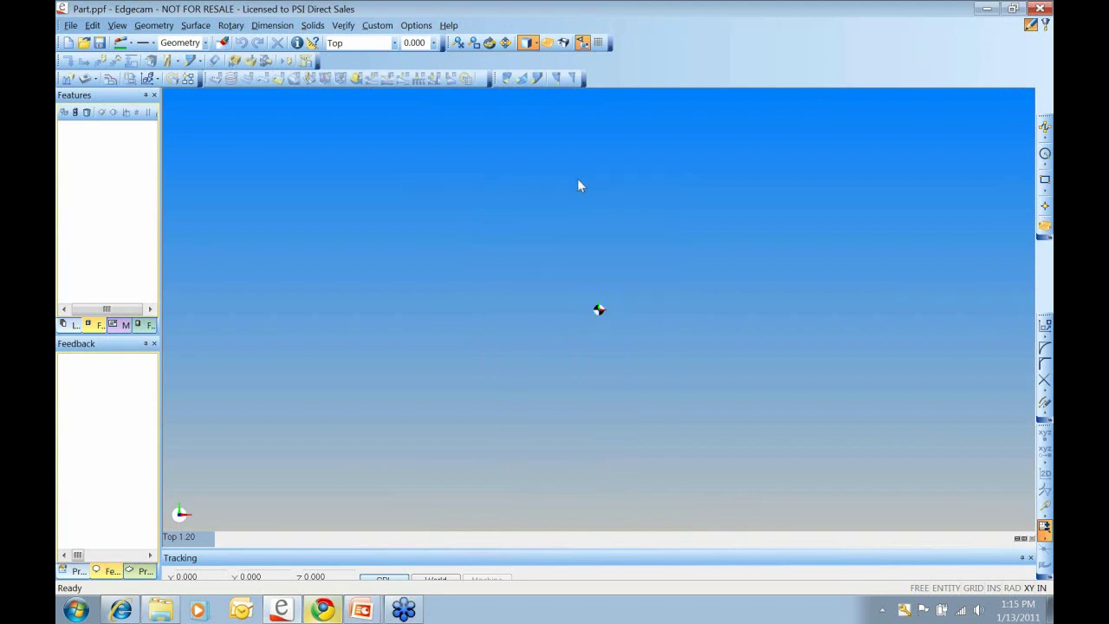
pyautogui.rightClick(517, 193)
pyautogui.press('Escape')
# - Open the part file The Component.a3mod from the Tech Thursday folder
pyautogui.click(68, 25)
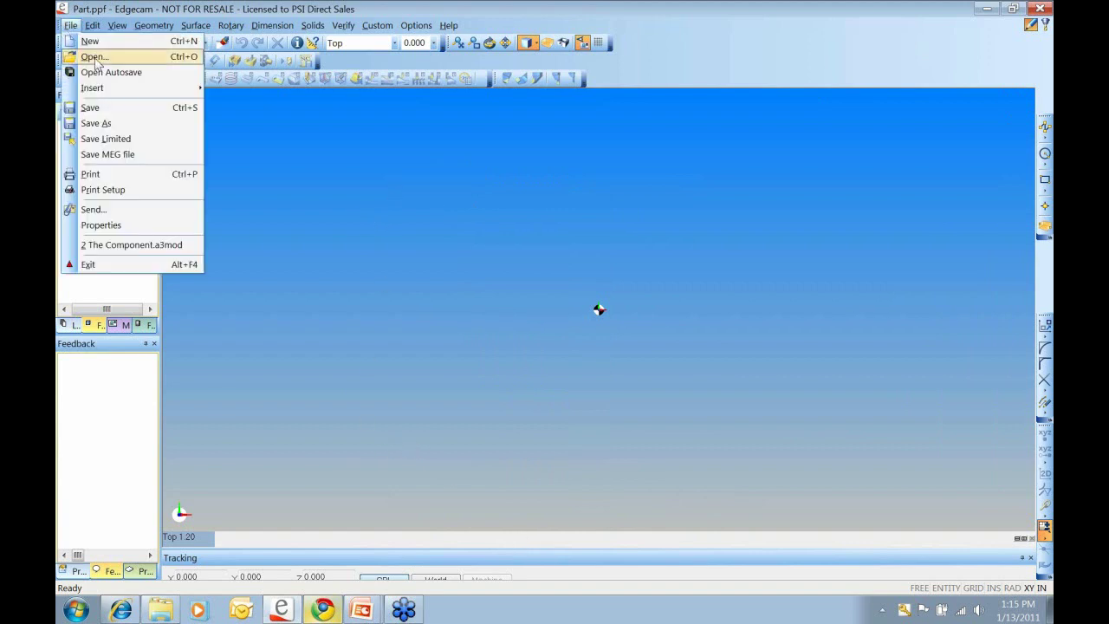
pyautogui.click(94, 58)
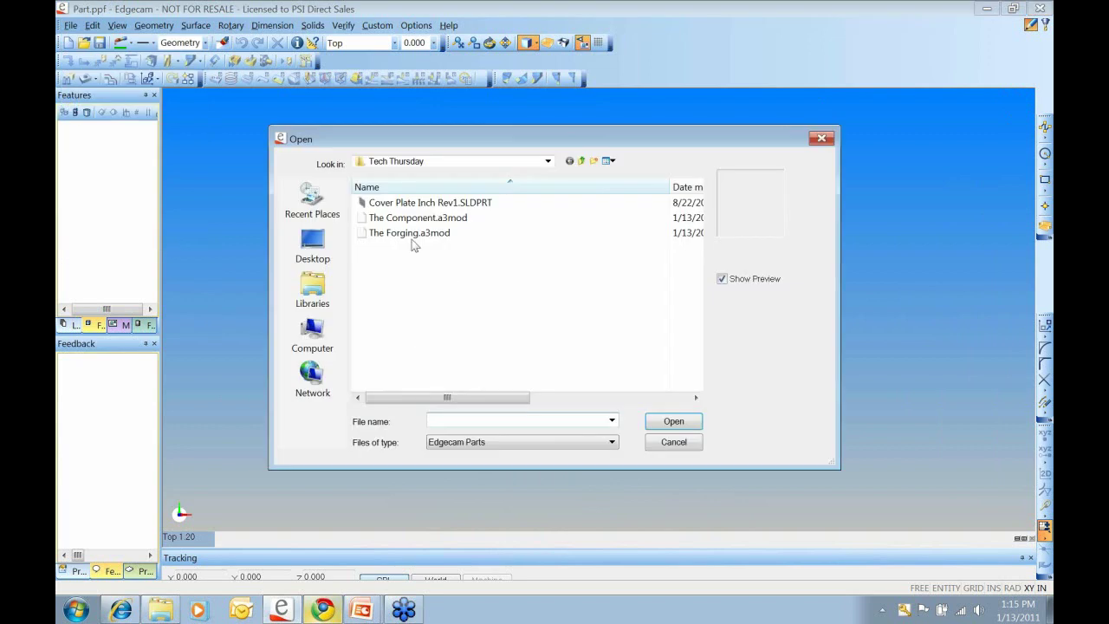
pyautogui.click(414, 219)
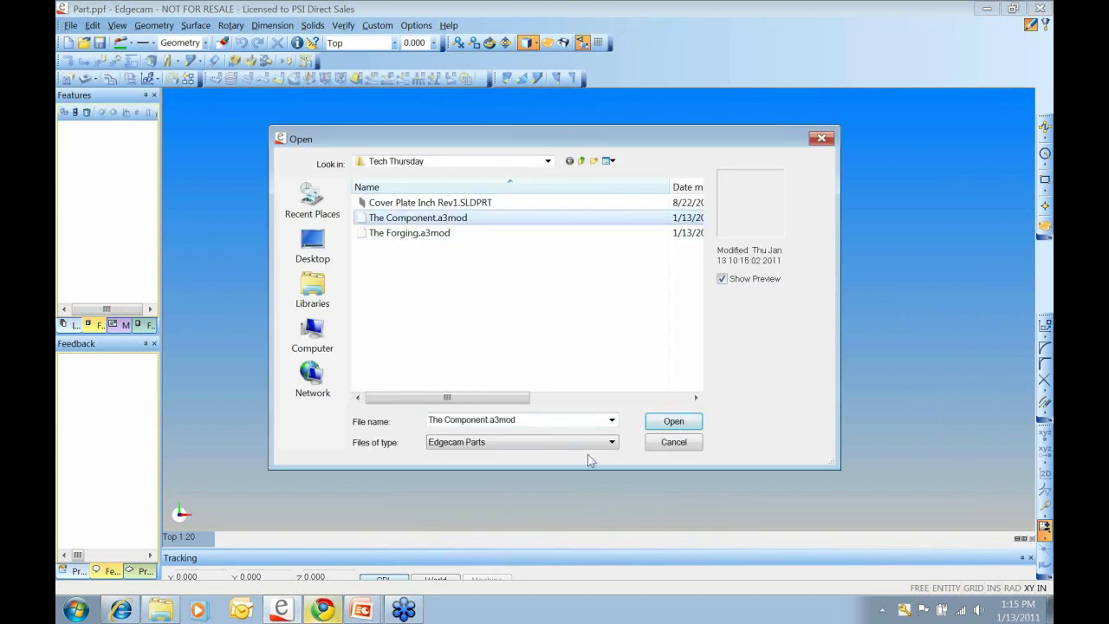
pyautogui.click(672, 424)
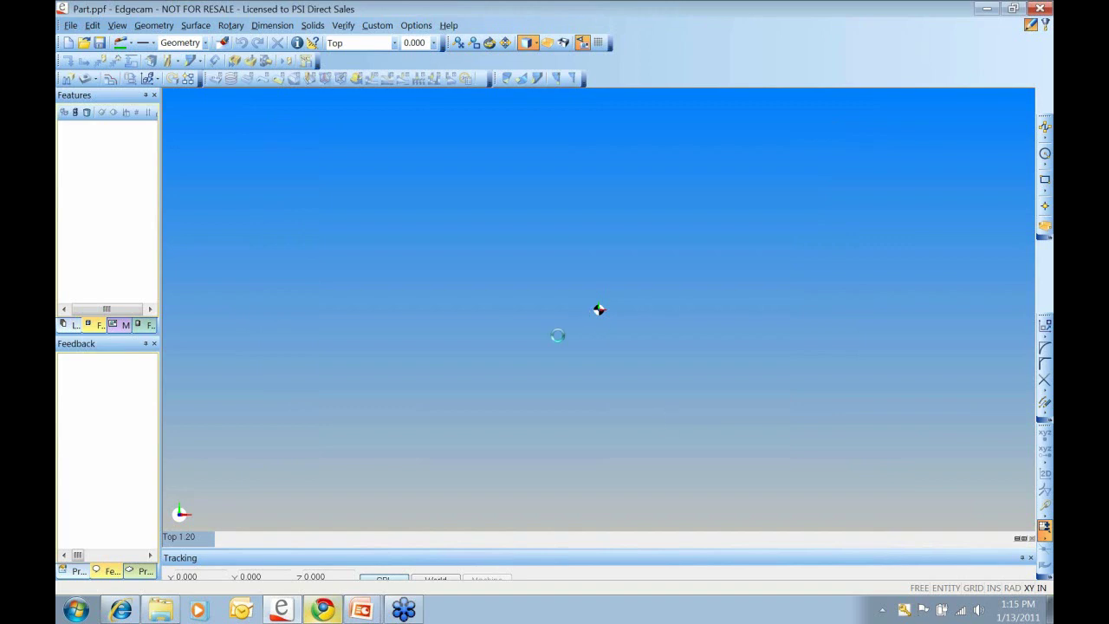
# - Switch the flyover information to its detailed form and examine the outer cylinder and small end cylinder faces
pyautogui.moveTo(716, 304); pyautogui.dragTo(707, 276, button='middle')
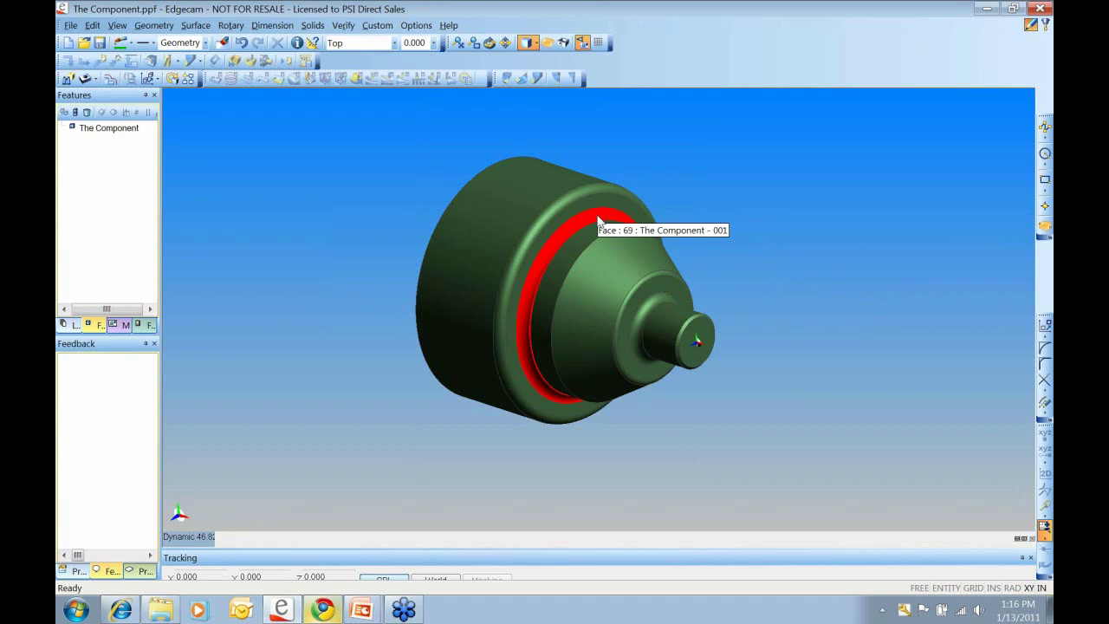
pyautogui.press('v')
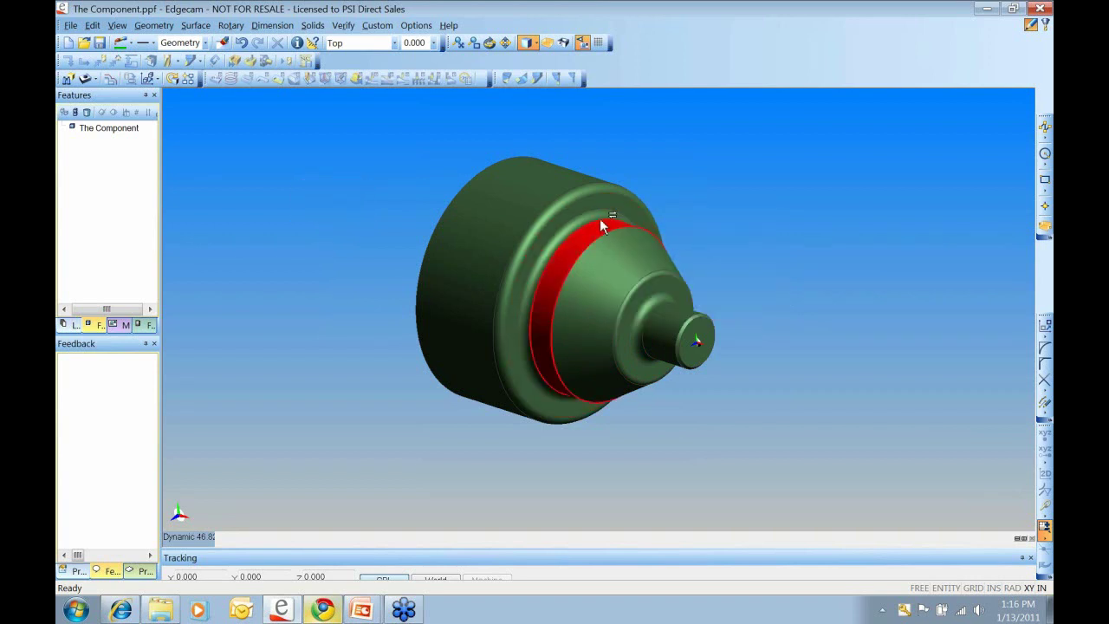
pyautogui.moveTo(601, 213)
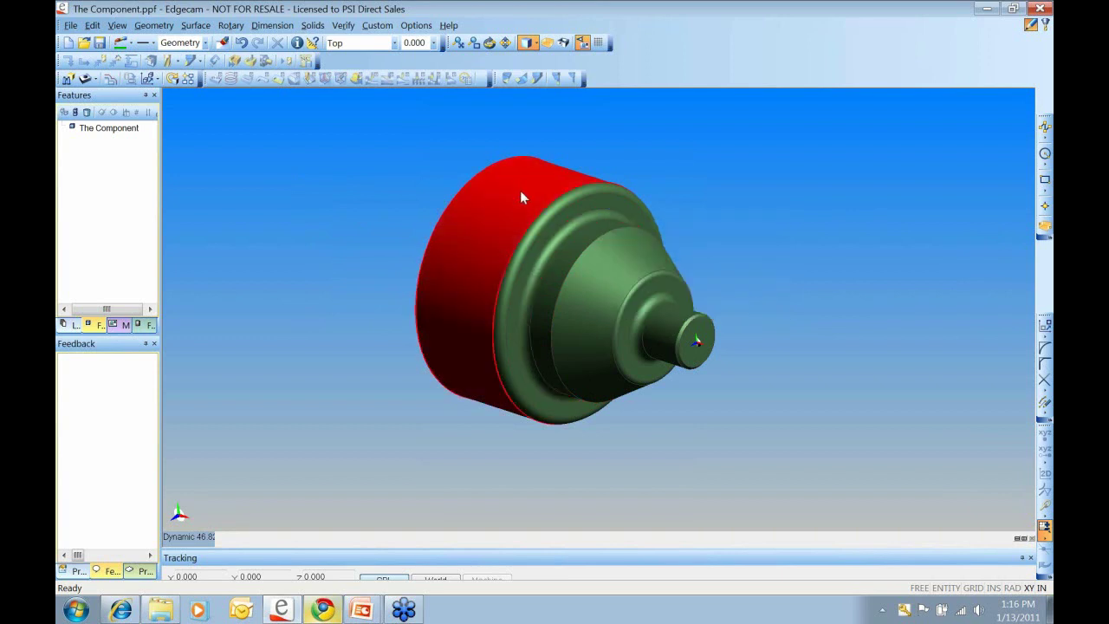
pyautogui.moveTo(521, 197)
pyautogui.moveTo(667, 350)
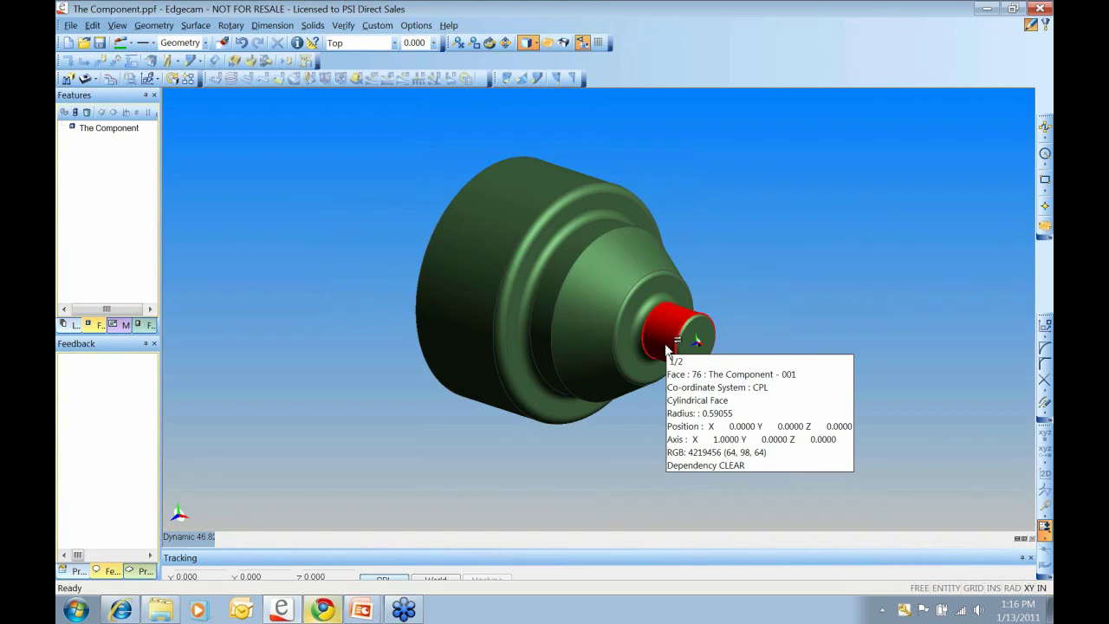
pyautogui.moveTo(667, 350); pyautogui.dragTo(767, 321, button='middle')
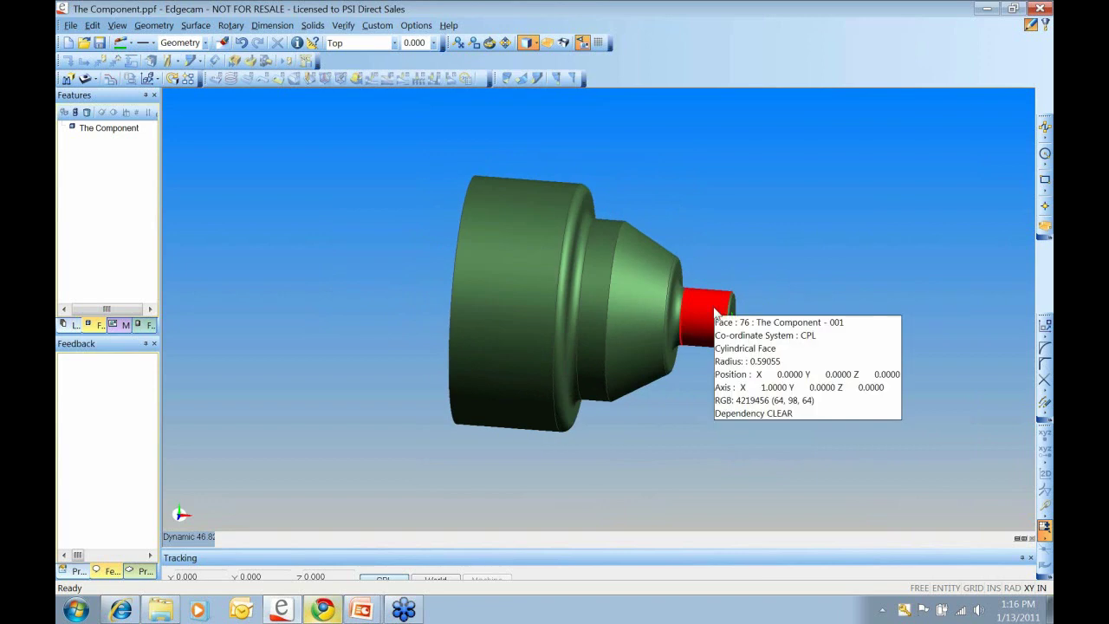
# - Toggle Intellisnap with the component loaded and check the flyover highlighting on the conical face
pyautogui.rightClick(736, 212)
pyautogui.press('Escape')
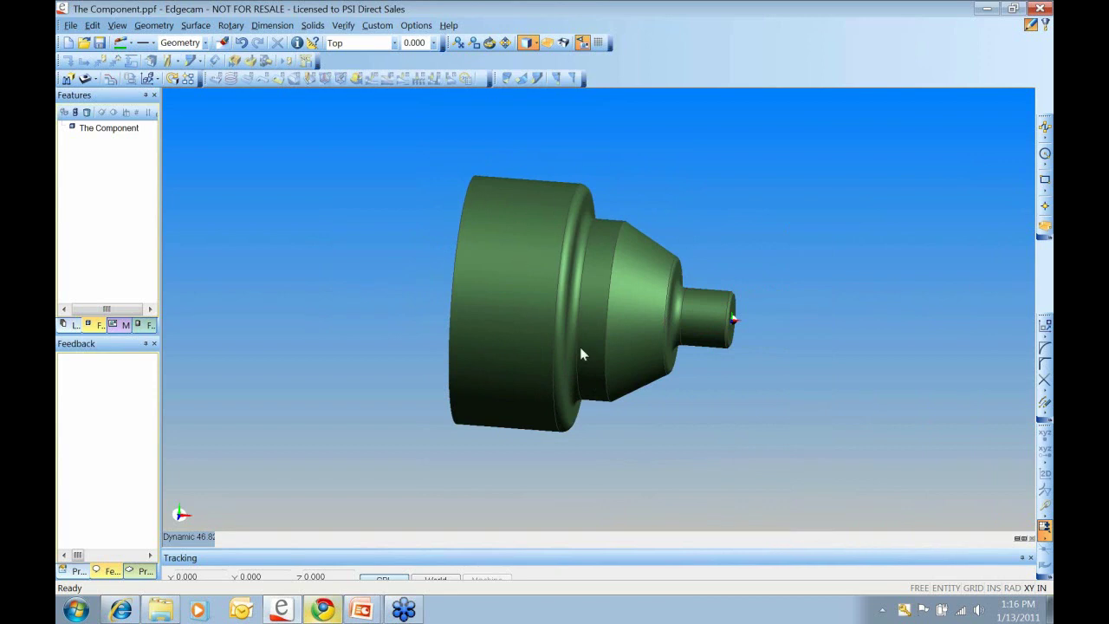
pyautogui.rightClick(695, 204)
pyautogui.click(735, 211)
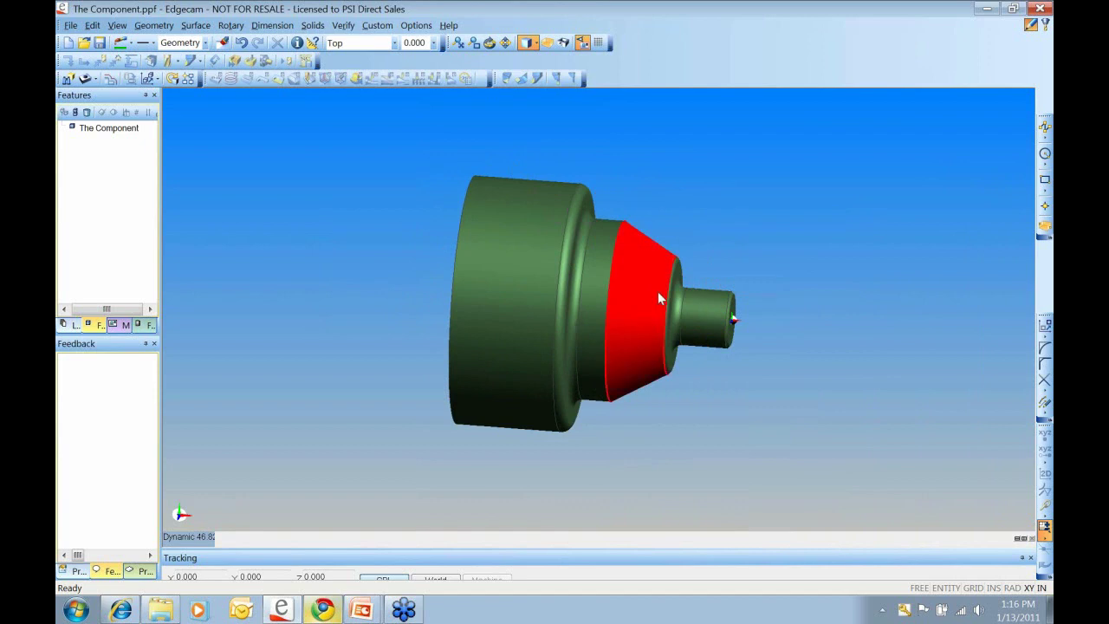
pyautogui.moveTo(658, 297)
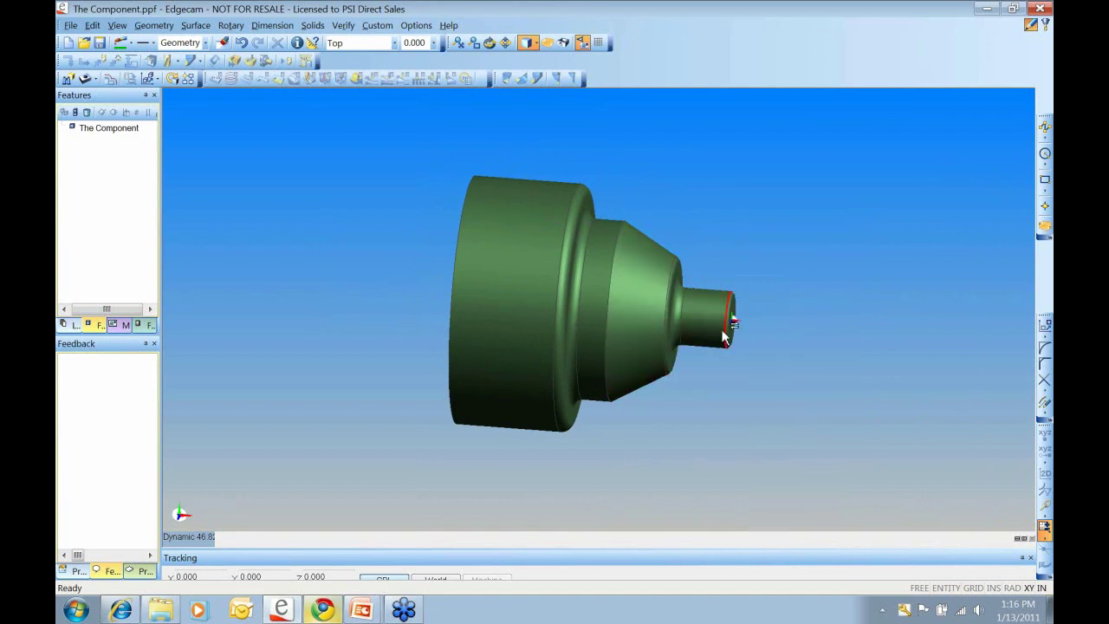
# - Examine the details of the large flat end face and cycle the highlight to the whole solid, finishing with an angled front view
pyautogui.moveTo(750, 327); pyautogui.dragTo(468, 260, button='middle')
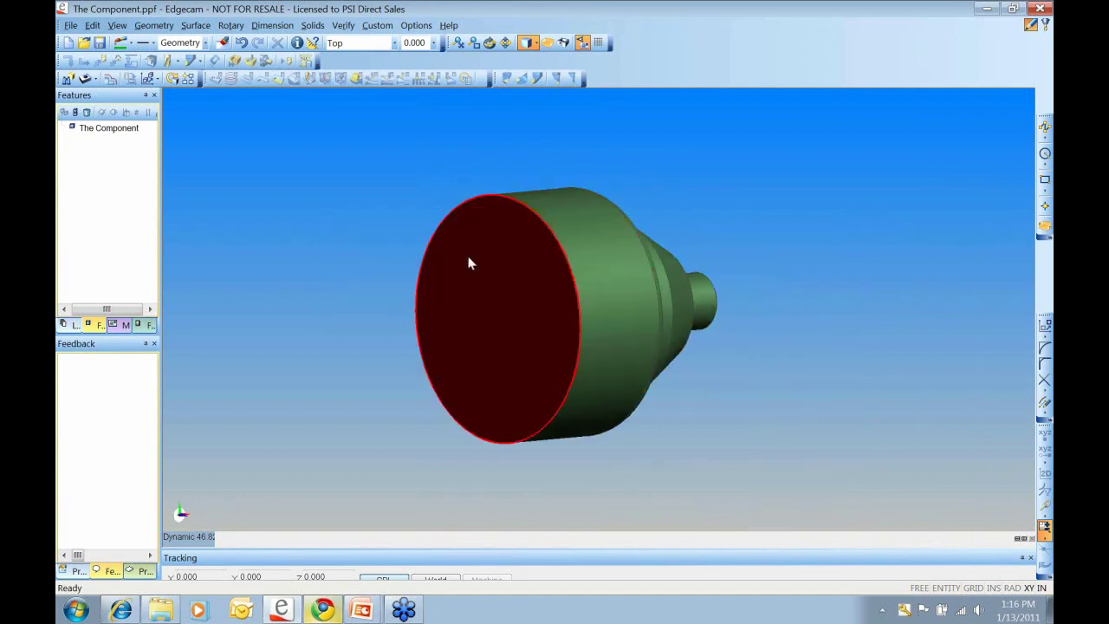
pyautogui.moveTo(613, 297); pyautogui.dragTo(676, 384, button='middle')
pyautogui.moveTo(591, 371); pyautogui.dragTo(524, 357, button='middle')
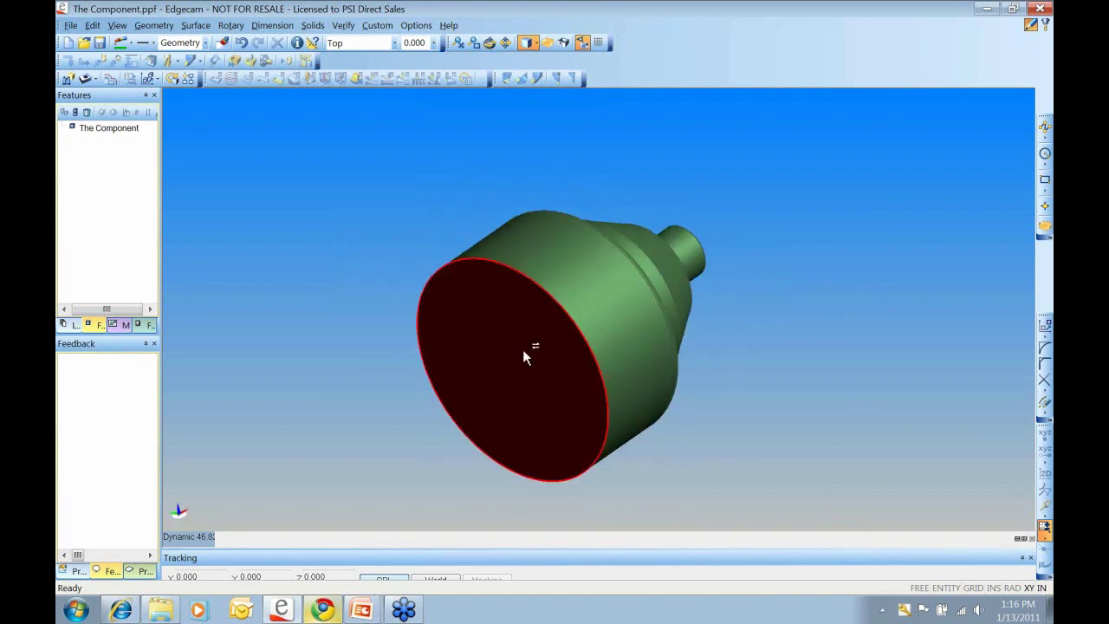
pyautogui.moveTo(524, 351)
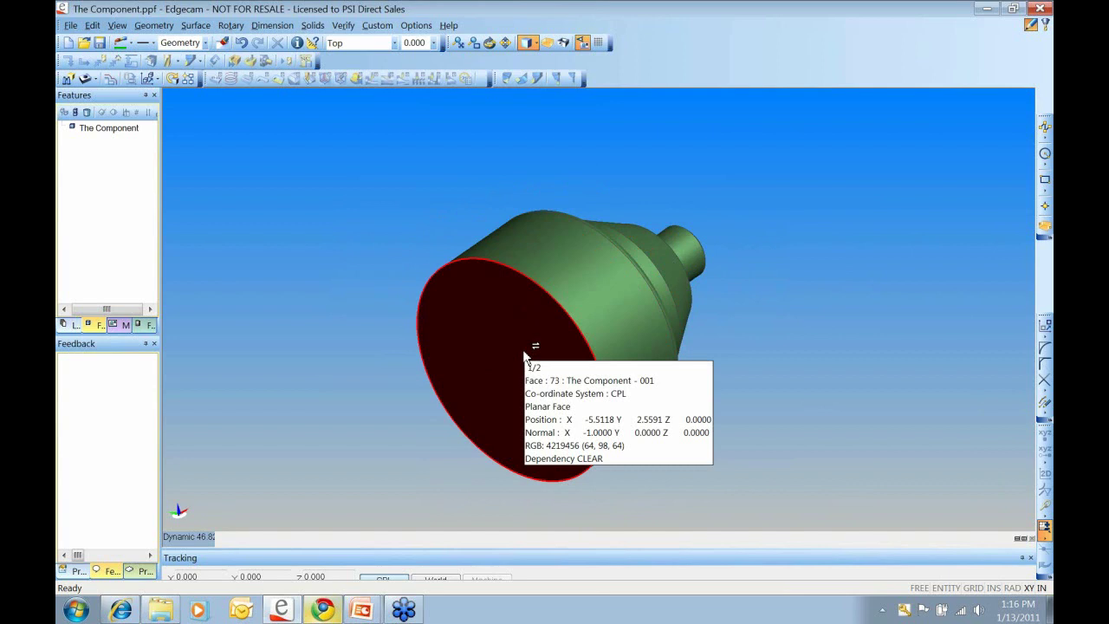
pyautogui.press('Tab')
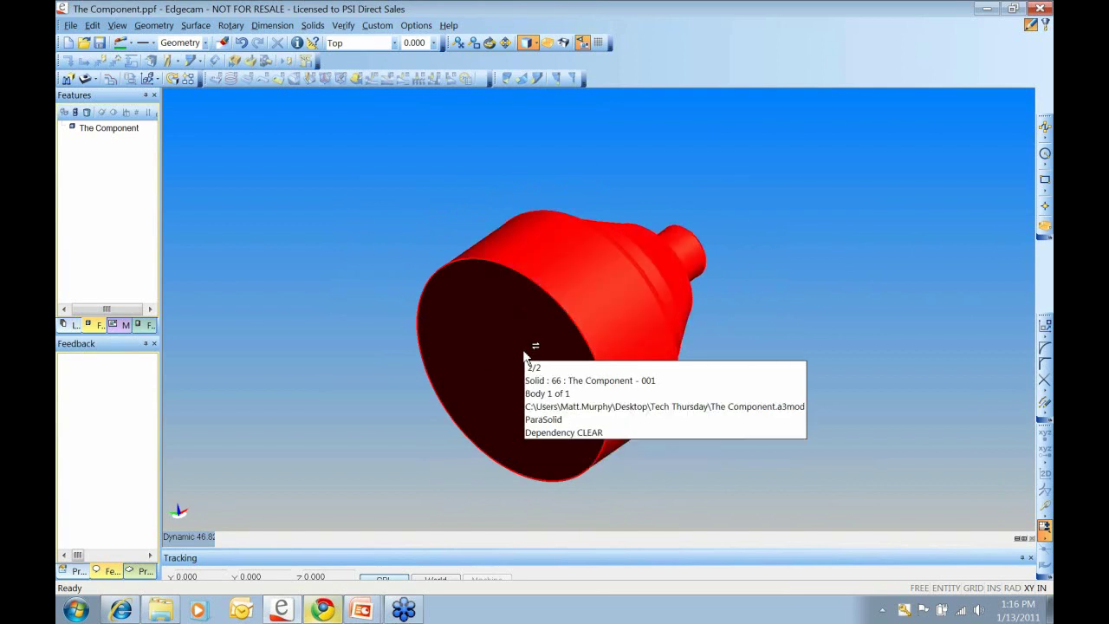
pyautogui.moveTo(799, 305); pyautogui.dragTo(531, 329, button='middle')
pyautogui.moveTo(667, 284); pyautogui.dragTo(483, 161, button='middle')
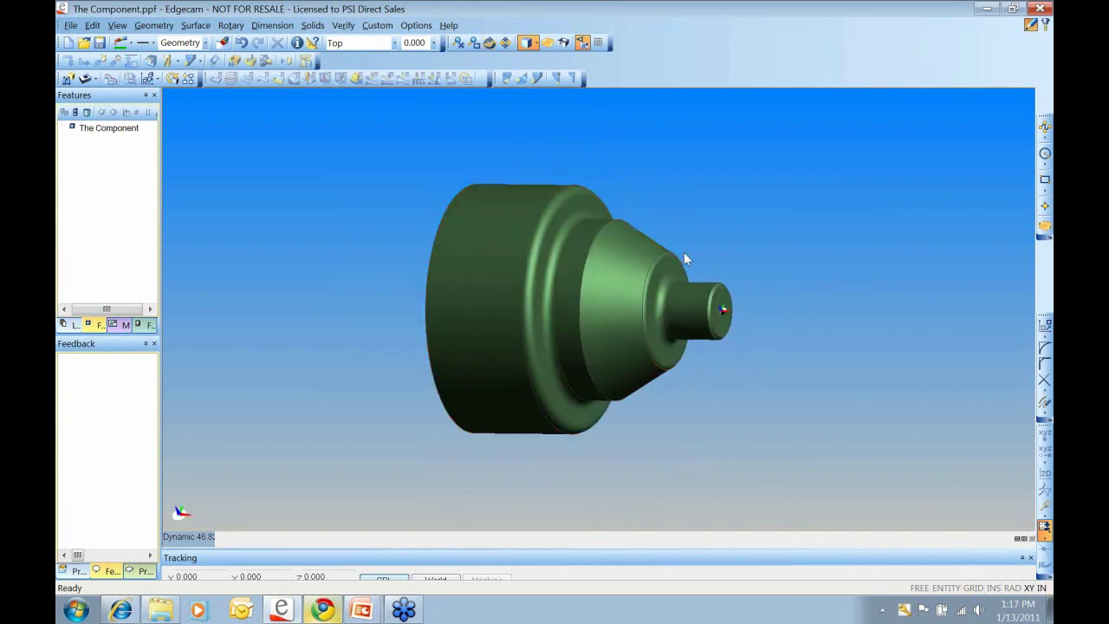
pyautogui.moveTo(684, 252); pyautogui.dragTo(651, 254, button='middle')
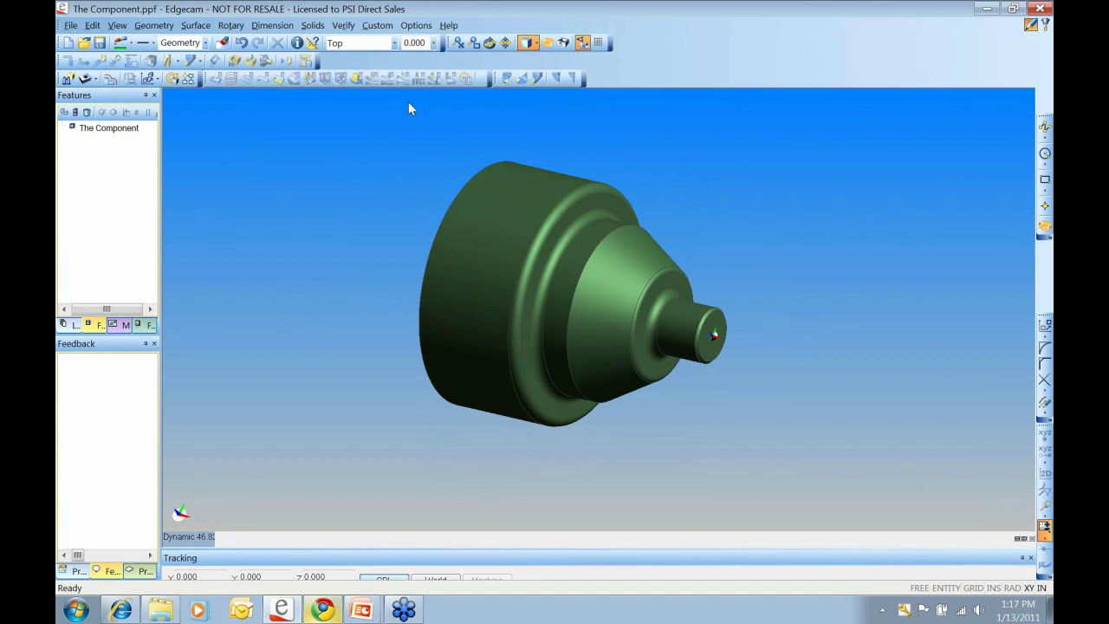
# - Review the Colour Configuration settings and the background colour choices, closing with the existing colours kept
pyautogui.click(416, 26)
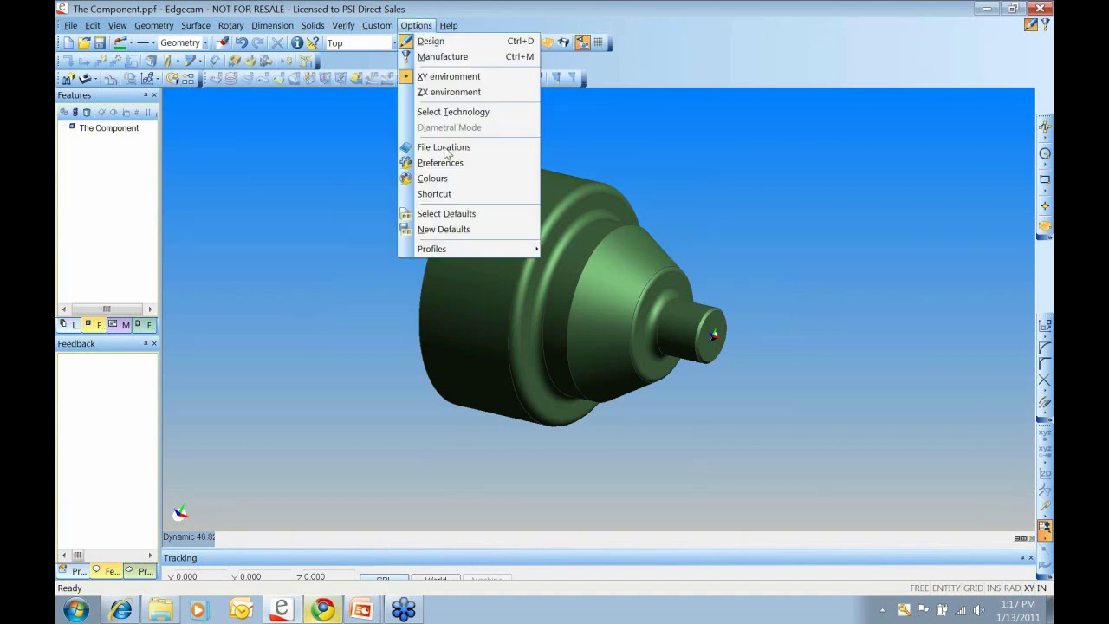
pyautogui.click(433, 177)
pyautogui.moveTo(487, 137); pyautogui.dragTo(260, 136)
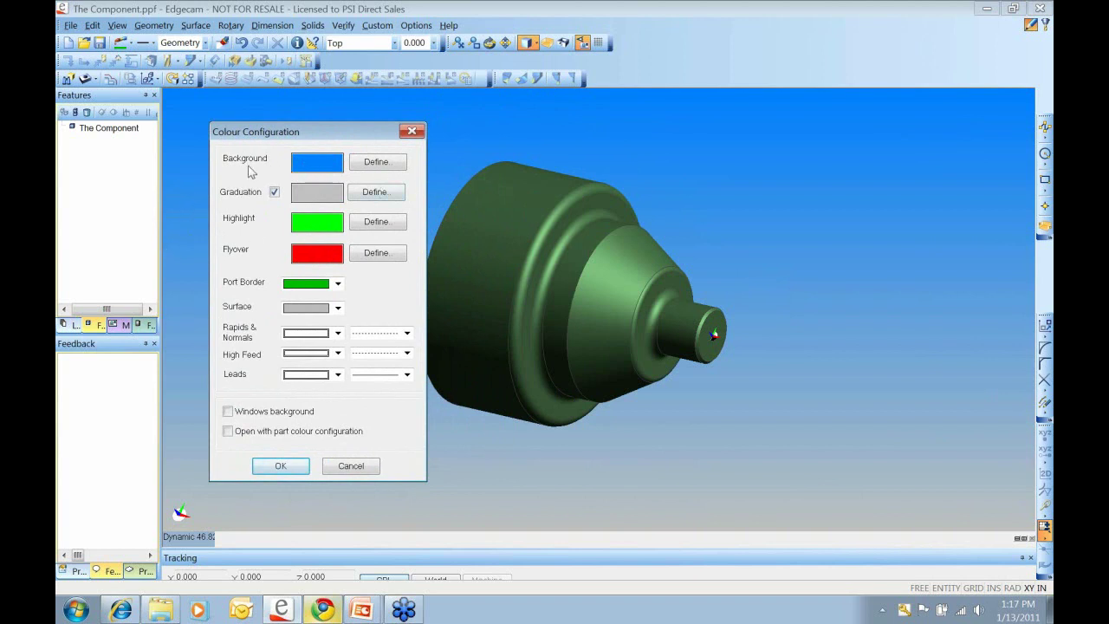
pyautogui.click(385, 164)
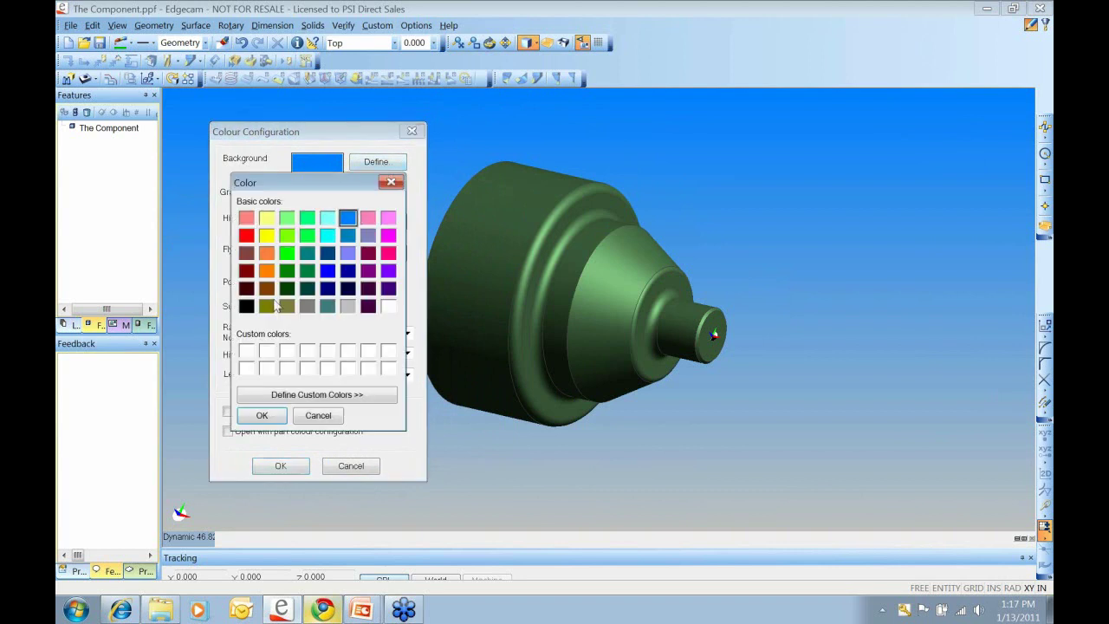
pyautogui.click(391, 184)
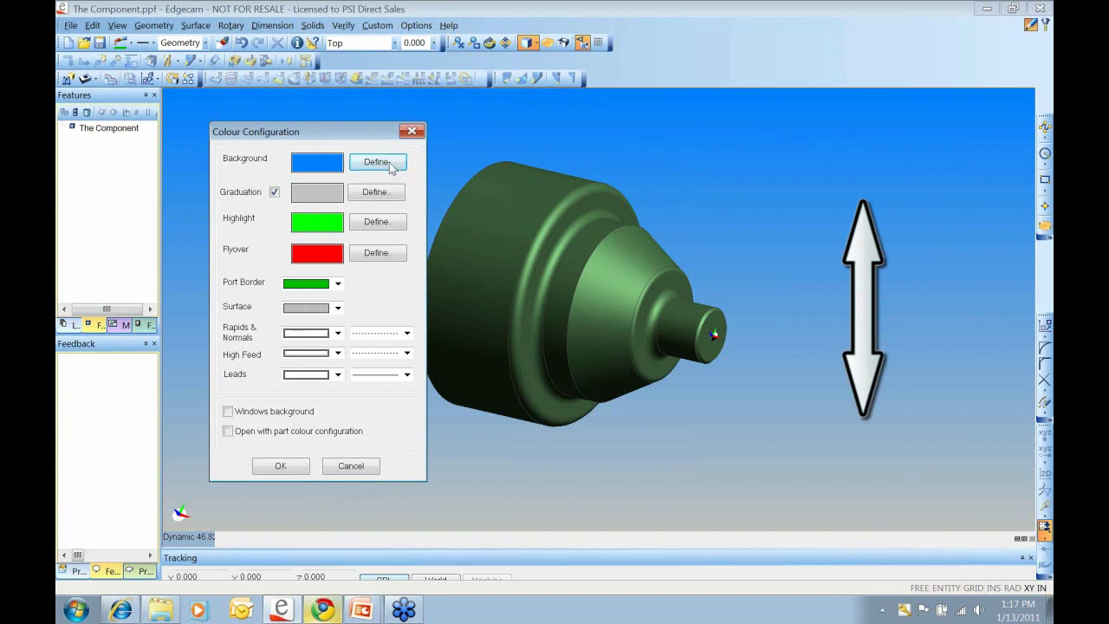
pyautogui.click(279, 465)
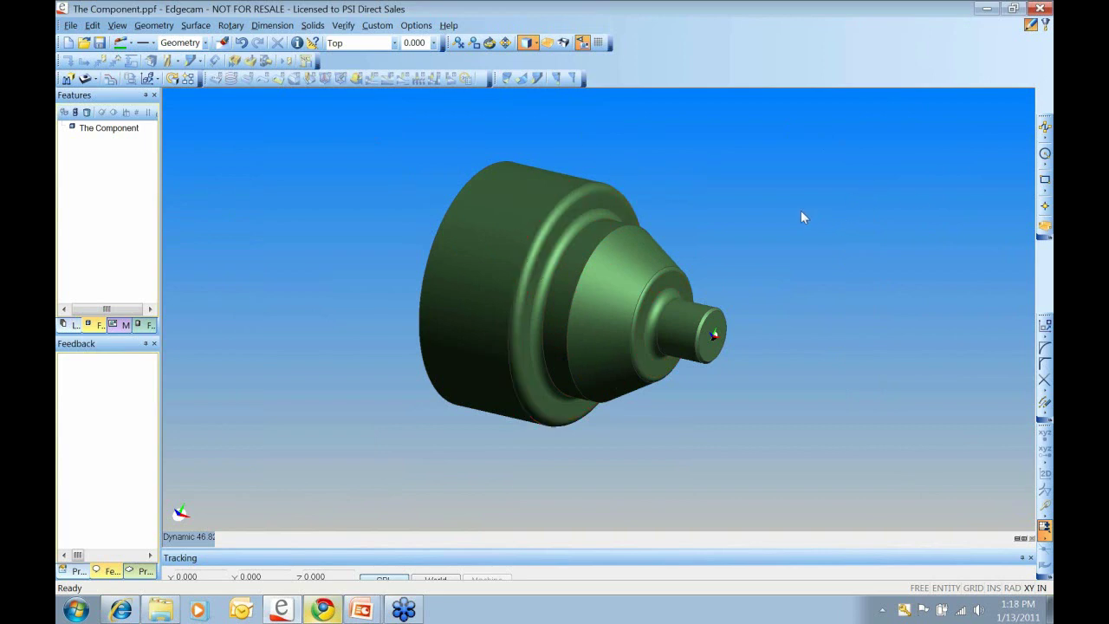
pyautogui.moveTo(730, 211); pyautogui.dragTo(706, 273, button='middle')
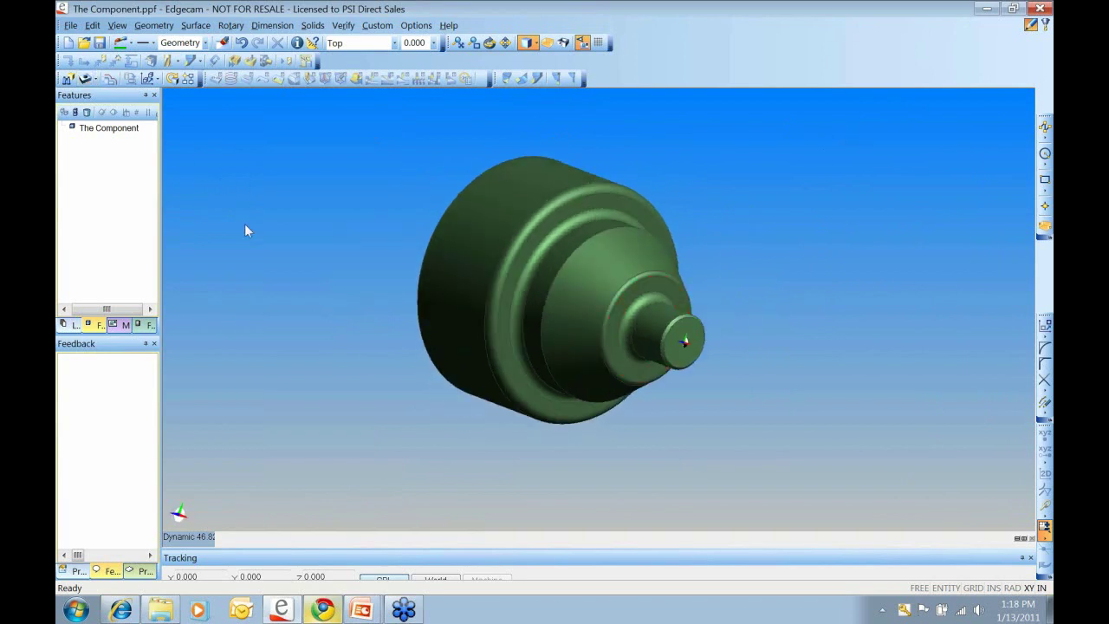
pyautogui.moveTo(768, 280); pyautogui.dragTo(748, 309, button='middle')
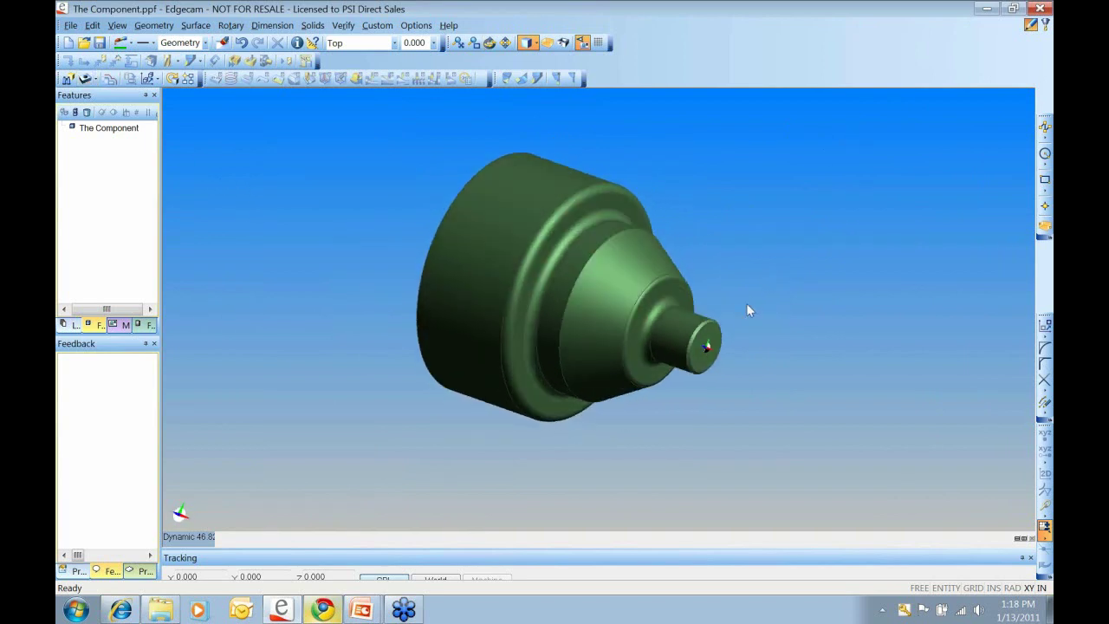
pyautogui.moveTo(339, 231); pyautogui.dragTo(384, 254, button='middle')
pyautogui.moveTo(810, 230); pyautogui.dragTo(755, 290, button='middle')
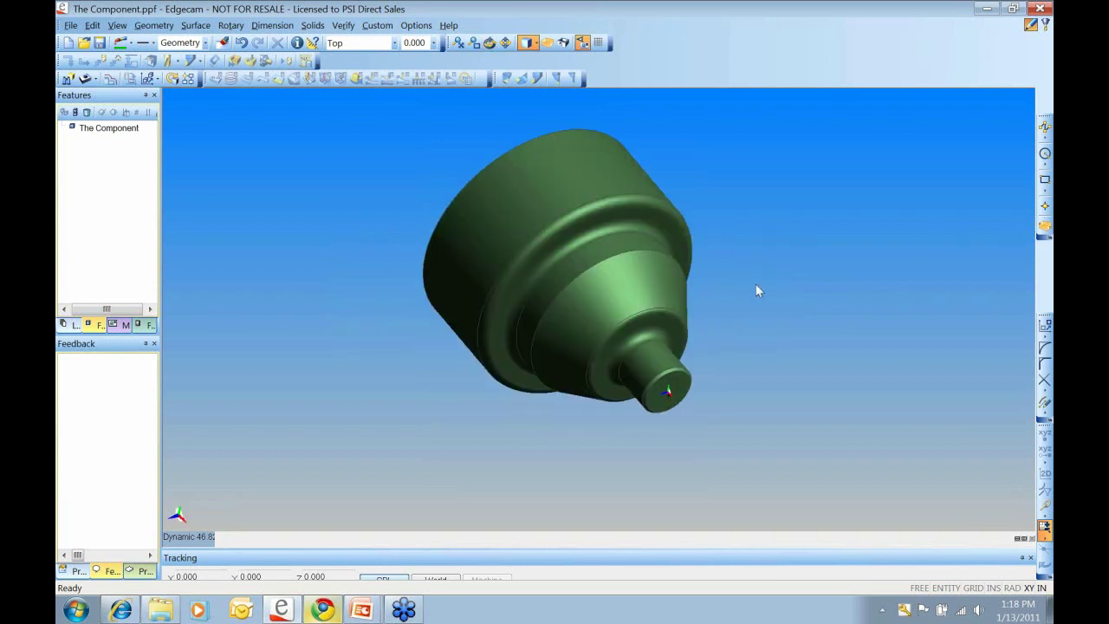
pyautogui.moveTo(751, 337); pyautogui.dragTo(849, 252, button='middle')
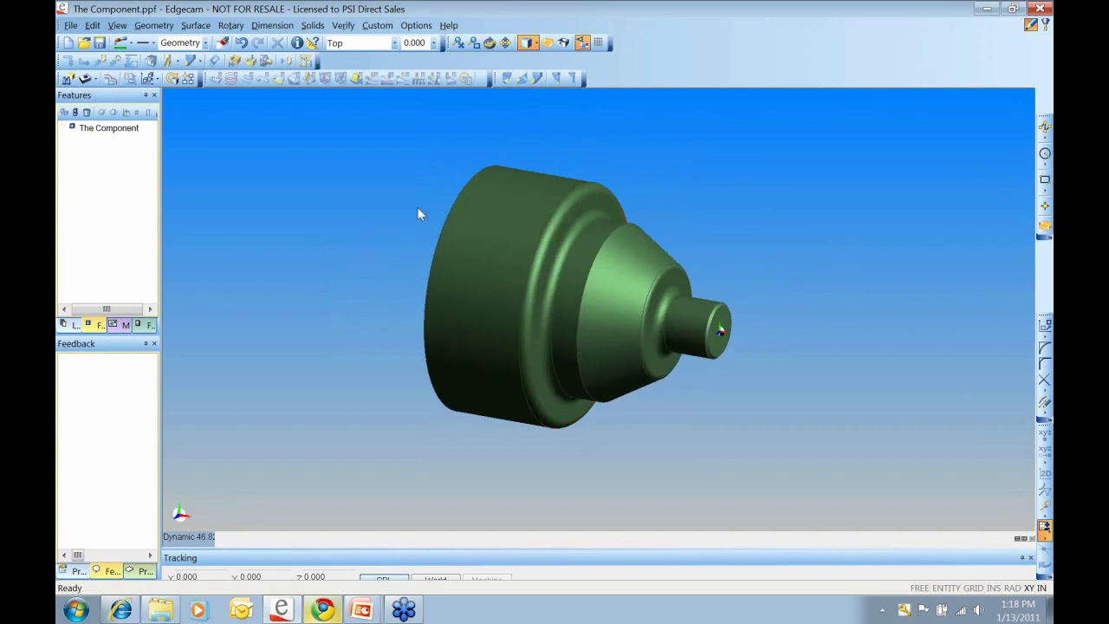
pyautogui.scroll(-3, 417, 208)
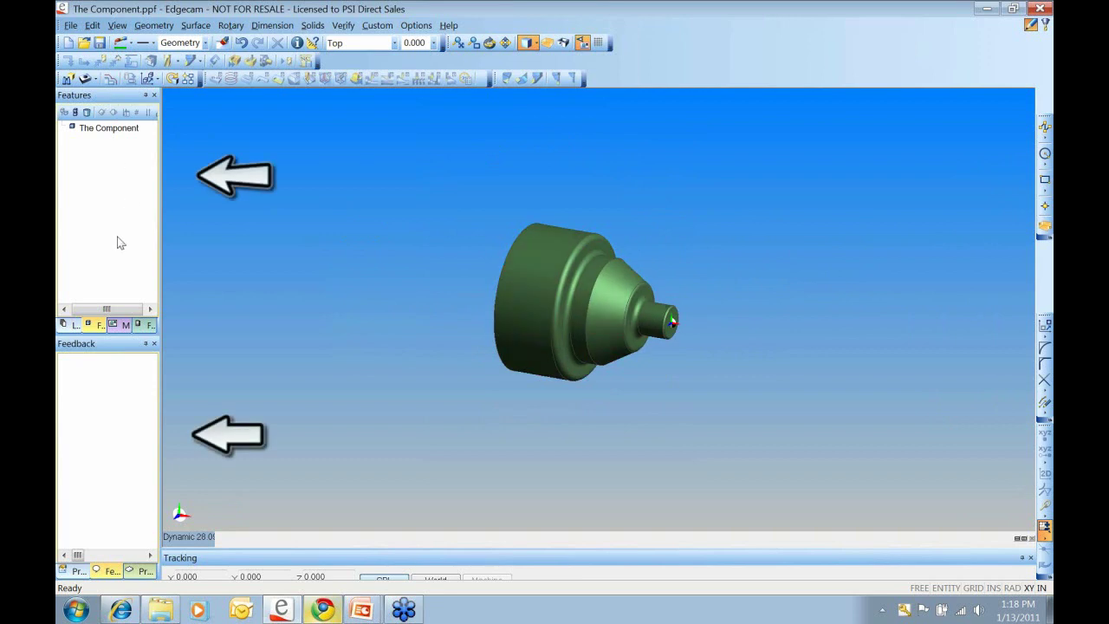
# - Widen the docked Features and Feedback windows and look through the Layers, Machine Tree and Fixtures pages
pyautogui.moveTo(161, 217); pyautogui.dragTo(274, 212)
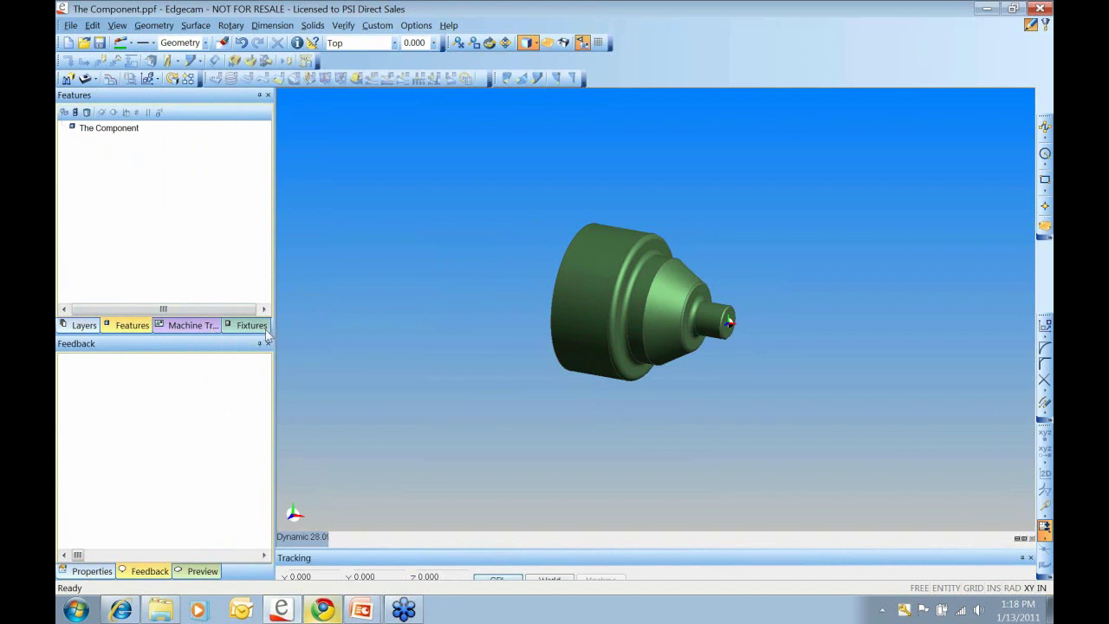
pyautogui.click(80, 329)
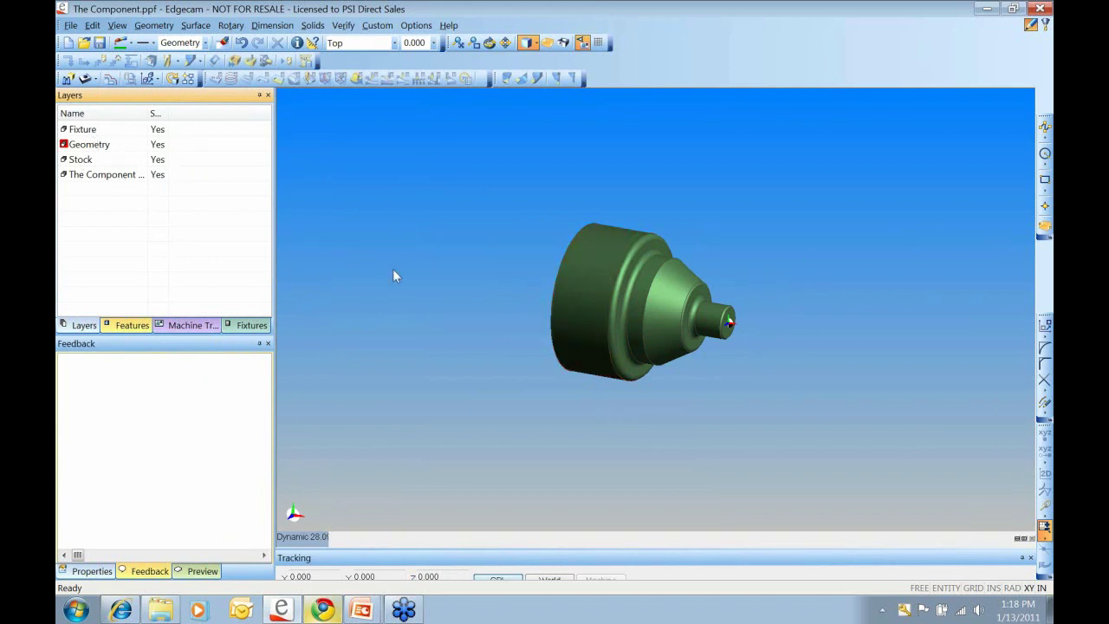
pyautogui.click(185, 327)
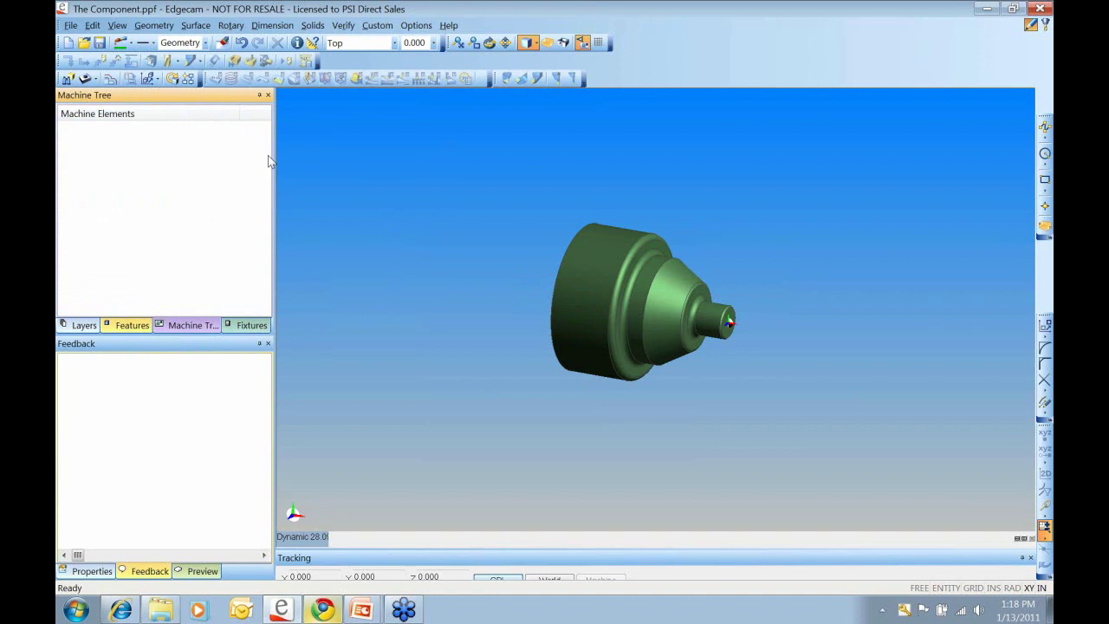
pyautogui.click(257, 325)
# - Undock the Fixtures window group and the Feedback, Properties and Preview windows, and space them out as separate floating windows over the graphics area
pyautogui.moveTo(126, 92); pyautogui.dragTo(814, 136)
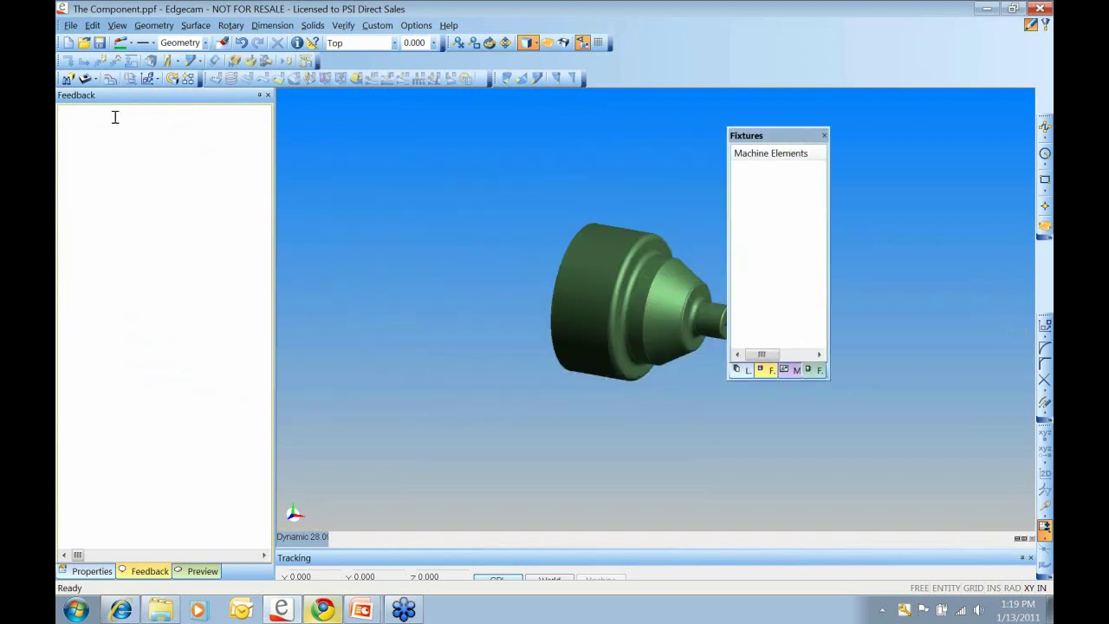
pyautogui.moveTo(114, 94); pyautogui.dragTo(647, 119)
pyautogui.moveTo(615, 351); pyautogui.dragTo(221, 182)
pyautogui.moveTo(678, 352); pyautogui.dragTo(379, 396)
pyautogui.moveTo(238, 171); pyautogui.dragTo(217, 120)
pyautogui.moveTo(406, 386); pyautogui.dragTo(355, 118)
pyautogui.moveTo(789, 136); pyautogui.dragTo(868, 129)
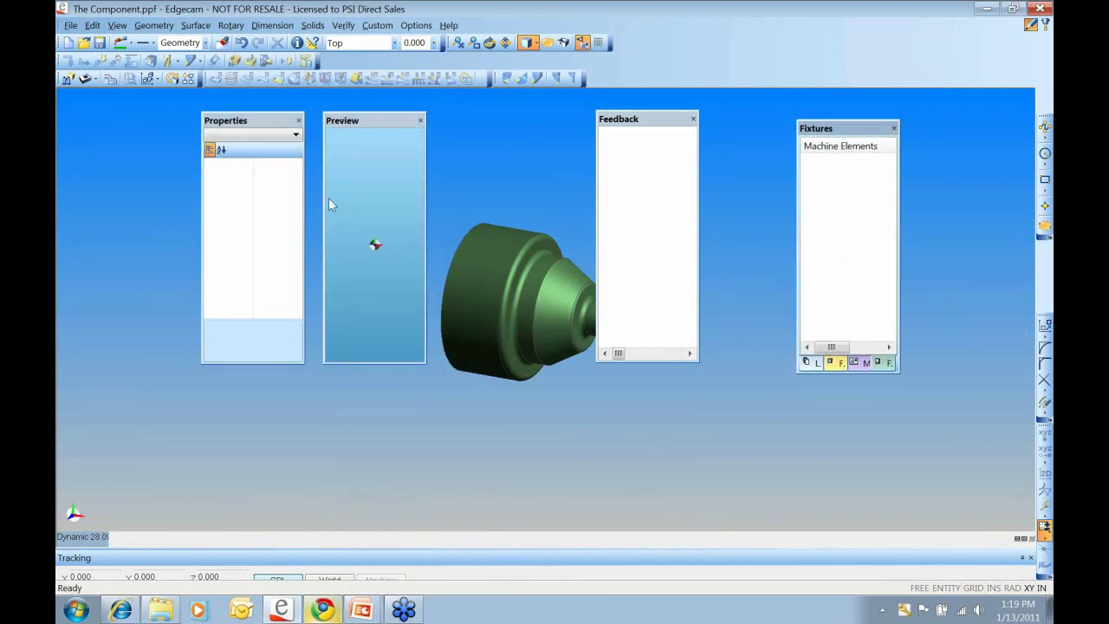
# - Dock the floating Properties, Preview and Feedback windows side by side along the left edge of the workspace
pyautogui.click(234, 122)
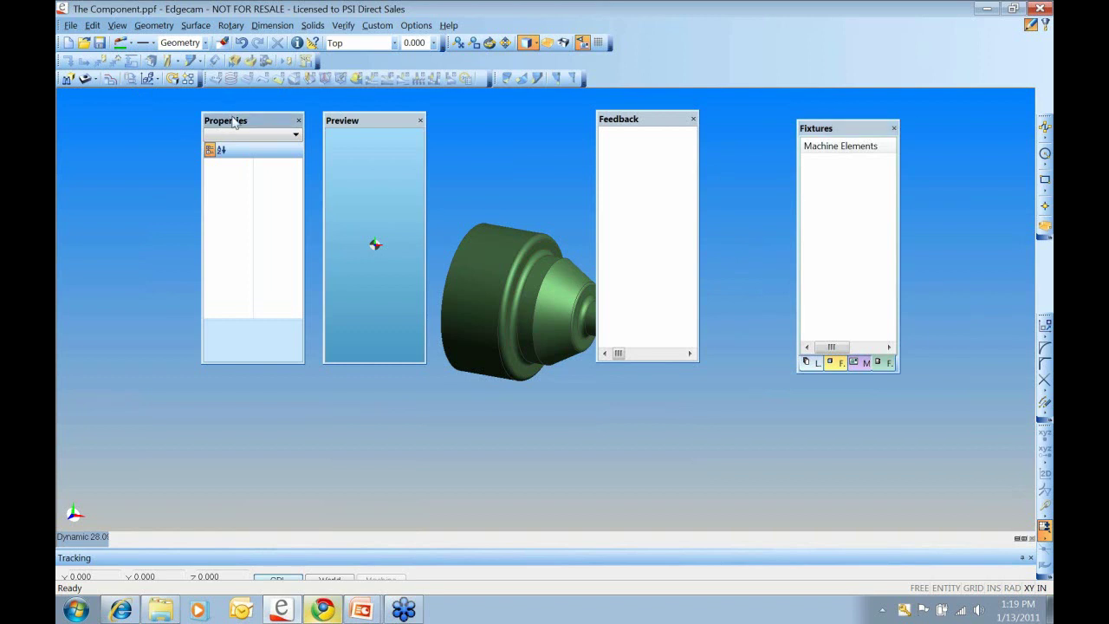
pyautogui.moveTo(234, 122); pyautogui.dragTo(202, 211)
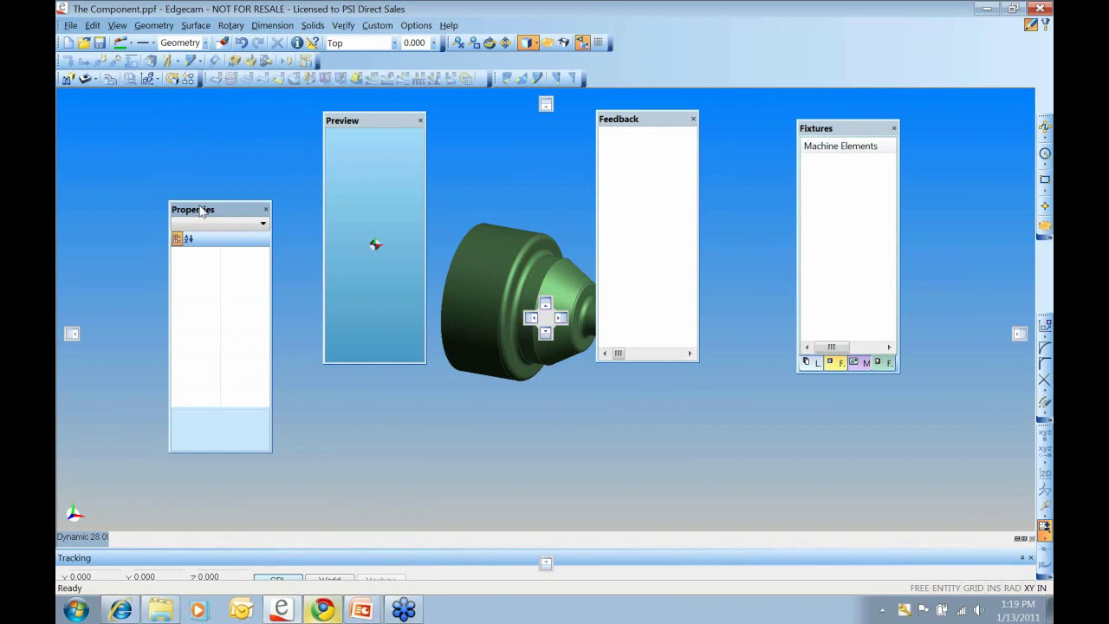
pyautogui.moveTo(201, 211); pyautogui.dragTo(201, 212)
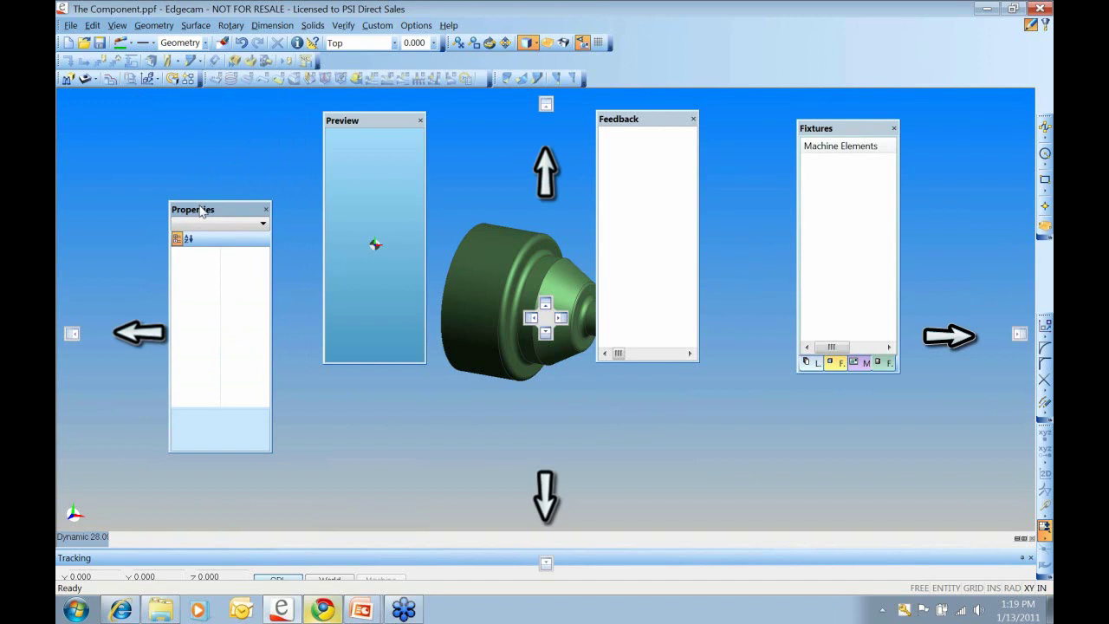
pyautogui.moveTo(201, 212); pyautogui.dragTo(78, 336)
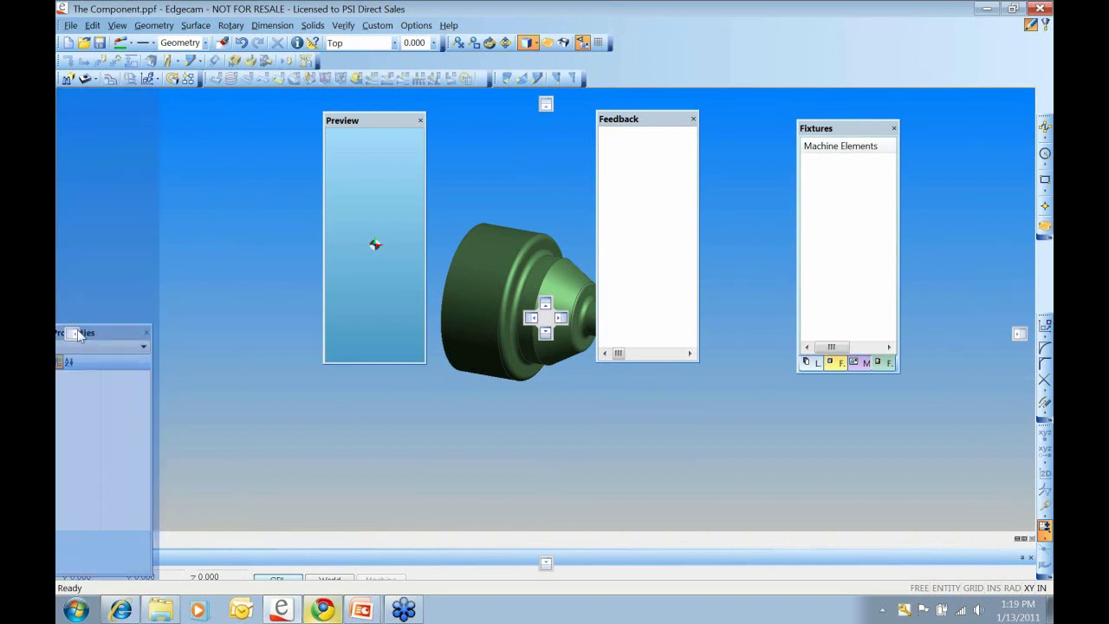
pyautogui.moveTo(78, 335); pyautogui.dragTo(79, 335)
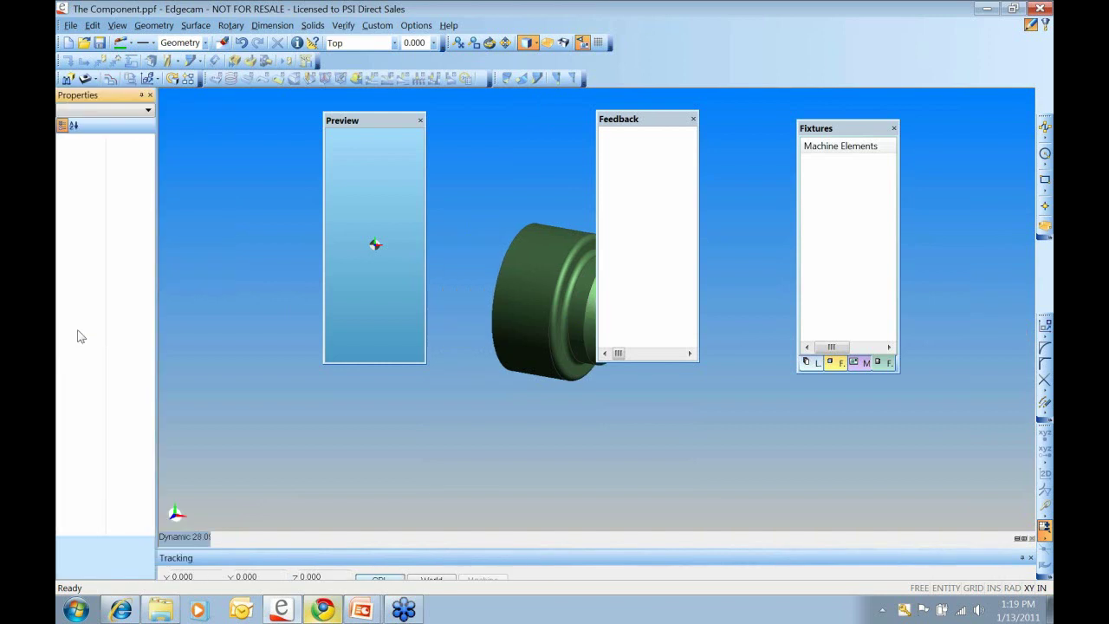
pyautogui.moveTo(358, 130); pyautogui.dragTo(73, 338)
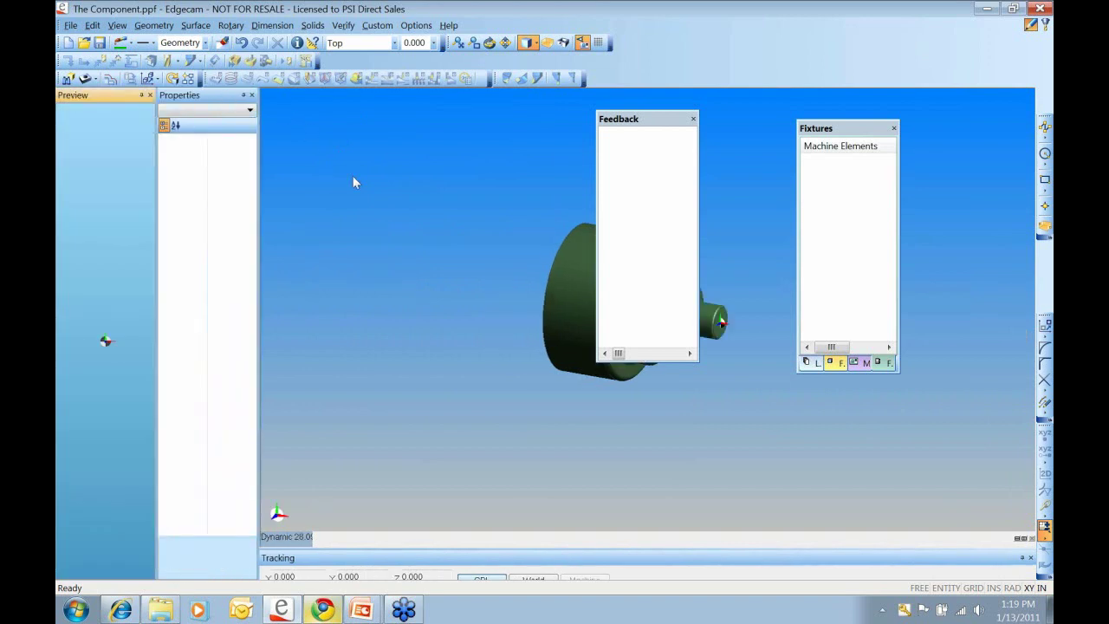
pyautogui.moveTo(666, 119); pyautogui.dragTo(85, 331)
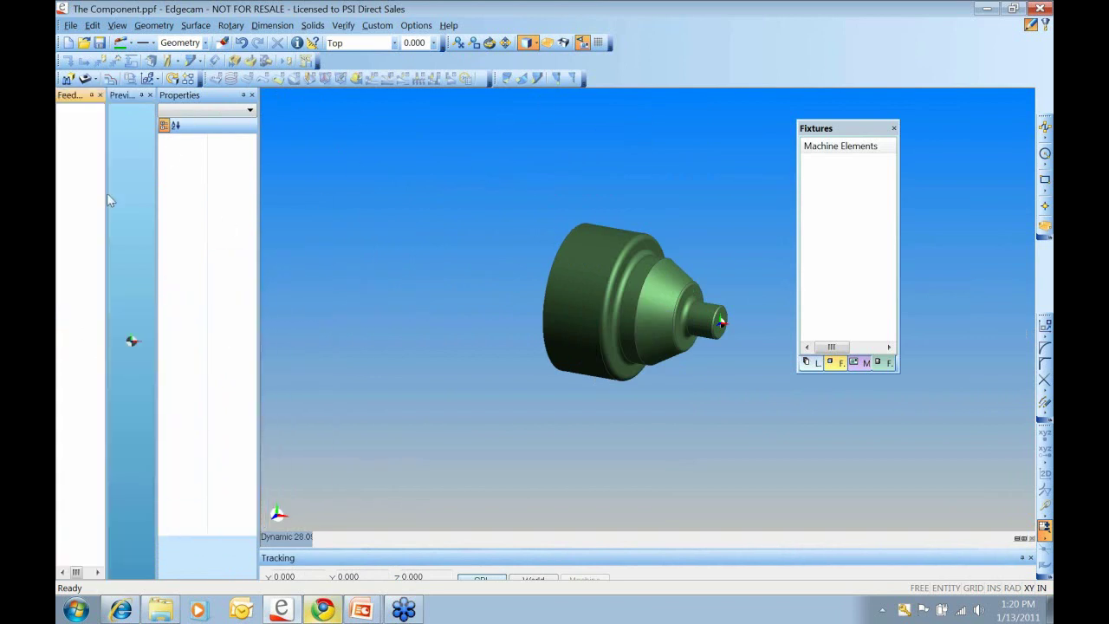
# - Set the docked Feedback, Preview and Properties windows to auto-hide
pyautogui.click(92, 96)
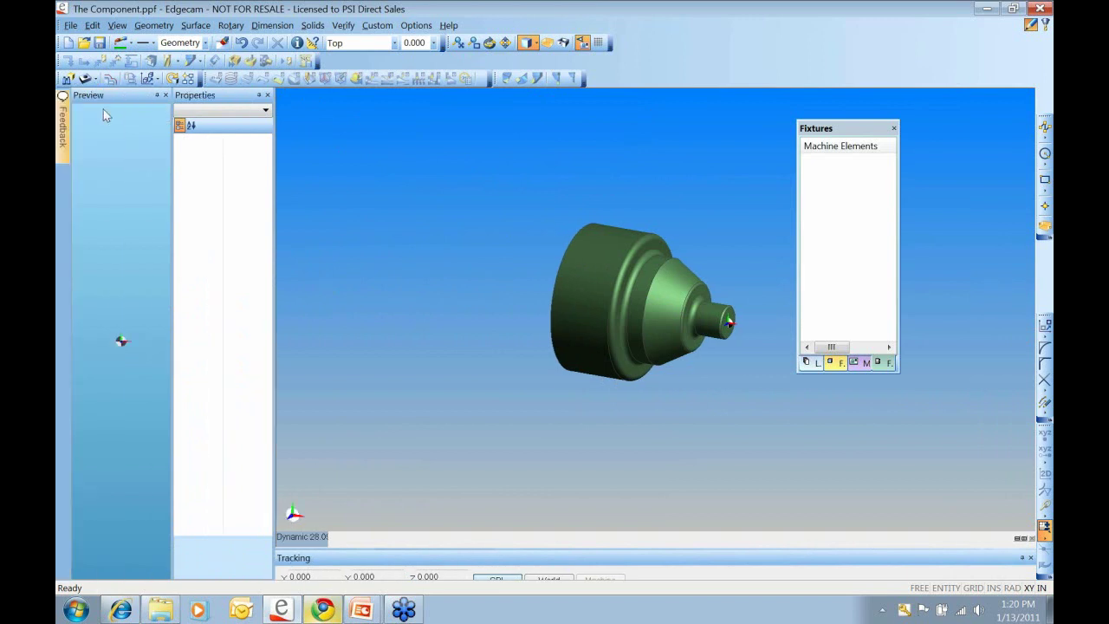
pyautogui.click(156, 96)
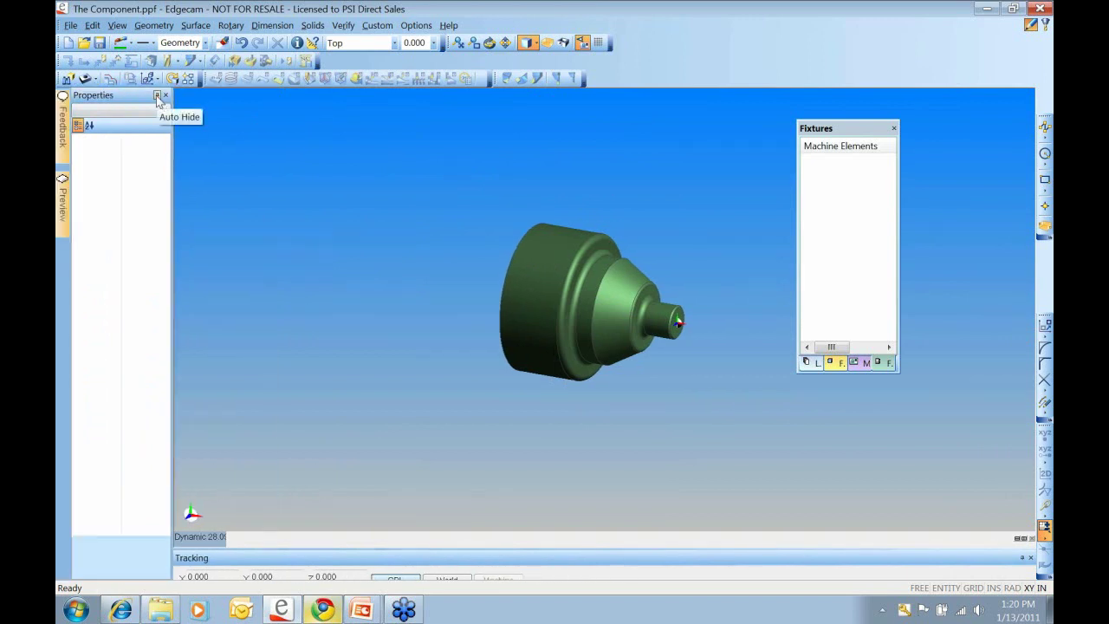
pyautogui.click(157, 96)
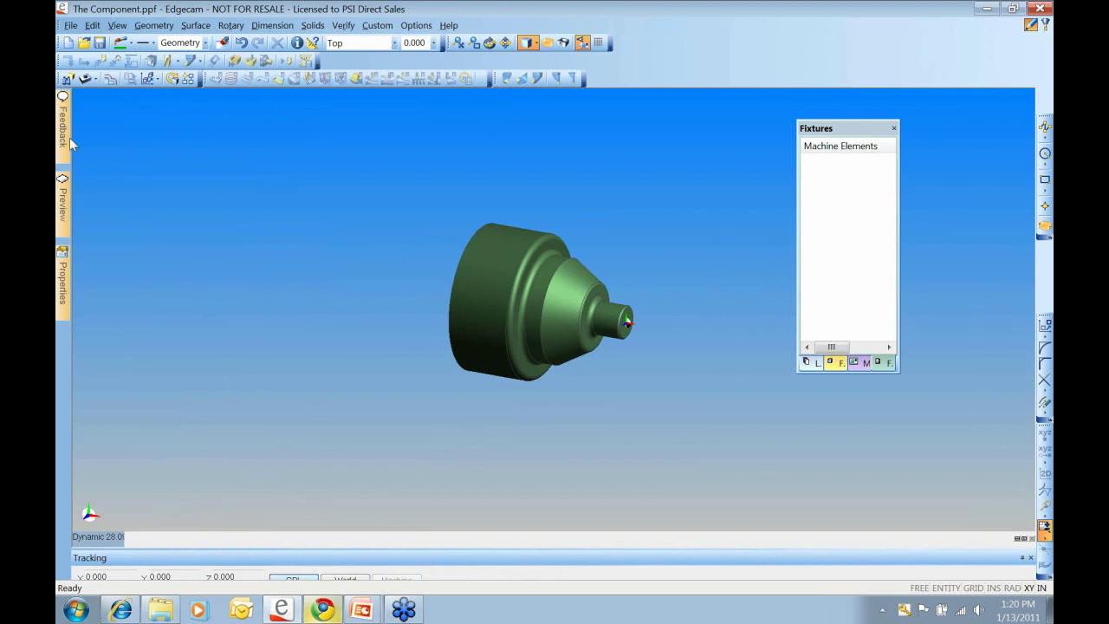
# - Close the auto-hidden Feedback, Preview and Properties windows and the floating Fixtures window group
pyautogui.moveTo(67, 146)
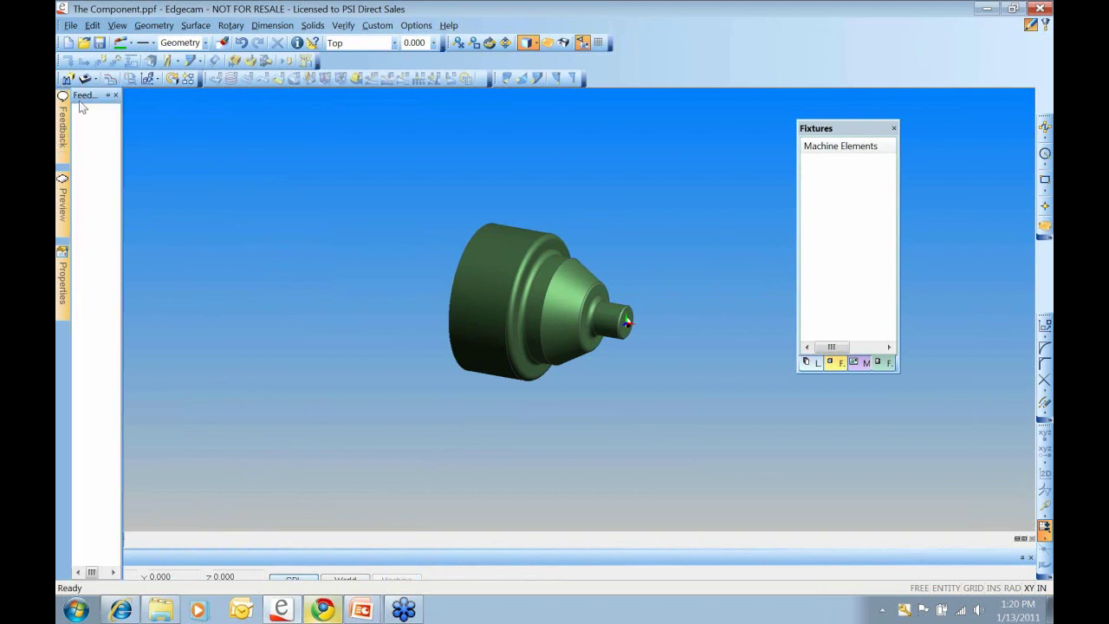
pyautogui.click(116, 95)
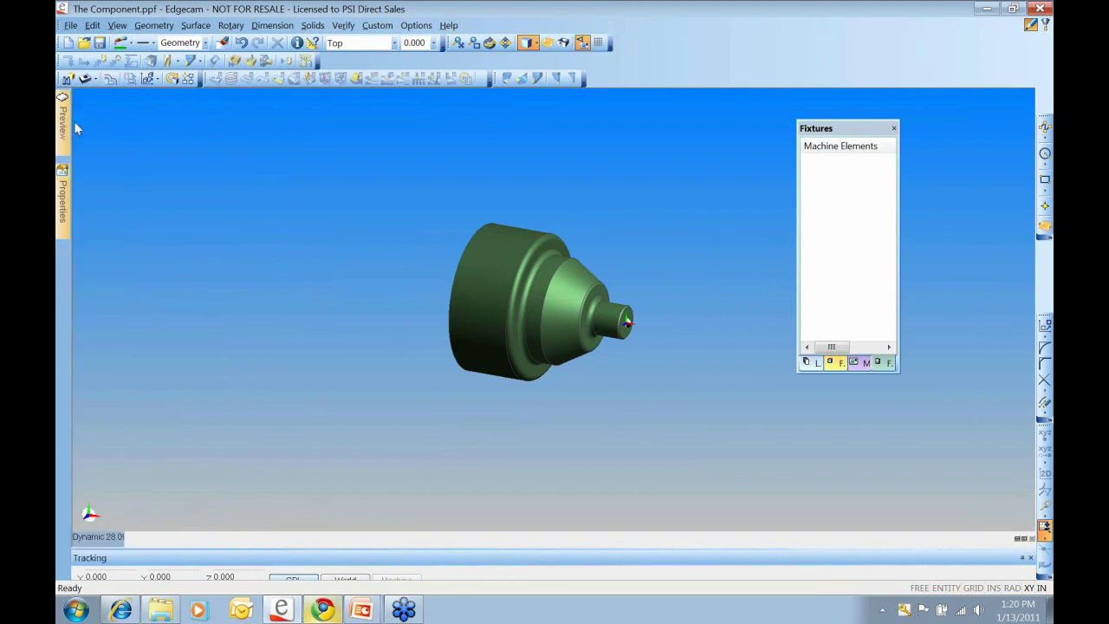
pyautogui.moveTo(68, 134)
pyautogui.click(165, 95)
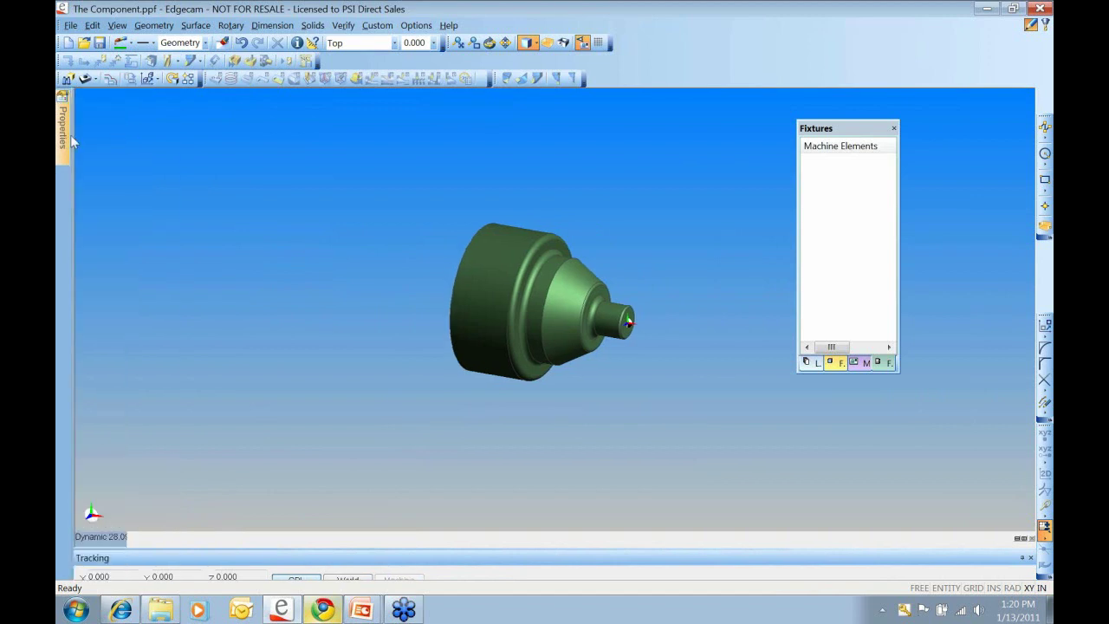
pyautogui.click(164, 95)
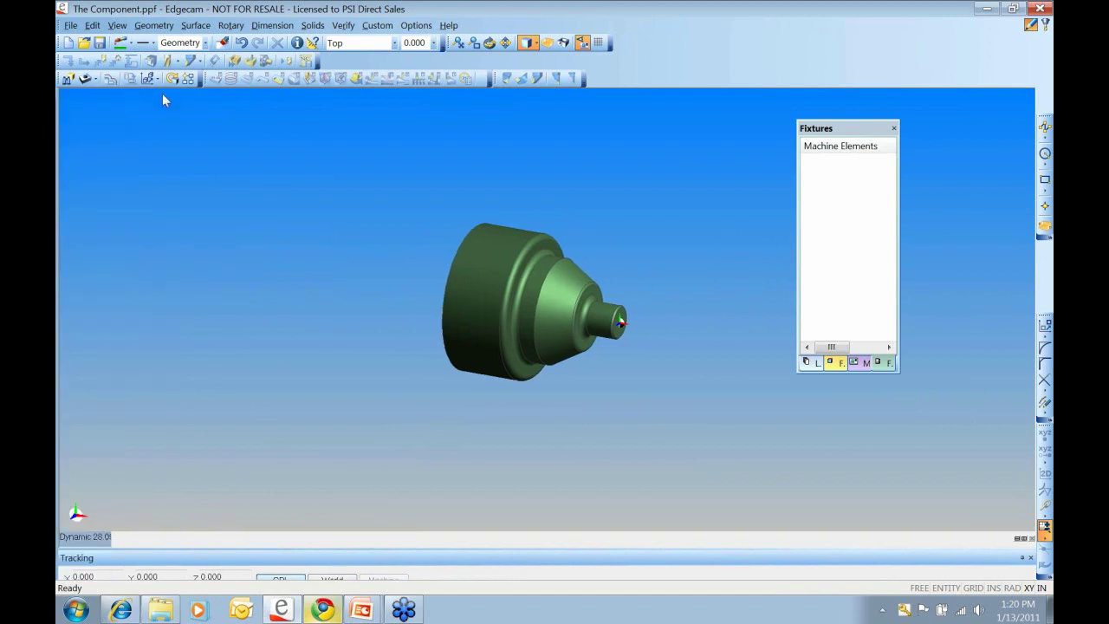
pyautogui.click(894, 128)
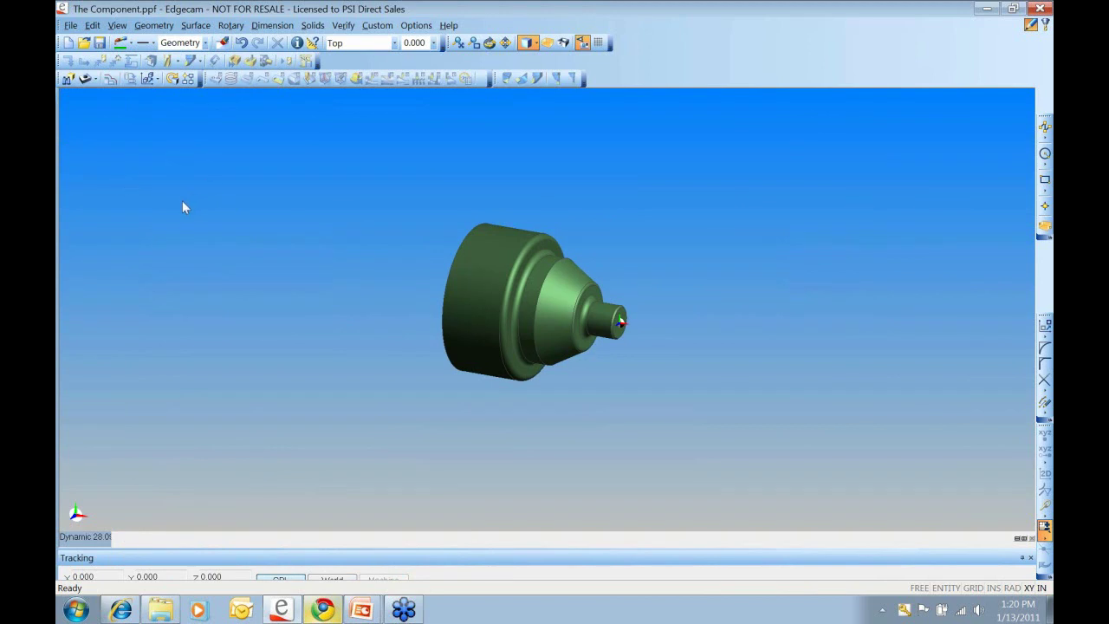
# - Redisplay the Layers window with its group and dock it along the left edge of the workspace
pyautogui.rightClick(693, 52)
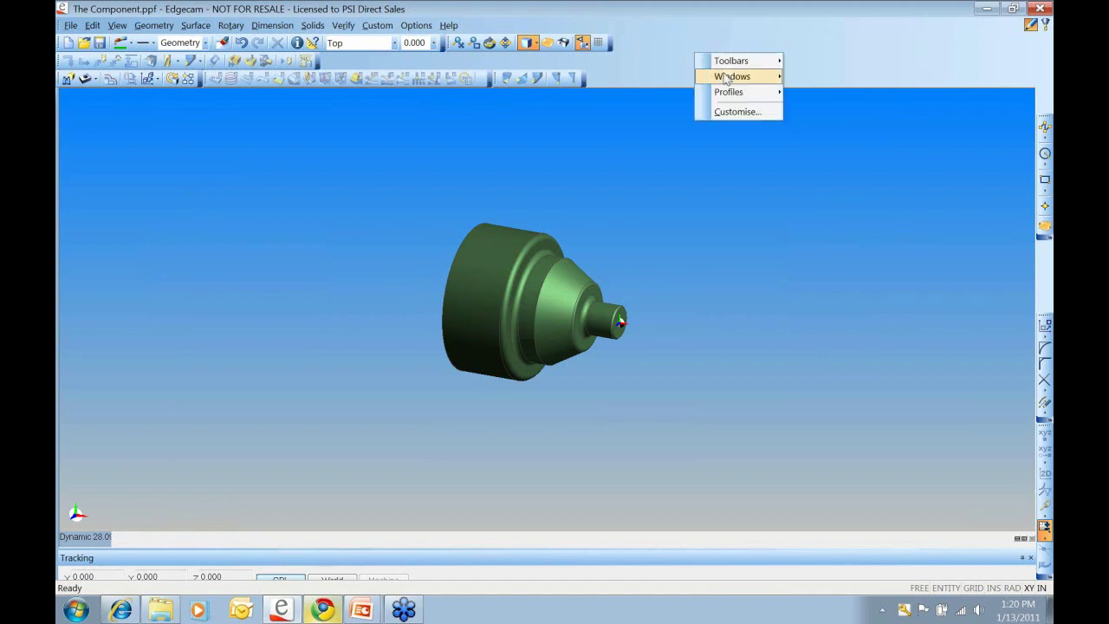
pyautogui.moveTo(735, 78)
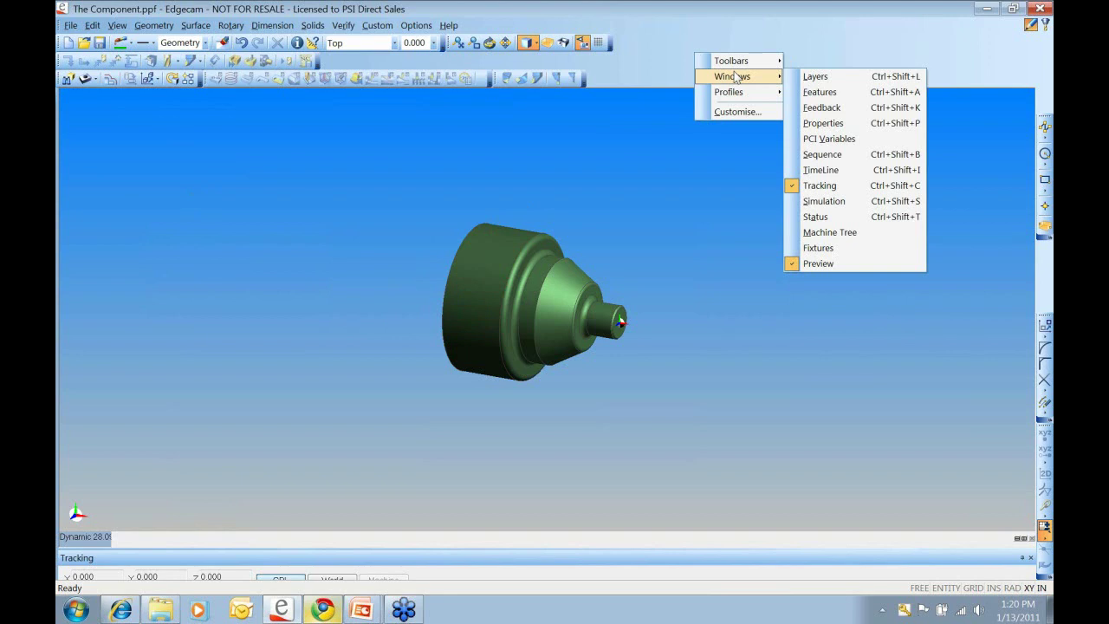
pyautogui.click(821, 83)
pyautogui.moveTo(849, 130); pyautogui.dragTo(72, 334)
# - Redisplay the Properties window beside the docked Layers window and finish with an angled view of the component
pyautogui.rightClick(725, 53)
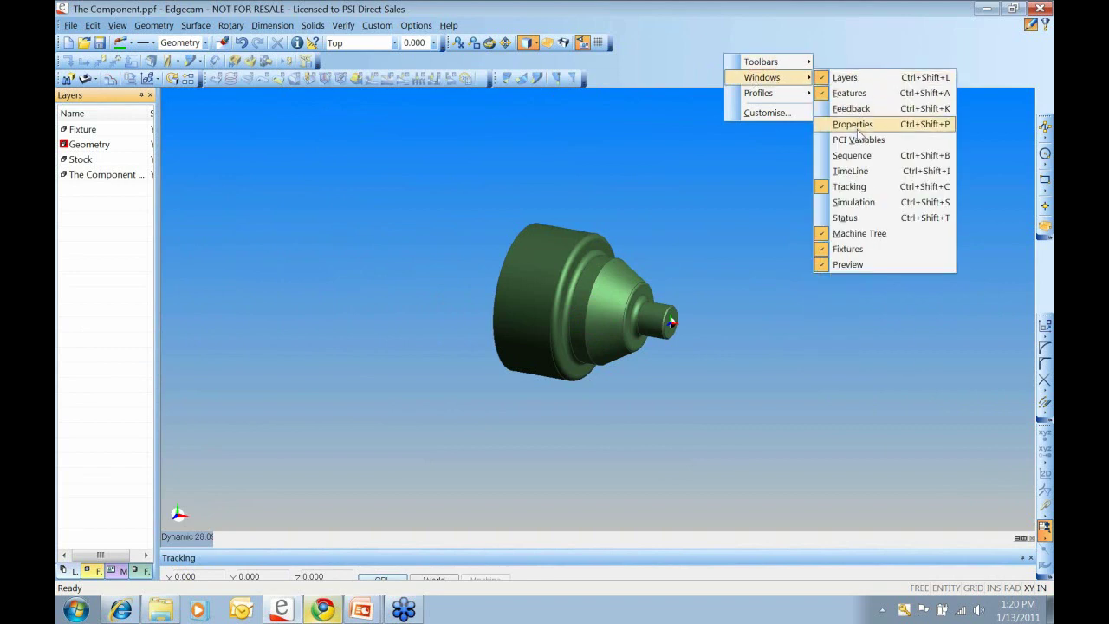
pyautogui.click(853, 124)
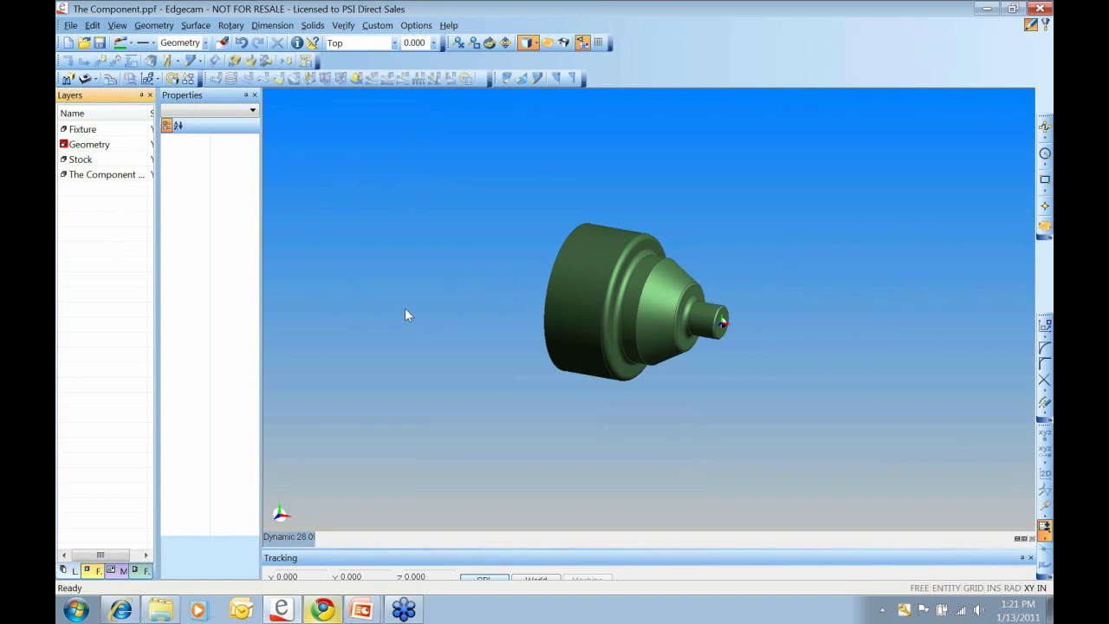
pyautogui.moveTo(820, 252); pyautogui.dragTo(771, 328, button='middle')
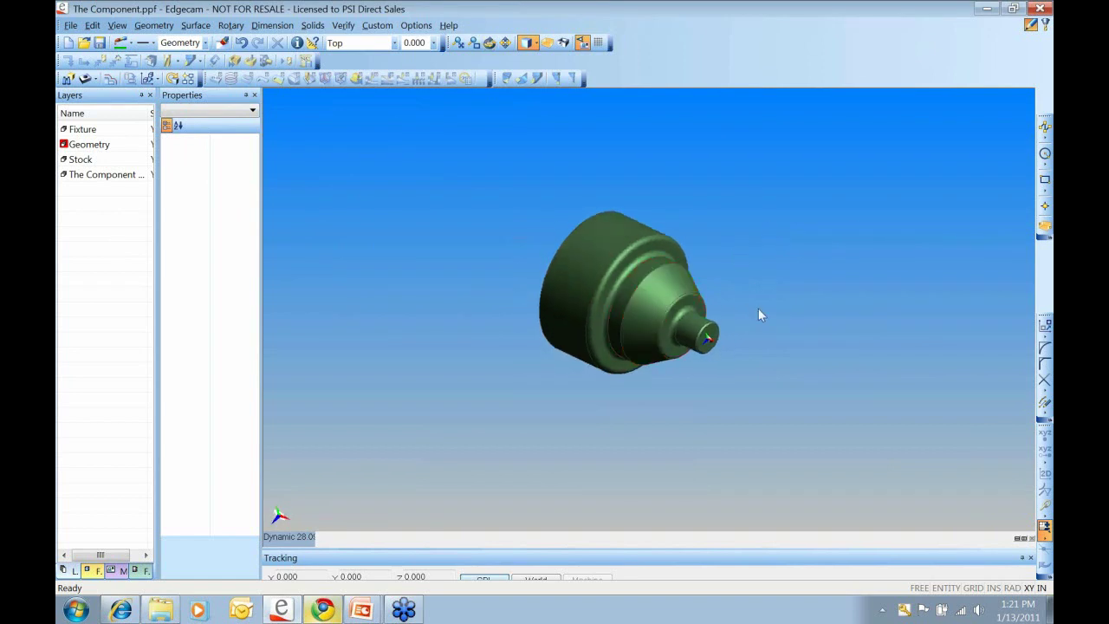
# - Turn on the Axes display in the current view's Configure View properties
pyautogui.scroll(5, 759, 312)
pyautogui.scroll(3, 883, 415)
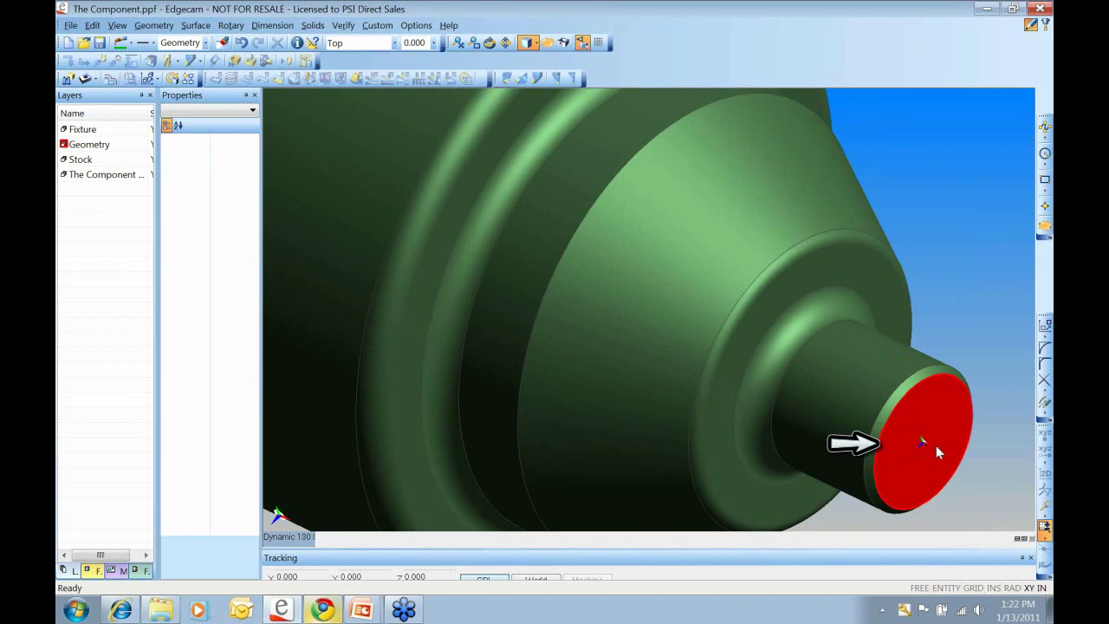
pyautogui.scroll(-5, 921, 442)
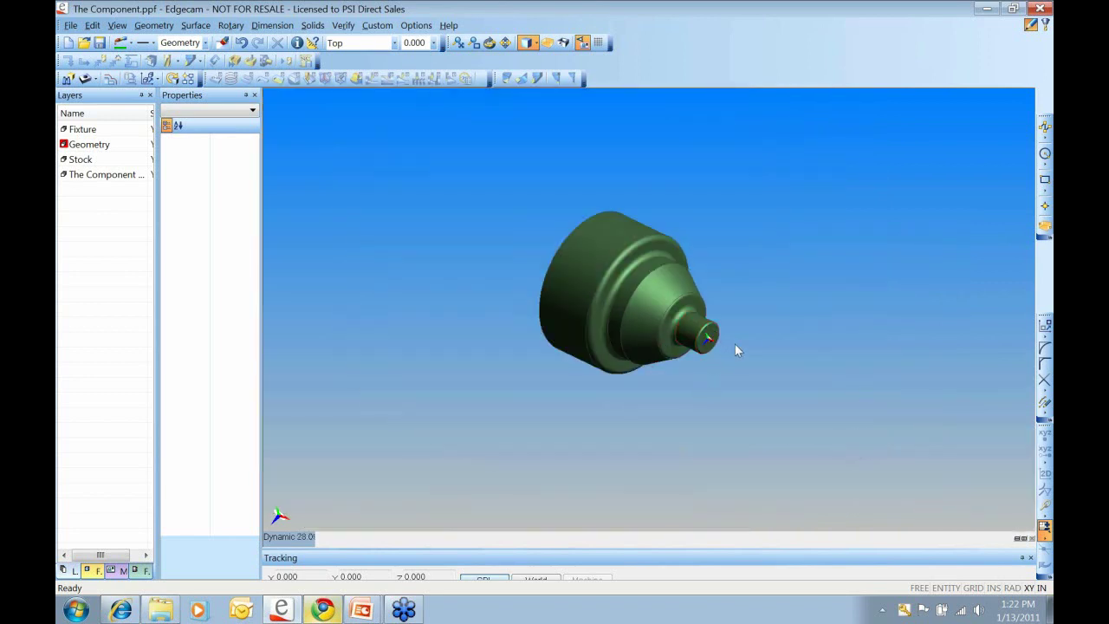
pyautogui.scroll(2, 734, 347)
pyautogui.moveTo(775, 330); pyautogui.dragTo(572, 213, button='middle')
pyautogui.moveTo(669, 182); pyautogui.dragTo(804, 360, button='middle')
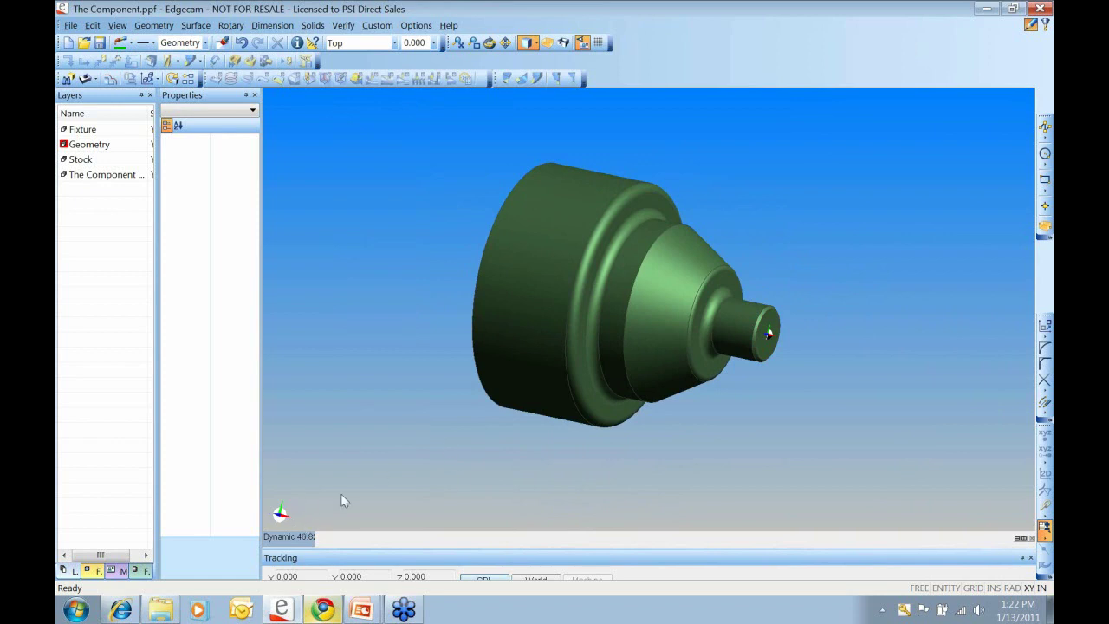
pyautogui.rightClick(282, 539)
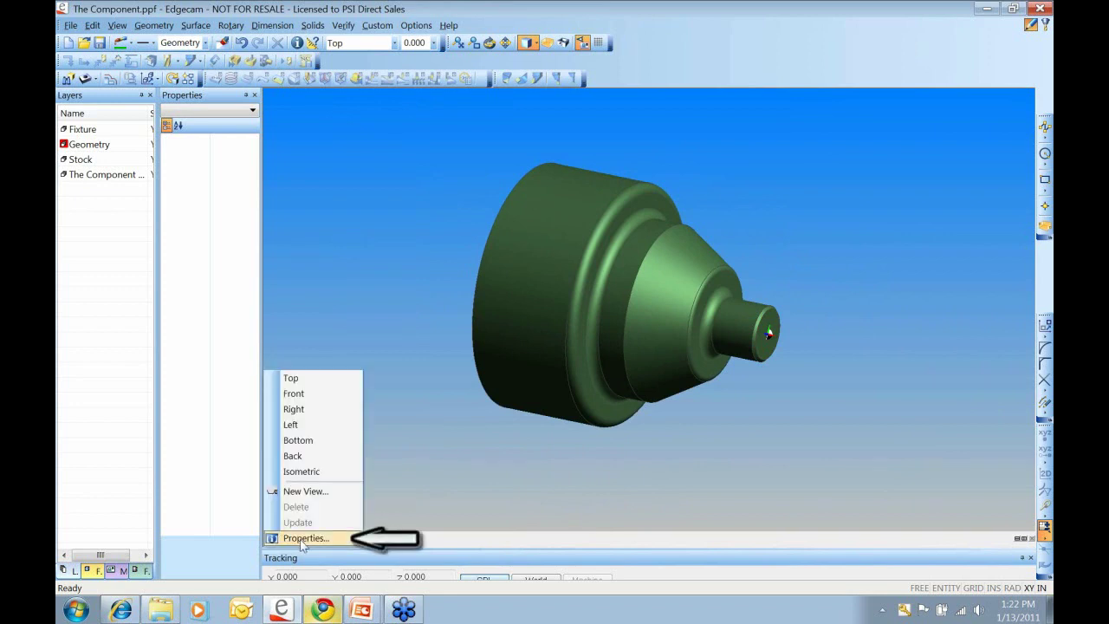
pyautogui.click(297, 538)
pyautogui.moveTo(678, 184); pyautogui.dragTo(641, 100)
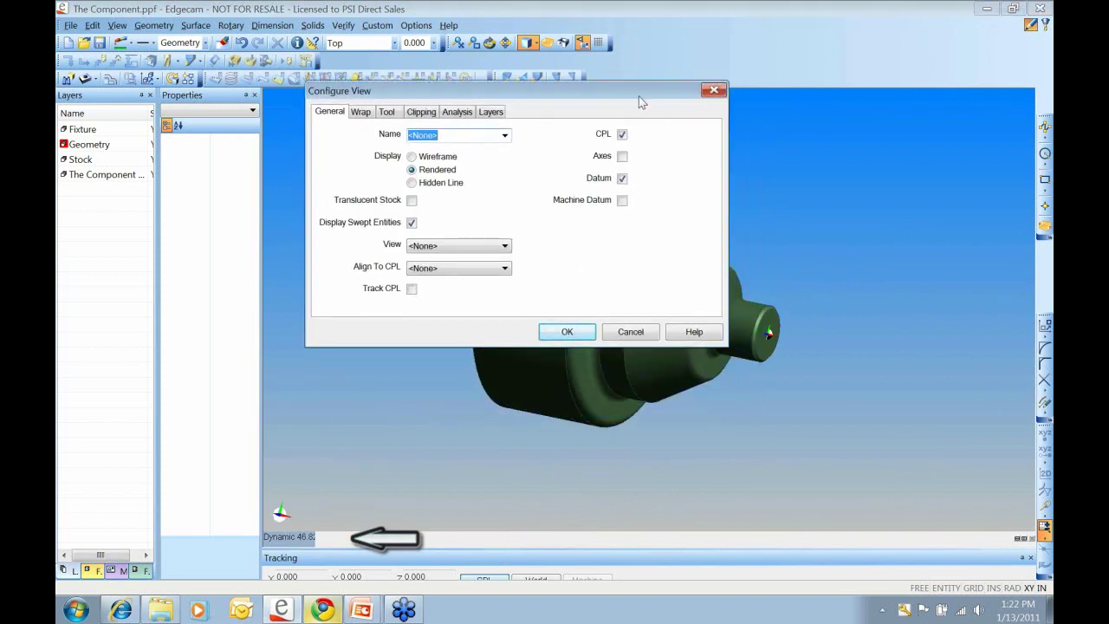
pyautogui.click(624, 159)
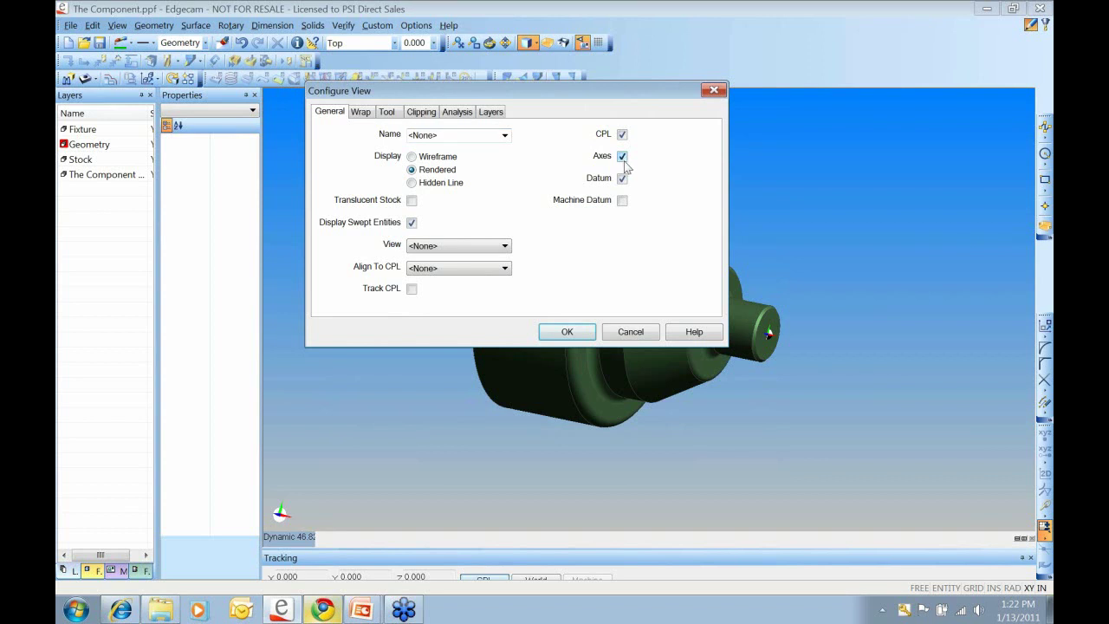
pyautogui.click(567, 332)
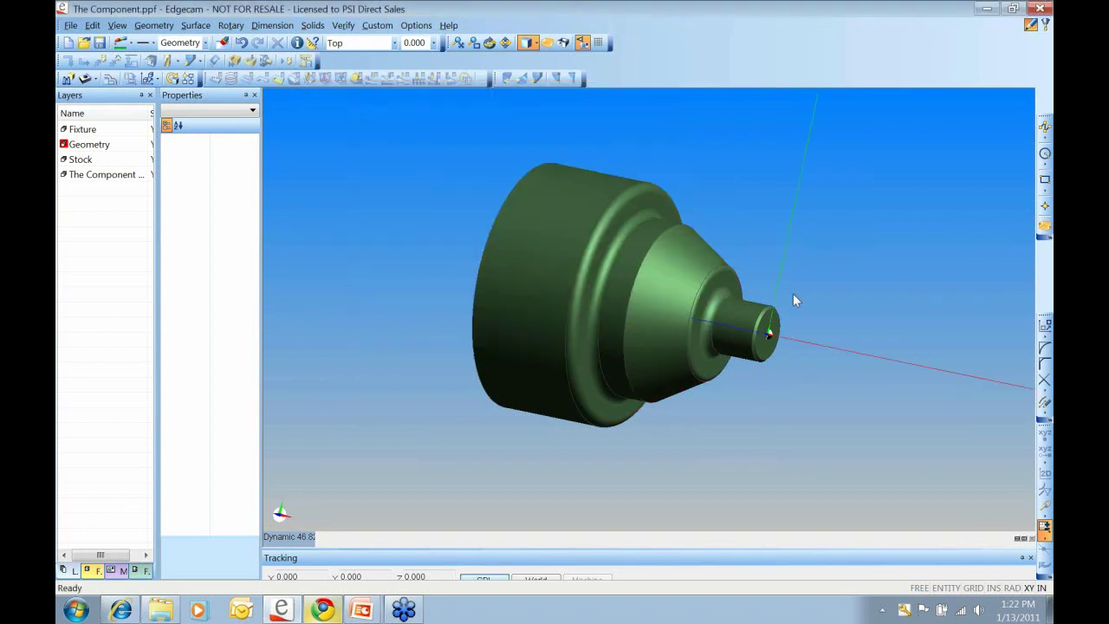
# - Inspect the axes around the component from other angles and turn the Axes display off again in the view's properties
pyautogui.moveTo(805, 300); pyautogui.dragTo(768, 386, button='middle')
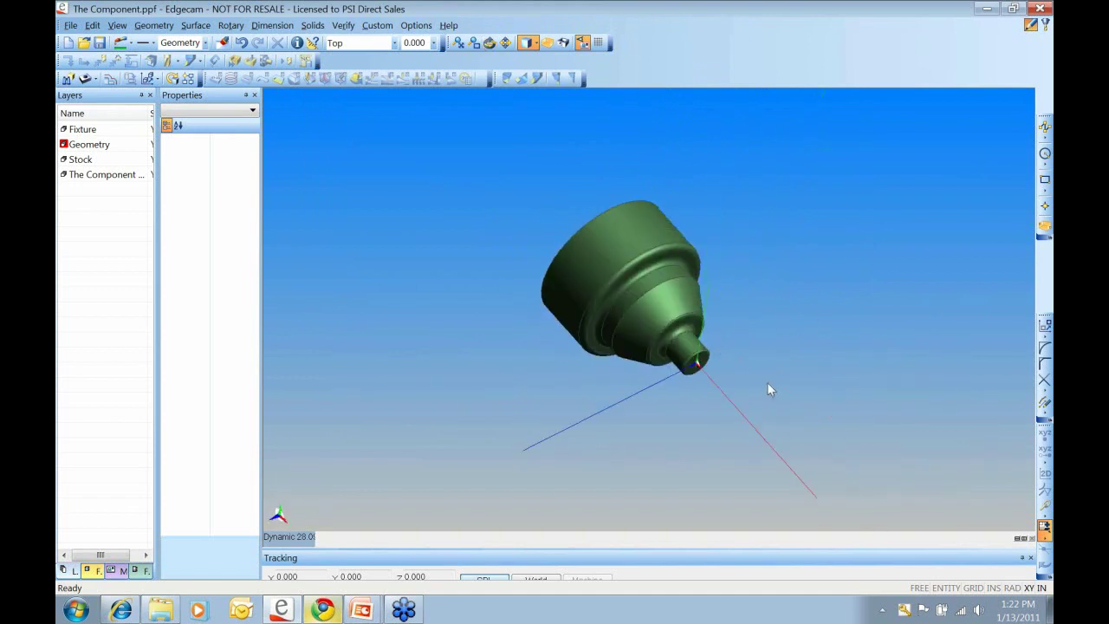
pyautogui.moveTo(730, 347); pyautogui.dragTo(688, 440, button='middle')
pyautogui.rightClick(405, 188)
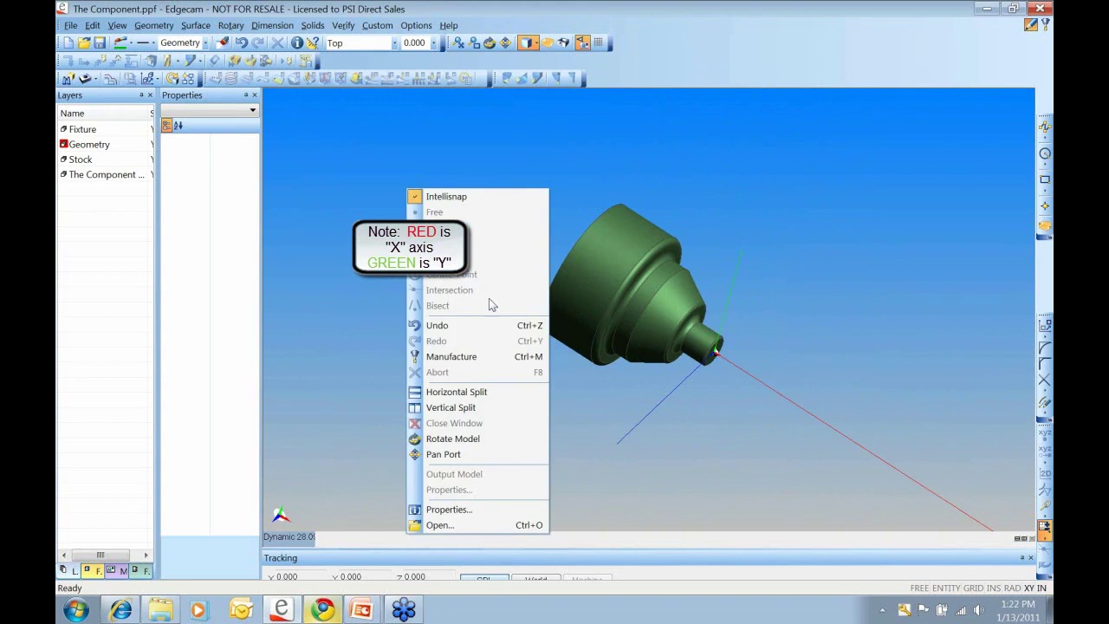
pyautogui.click(338, 446)
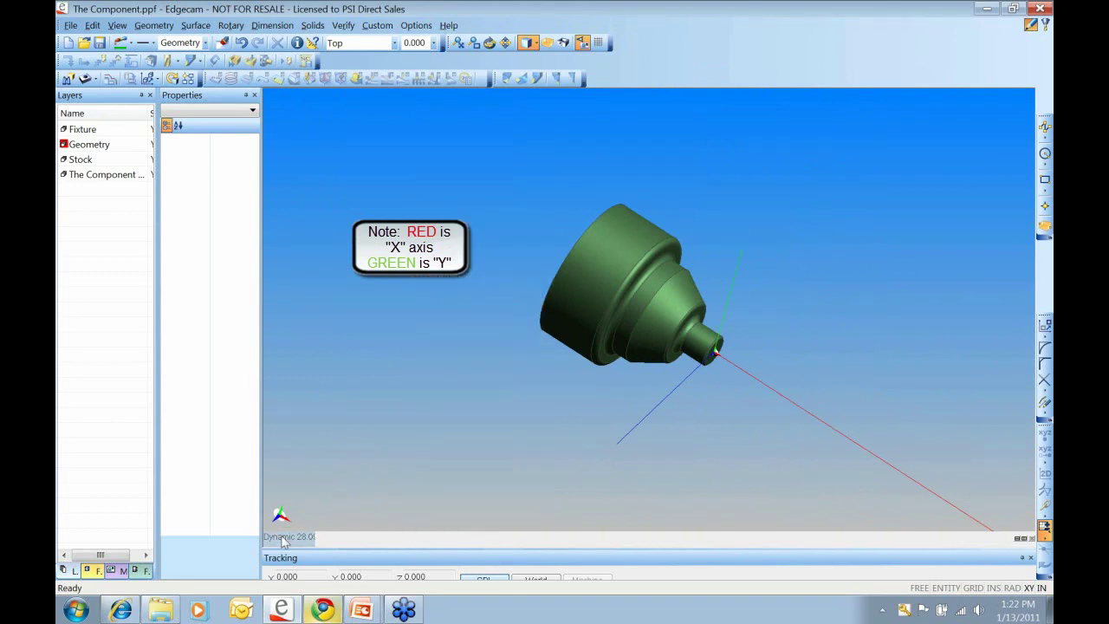
pyautogui.click(286, 538)
pyautogui.click(305, 538)
pyautogui.click(661, 240)
pyautogui.click(605, 416)
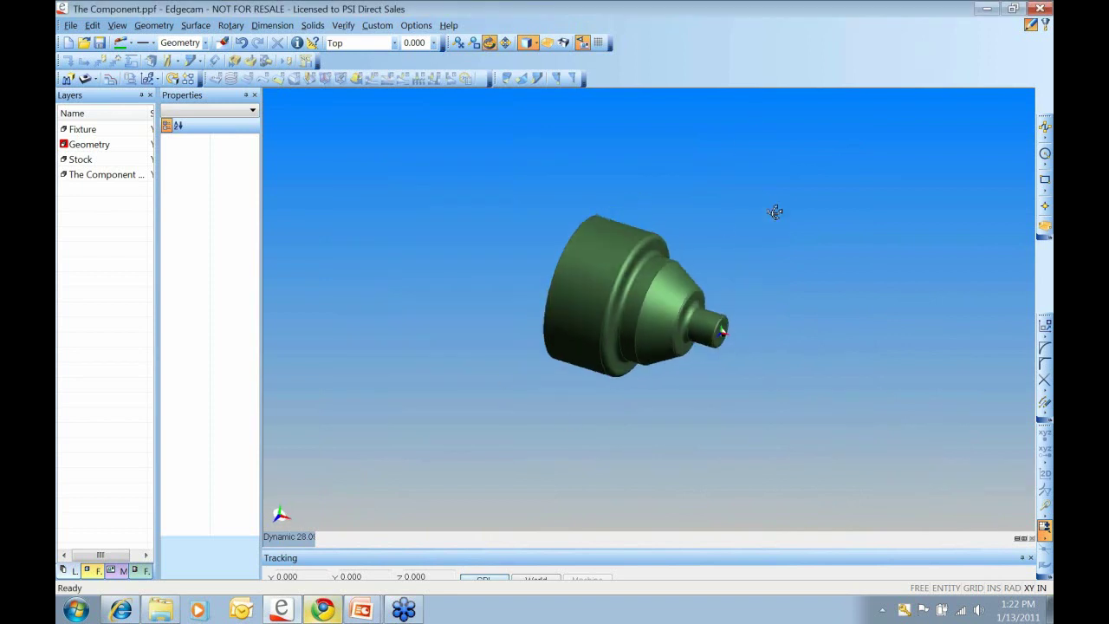
# - Review the available defaults files and the New Part Defaults options in Select Defaults, and close without choosing another file
pyautogui.scroll(2, 730, 287)
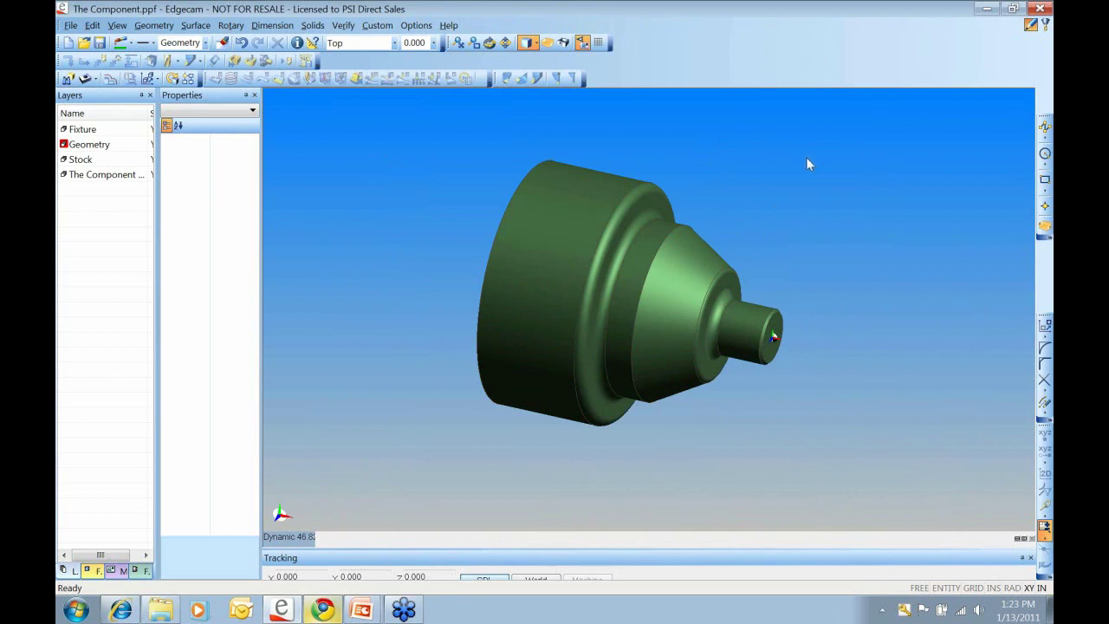
pyautogui.moveTo(769, 216); pyautogui.dragTo(748, 253, button='middle')
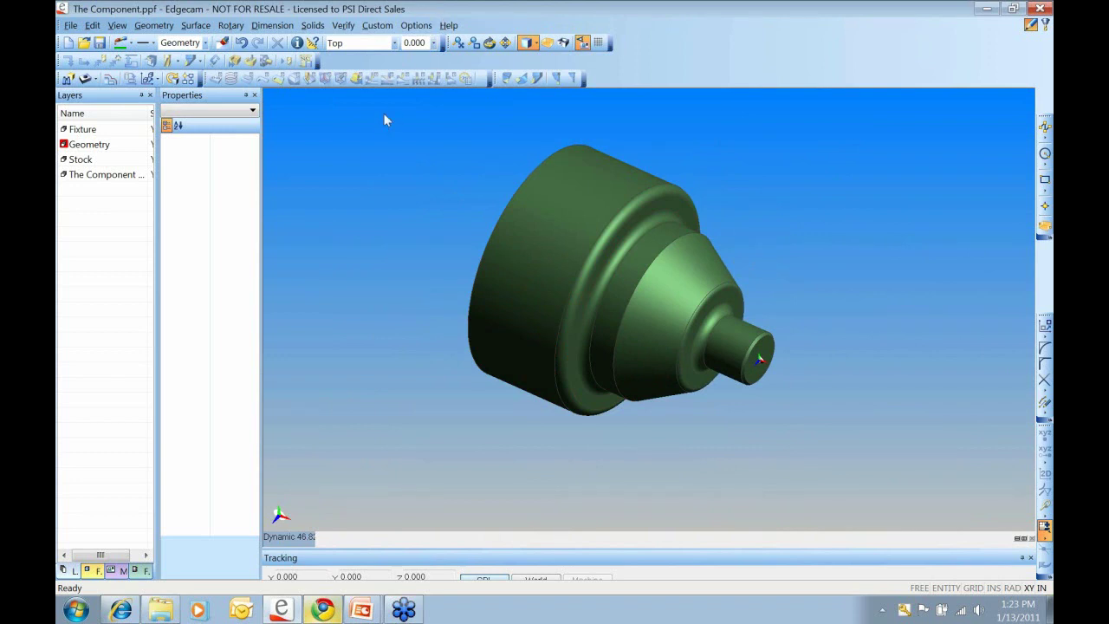
pyautogui.click(416, 25)
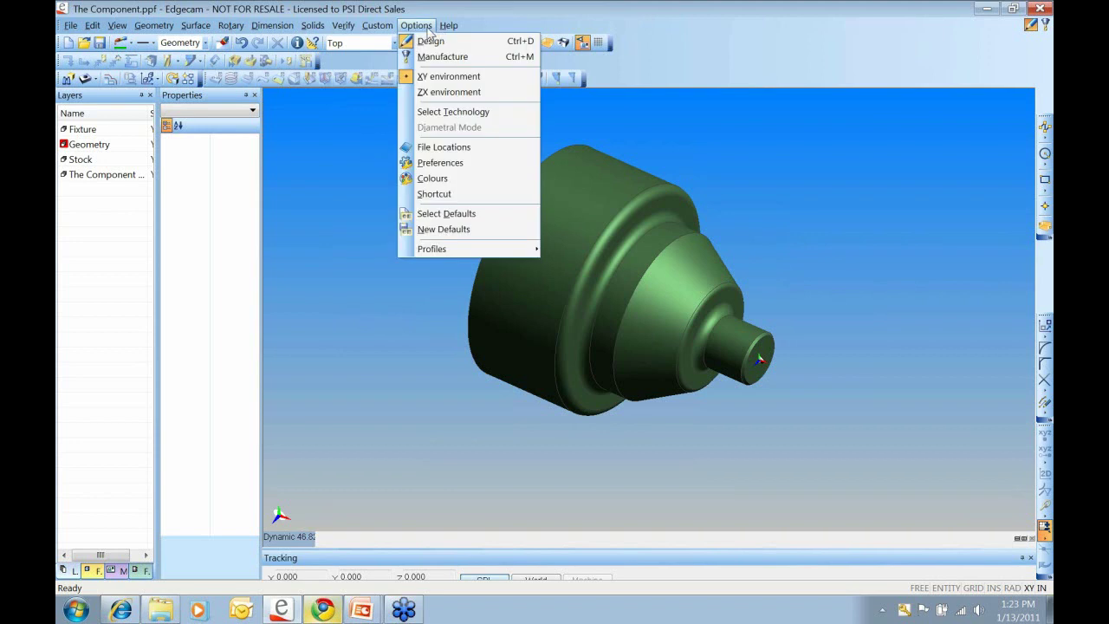
pyautogui.click(446, 214)
pyautogui.moveTo(411, 109); pyautogui.dragTo(766, 114)
pyautogui.click(754, 149)
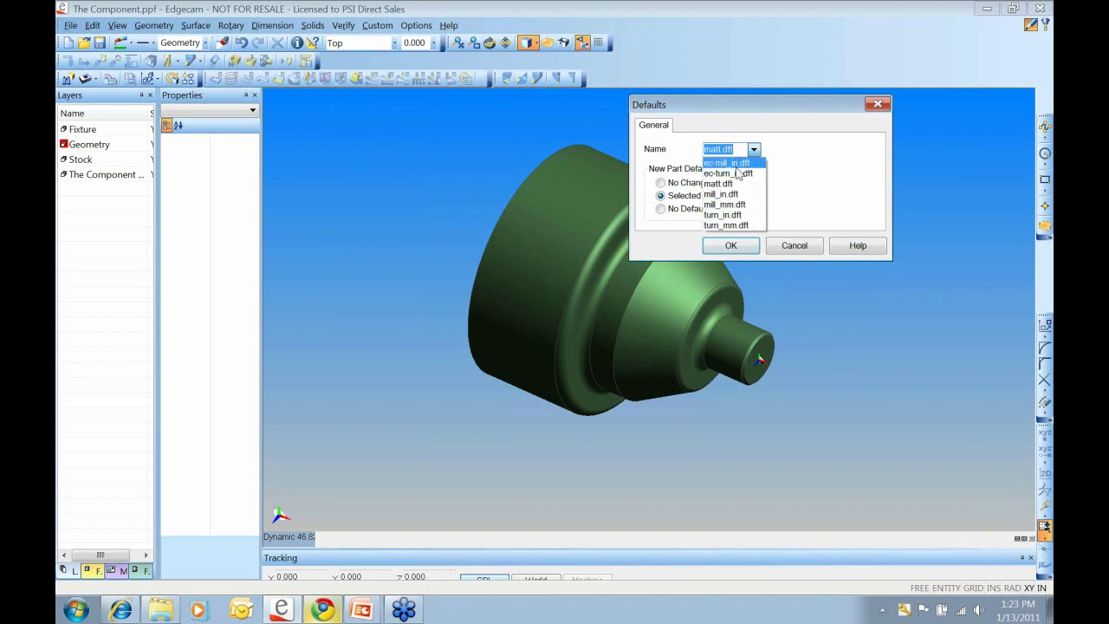
pyautogui.click(738, 116)
pyautogui.moveTo(810, 112); pyautogui.dragTo(535, 126)
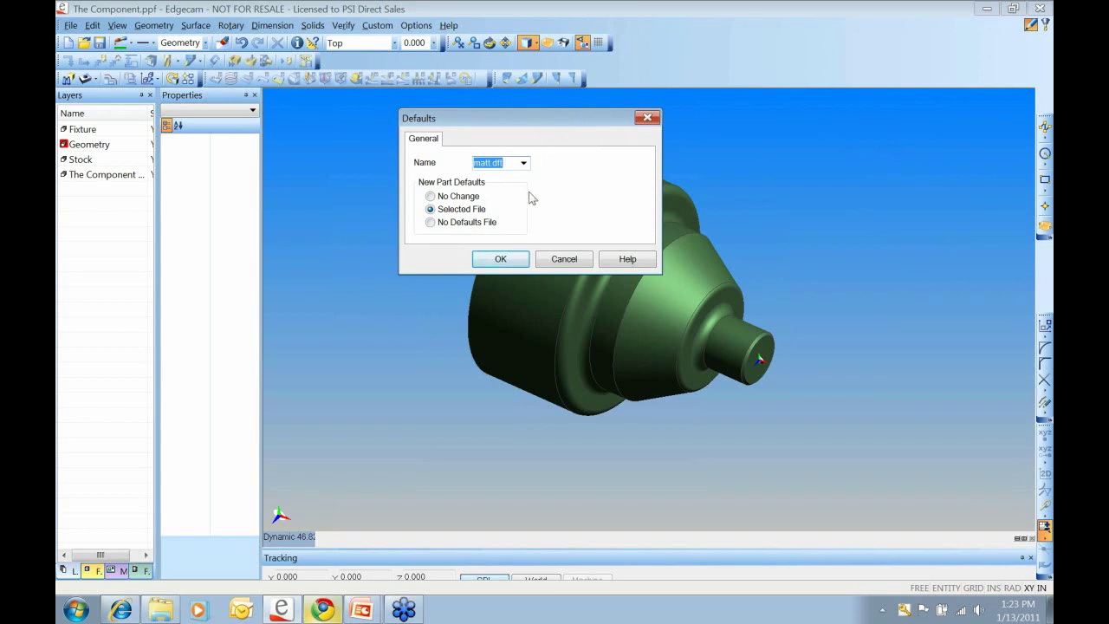
pyautogui.click(648, 117)
# - Set the Display tolerance to .002 in the general Preferences and accept the change
pyautogui.click(425, 25)
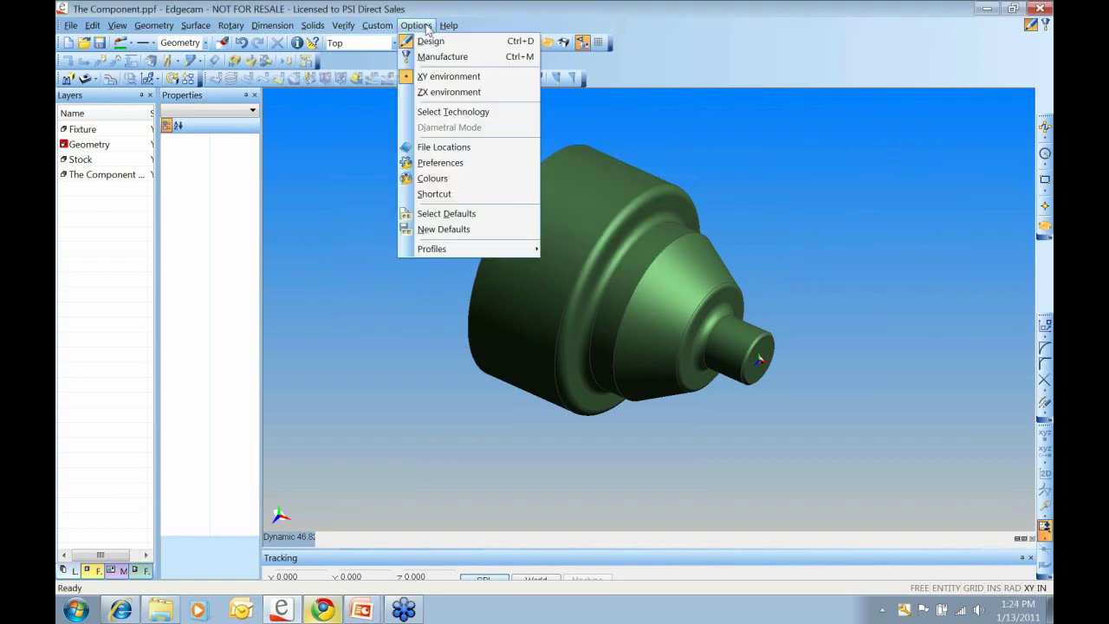
pyautogui.click(447, 165)
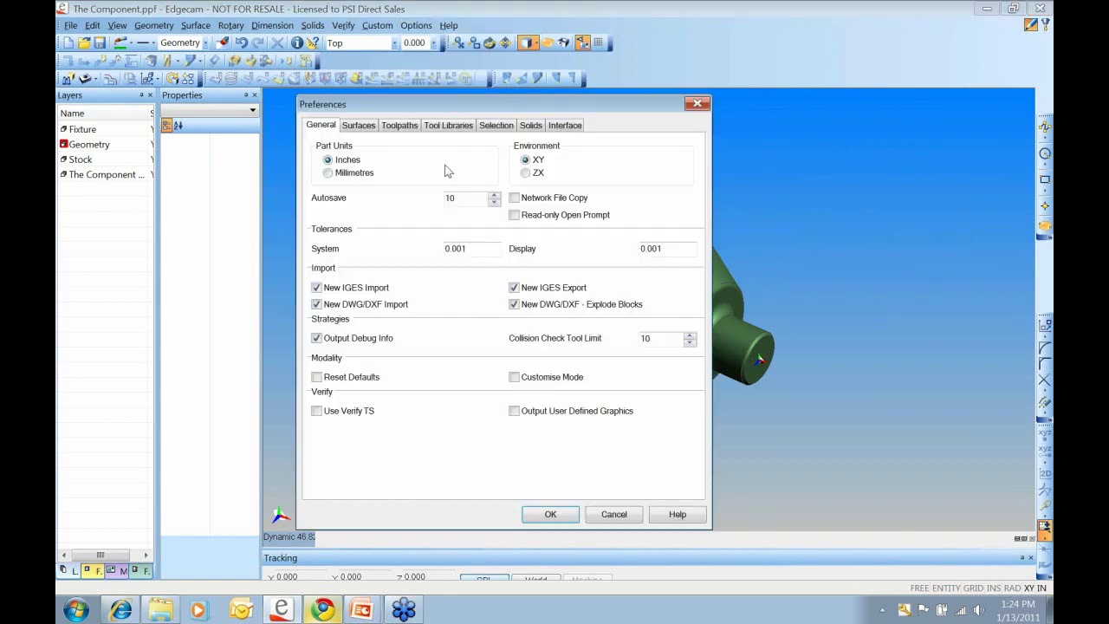
pyautogui.moveTo(461, 110); pyautogui.dragTo(567, 36)
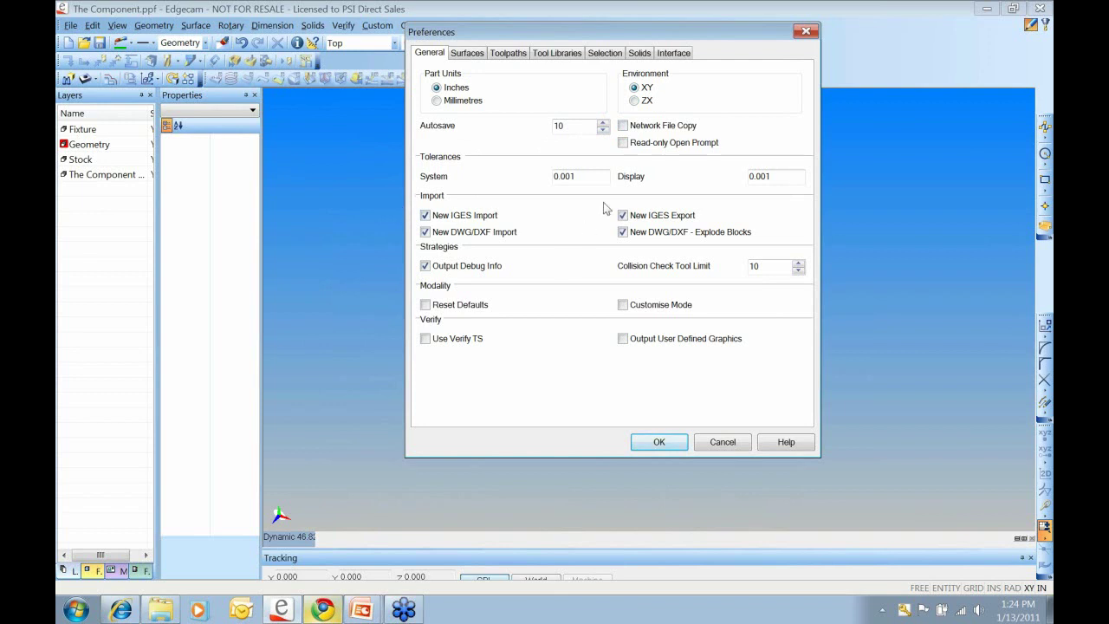
pyautogui.doubleClick(760, 177)
pyautogui.press('BackSpace')
pyautogui.write('.002')
pyautogui.moveTo(610, 40); pyautogui.dragTo(502, 70)
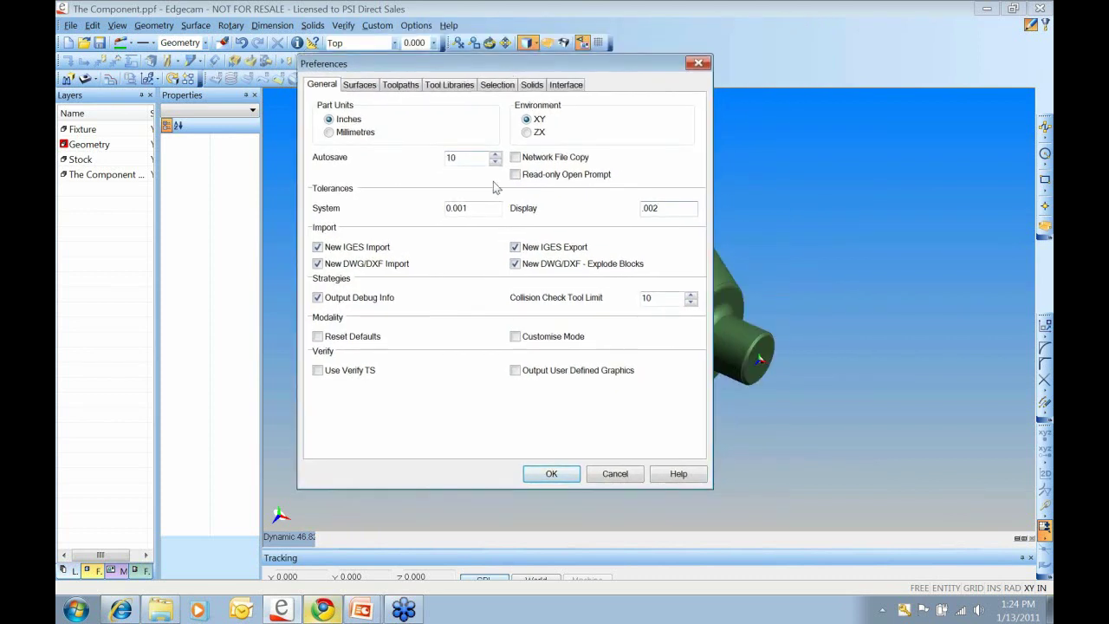
pyautogui.click(552, 474)
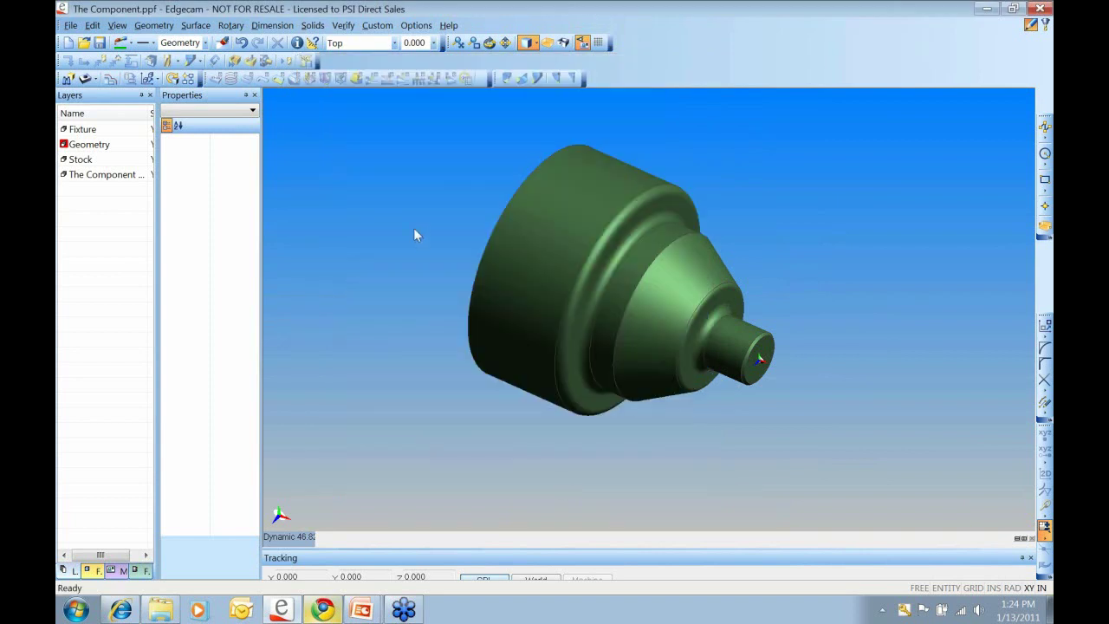
# - Save the current settings as a new defaults file, entering a person's surname as its name
pyautogui.click(380, 27)
pyautogui.moveTo(407, 31)
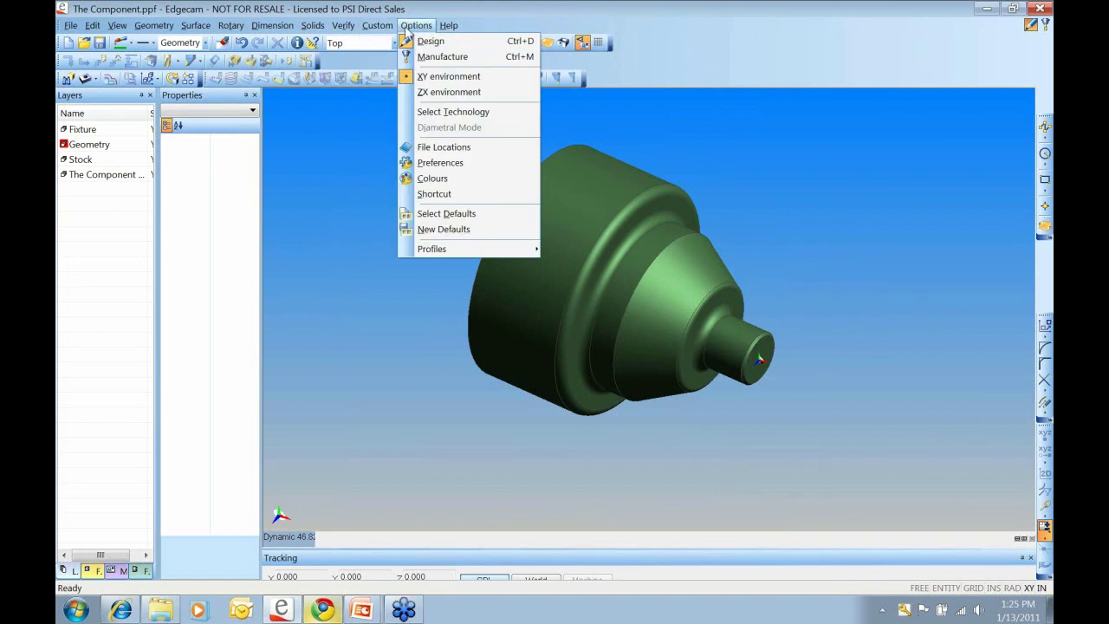
pyautogui.click(440, 230)
pyautogui.moveTo(447, 67); pyautogui.dragTo(478, 195)
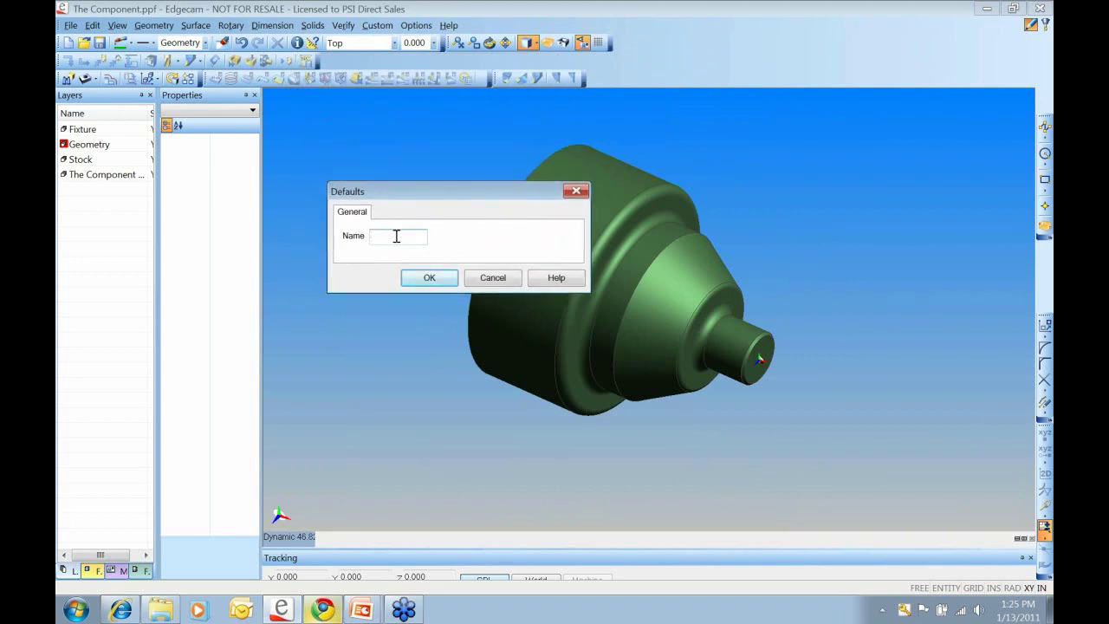
pyautogui.write('Murphy')
pyautogui.click(431, 278)
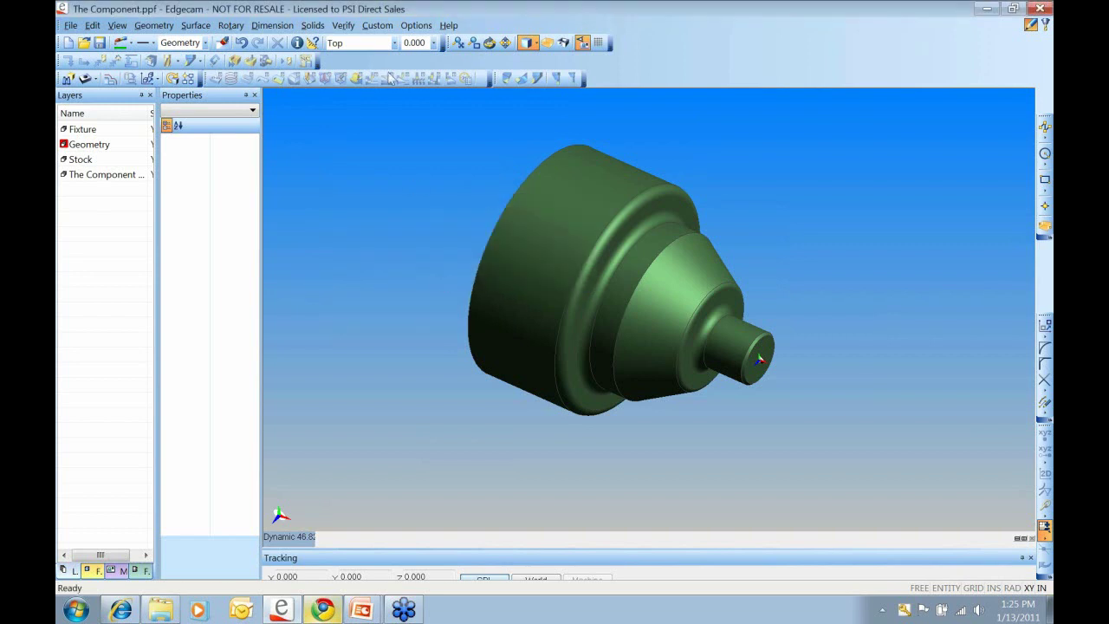
# - Look for the newly saved defaults file in the Select Defaults list and close without changing the selection
pyautogui.click(416, 25)
pyautogui.click(440, 217)
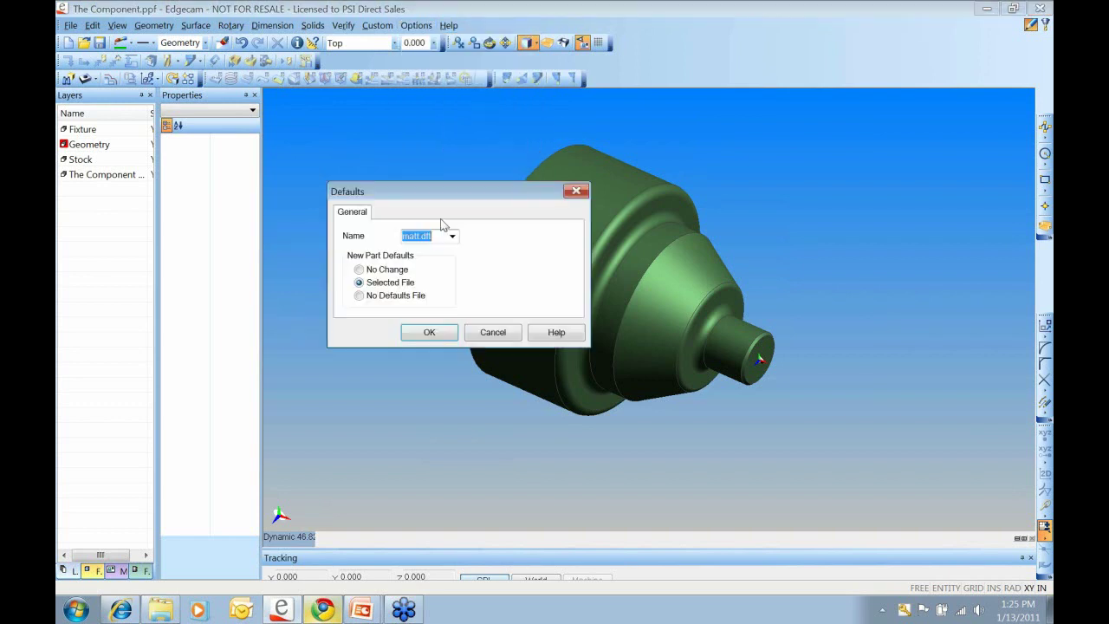
pyautogui.click(453, 235)
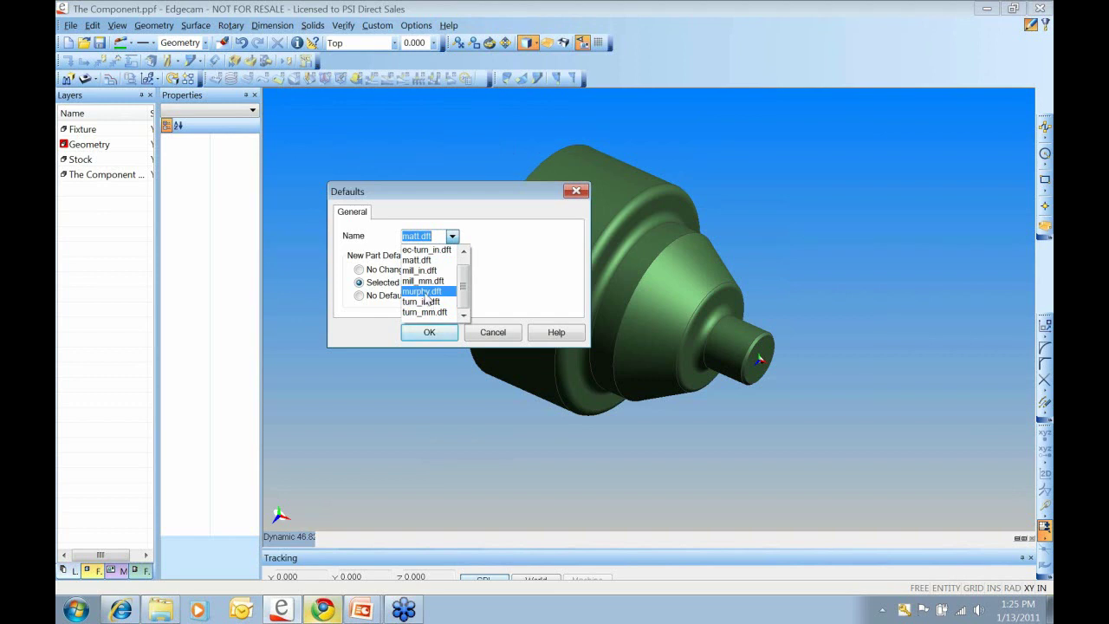
pyautogui.click(532, 250)
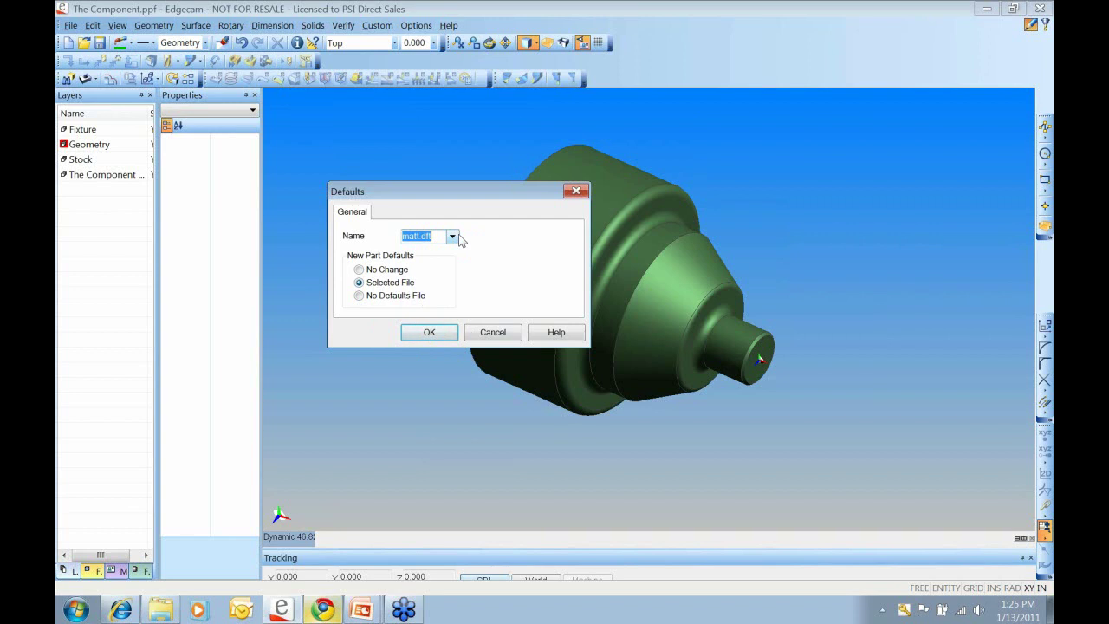
pyautogui.click(576, 190)
# - Switch the interface profile to the Mill Profile's default.config
pyautogui.moveTo(876, 404); pyautogui.dragTo(811, 341, button='middle')
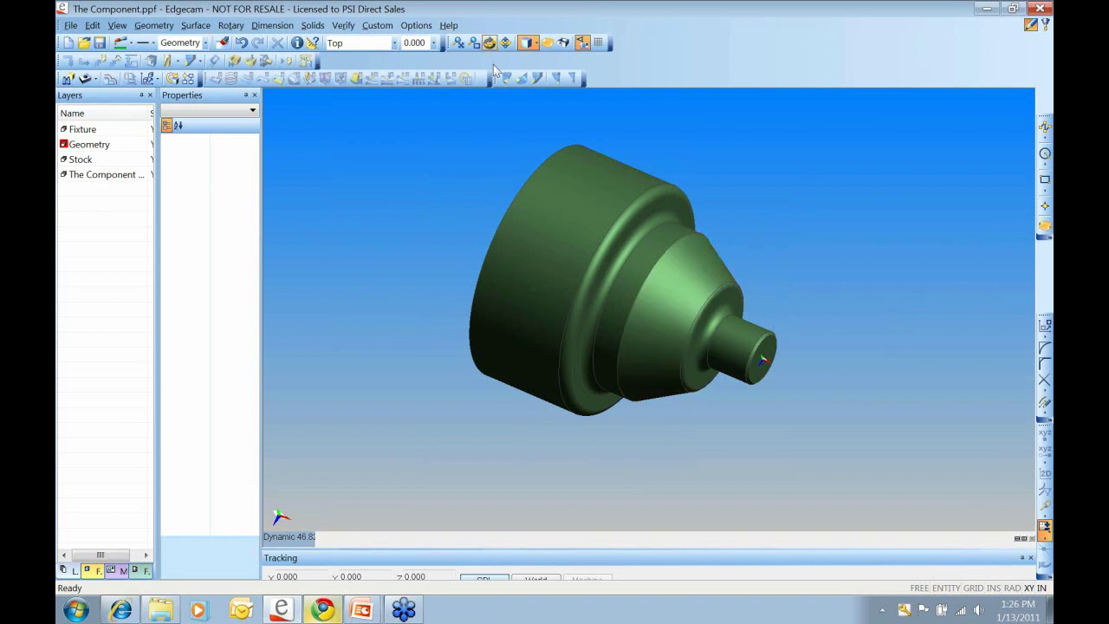
pyautogui.click(416, 25)
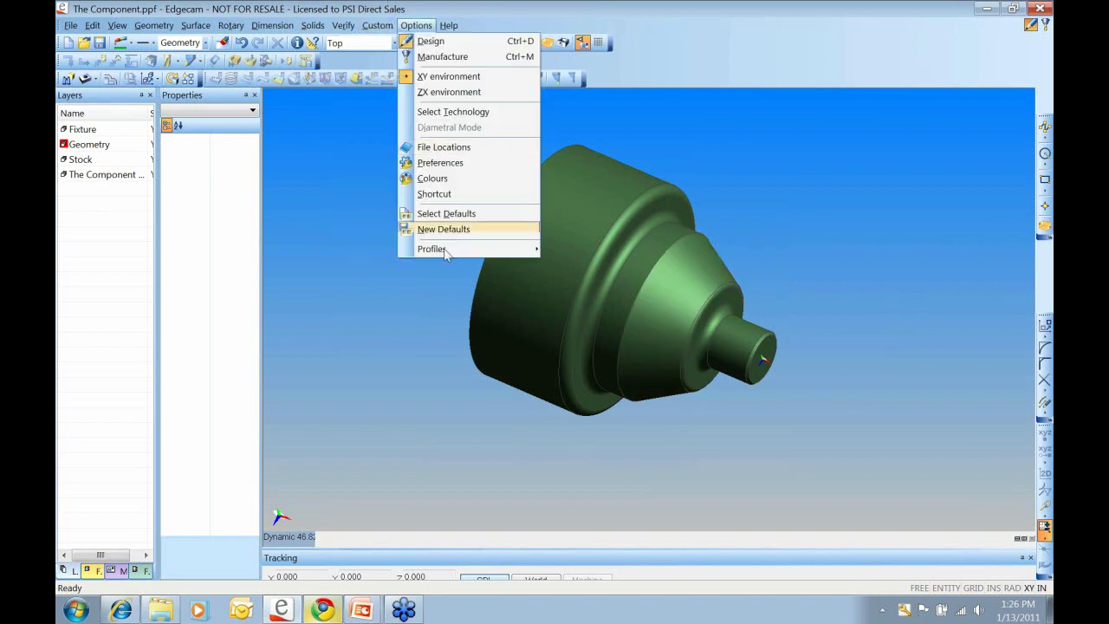
pyautogui.moveTo(446, 253)
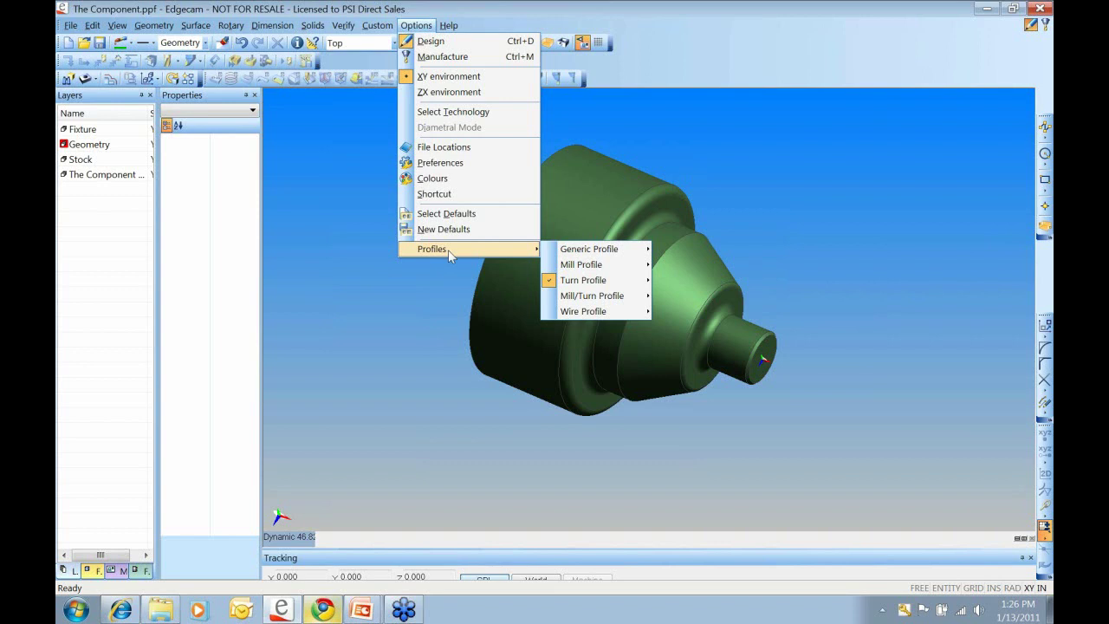
pyautogui.moveTo(579, 252)
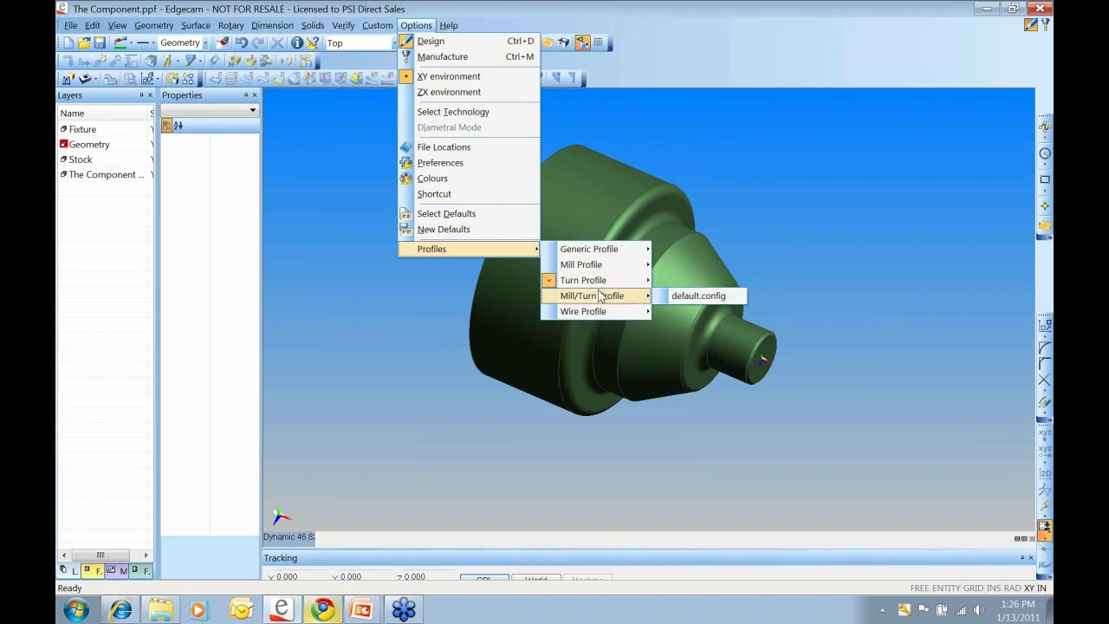
pyautogui.moveTo(604, 317)
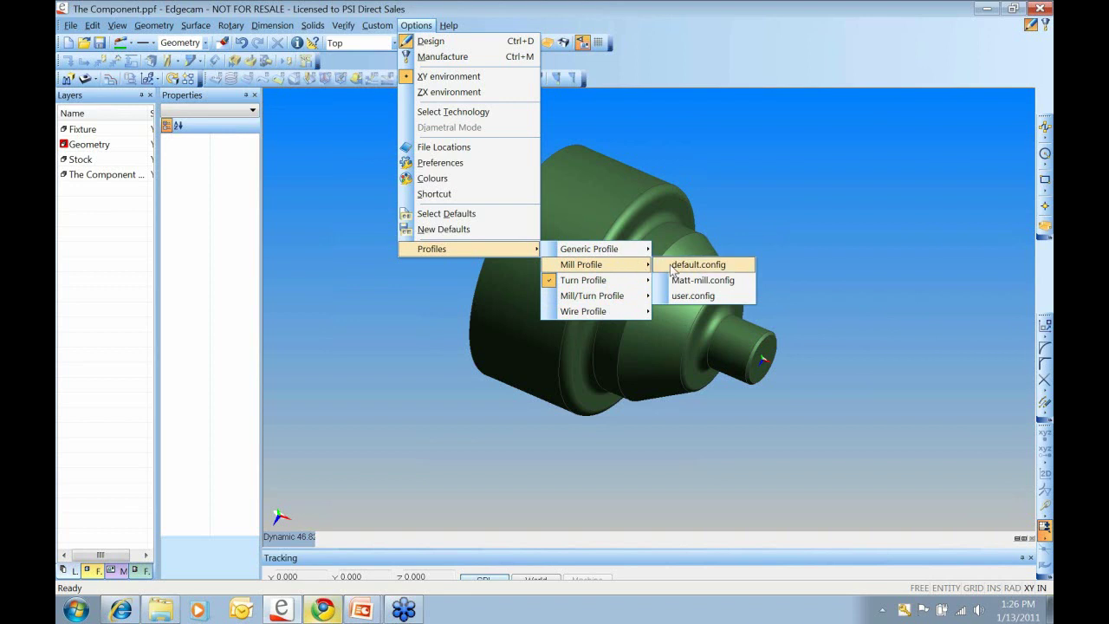
pyautogui.click(676, 267)
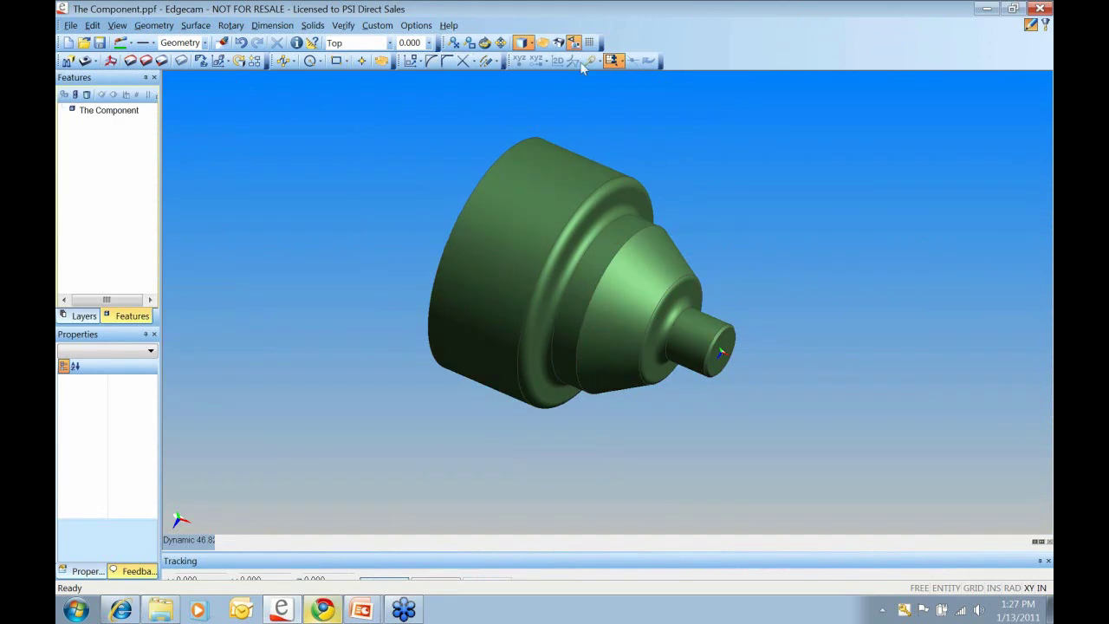
# - Undock the Display toolbar and float it over the graphics area above the component
pyautogui.click(452, 43)
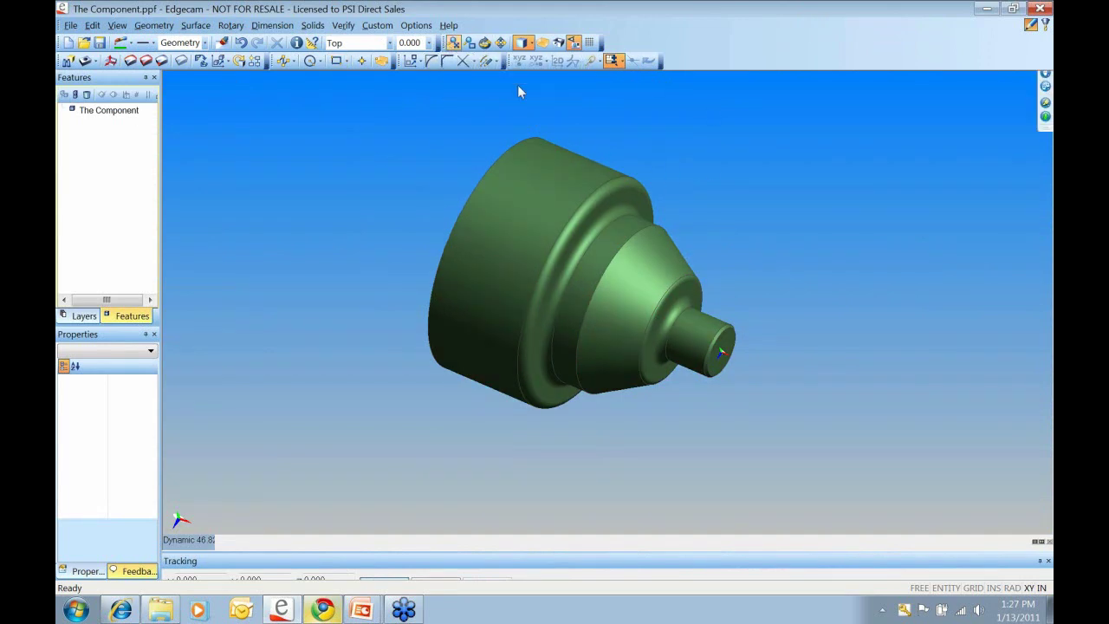
pyautogui.moveTo(449, 41); pyautogui.dragTo(586, 149)
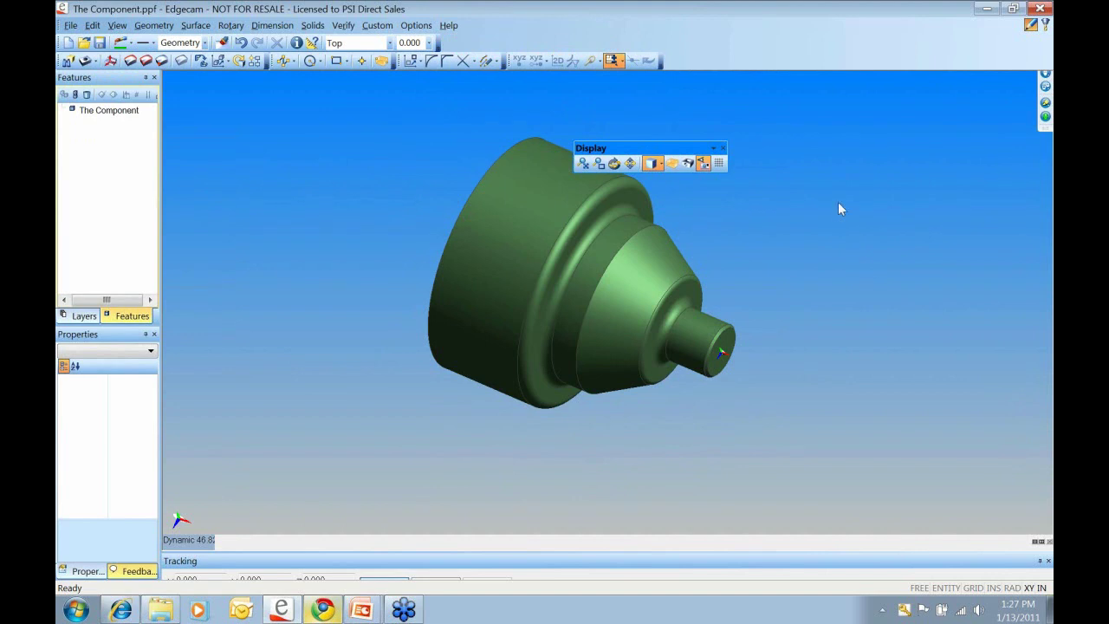
# - Dock the Display toolbar back in the upper toolbar row and check which configuration files the Mill Profile offers
pyautogui.moveTo(598, 148); pyautogui.dragTo(428, 54)
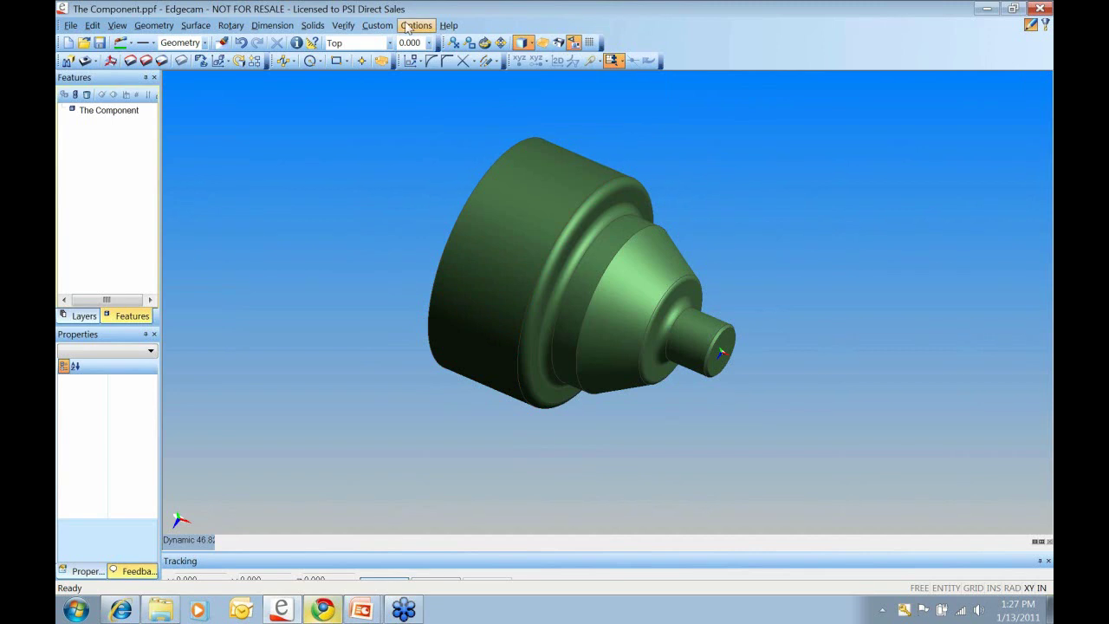
pyautogui.click(407, 28)
pyautogui.moveTo(471, 251)
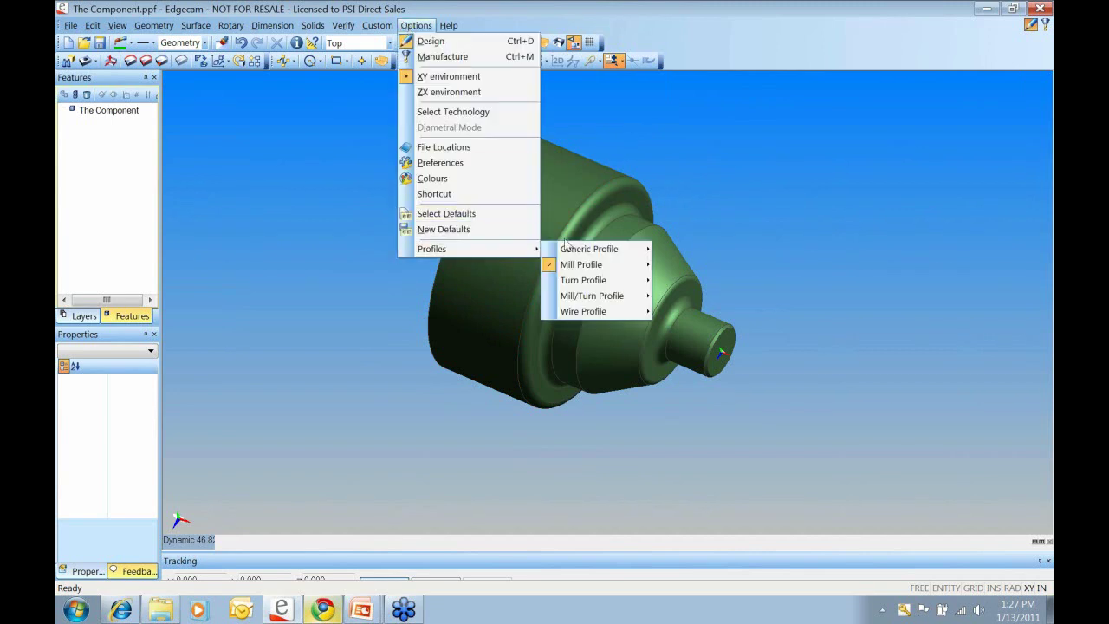
pyautogui.moveTo(589, 270)
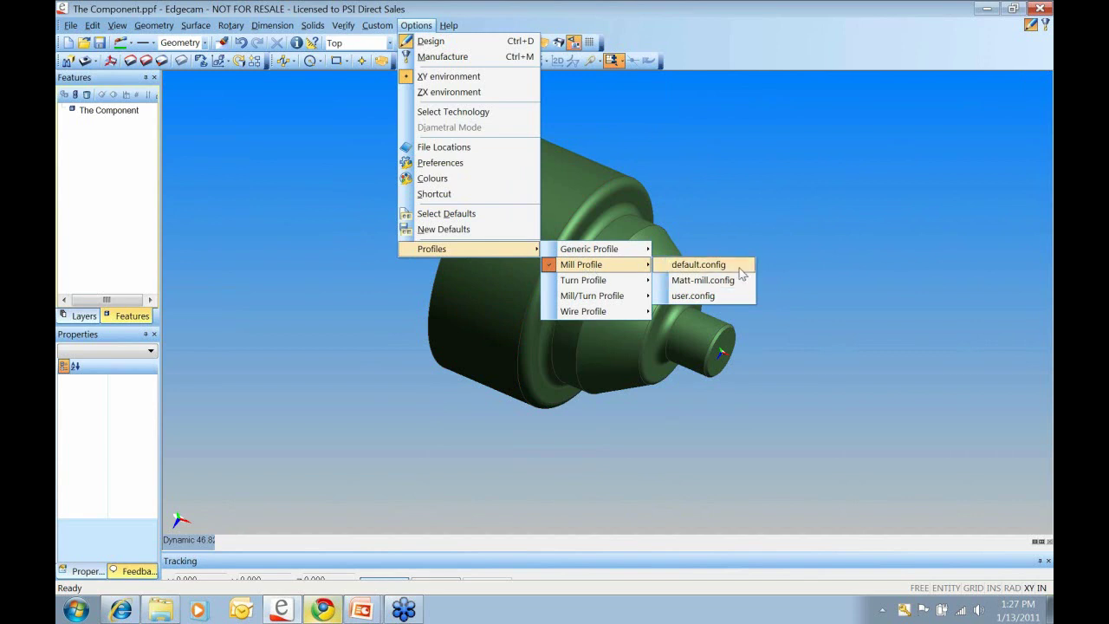
pyautogui.click(750, 196)
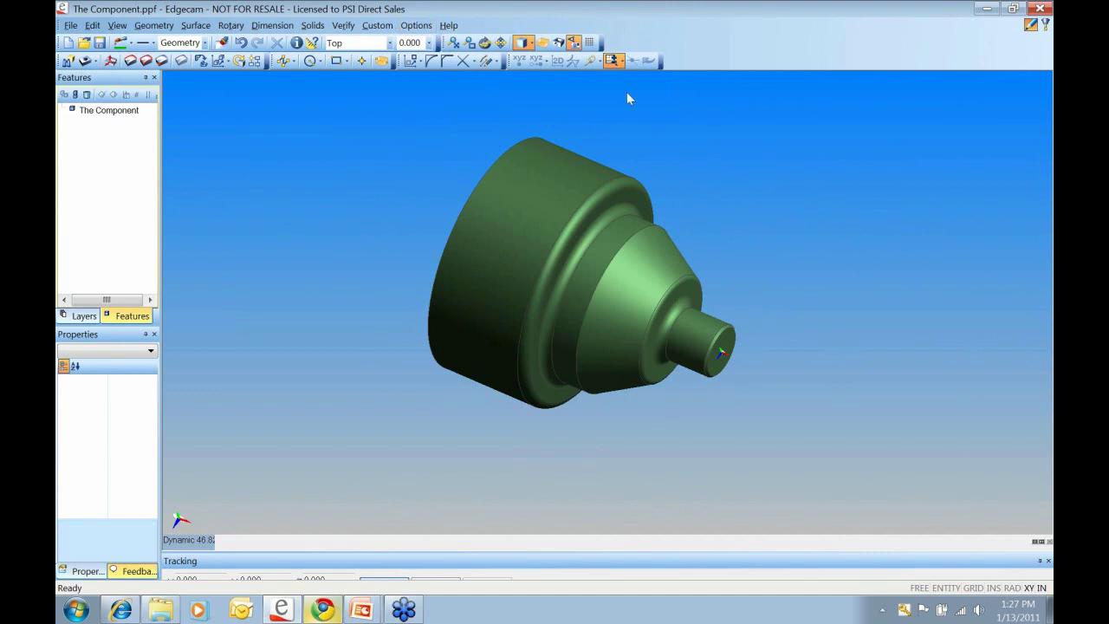
pyautogui.rightClick(706, 61)
pyautogui.moveTo(763, 110)
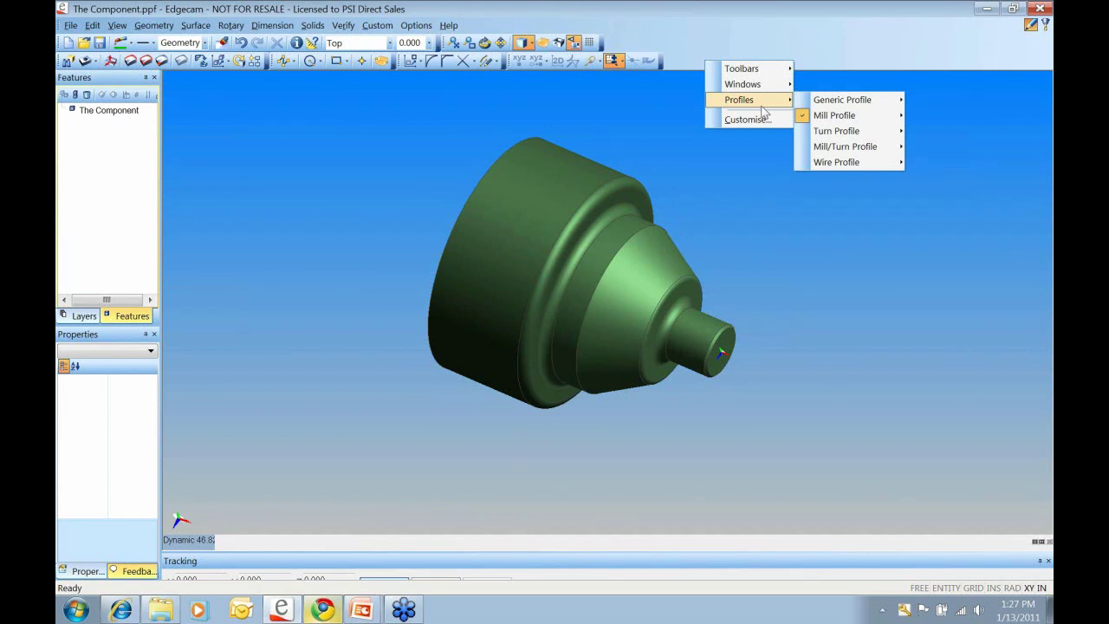
pyautogui.click(746, 119)
pyautogui.moveTo(617, 162); pyautogui.dragTo(701, 122)
pyautogui.click(797, 123)
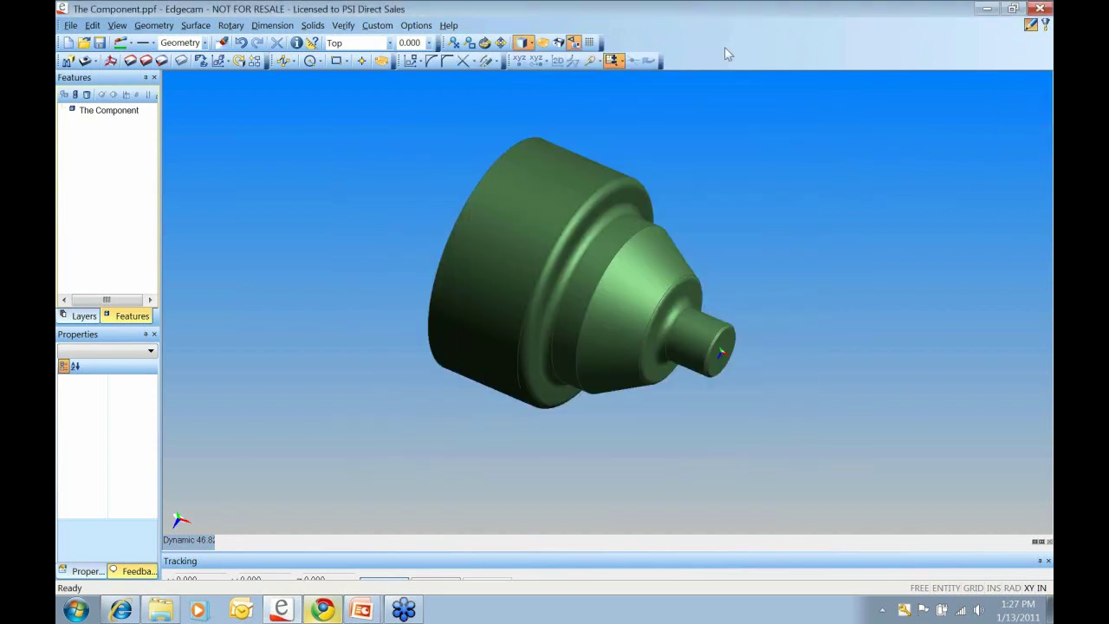
# - Examine the configuration files listed under each interface profile in the Customise dialog's configurations
pyautogui.rightClick(728, 54)
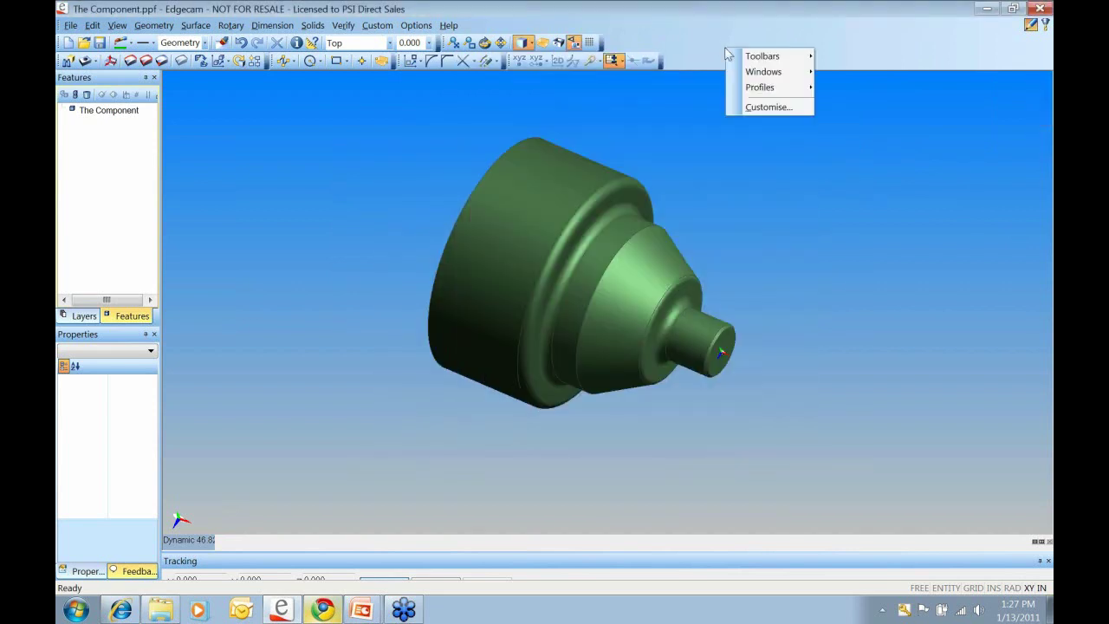
pyautogui.click(784, 107)
pyautogui.moveTo(567, 163); pyautogui.dragTo(645, 104)
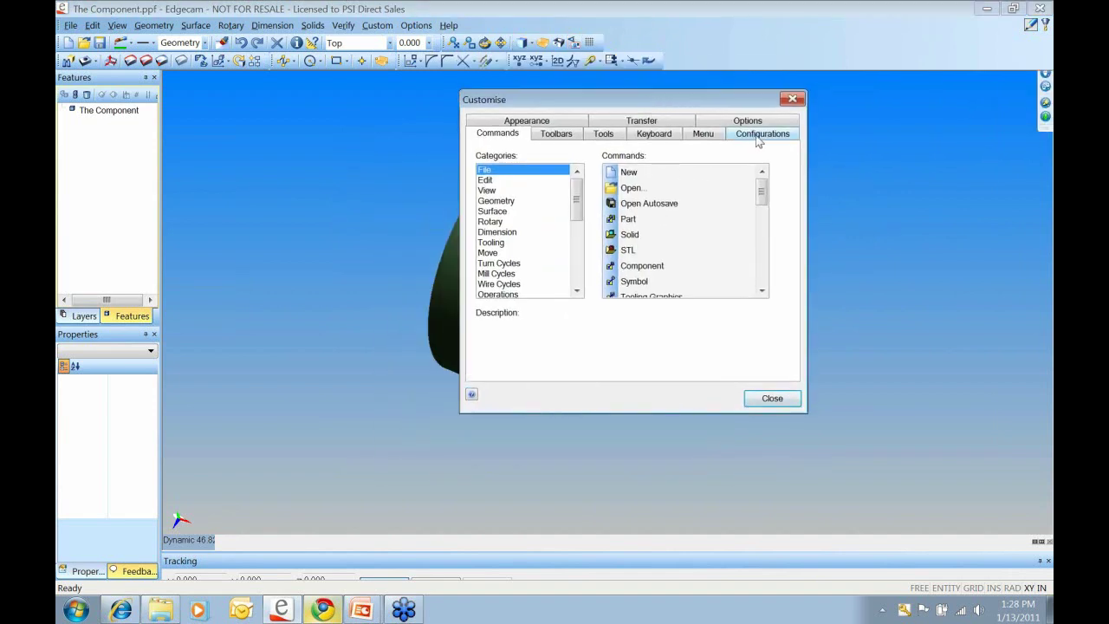
pyautogui.click(759, 137)
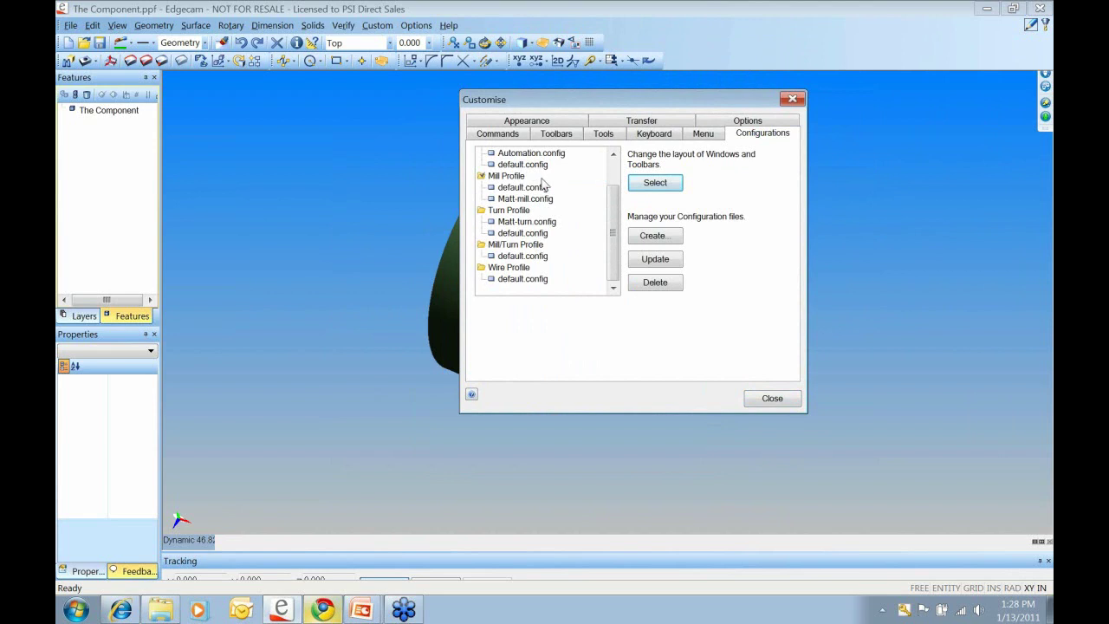
pyautogui.scroll(1, 609, 175)
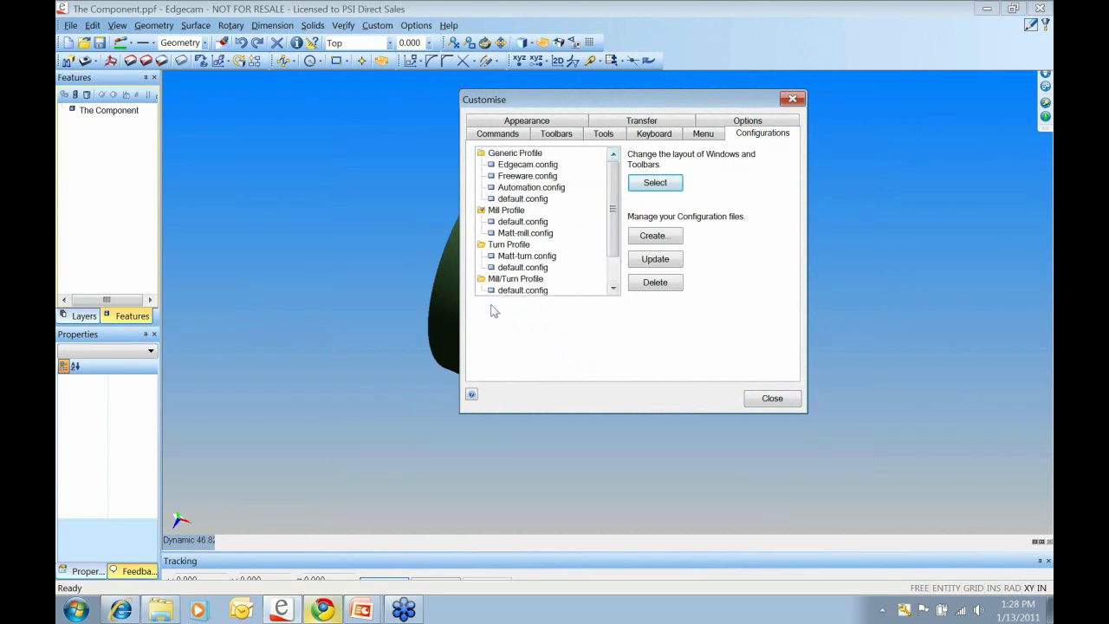
pyautogui.scroll(-1, 615, 177)
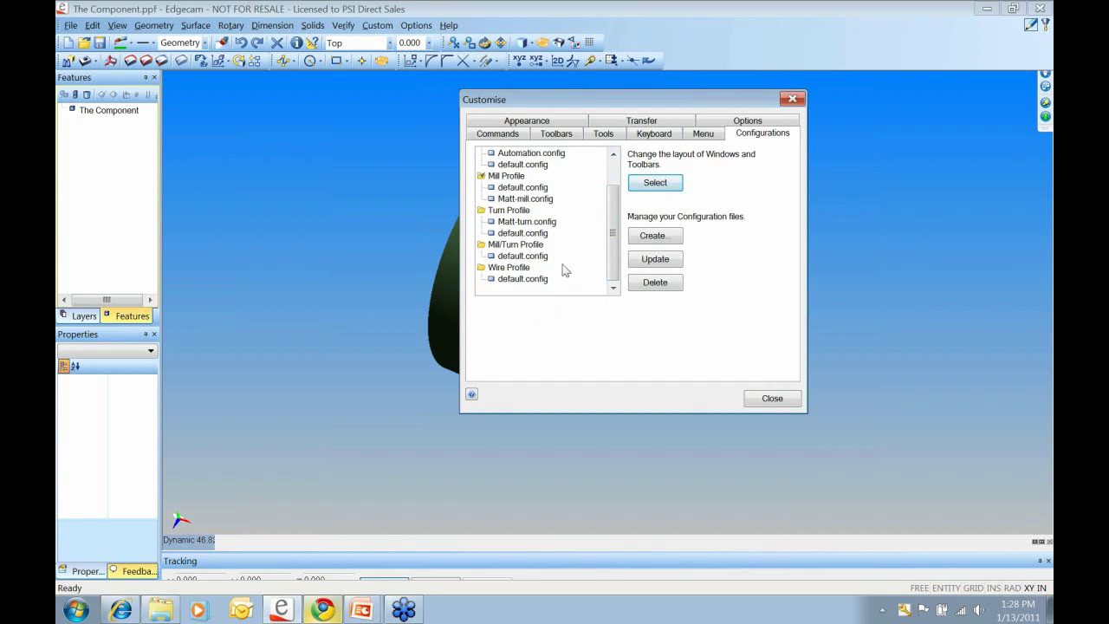
pyautogui.scroll(1, 618, 229)
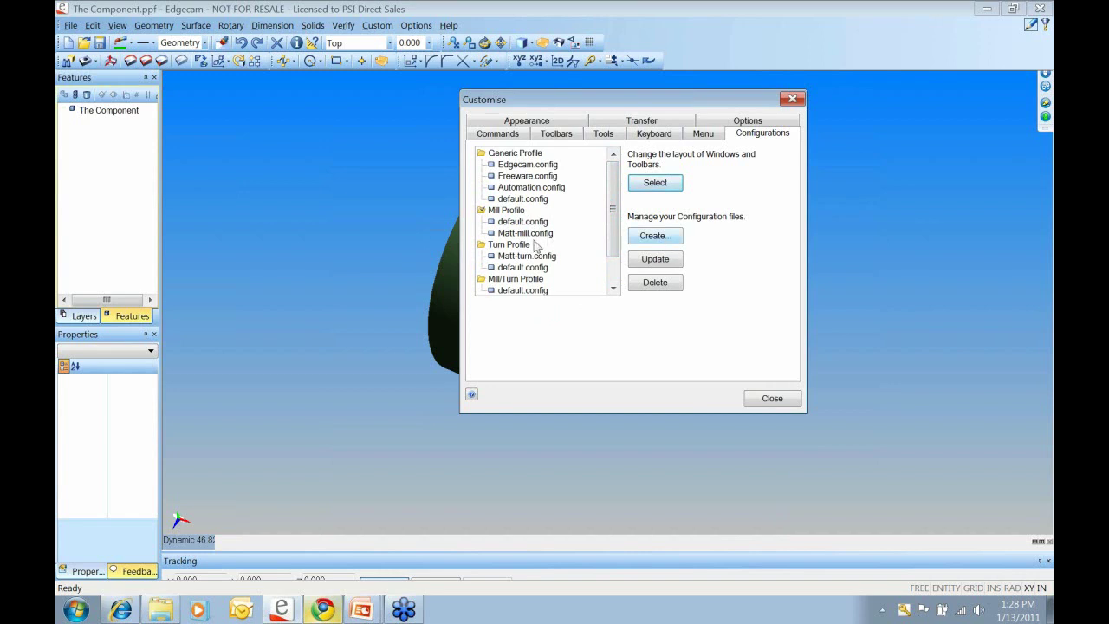
# - Create a new configuration under the Mill Profile from the current layout, entering a person's first name as its name
pyautogui.click(667, 238)
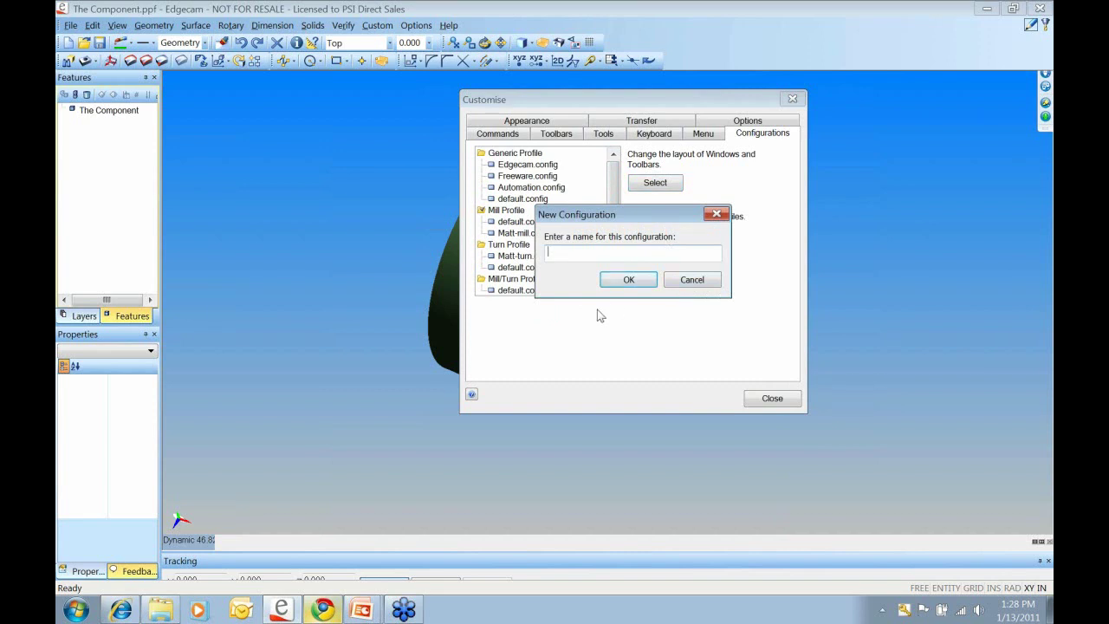
pyautogui.write('M')
pyautogui.press('capslock')
pyautogui.write('AT')
pyautogui.press('BackSpace')
pyautogui.press('BackSpace')
pyautogui.press('capslock')
pyautogui.write('atthew M')
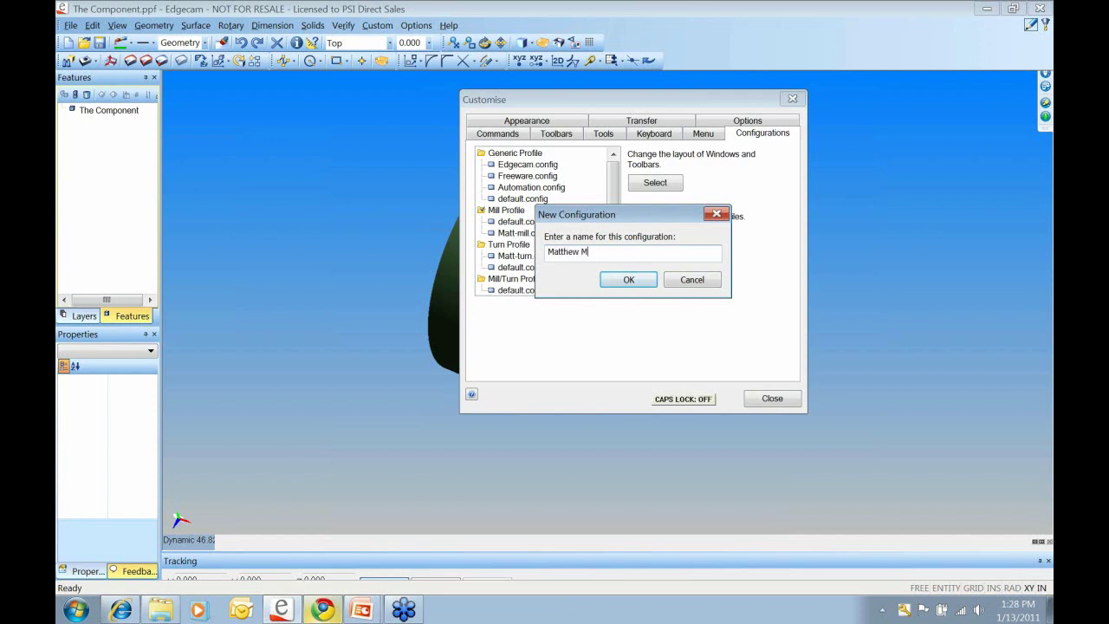
pyautogui.press('BackSpace')
pyautogui.click(625, 280)
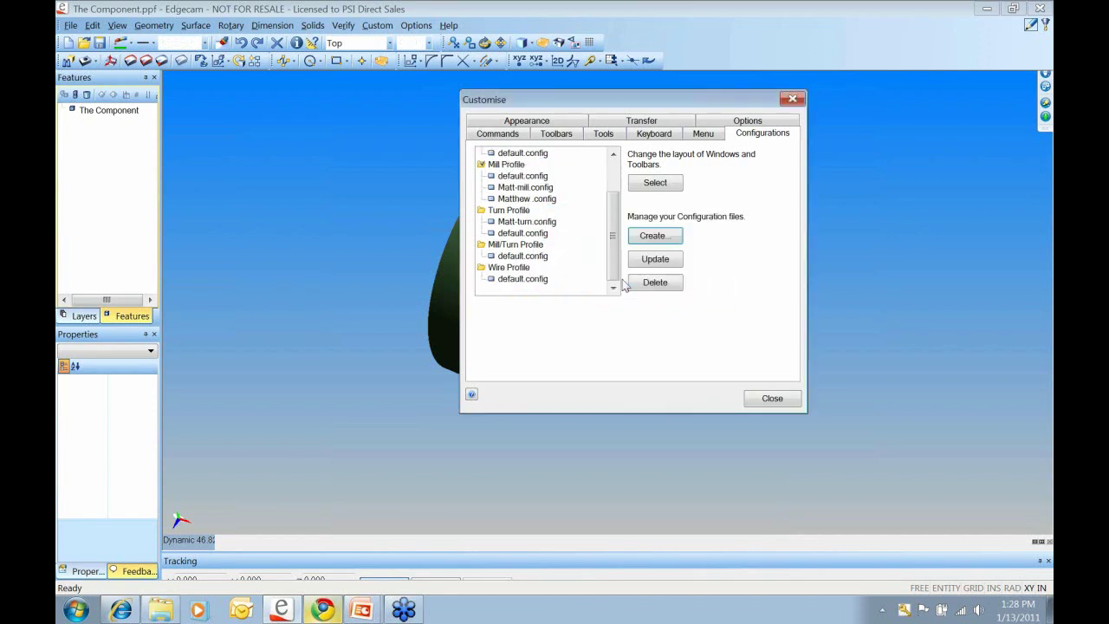
# - Highlight the newly created configuration under the Mill Profile and close the Customise dialog
pyautogui.click(527, 199)
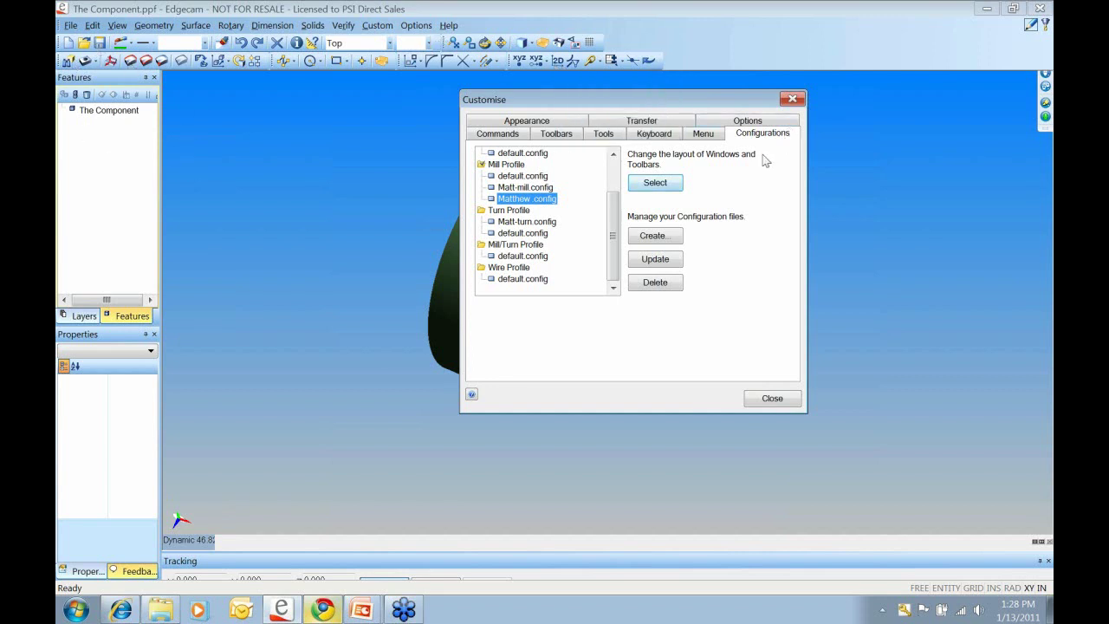
pyautogui.moveTo(665, 103); pyautogui.dragTo(670, 106)
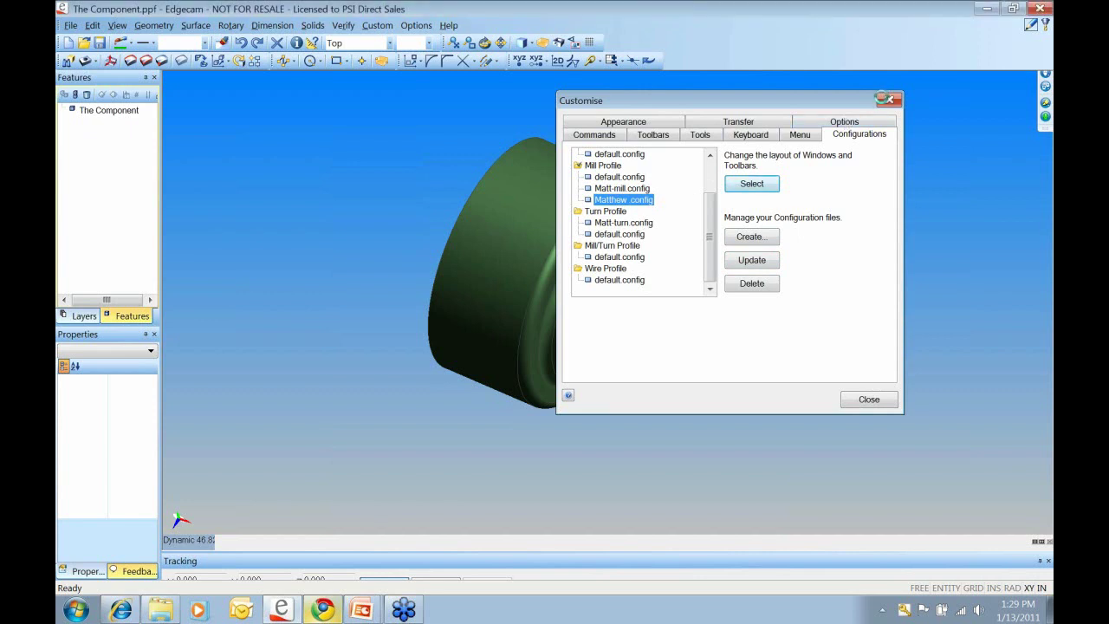
pyautogui.click(887, 100)
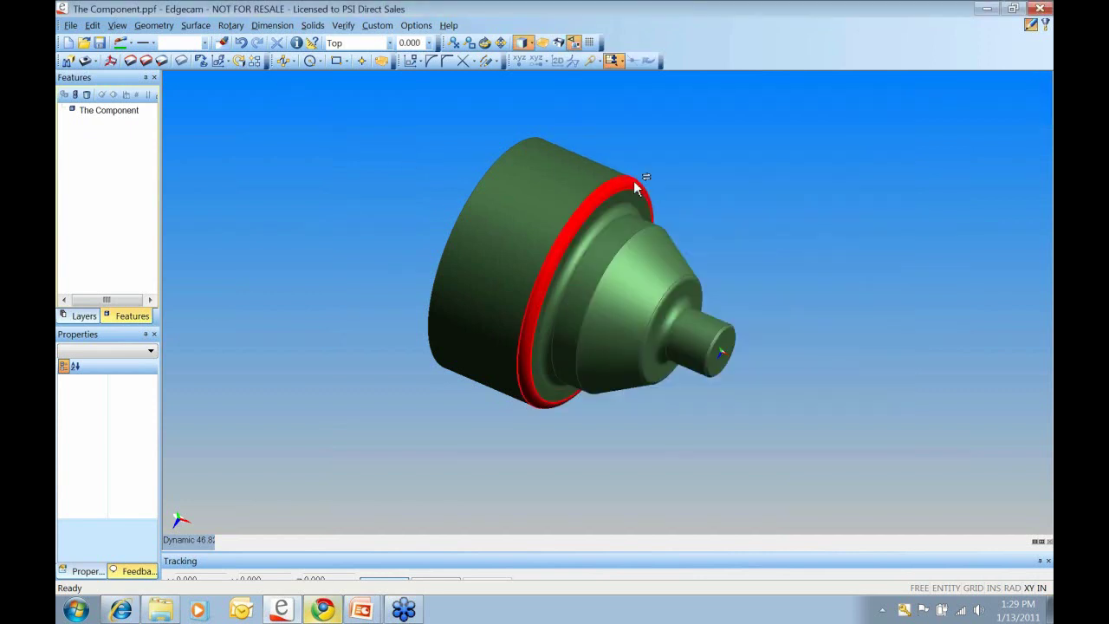
# - Undock the Input, Edit and Design toolbars and float them over the graphics area around the component
pyautogui.scroll(-3, 638, 187)
pyautogui.scroll(3, 566, 210)
pyautogui.scroll(-3, 595, 188)
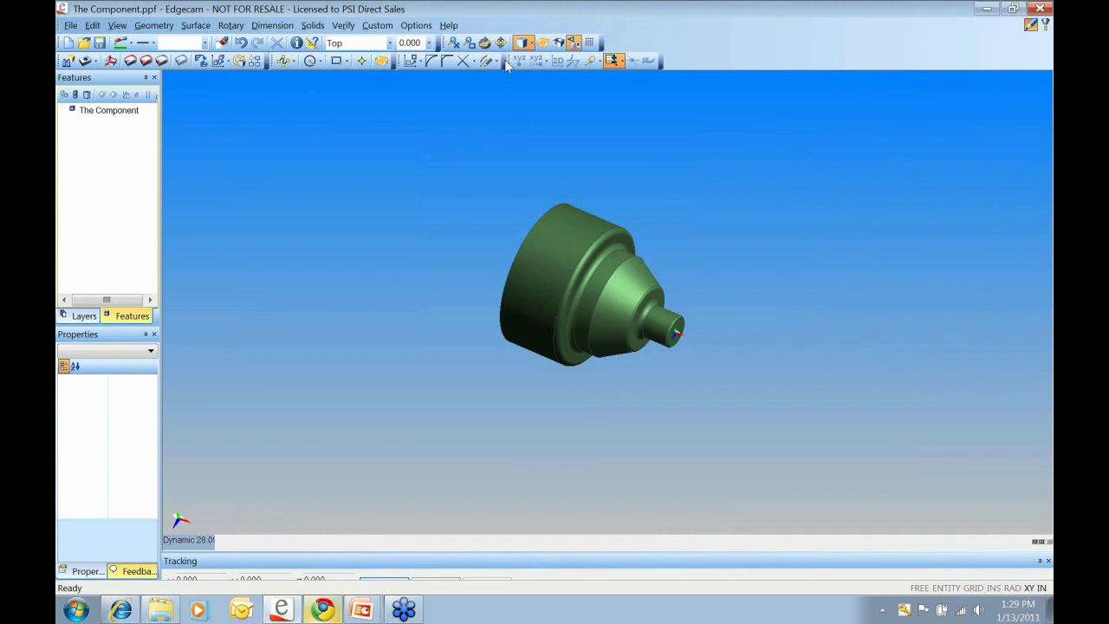
pyautogui.moveTo(501, 61); pyautogui.dragTo(531, 164)
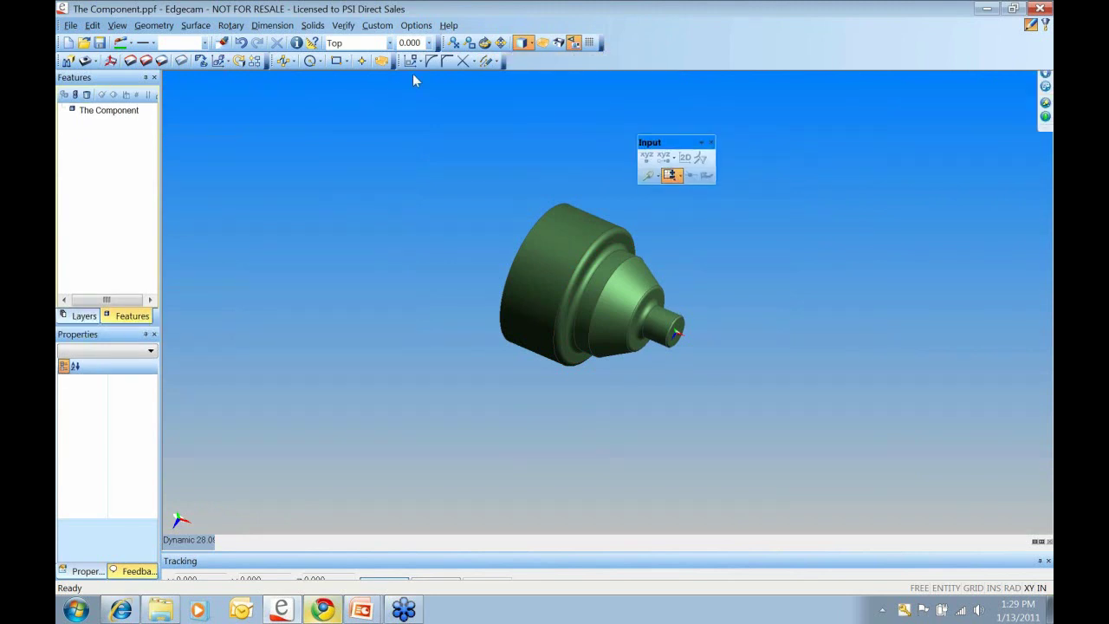
pyautogui.moveTo(401, 61); pyautogui.dragTo(357, 205)
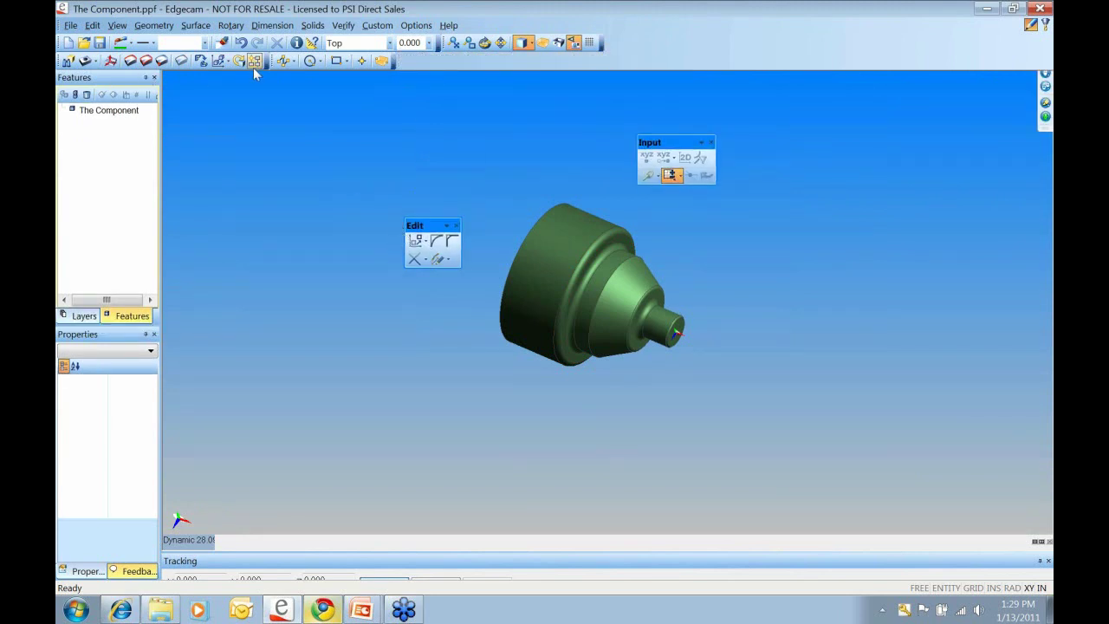
pyautogui.moveTo(272, 60); pyautogui.dragTo(276, 213)
# - Close the floating Edit, Input and Design toolbars
pyautogui.click(448, 225)
pyautogui.click(447, 225)
pyautogui.click(456, 225)
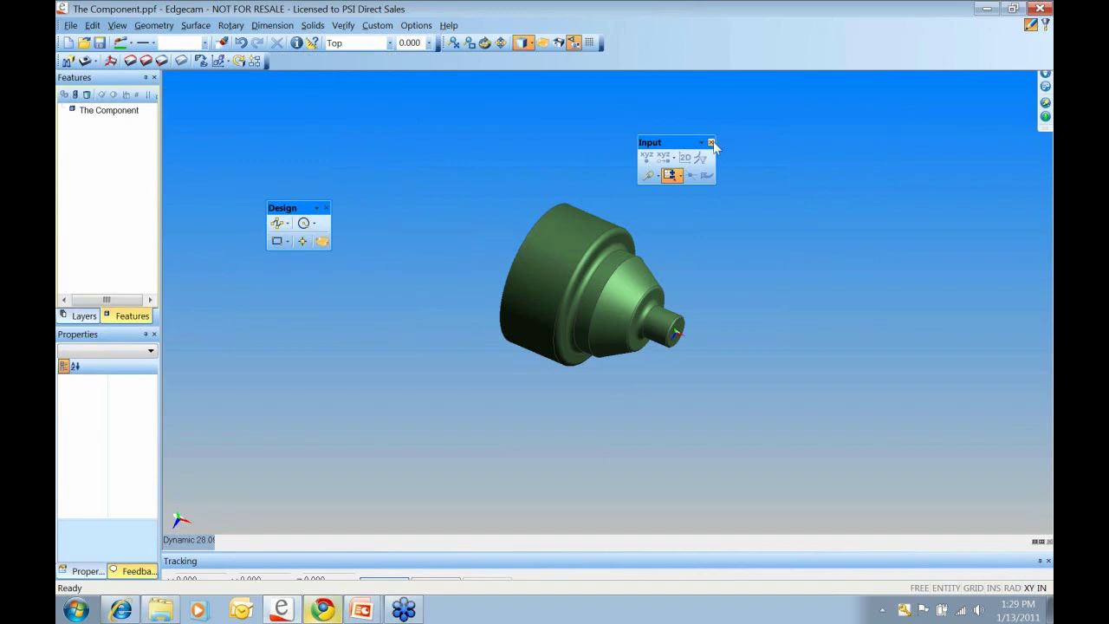
pyautogui.click(712, 142)
pyautogui.click(325, 208)
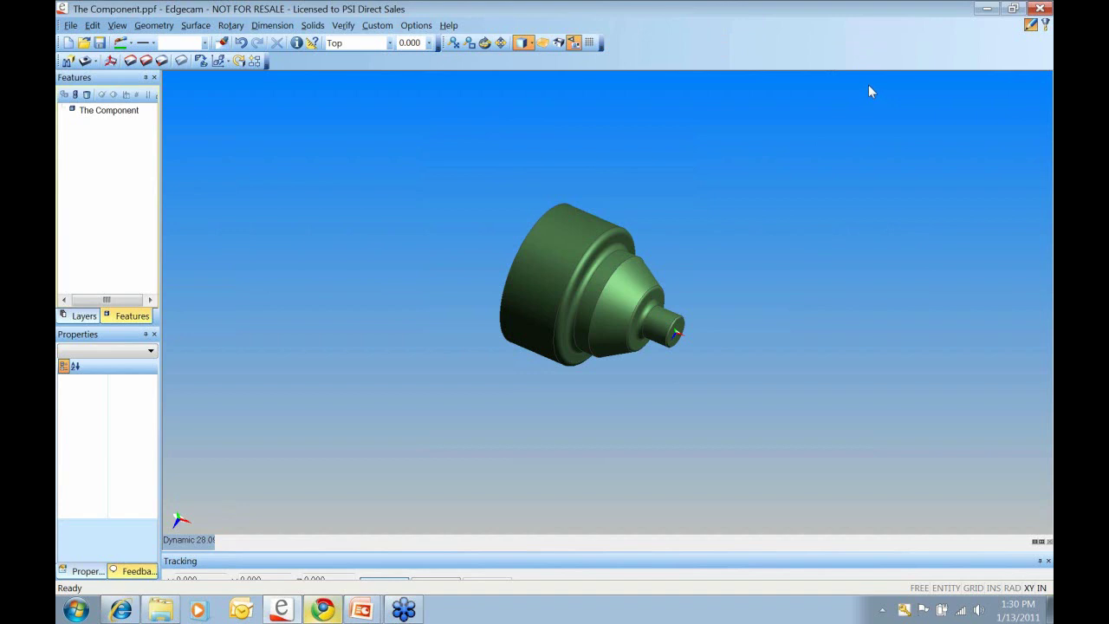
pyautogui.click(70, 25)
pyautogui.click(90, 61)
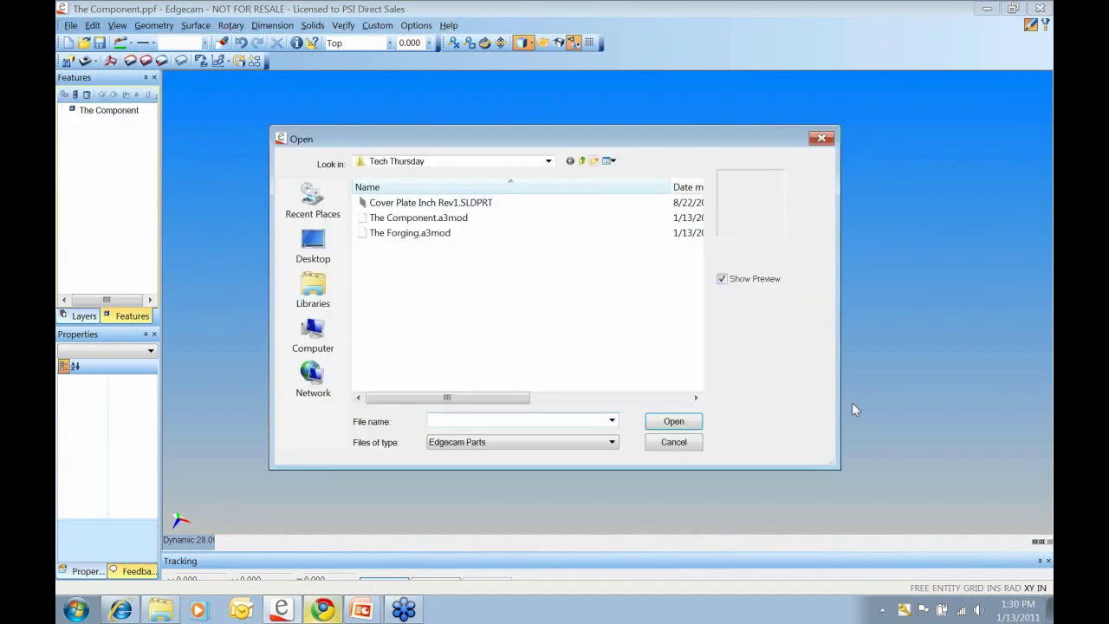
pyautogui.click(674, 442)
# - Start a new, empty part in place of The Component
pyautogui.click(70, 25)
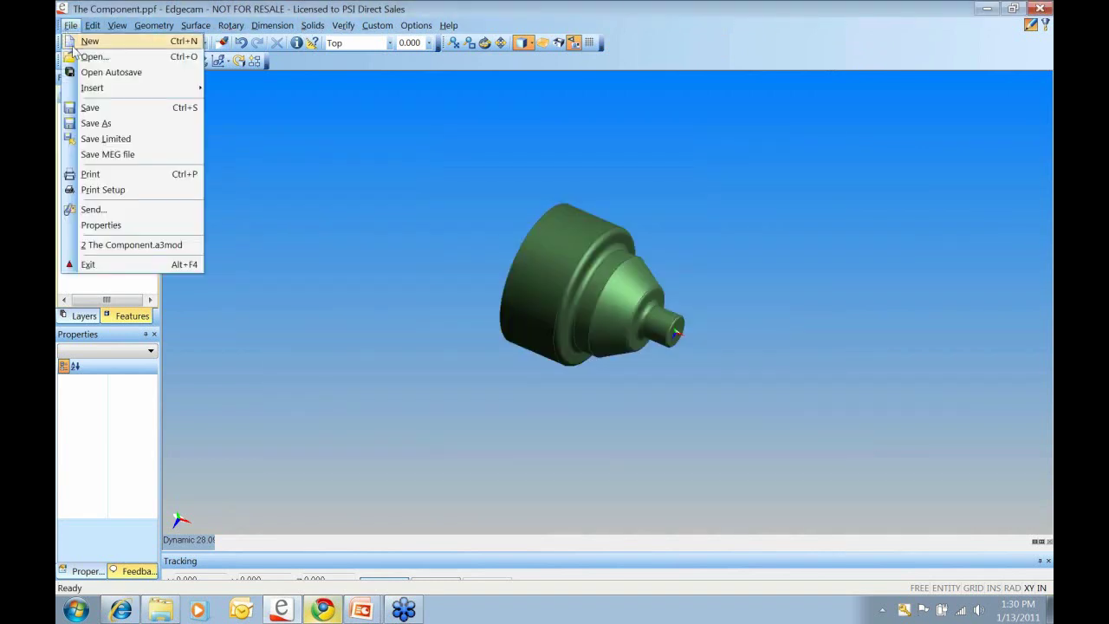
pyautogui.click(85, 42)
pyautogui.click(561, 344)
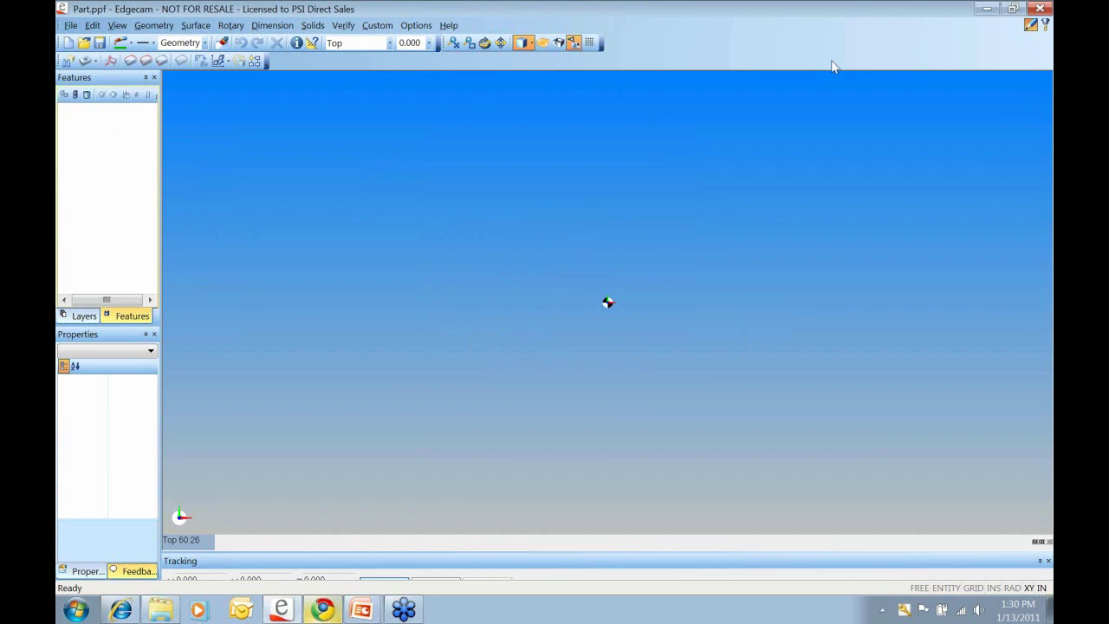
# - Restore the standard toolbar layout by applying the Mill Profile's default.config
pyautogui.rightClick(719, 54)
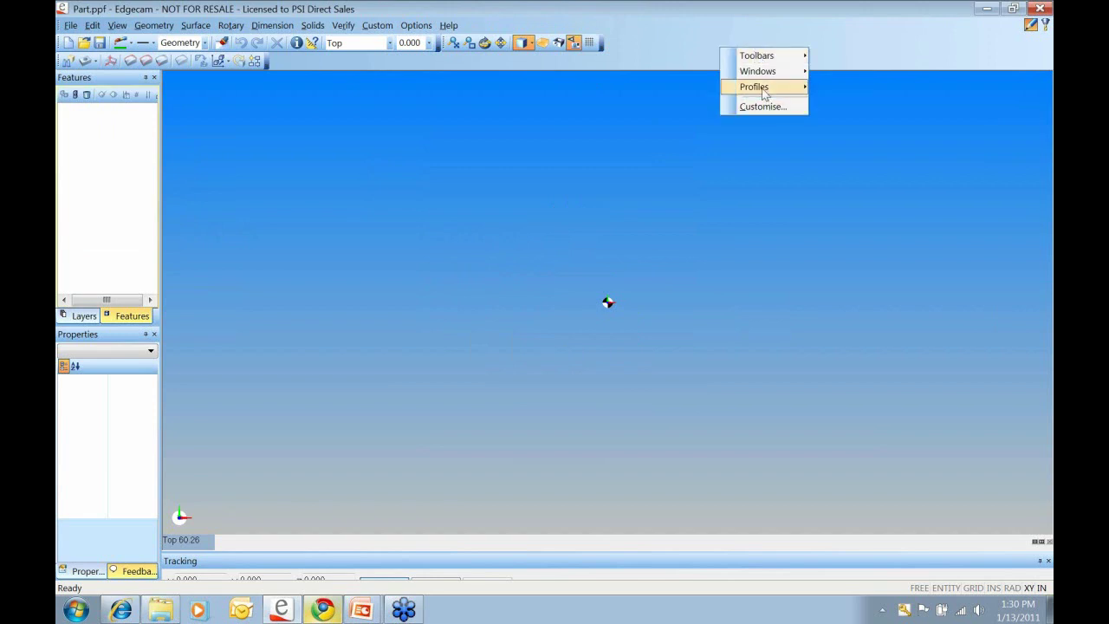
pyautogui.moveTo(764, 90)
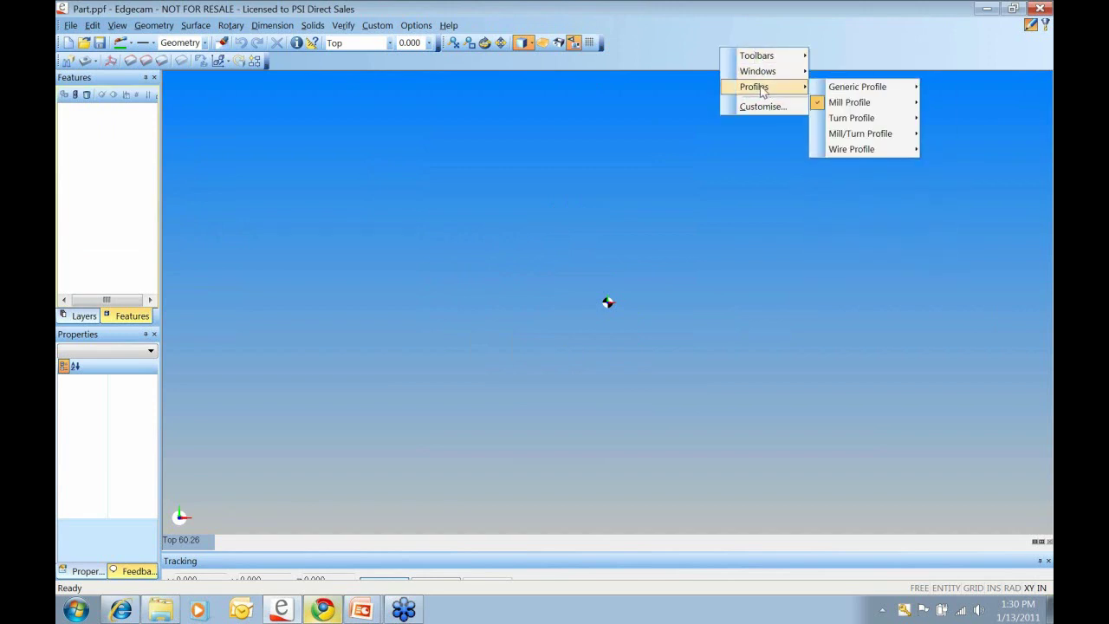
pyautogui.moveTo(860, 108)
pyautogui.click(956, 98)
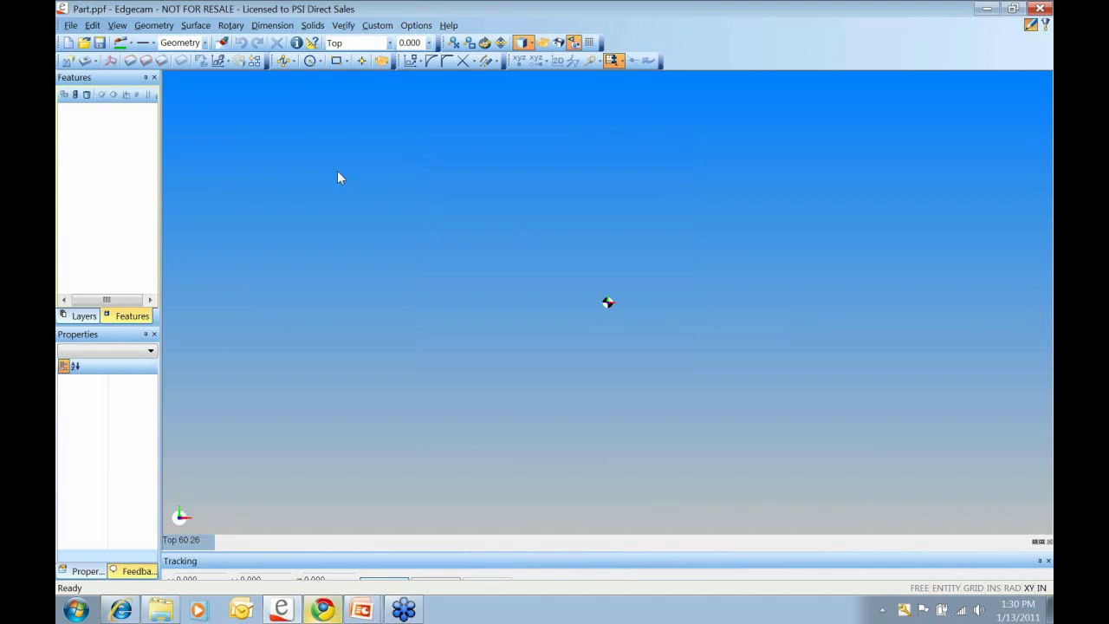
# - Apply the existing custom milling configuration listed directly after default.config in the Mill Profile
pyautogui.rightClick(682, 66)
pyautogui.moveTo(750, 72)
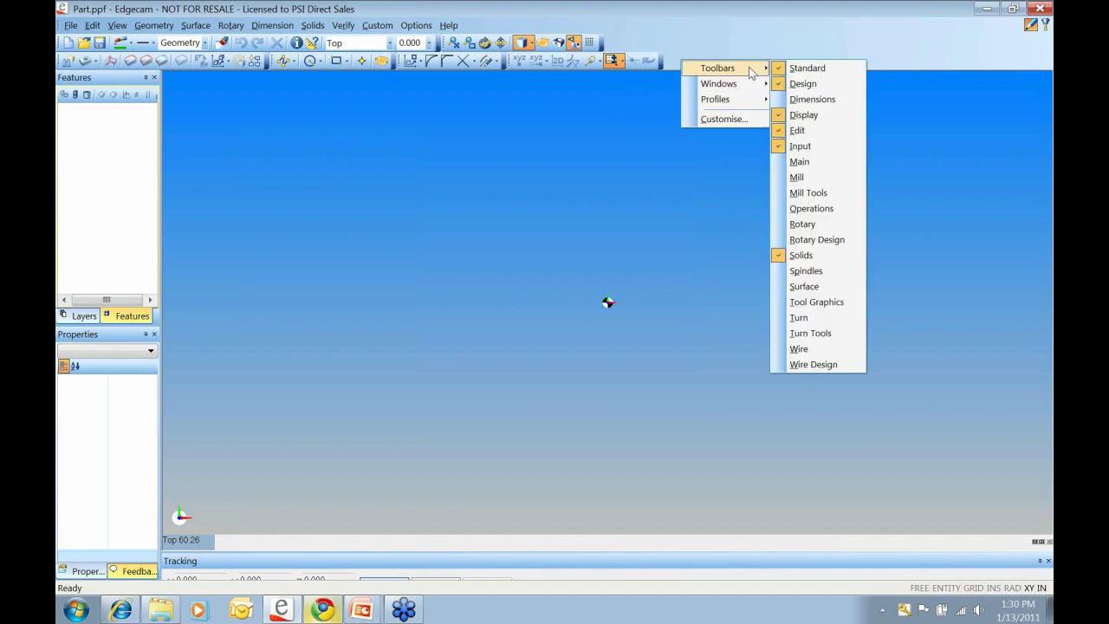
pyautogui.moveTo(743, 103)
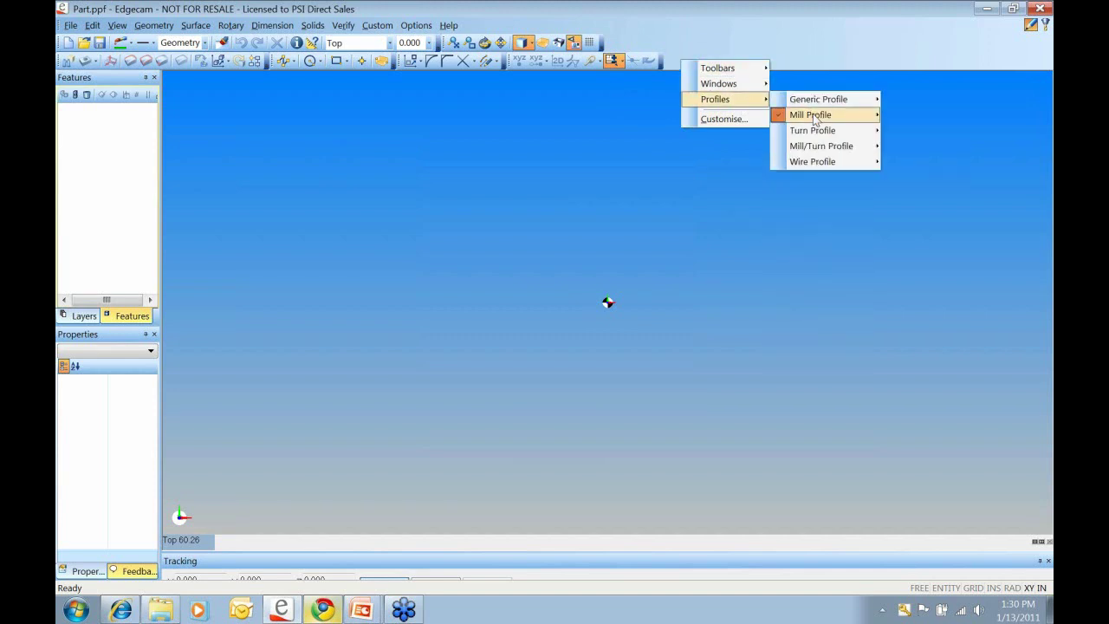
pyautogui.moveTo(815, 120)
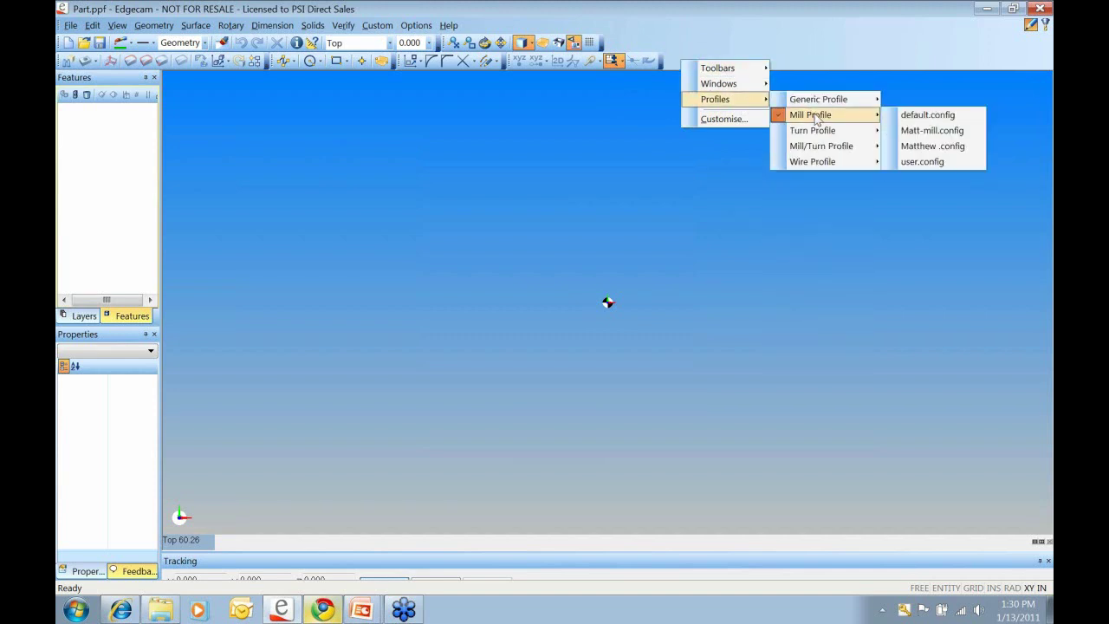
pyautogui.click(928, 131)
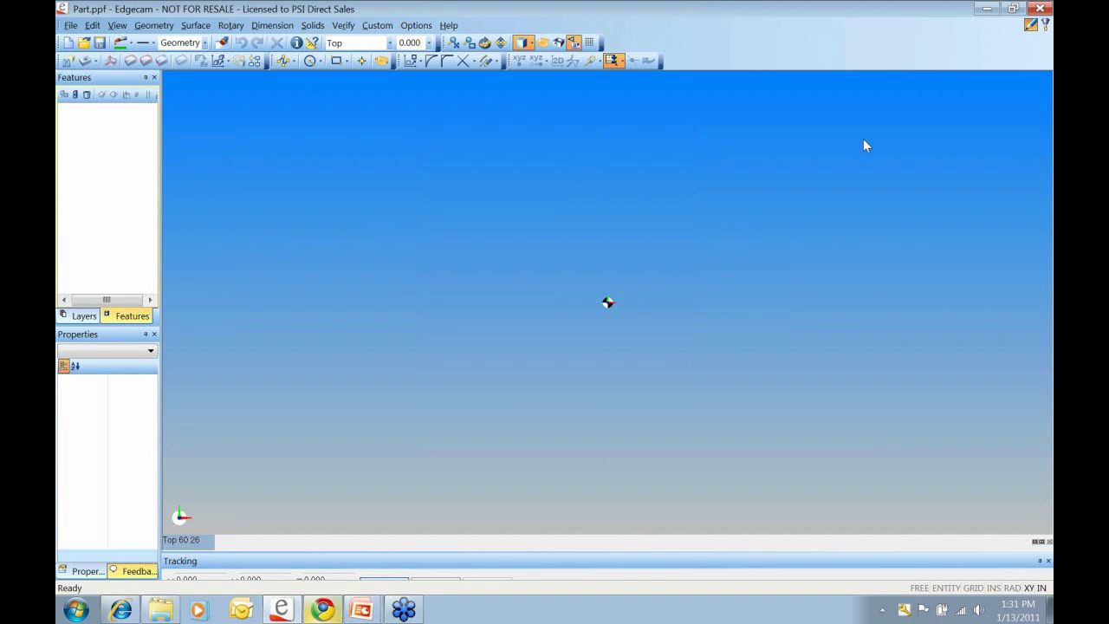
# - Create a custom toolbar named Automation and place it in the empty graphics area beside the Customise dialog
pyautogui.rightClick(714, 48)
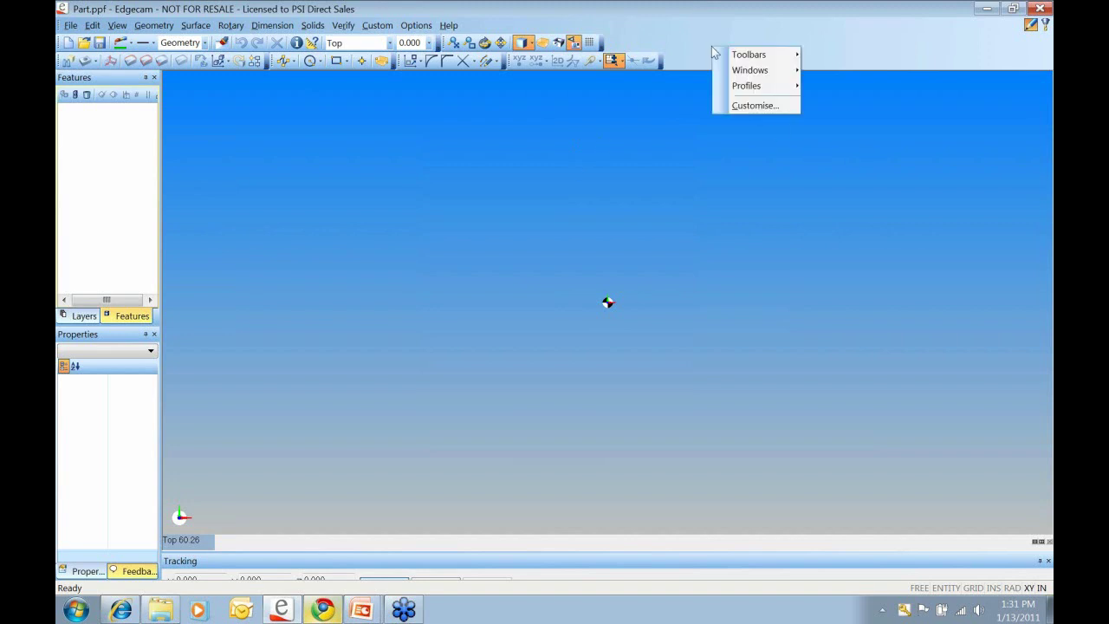
pyautogui.click(755, 106)
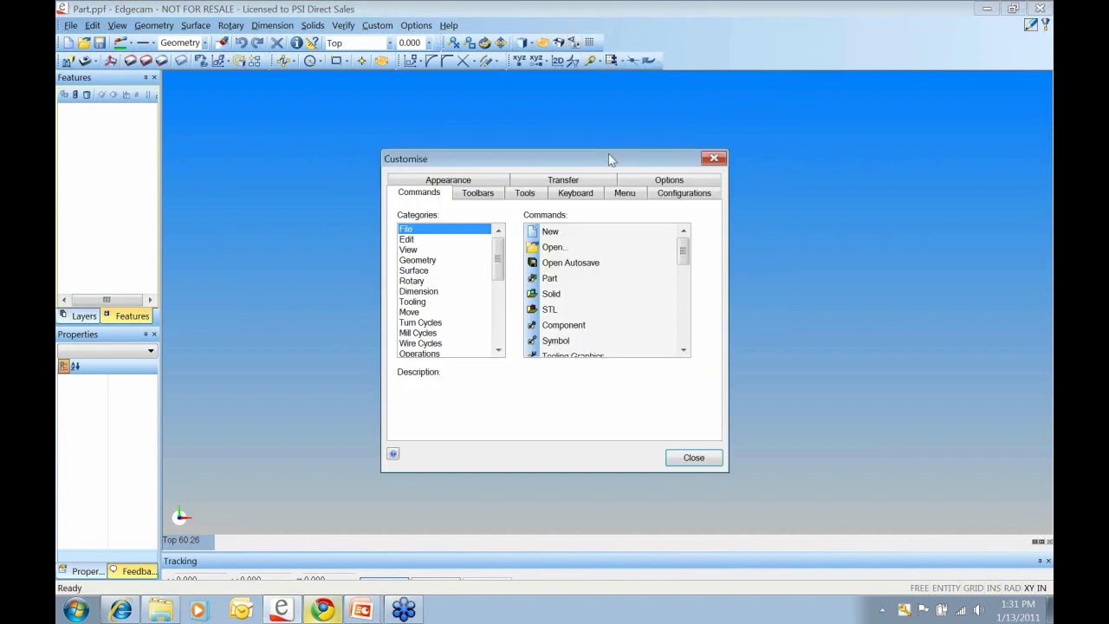
pyautogui.moveTo(608, 159); pyautogui.dragTo(630, 96)
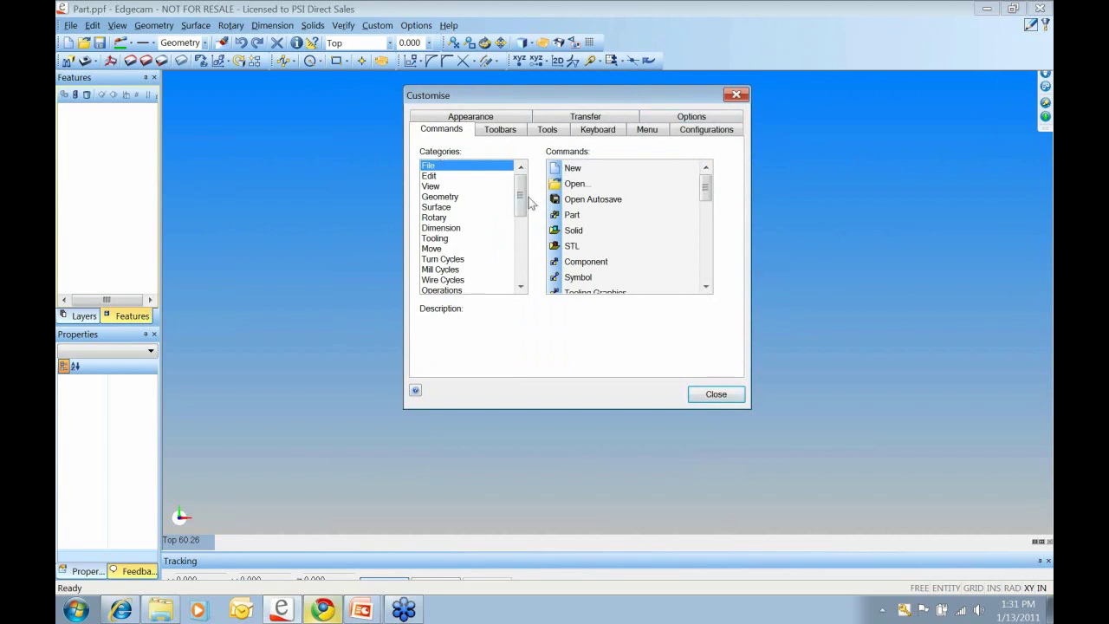
pyautogui.click(500, 129)
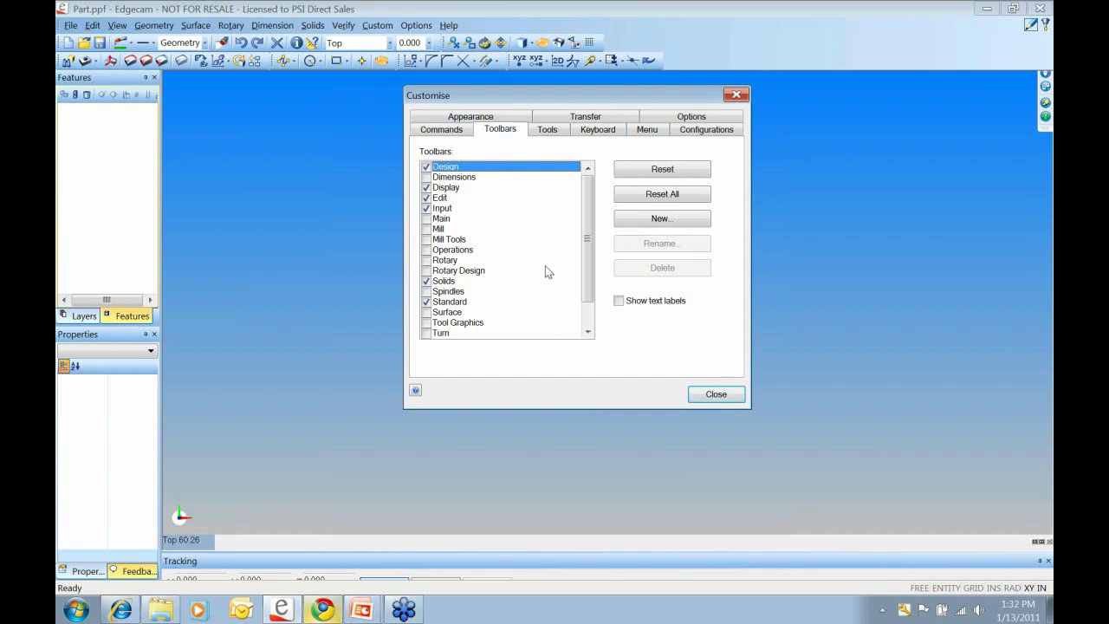
pyautogui.click(676, 222)
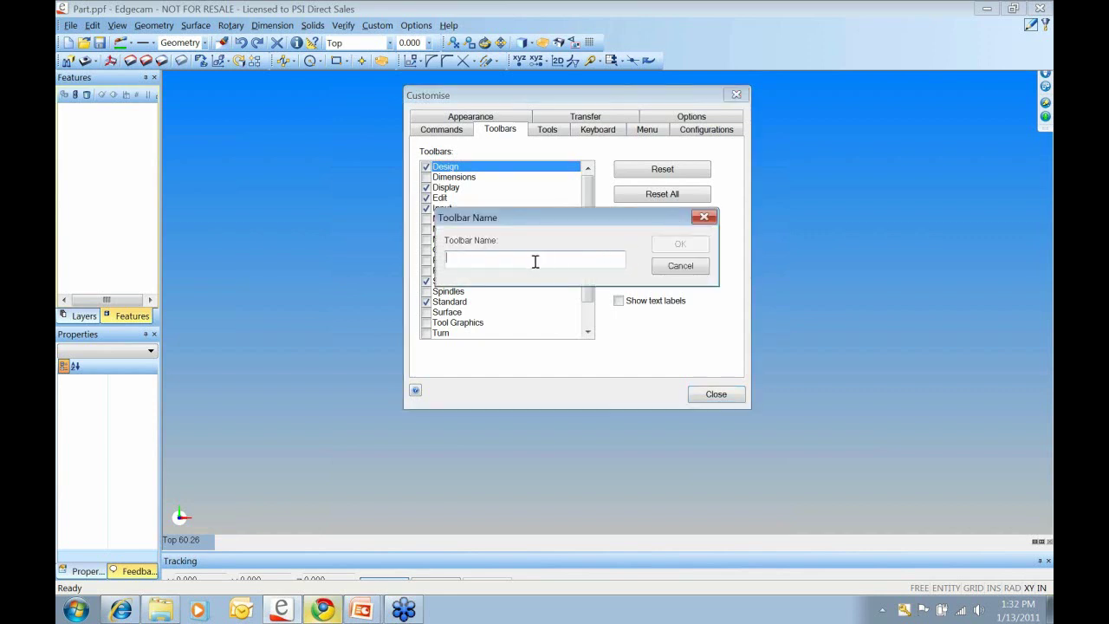
pyautogui.write('Automation')
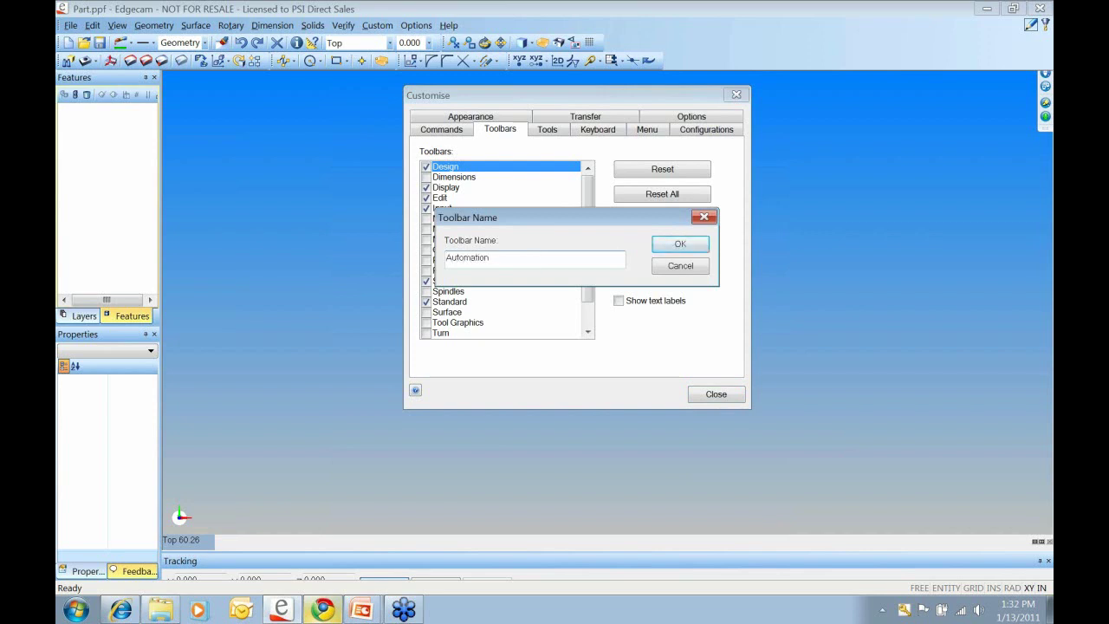
pyautogui.click(684, 246)
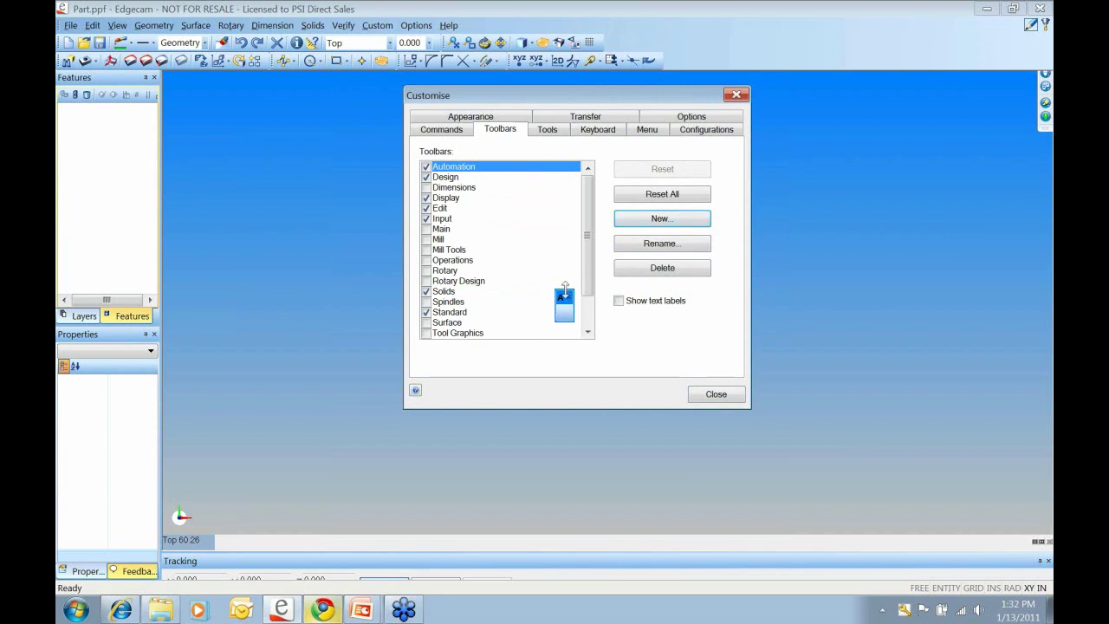
pyautogui.moveTo(565, 294); pyautogui.dragTo(808, 167)
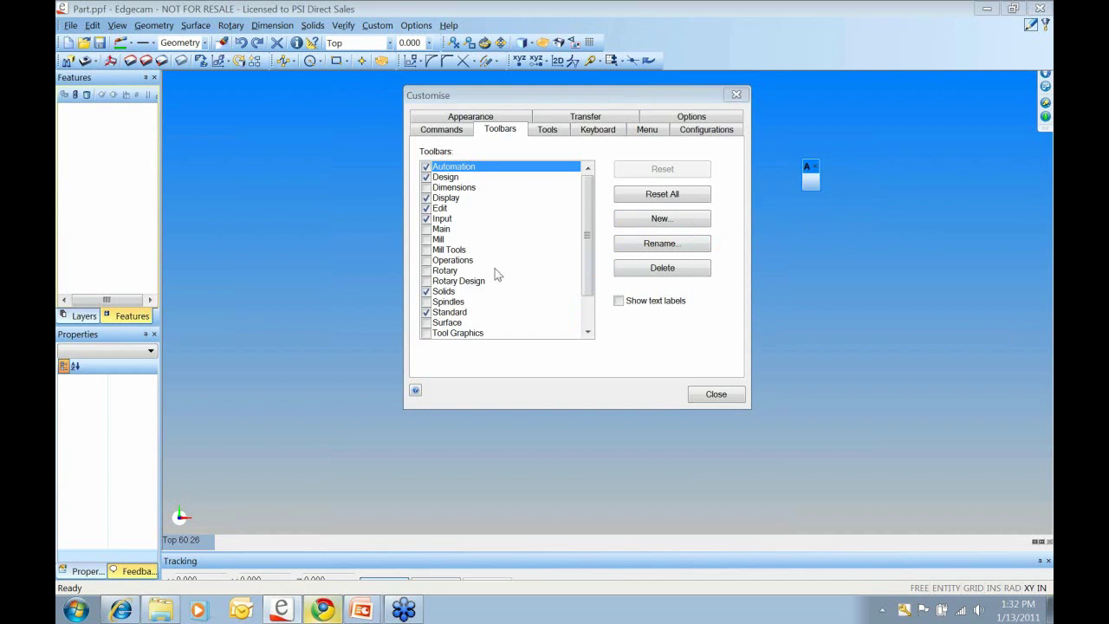
# - Add two custom tool entries named Turn Default and Mill Default
pyautogui.click(547, 131)
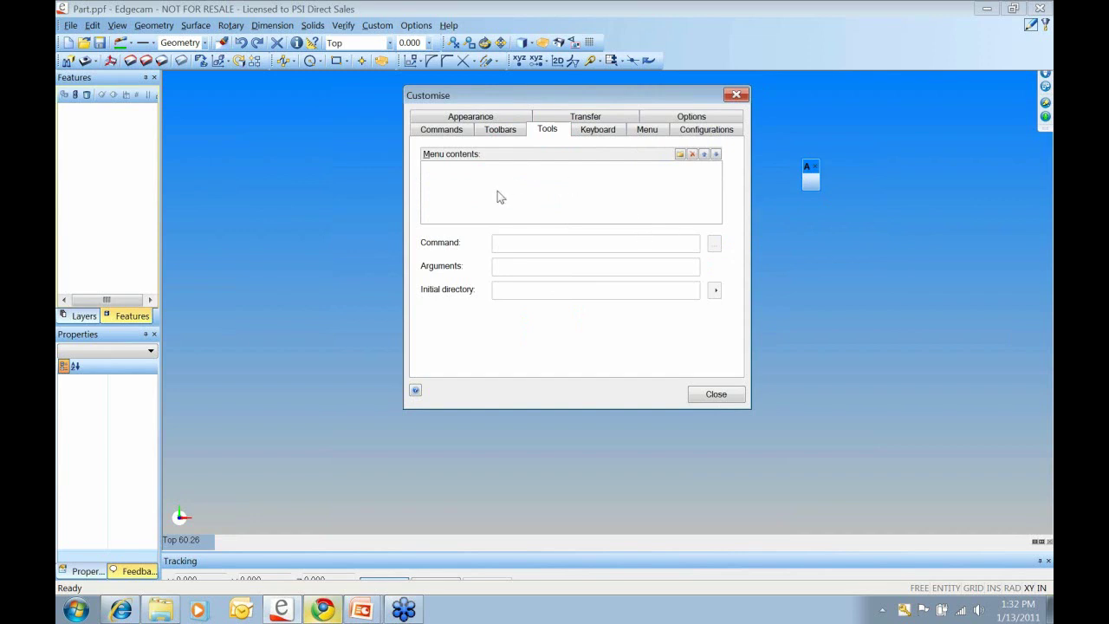
pyautogui.click(681, 155)
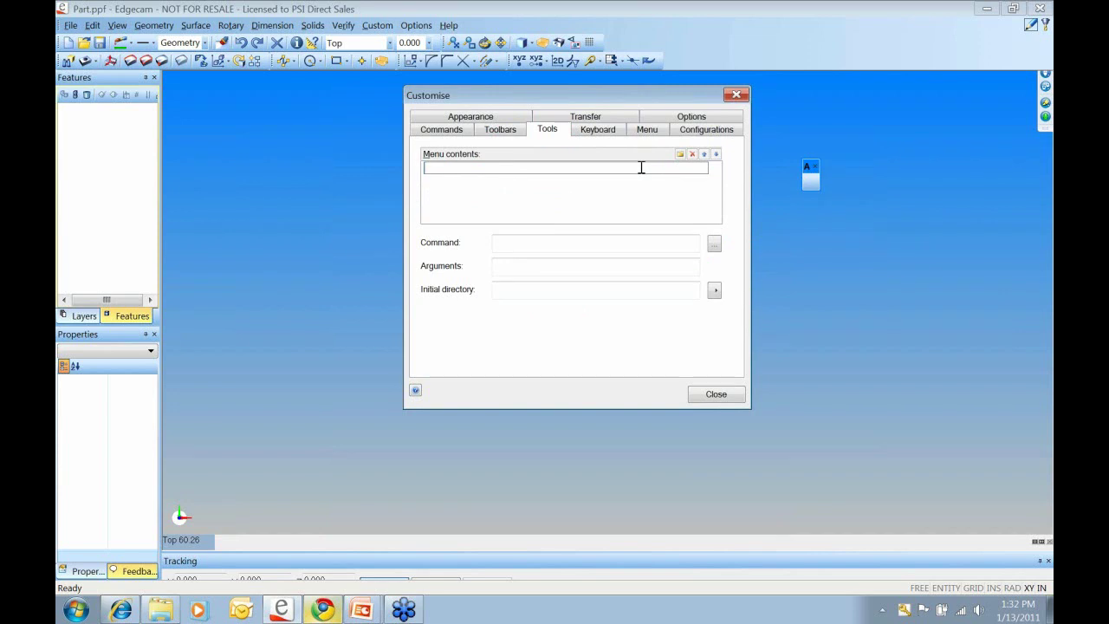
pyautogui.write('T')
pyautogui.click(609, 192)
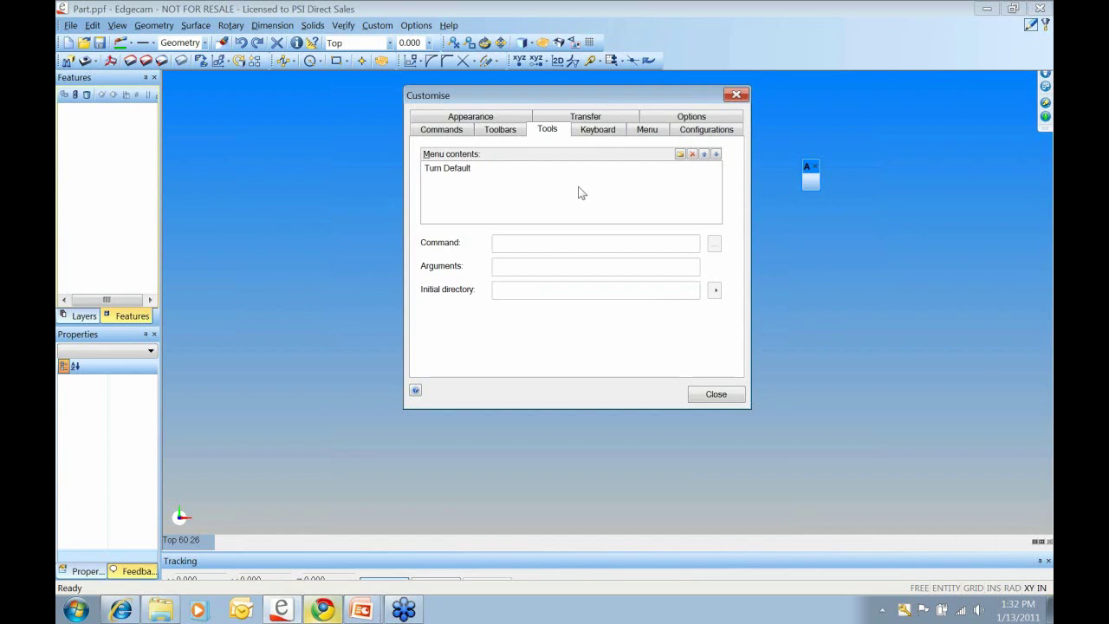
pyautogui.click(680, 156)
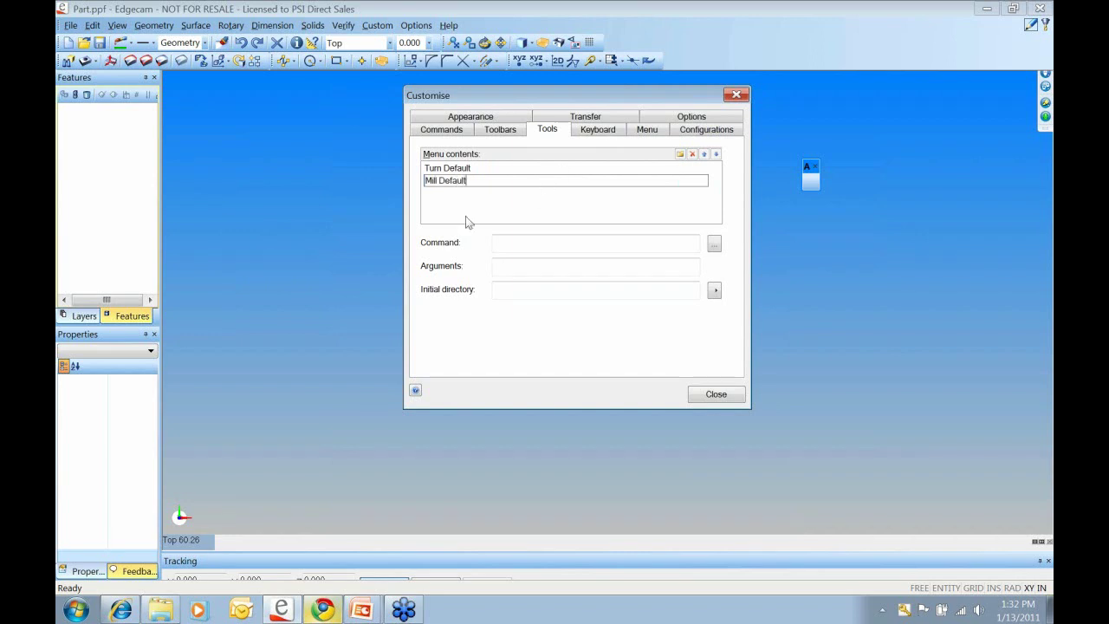
pyautogui.press('Return')
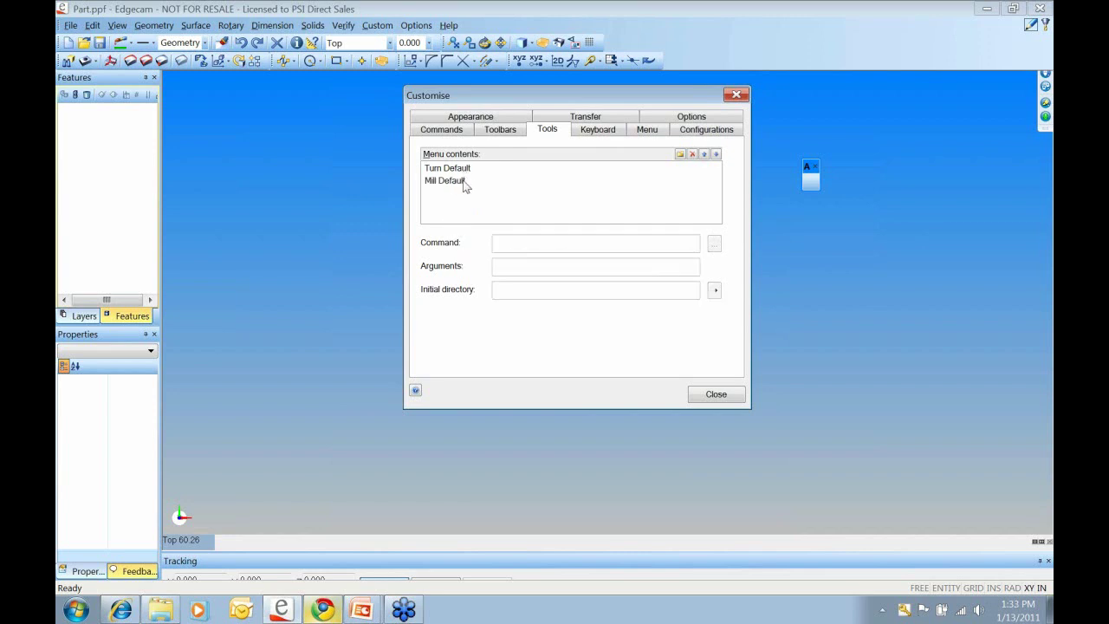
# - Assign Discipline-Lathe.pci from the Tech Thursday folder as the command of the Turn Default tool entry
pyautogui.click(464, 170)
pyautogui.click(459, 183)
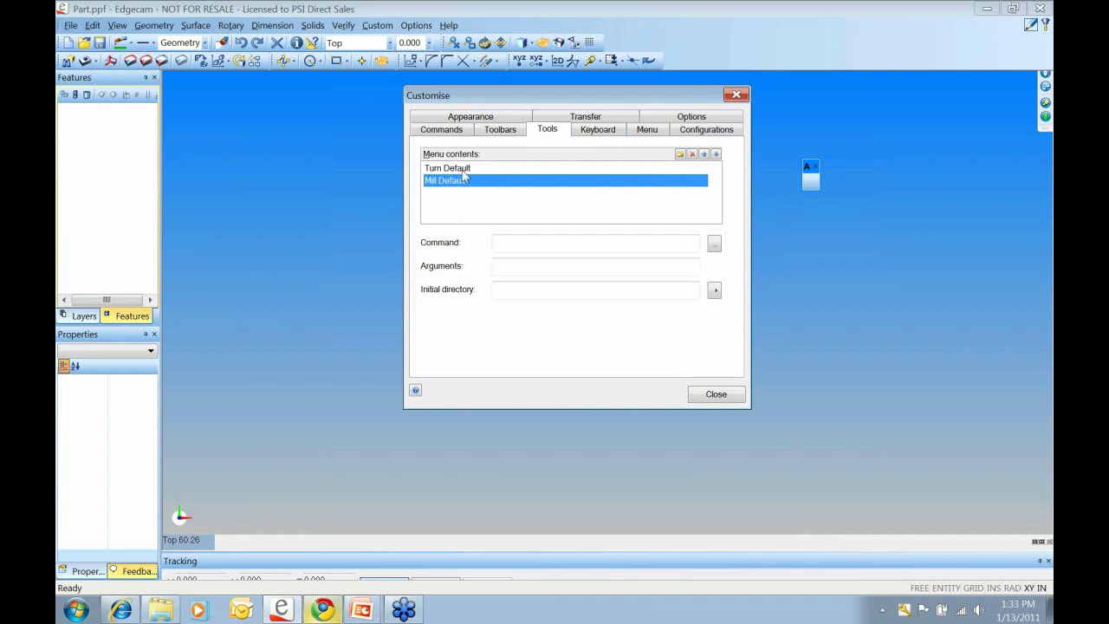
pyautogui.click(464, 170)
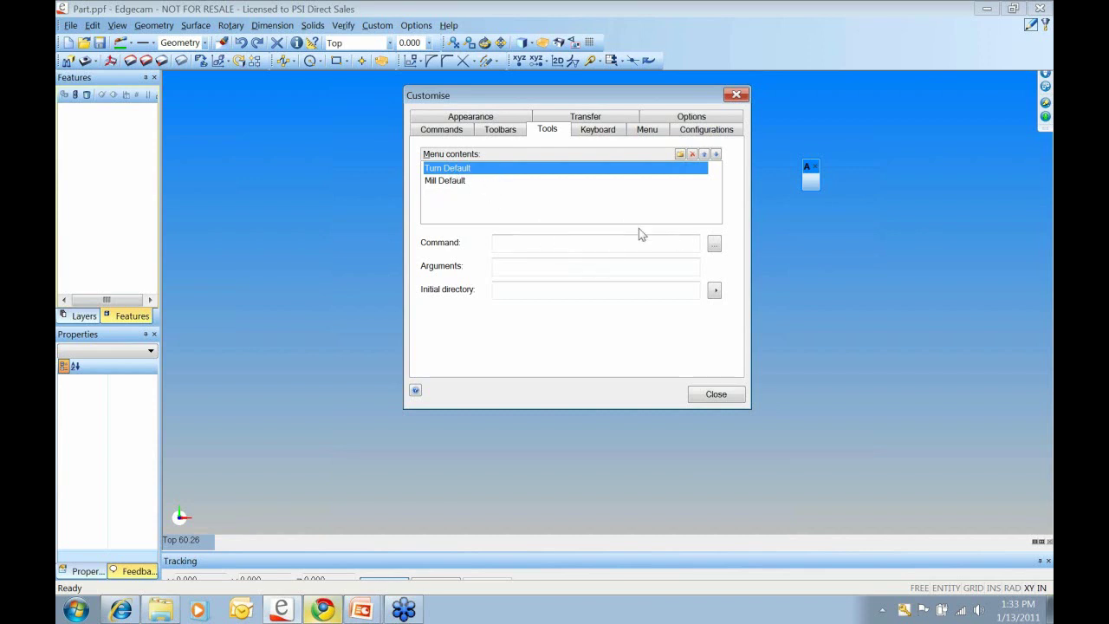
pyautogui.click(714, 244)
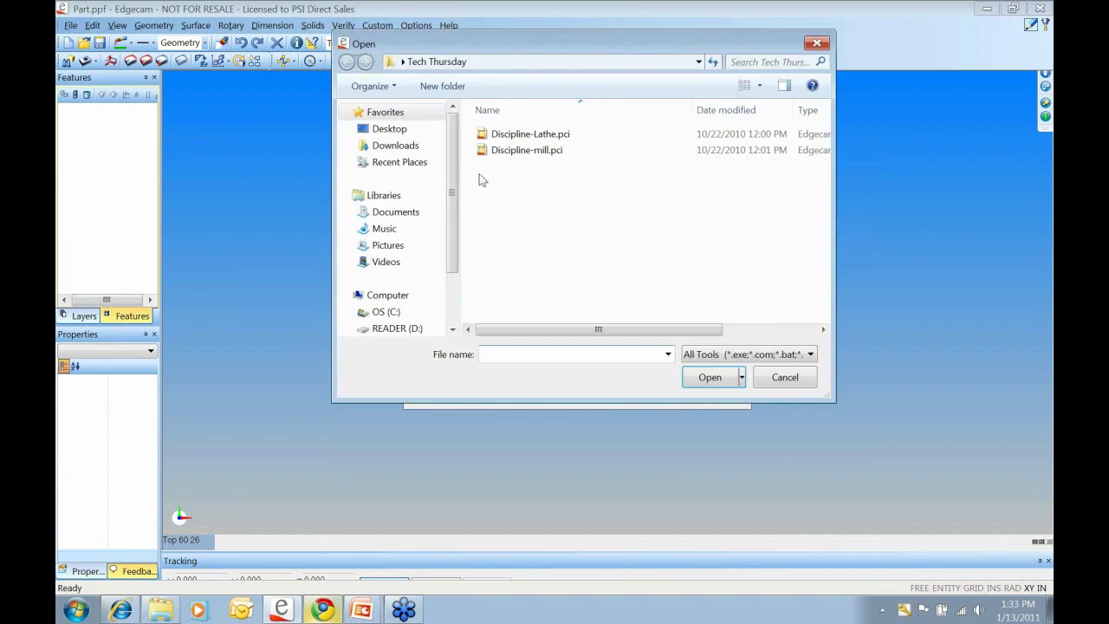
pyautogui.click(534, 137)
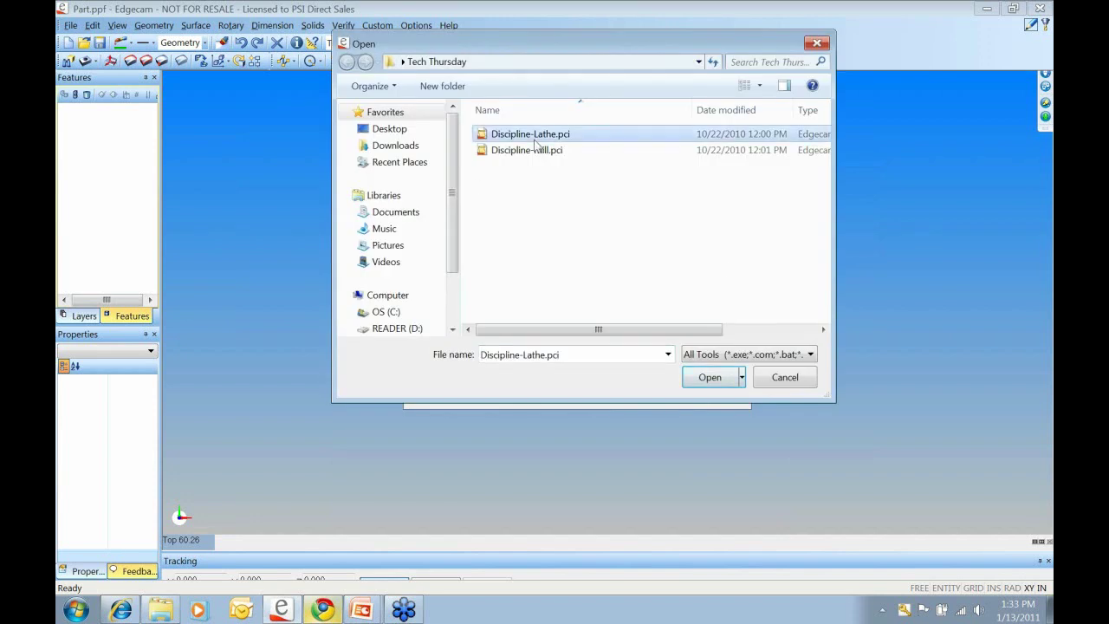
pyautogui.click(712, 379)
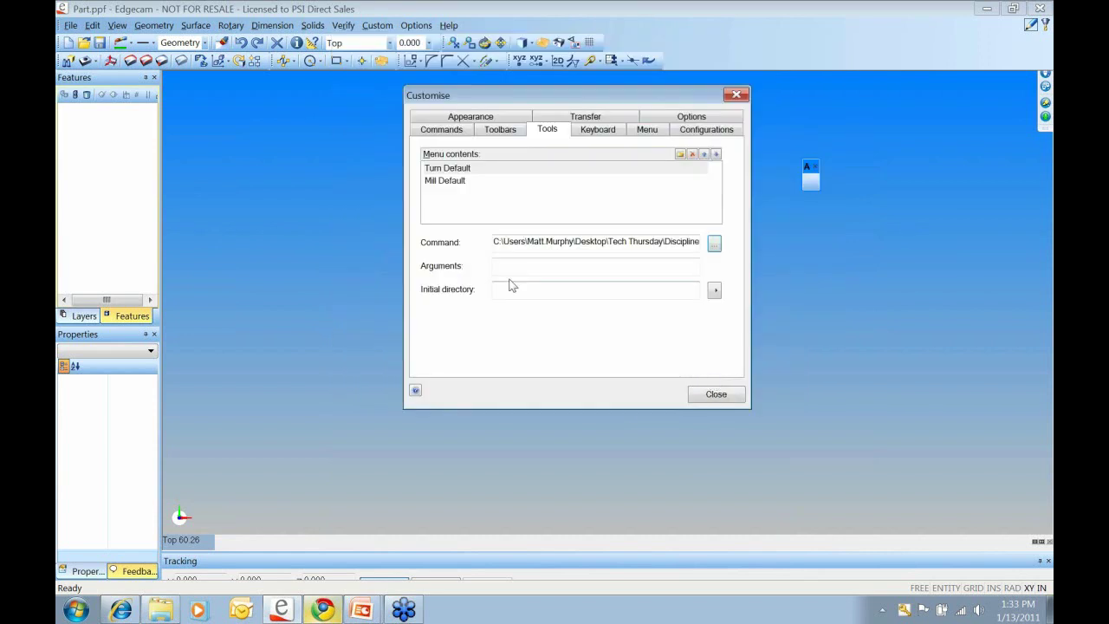
# - Assign Discipline-mill.pci as the command of the Mill Default tool entry and close the Customise dialog
pyautogui.click(447, 181)
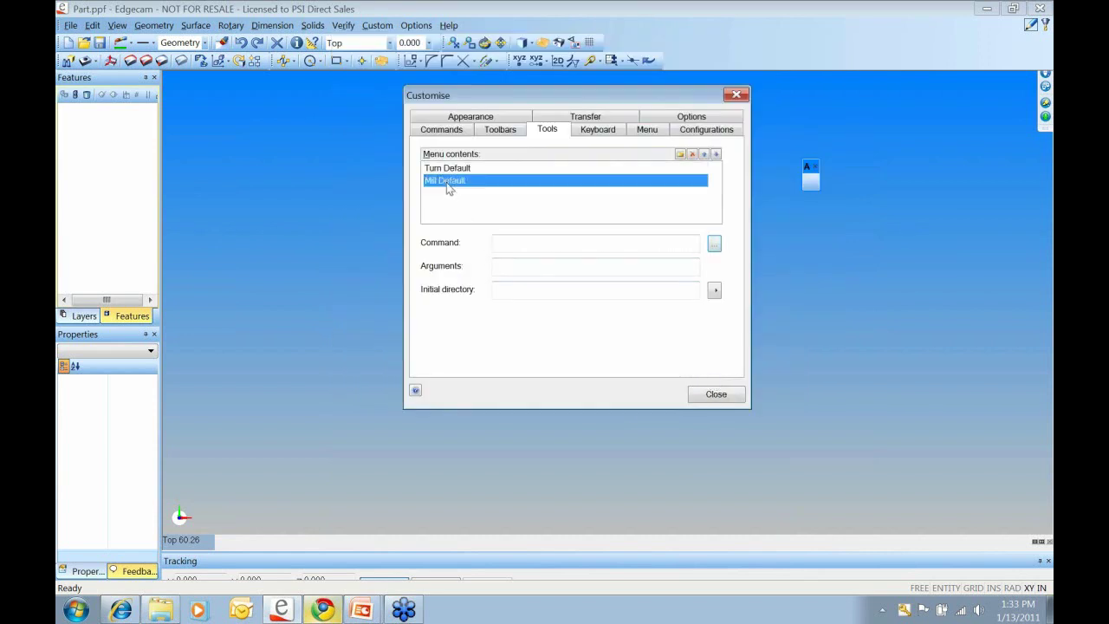
pyautogui.click(493, 241)
pyautogui.click(714, 245)
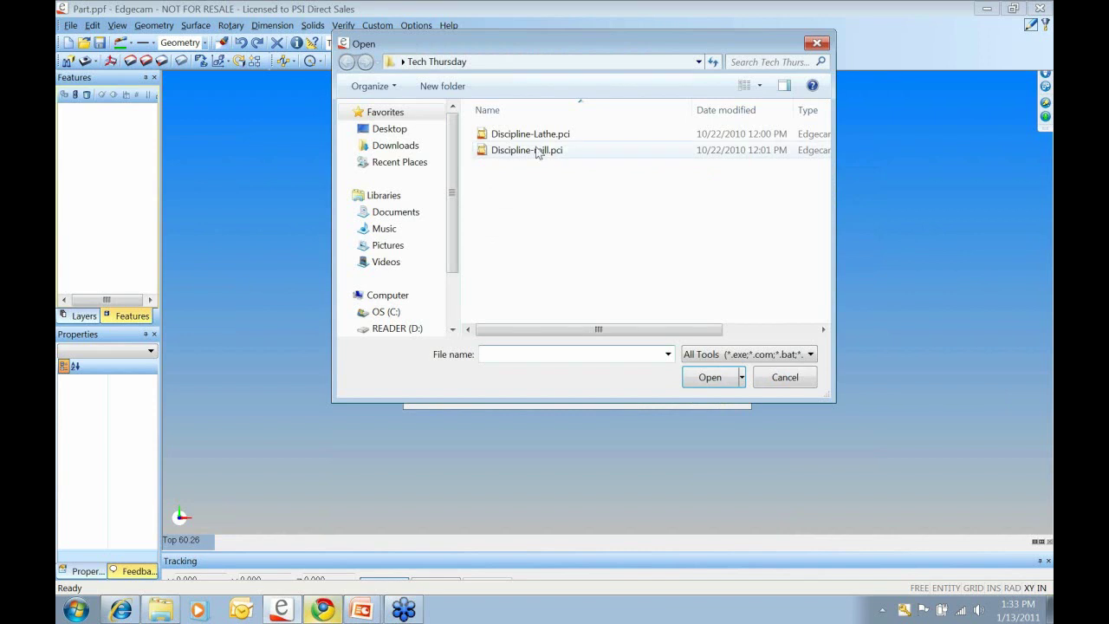
pyautogui.click(530, 150)
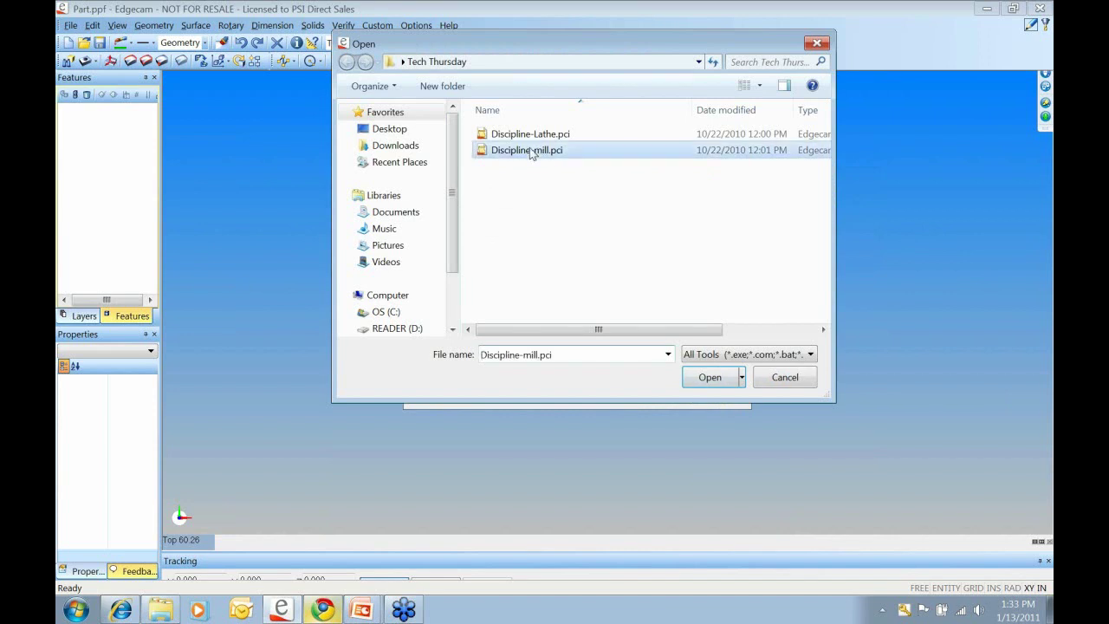
pyautogui.click(711, 377)
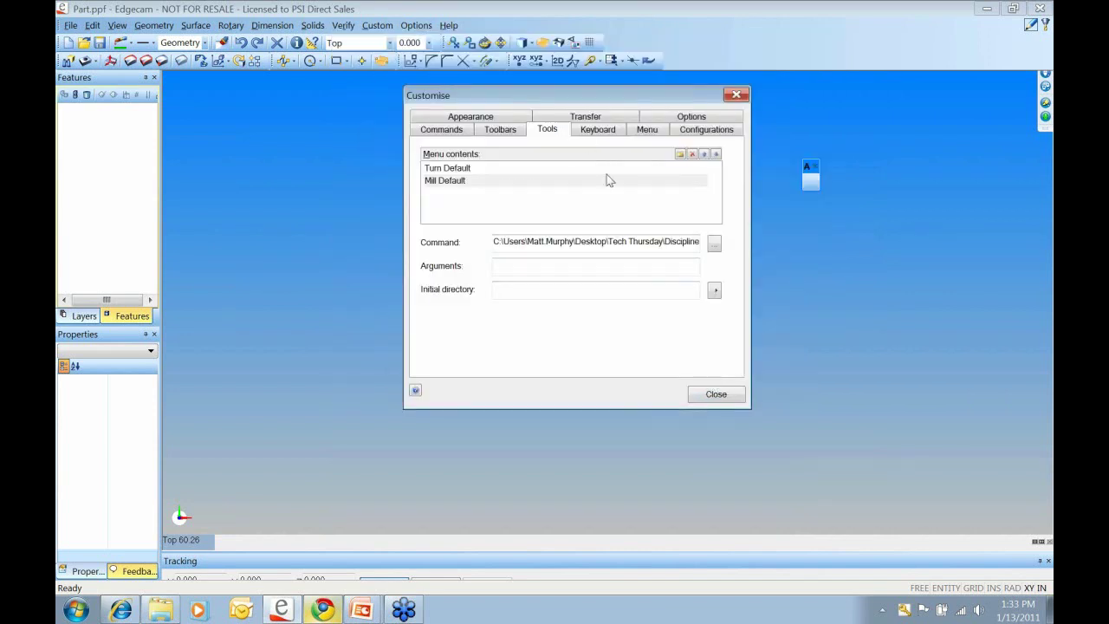
pyautogui.click(455, 130)
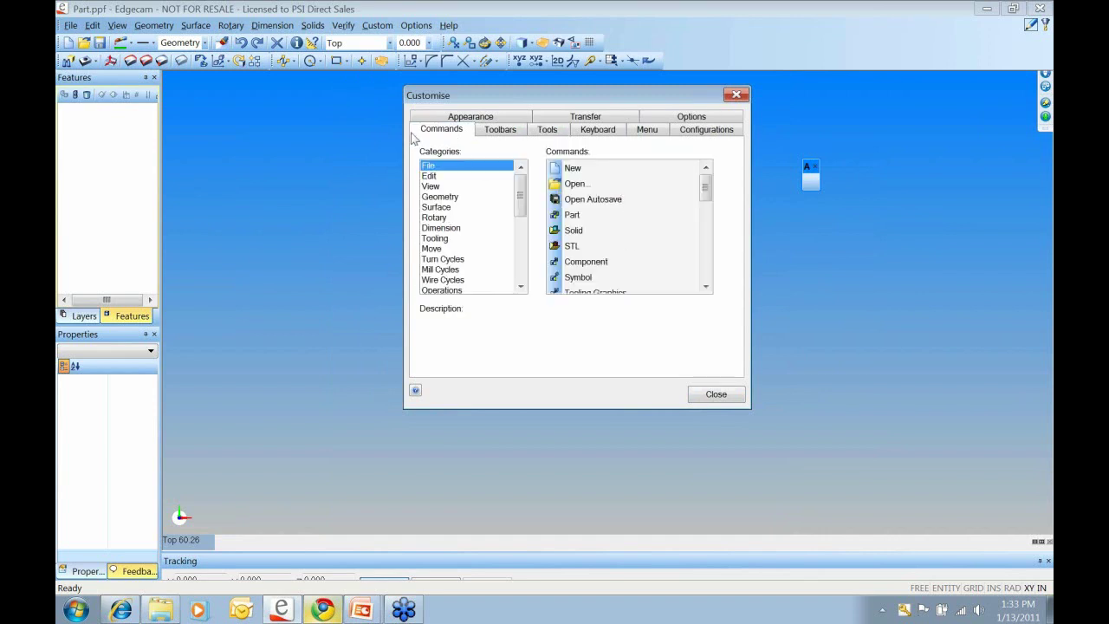
pyautogui.click(734, 97)
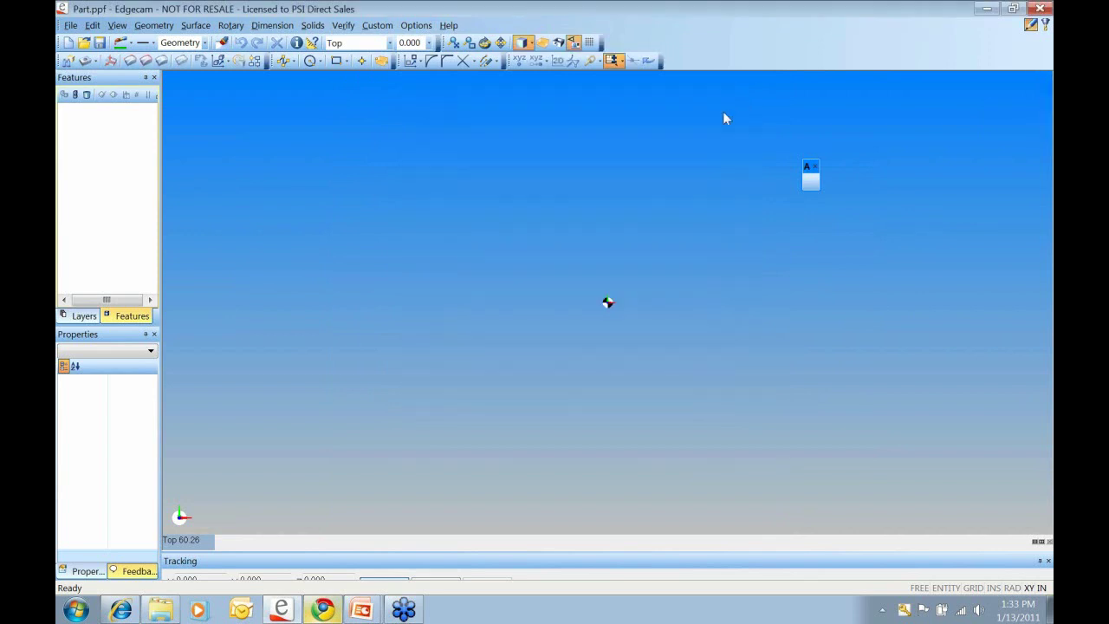
# - Reopen the Customise dialog and add the Custom category's Turn Default and Mill Default commands to the Automation toolbar
pyautogui.rightClick(707, 56)
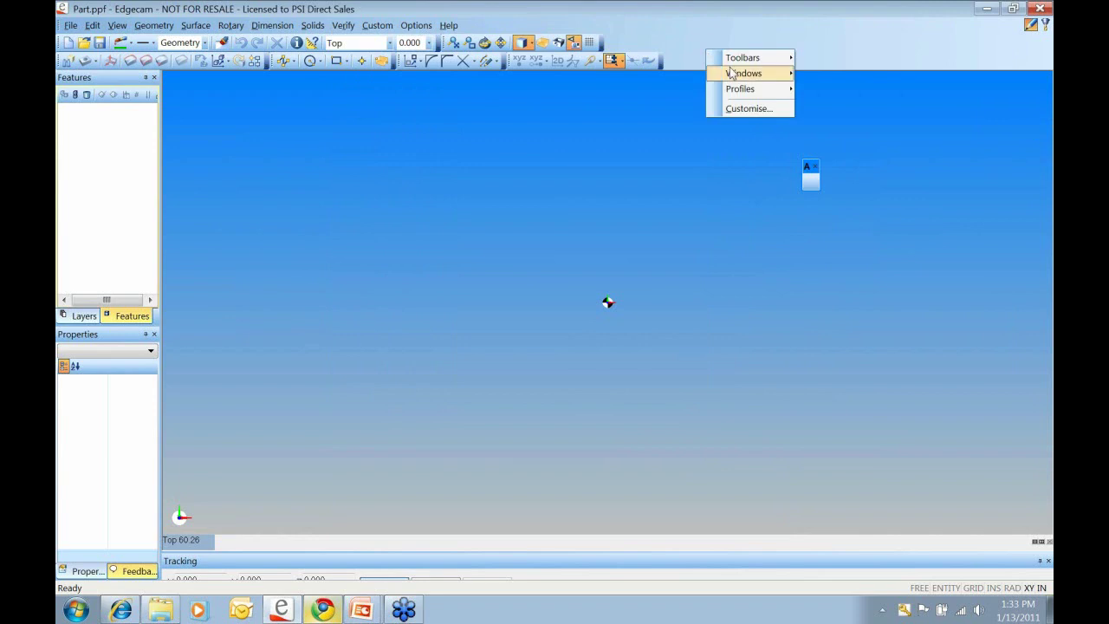
pyautogui.click(766, 110)
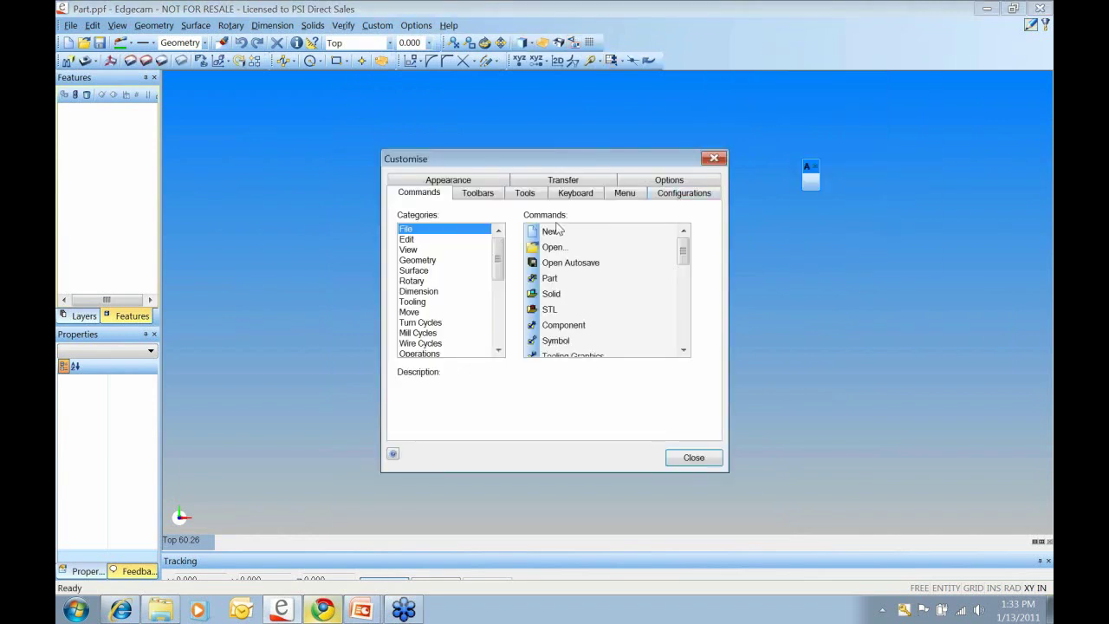
pyautogui.moveTo(509, 163); pyautogui.dragTo(497, 84)
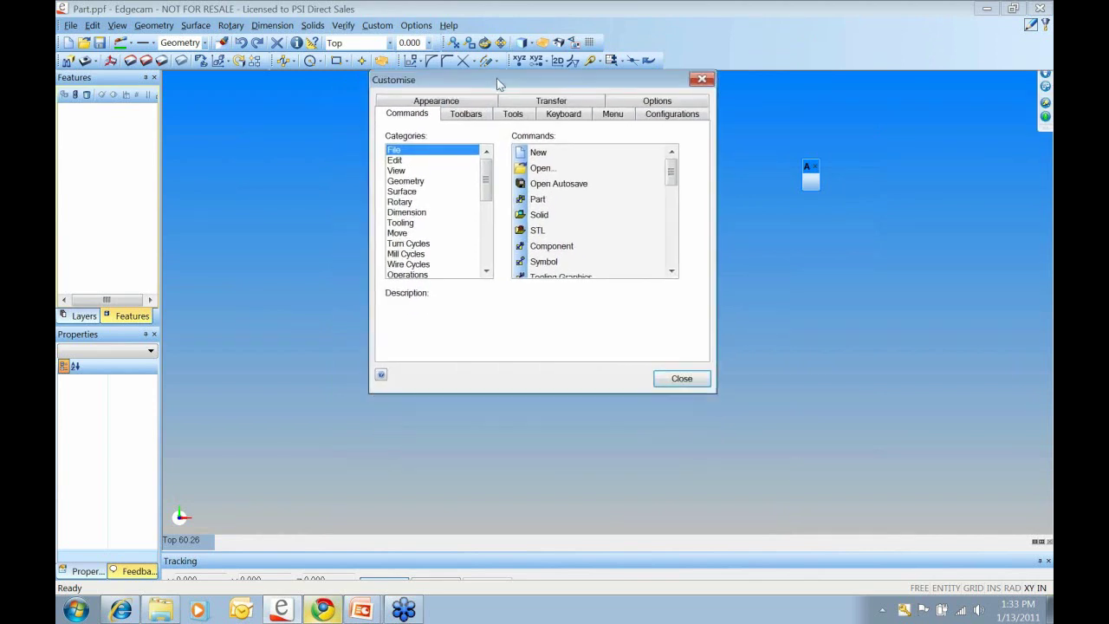
pyautogui.click(486, 271)
pyautogui.click(486, 271)
pyautogui.click(486, 271)
pyautogui.click(486, 271)
pyautogui.click(486, 271)
pyautogui.click(486, 272)
pyautogui.click(487, 272)
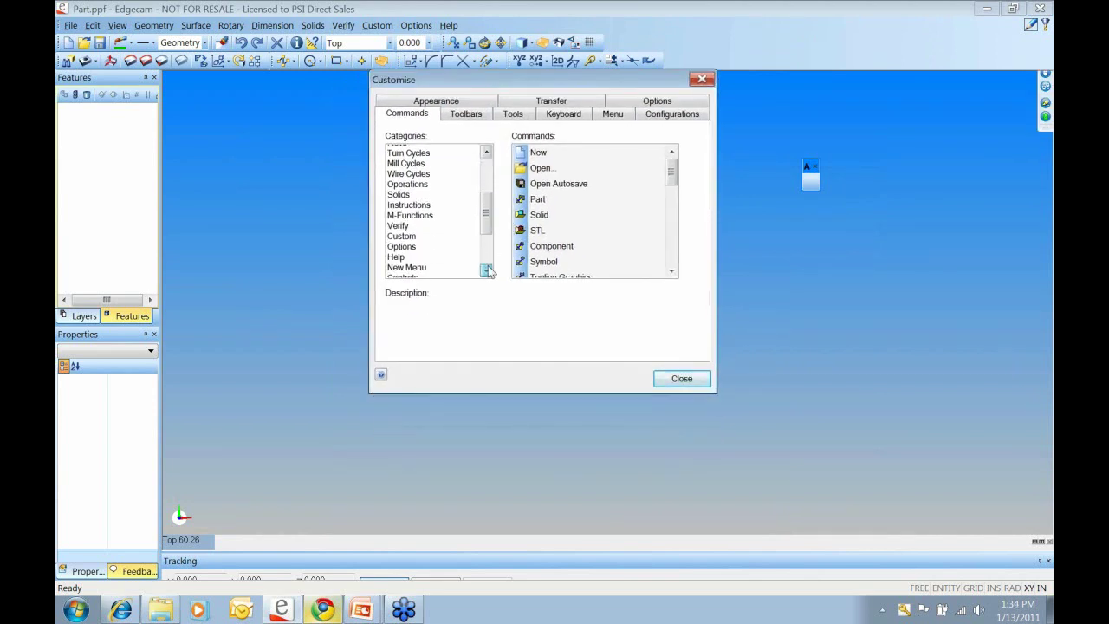
pyautogui.click(406, 234)
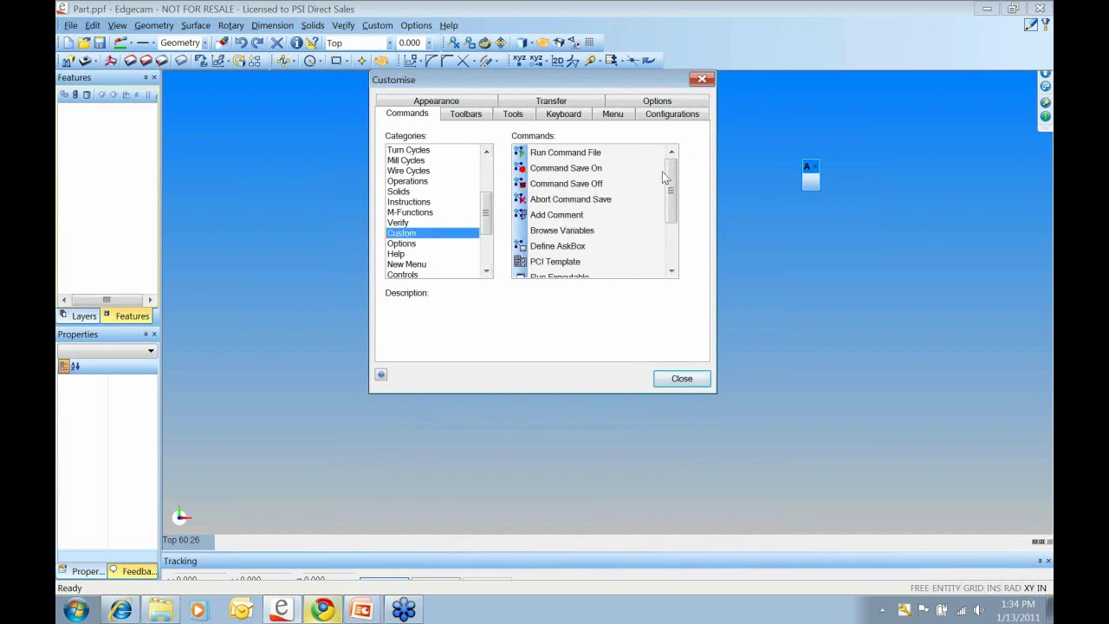
pyautogui.moveTo(672, 181); pyautogui.dragTo(676, 231)
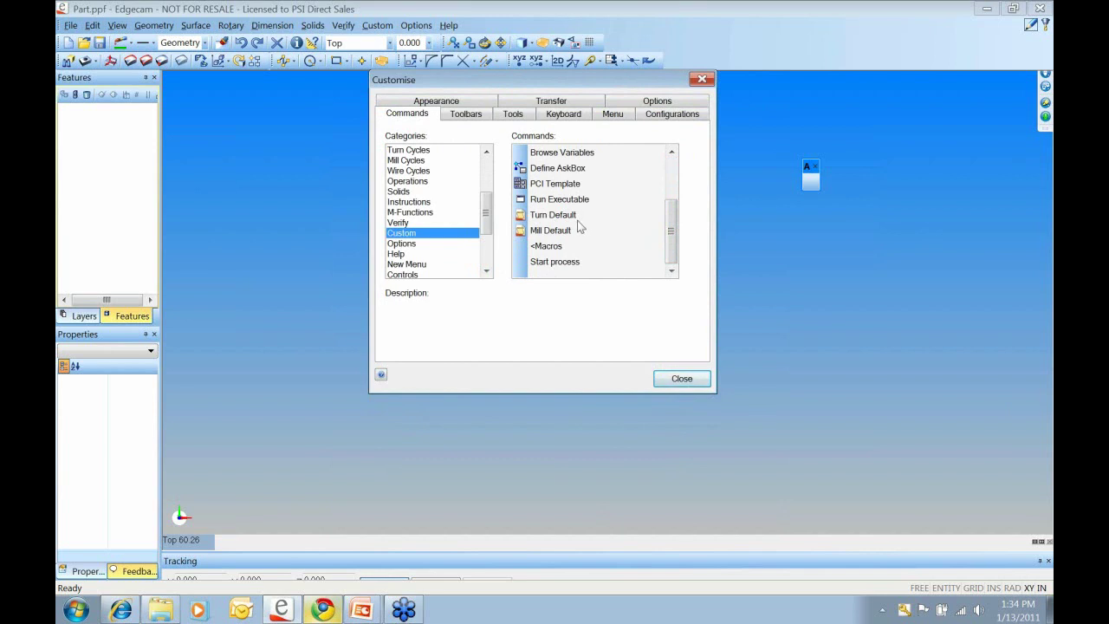
pyautogui.click(548, 219)
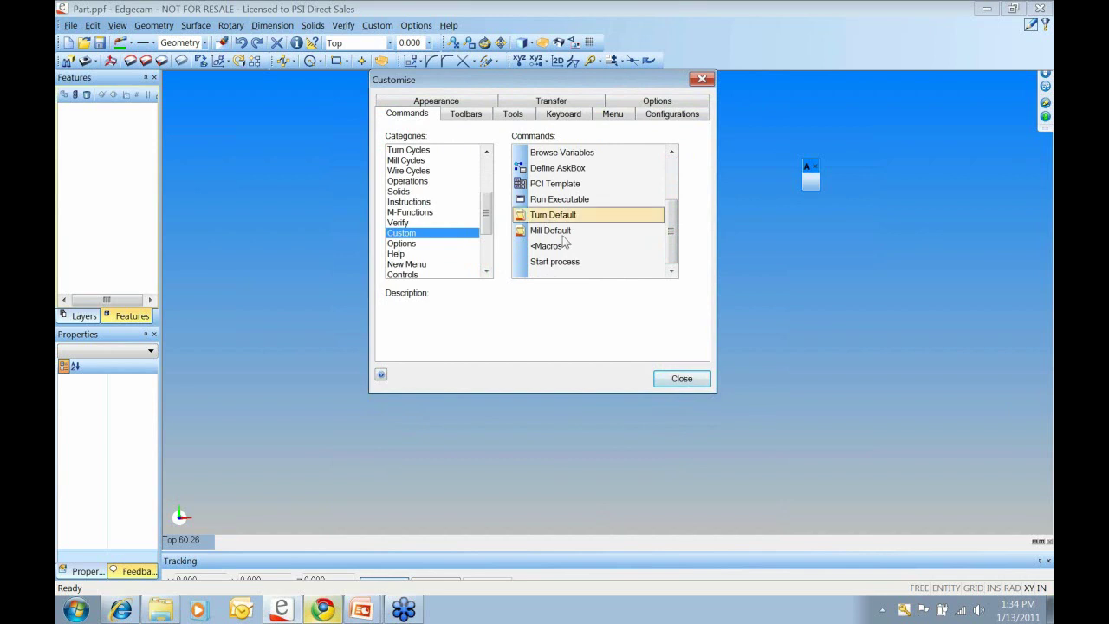
pyautogui.click(562, 230)
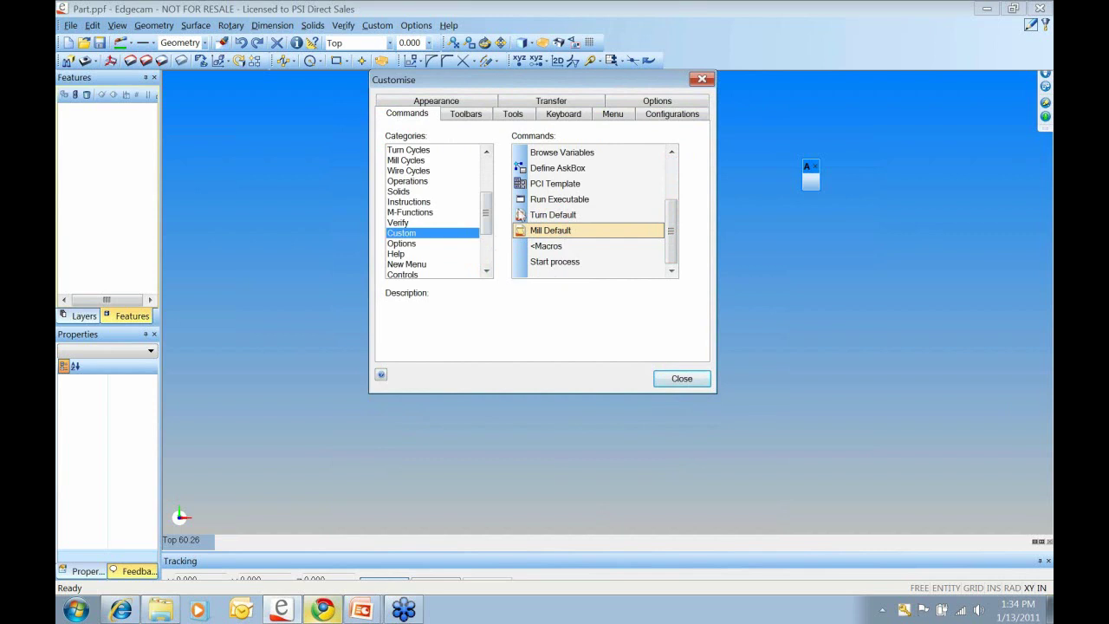
pyautogui.click(542, 215)
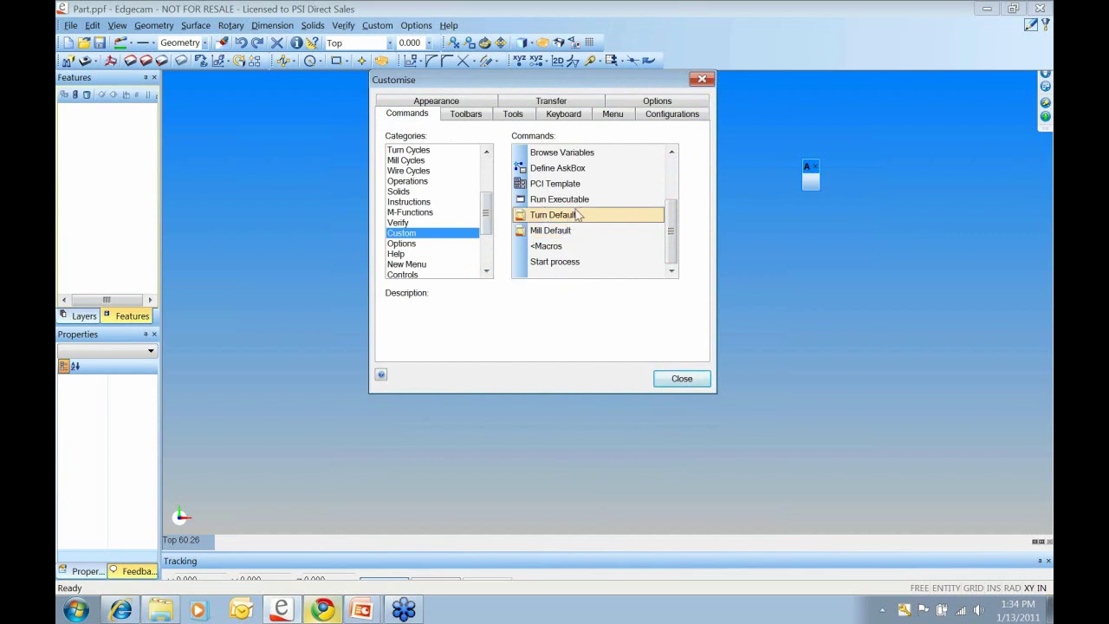
pyautogui.moveTo(569, 216); pyautogui.dragTo(812, 183)
pyautogui.moveTo(554, 232); pyautogui.dragTo(816, 170)
# - Show text labels on the Automation toolbar's commands
pyautogui.click(466, 113)
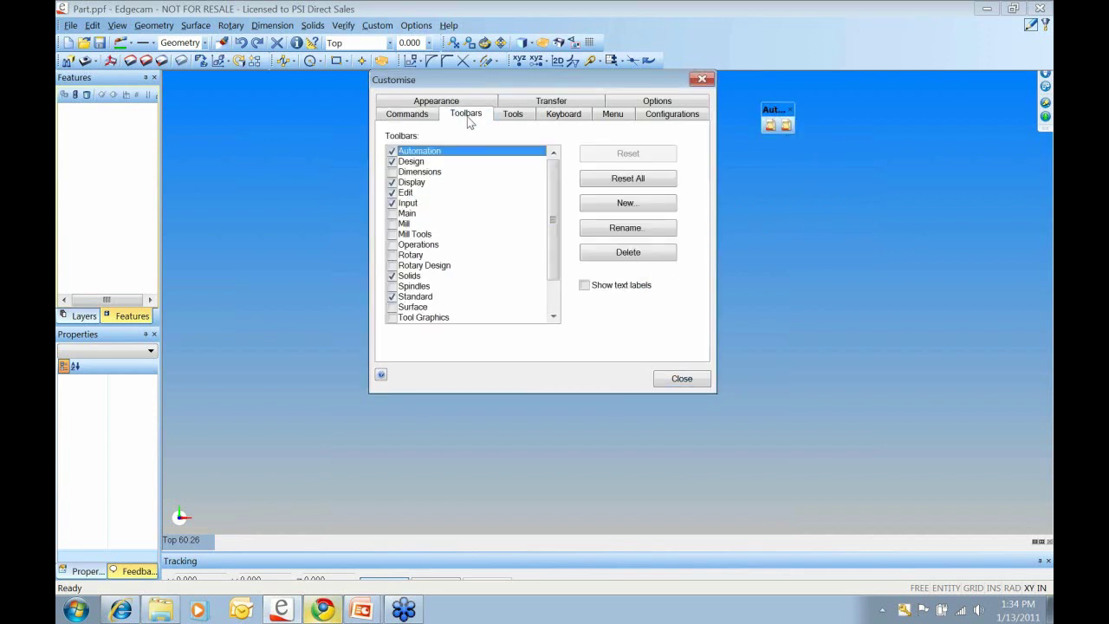
pyautogui.click(585, 287)
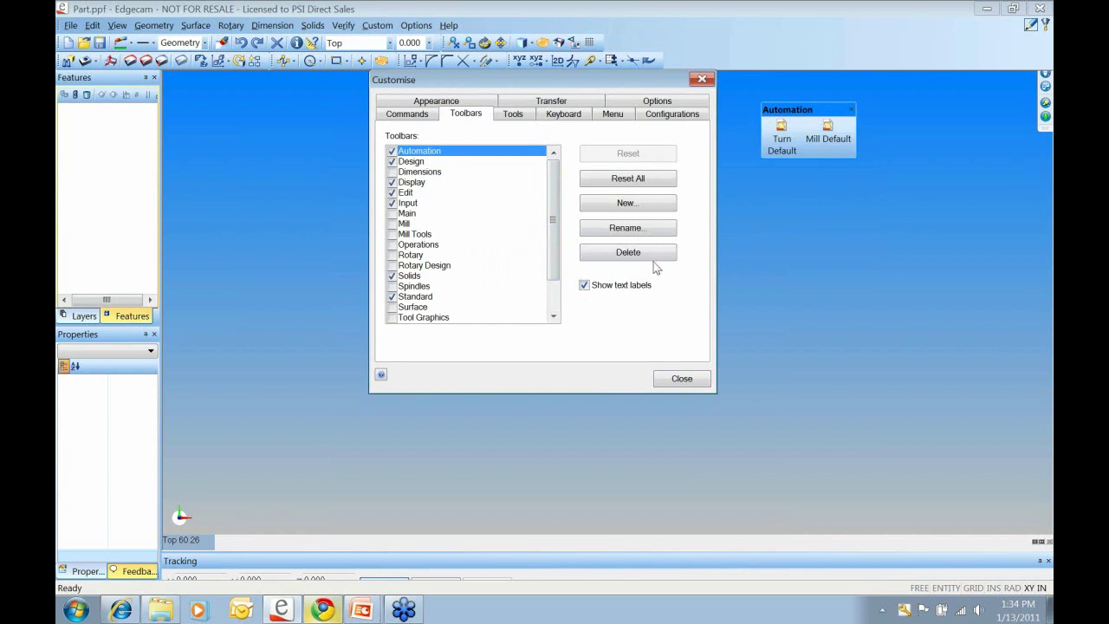
pyautogui.click(584, 285)
pyautogui.click(586, 287)
# - Open the button appearance settings of the Automation toolbar's Turn Default command
pyautogui.click(408, 113)
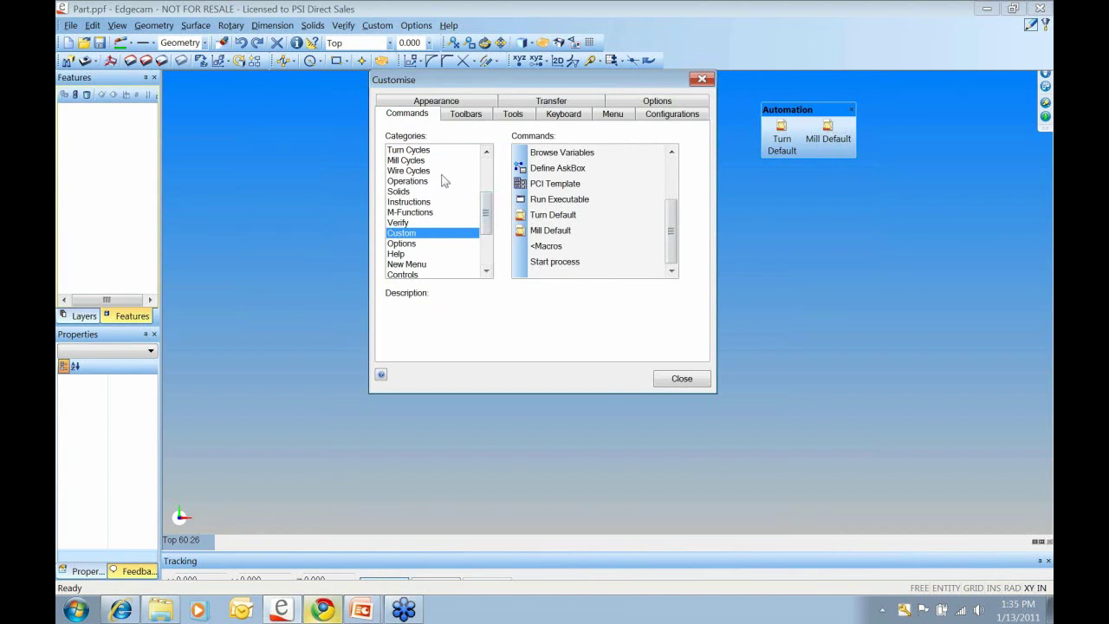
pyautogui.rightClick(785, 137)
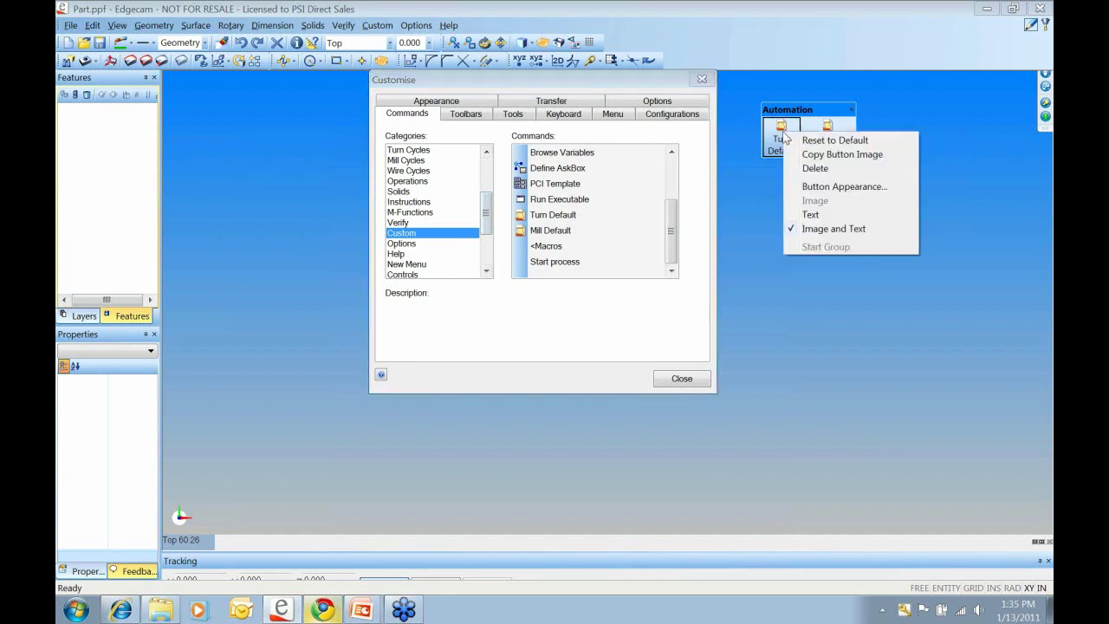
pyautogui.click(830, 187)
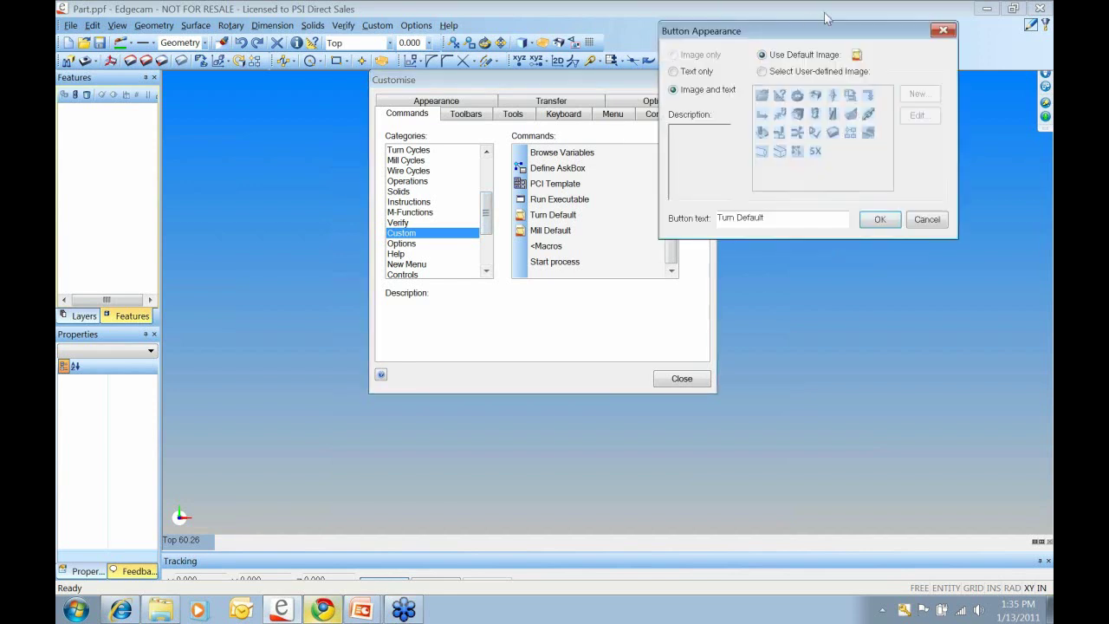
pyautogui.moveTo(833, 32); pyautogui.dragTo(619, 73)
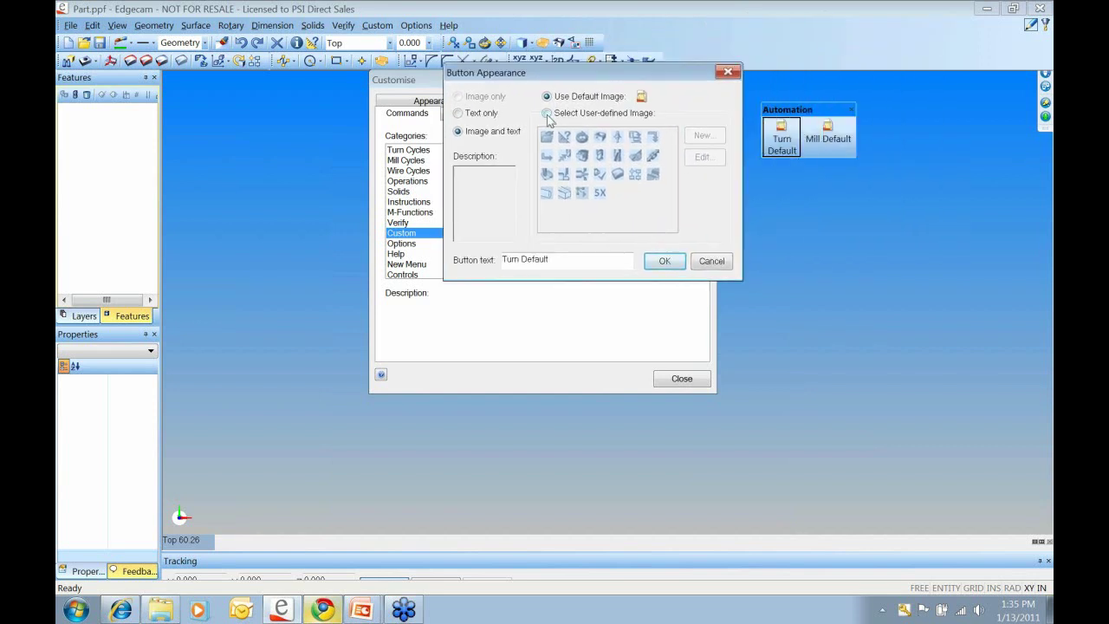
# - Give the Turn Default button a new user-defined image with the letters TD and strokes drawn freehand in black beneath them
pyautogui.click(547, 113)
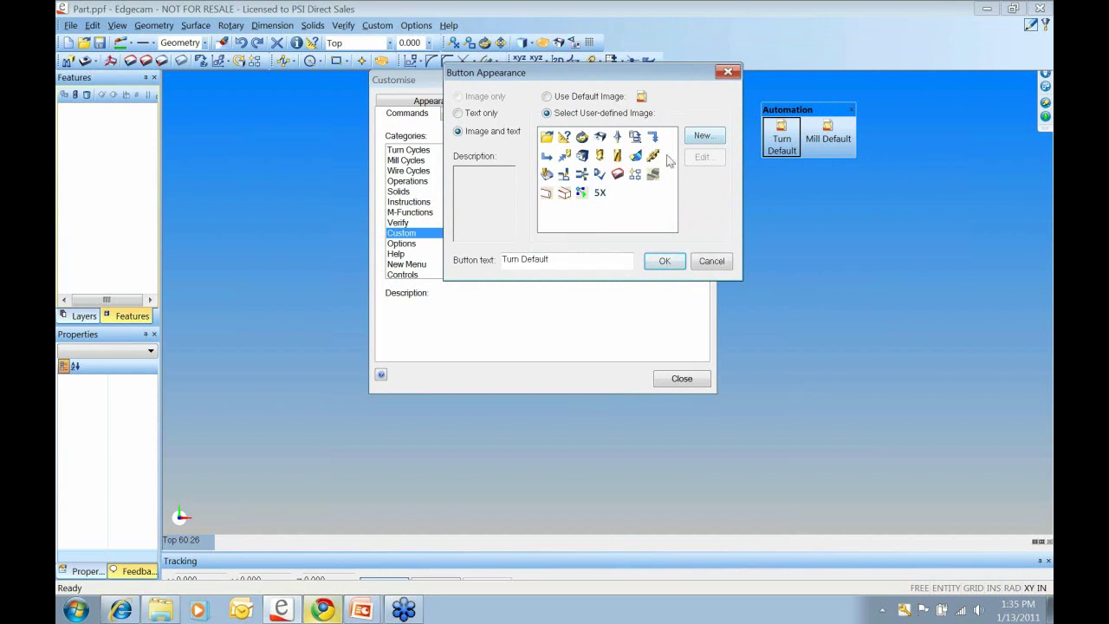
pyautogui.click(706, 139)
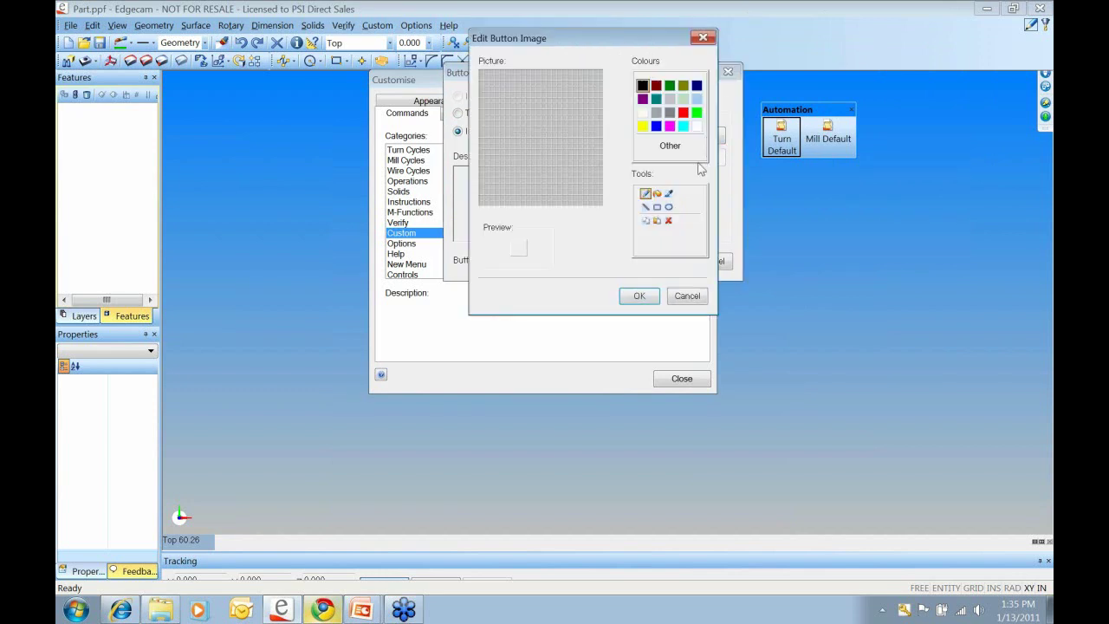
pyautogui.moveTo(639, 40); pyautogui.dragTo(589, 55)
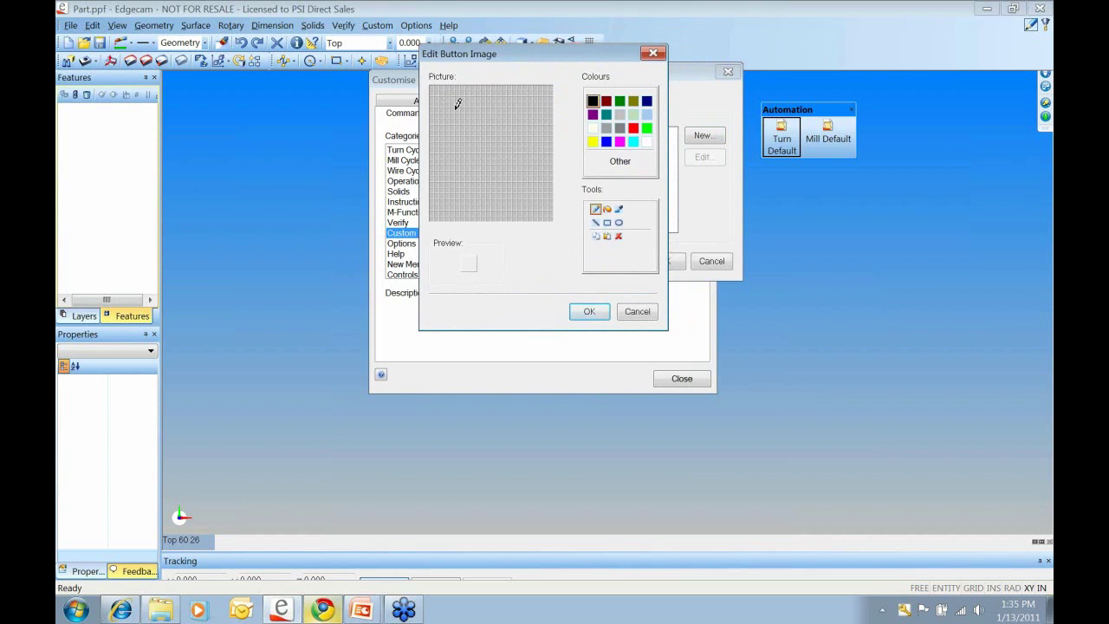
pyautogui.moveTo(447, 108); pyautogui.dragTo(447, 158)
pyautogui.moveTo(436, 110)
pyautogui.mouseDown()
pyautogui.moveTo(482, 102)
pyautogui.moveTo(480, 146)
pyautogui.moveTo(515, 144)
pyautogui.moveTo(487, 149)
pyautogui.moveTo(529, 166)
pyautogui.moveTo(498, 189)
pyautogui.moveTo(543, 189)
pyautogui.mouseUp()
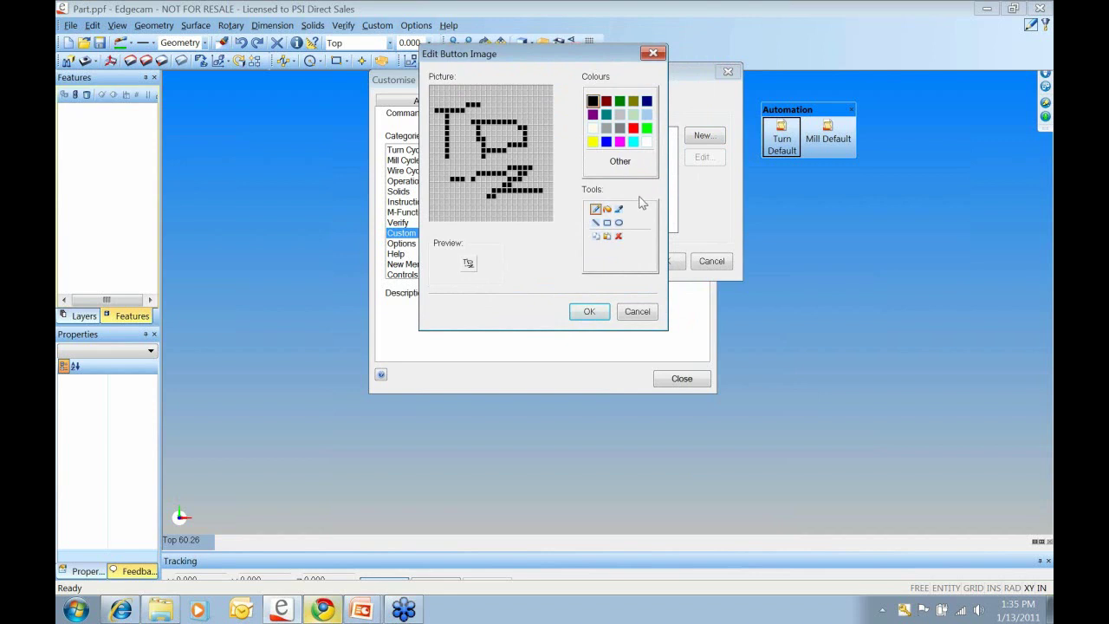
pyautogui.click(587, 311)
pyautogui.click(665, 262)
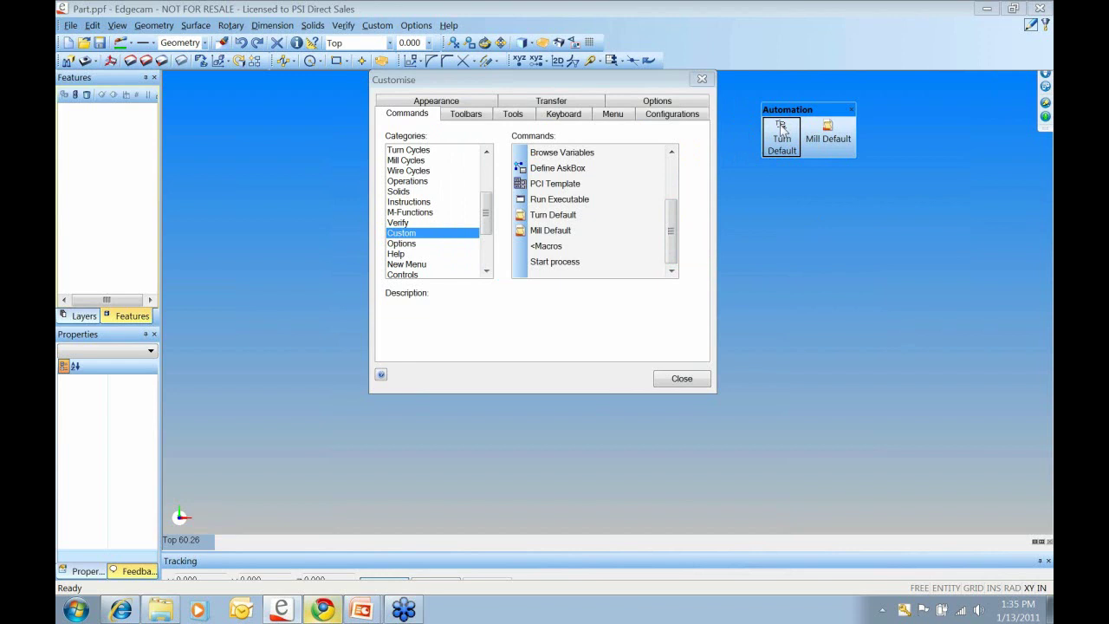
# - Examine the commands in the Turn Cycles and Tooling categories, including Turn, and the Turn Default button's appearance options
pyautogui.moveTo(546, 78); pyautogui.dragTo(521, 114)
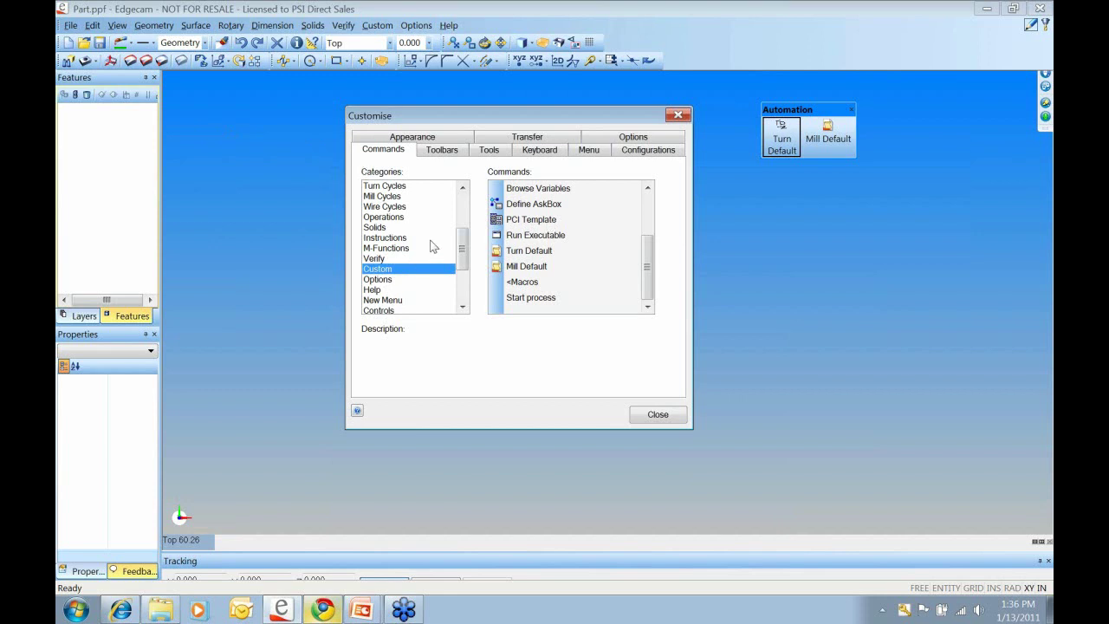
pyautogui.click(388, 187)
pyautogui.moveTo(464, 249); pyautogui.dragTo(463, 236)
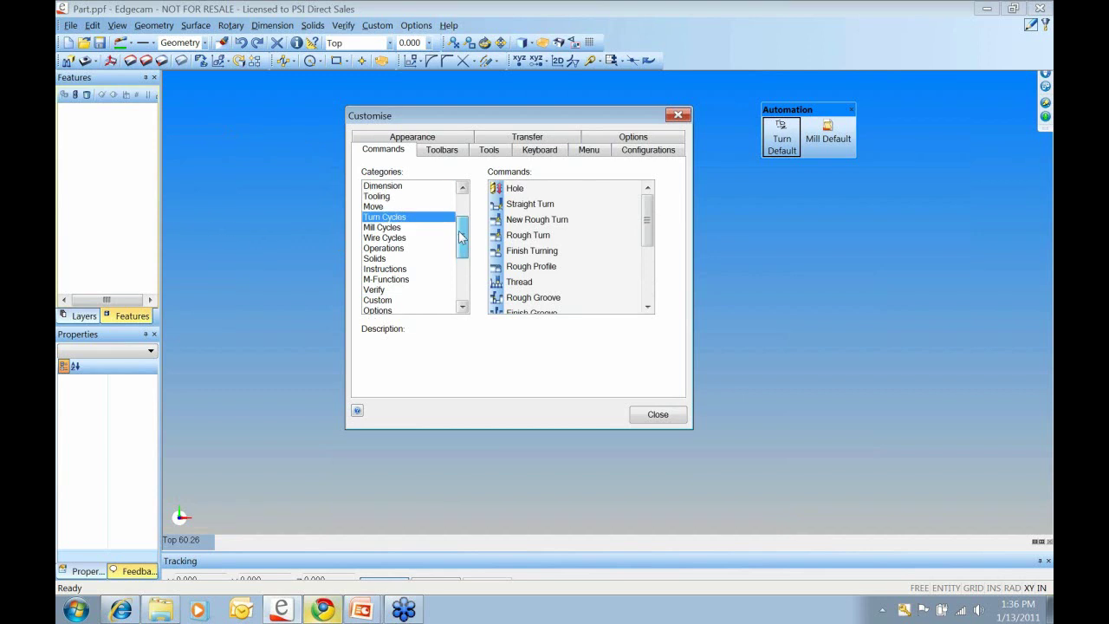
pyautogui.click(374, 196)
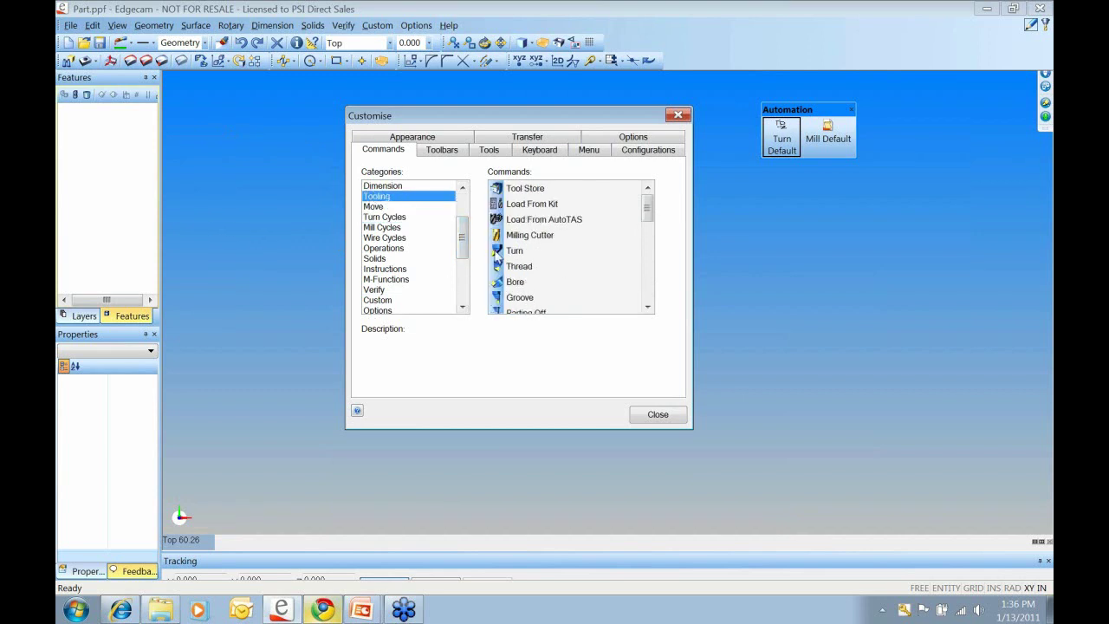
pyautogui.click(499, 251)
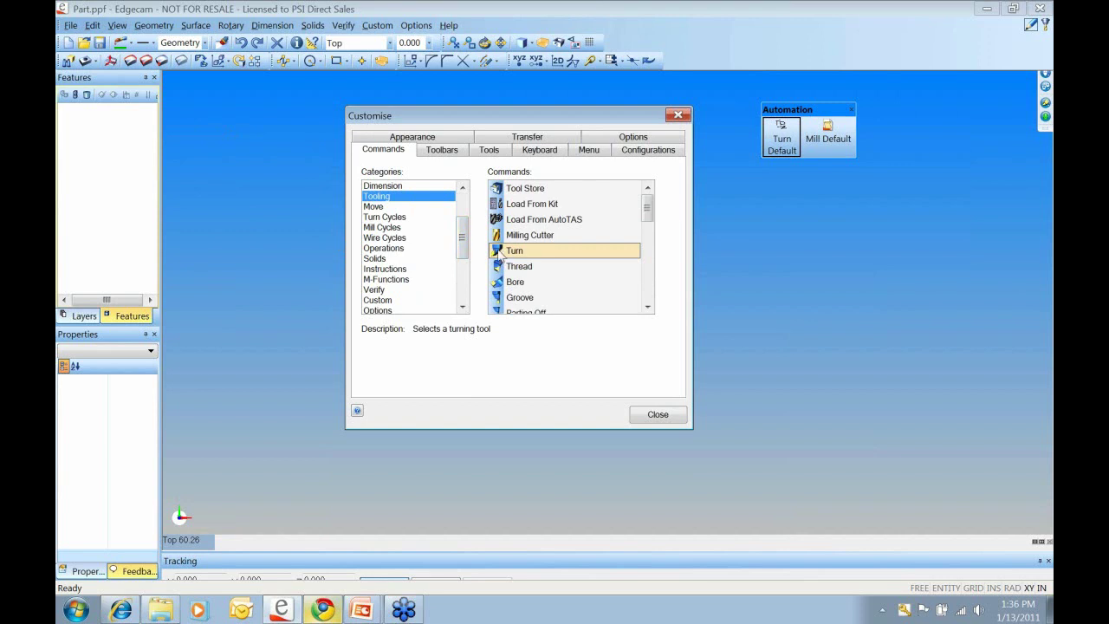
pyautogui.moveTo(500, 253); pyautogui.dragTo(808, 201)
pyautogui.rightClick(771, 140)
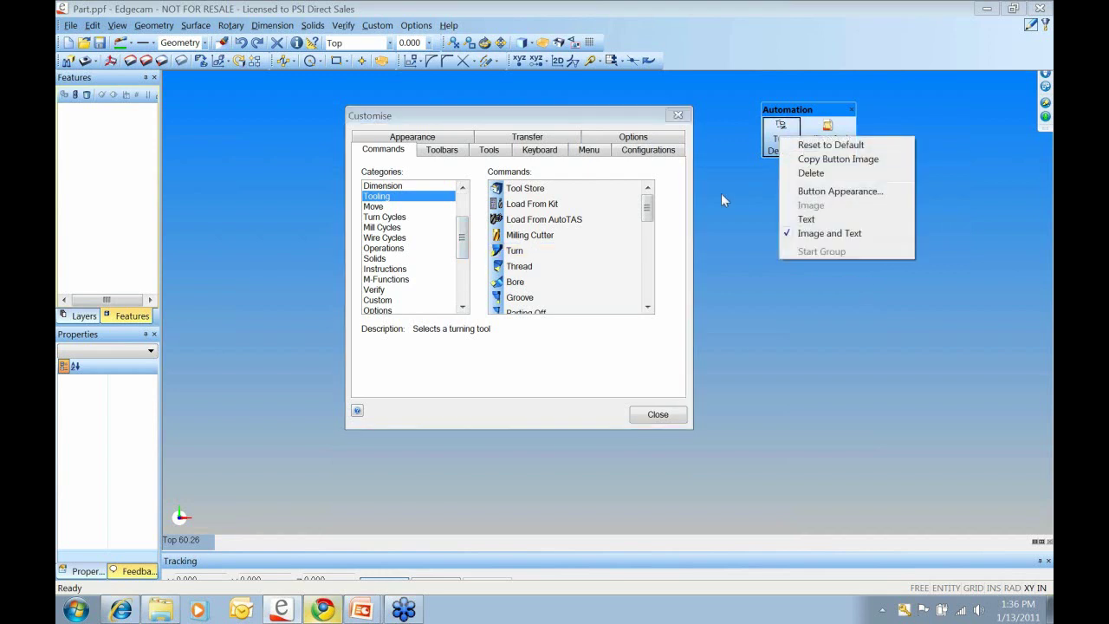
pyautogui.click(740, 214)
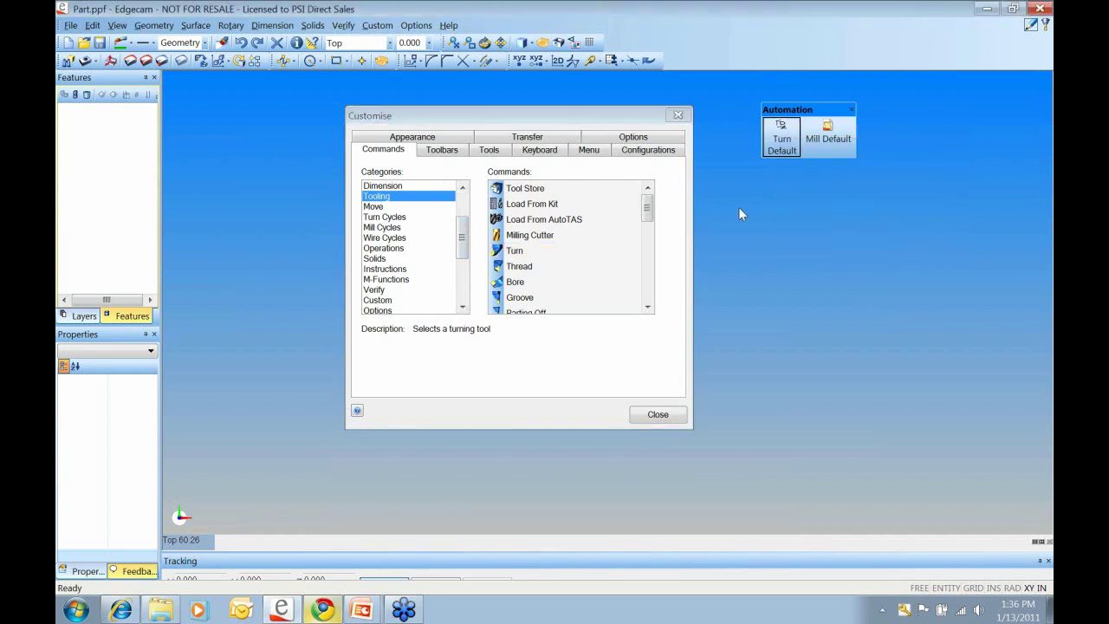
pyautogui.click(511, 251)
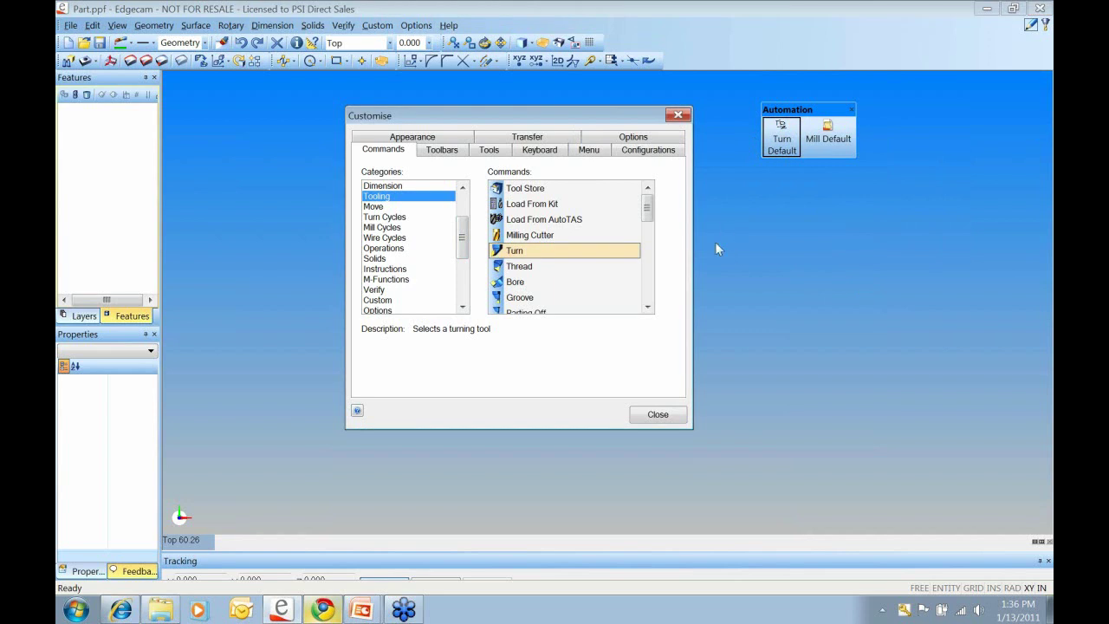
pyautogui.moveTo(552, 117); pyautogui.dragTo(486, 105)
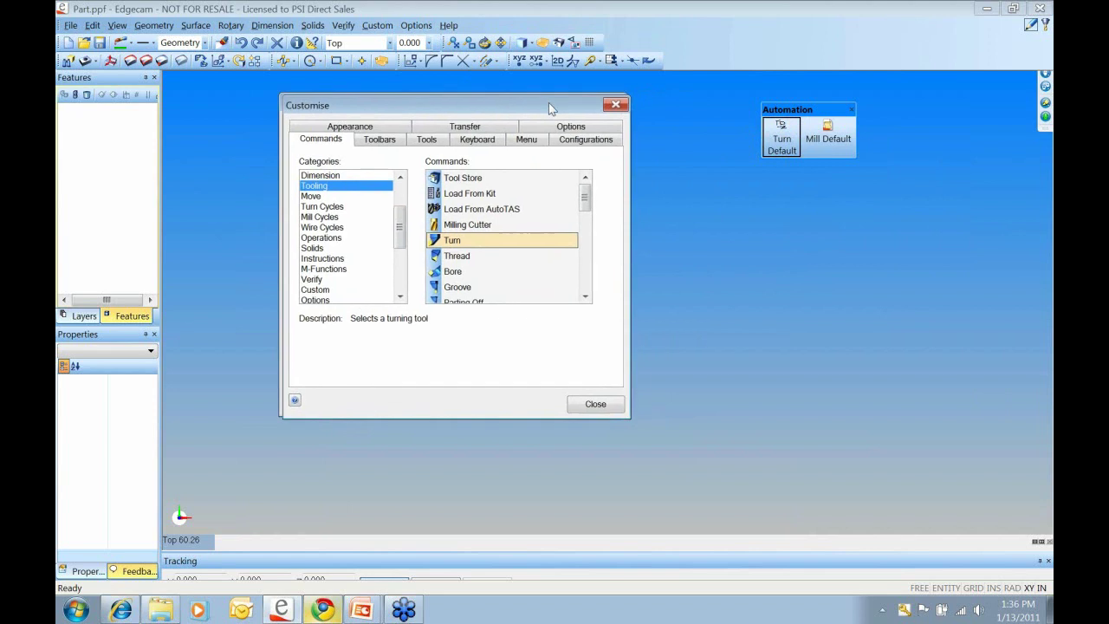
pyautogui.moveTo(549, 102); pyautogui.dragTo(581, 141)
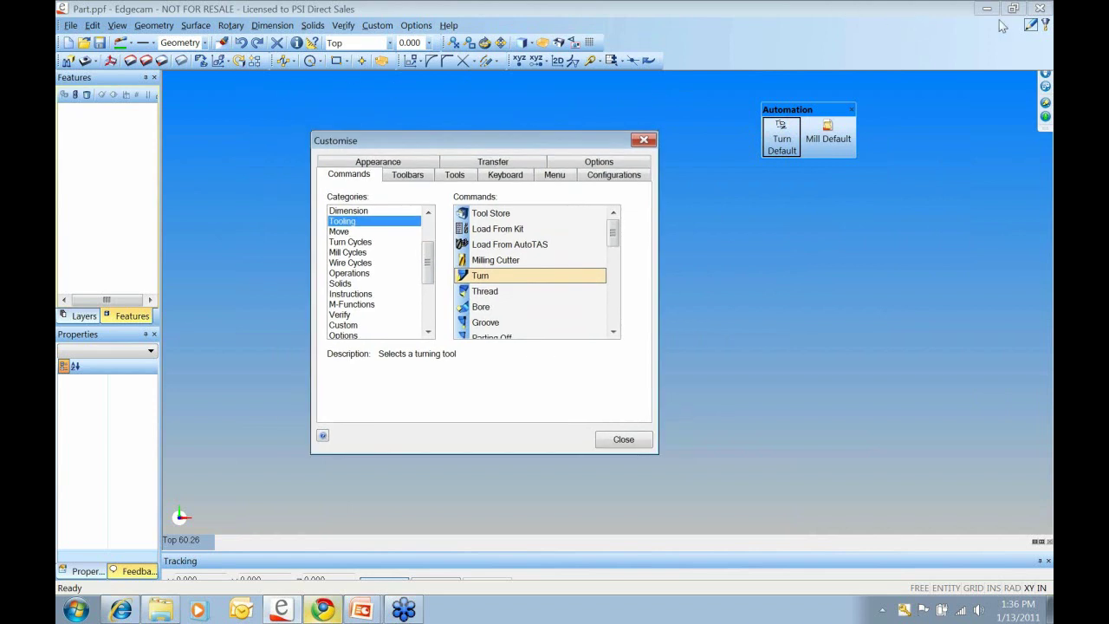
pyautogui.doubleClick(914, 3)
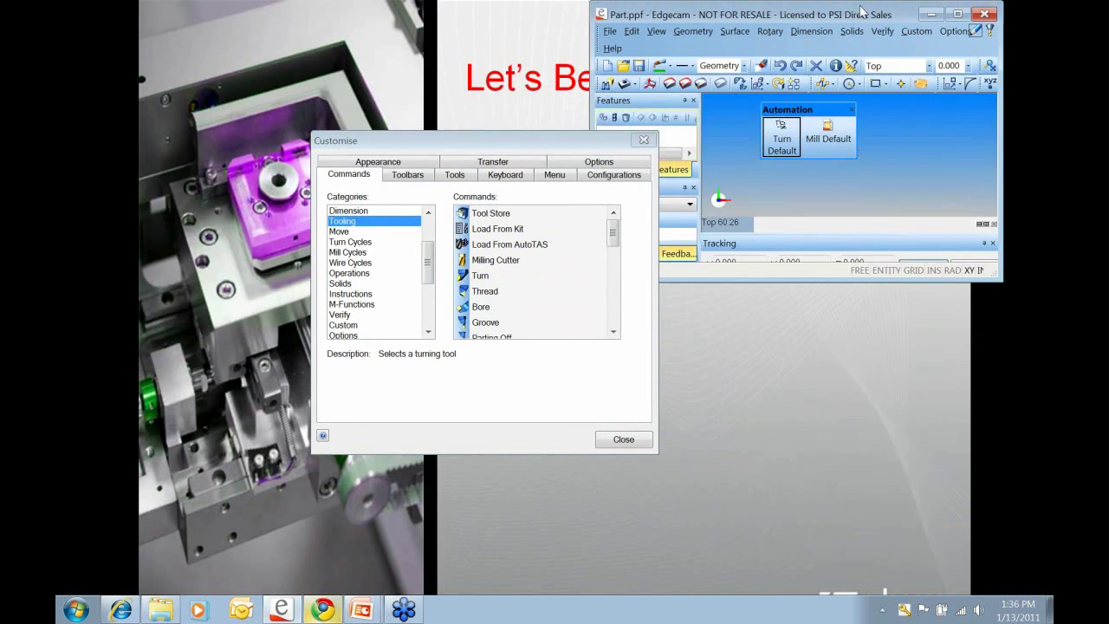
pyautogui.click(958, 14)
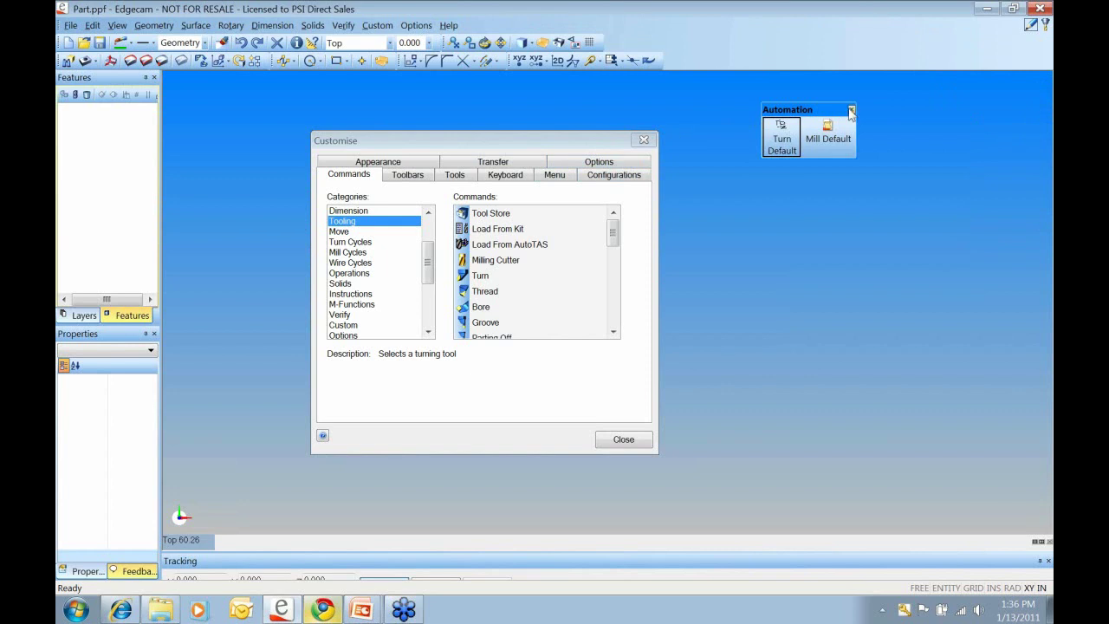
# - Hide the floating Automation toolbar and close the Customise dialog
pyautogui.click(852, 116)
pyautogui.click(643, 139)
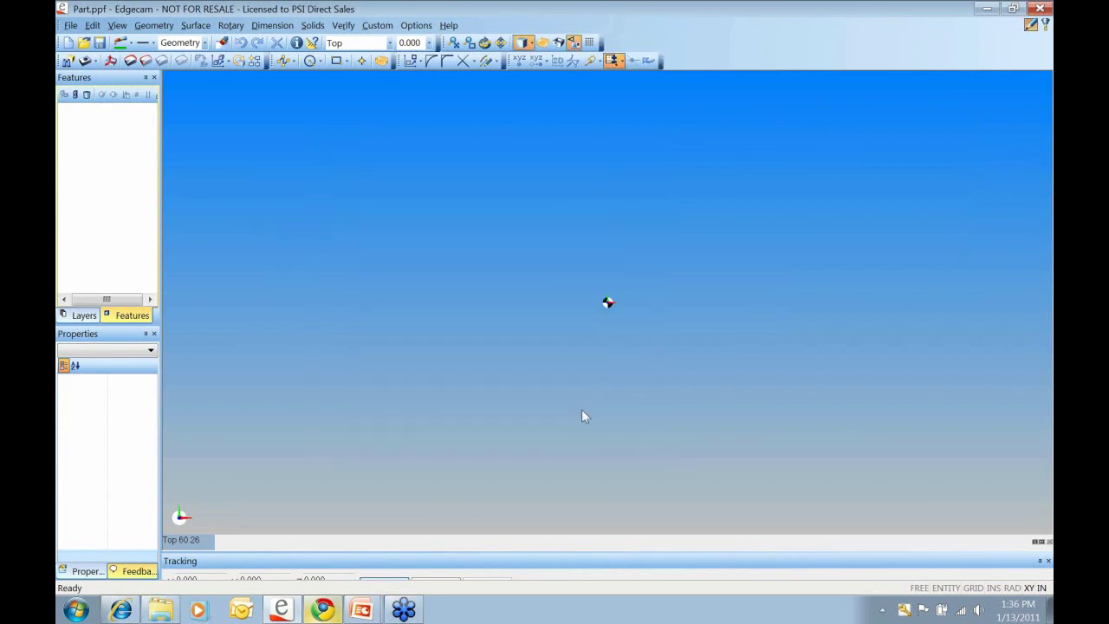
# - Create a machining sequence with the Turn discipline and the training lathe machine tool, and finish the component geometry selection
pyautogui.click(1046, 24)
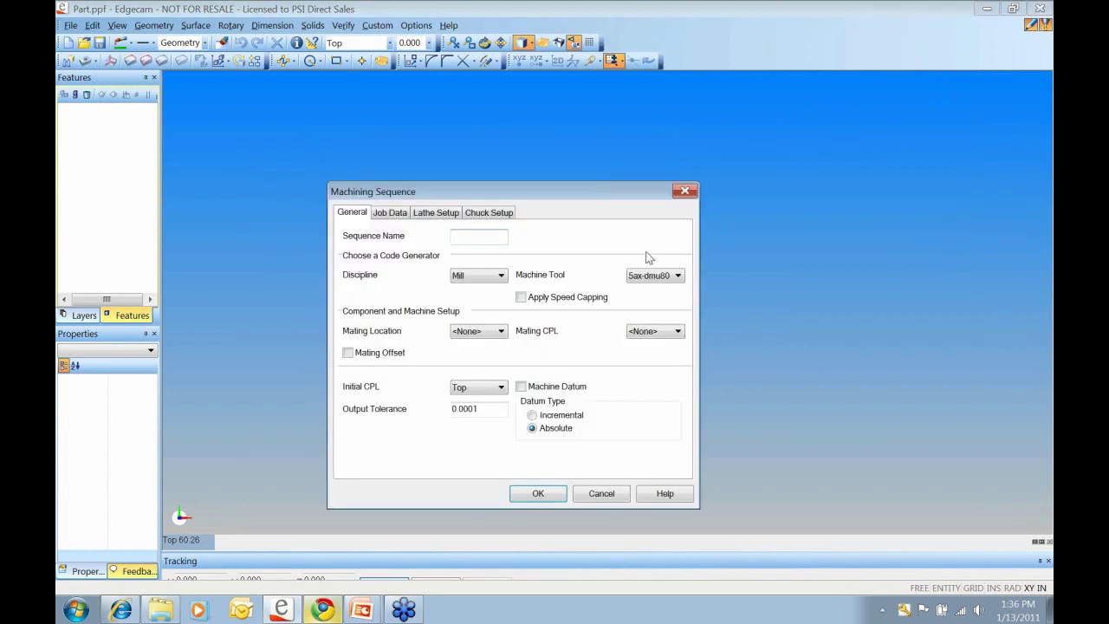
pyautogui.click(501, 274)
pyautogui.click(461, 293)
pyautogui.click(678, 276)
pyautogui.scroll(-4, 693, 338)
pyautogui.click(693, 340)
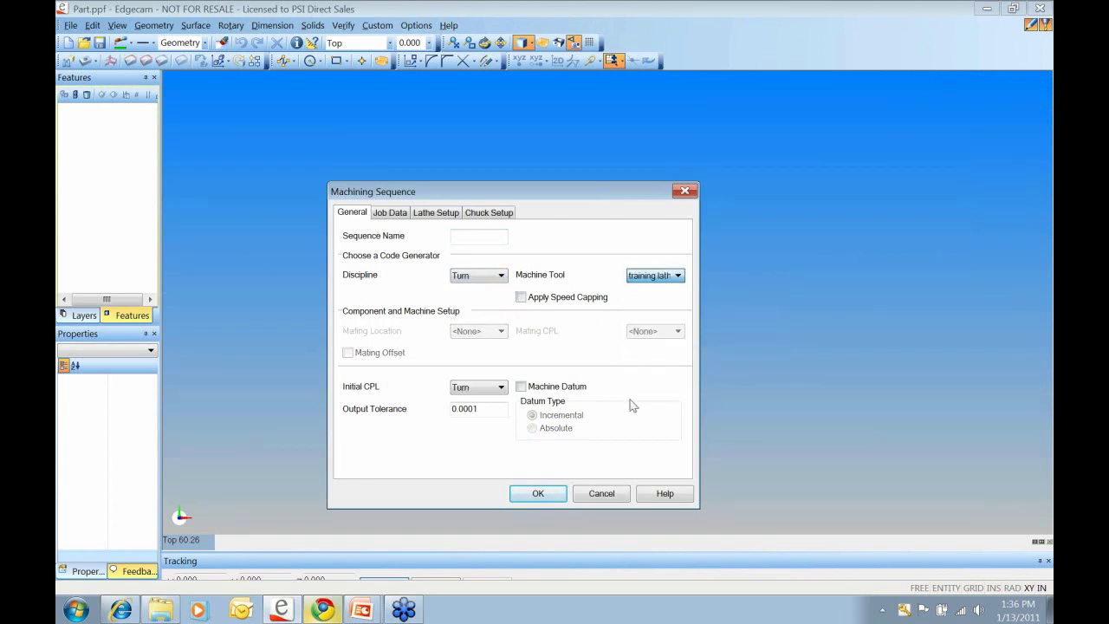
pyautogui.click(539, 494)
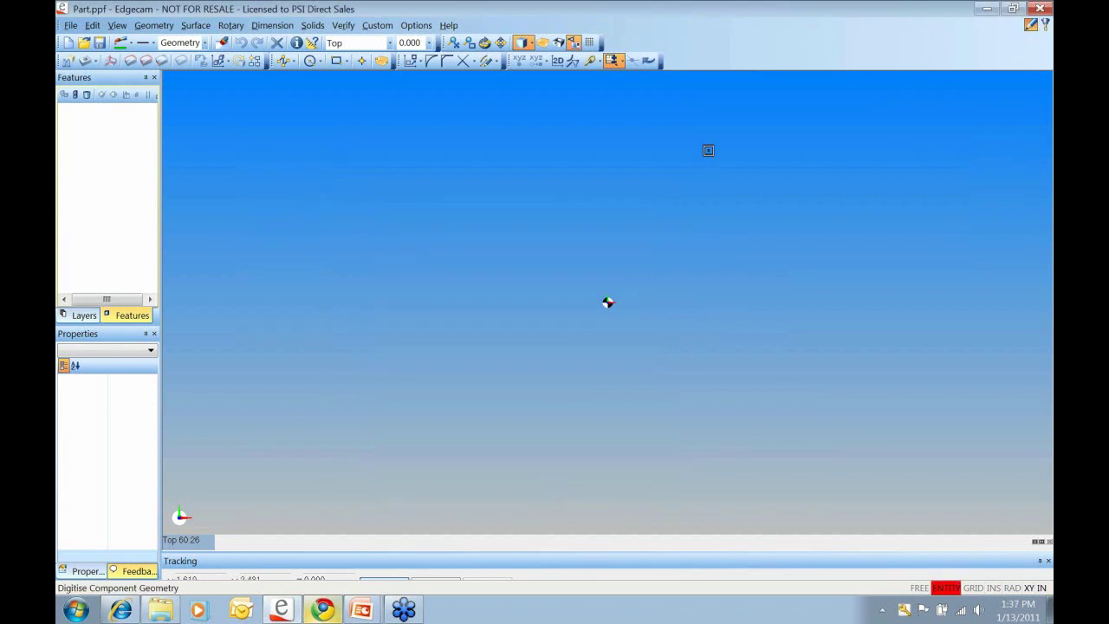
pyautogui.click(607, 303)
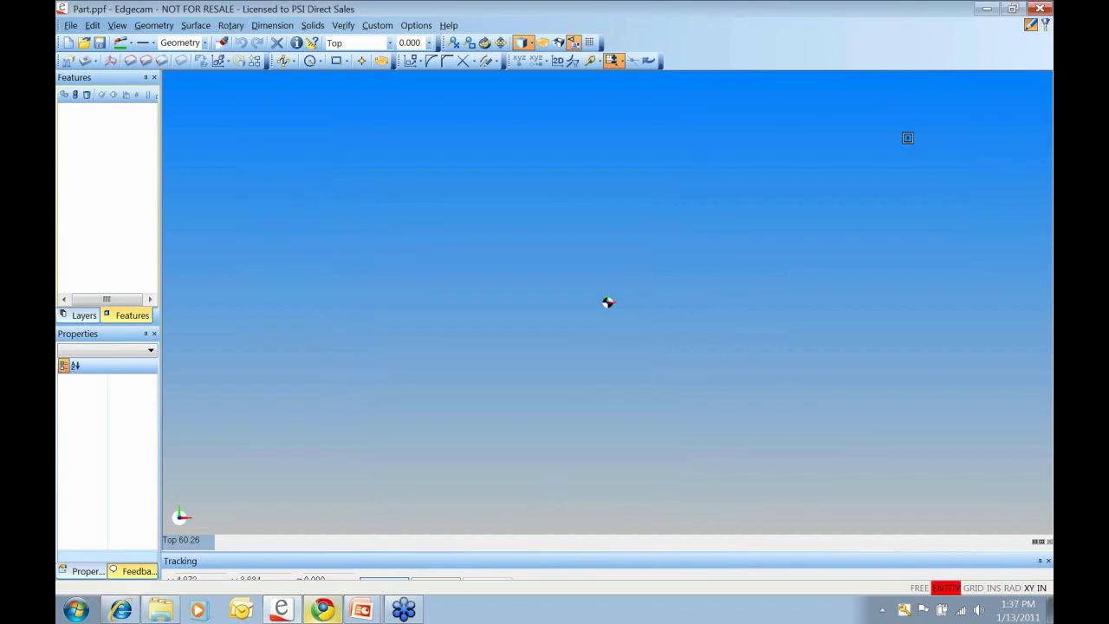
pyautogui.press('Return')
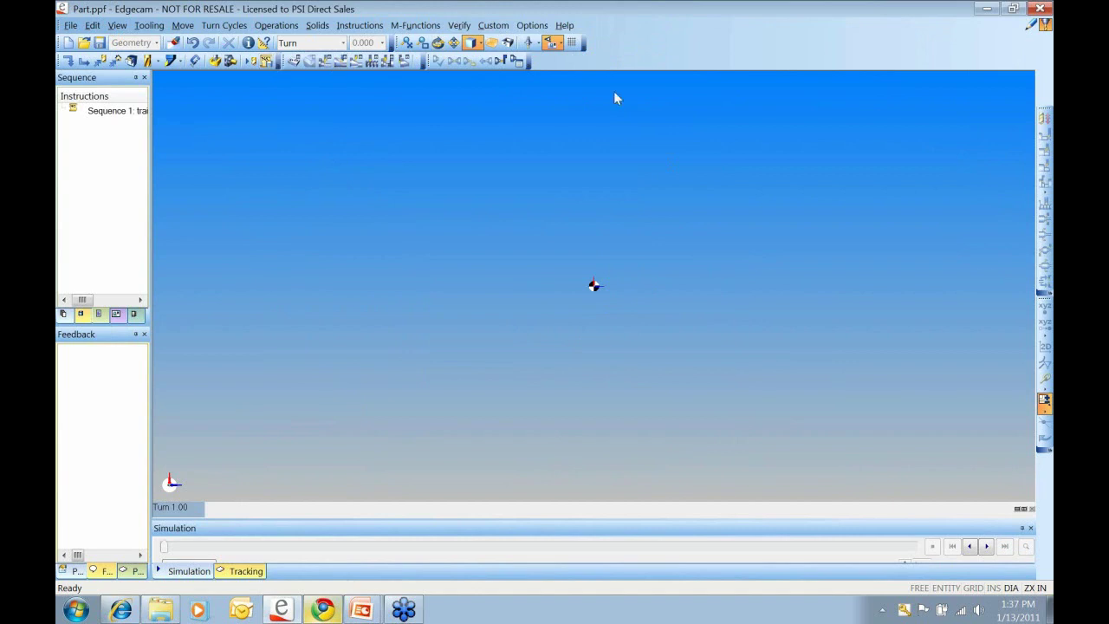
# - Open toolbar customisation in the manufacturing environment and look through the Custom category's commands for the default macros
pyautogui.rightClick(654, 60)
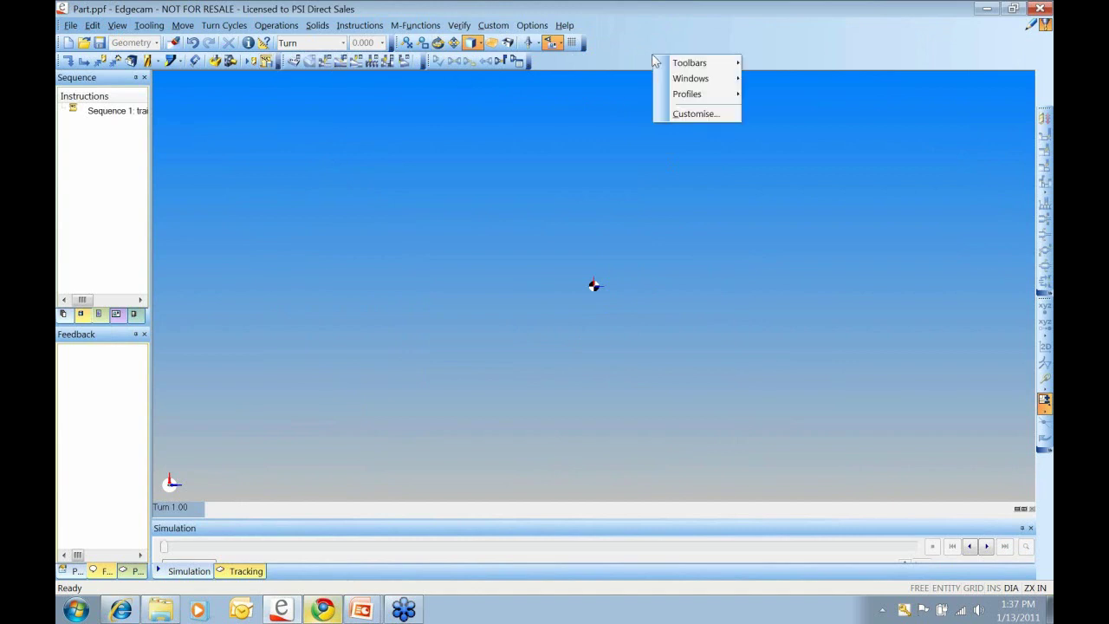
pyautogui.click(705, 114)
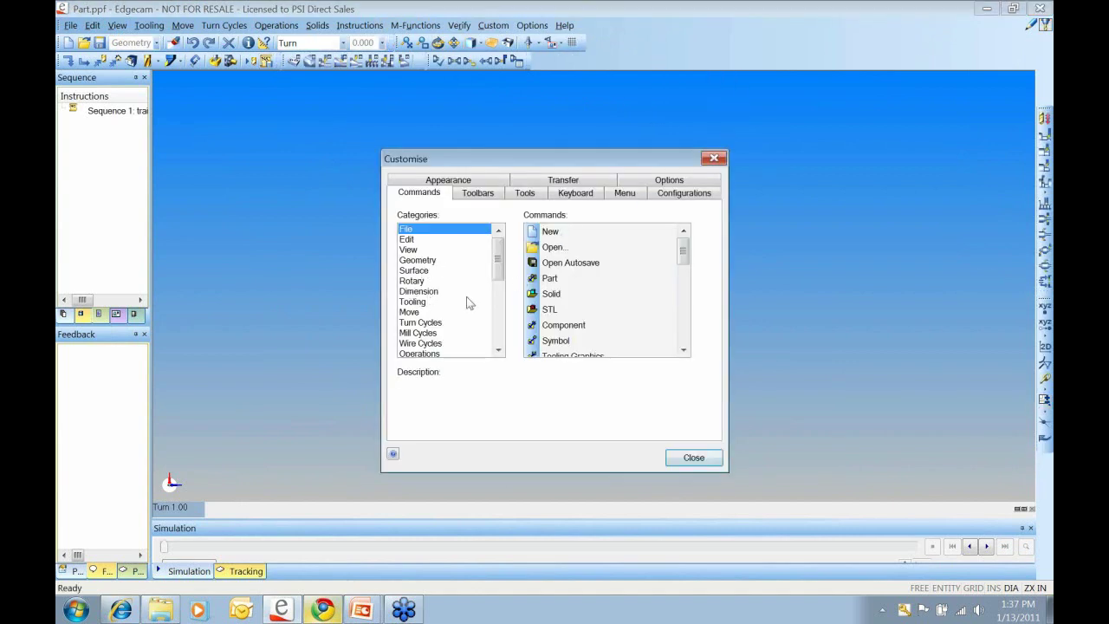
pyautogui.moveTo(497, 260); pyautogui.dragTo(498, 283)
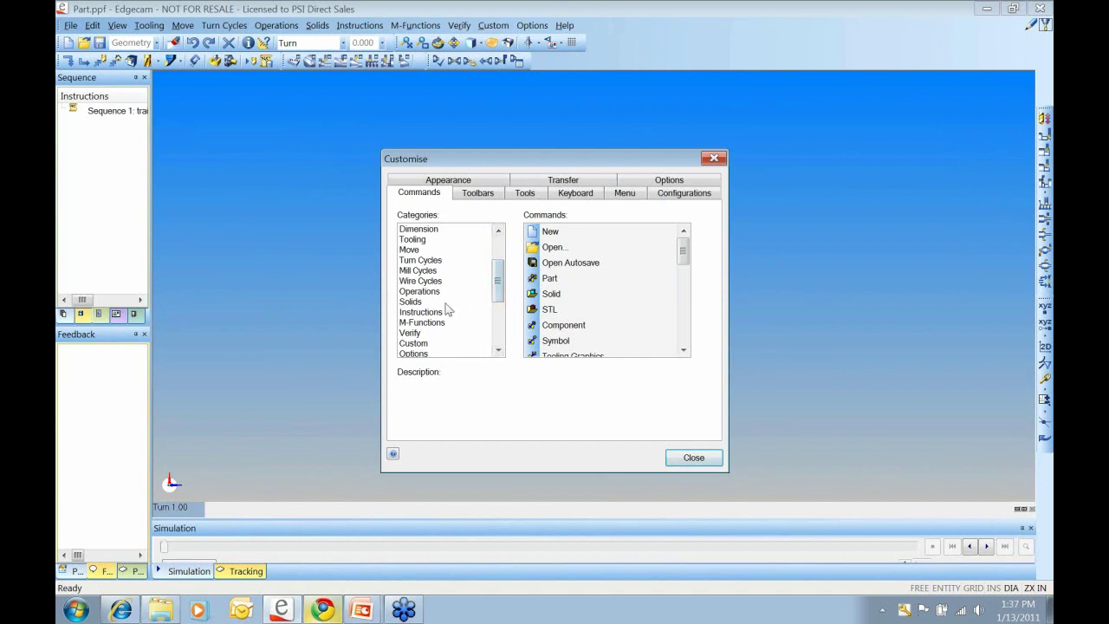
pyautogui.click(420, 343)
pyautogui.moveTo(684, 281); pyautogui.dragTo(681, 319)
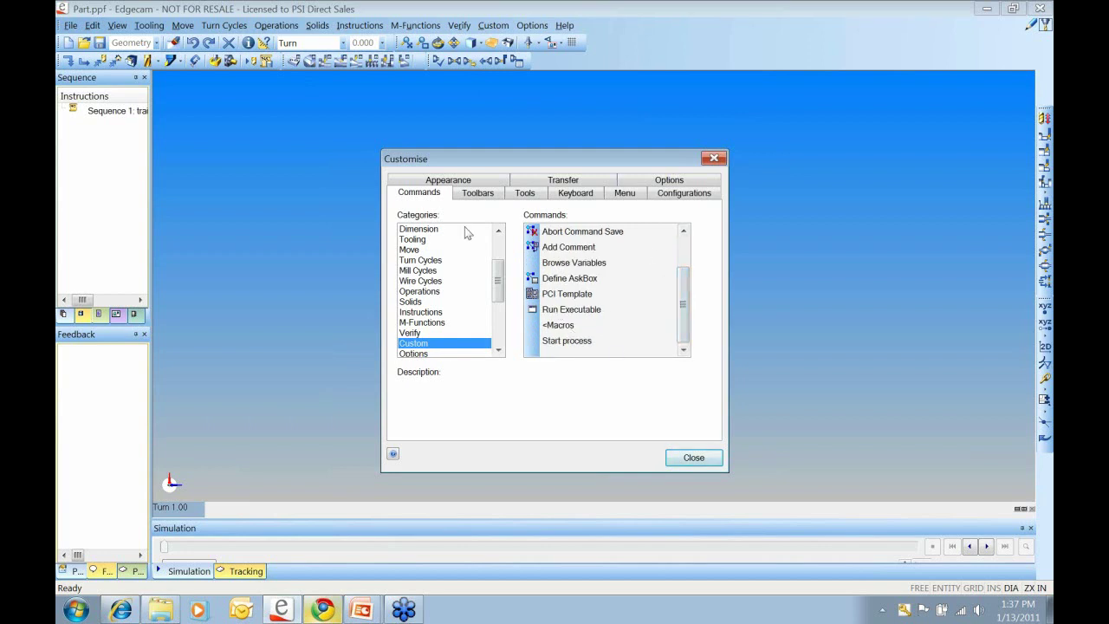
pyautogui.moveTo(685, 317); pyautogui.dragTo(685, 286)
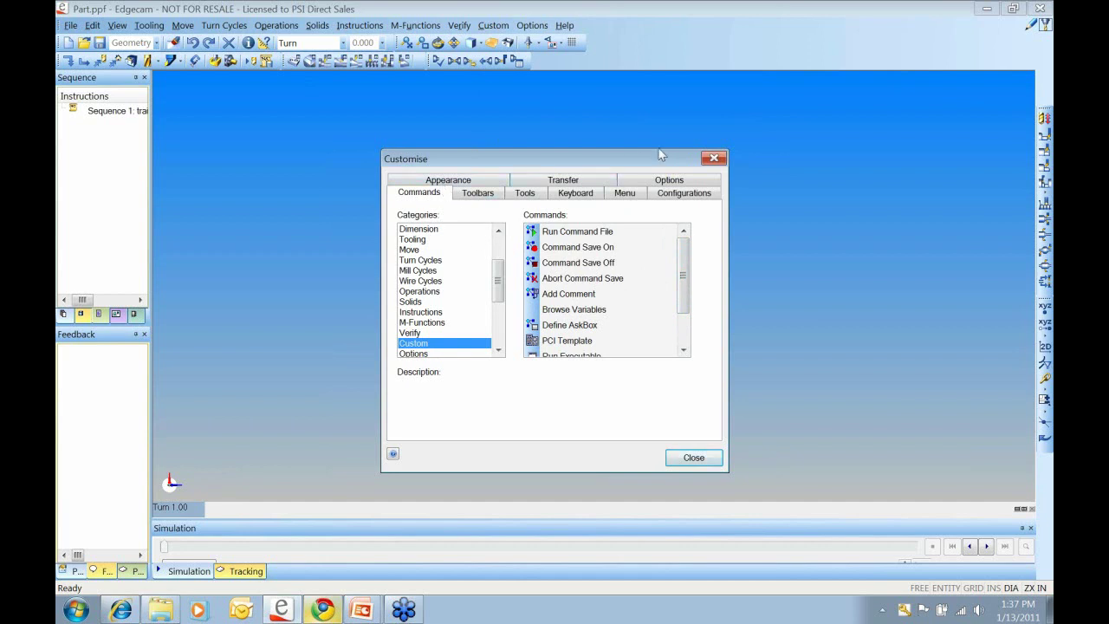
pyautogui.moveTo(644, 159); pyautogui.dragTo(662, 97)
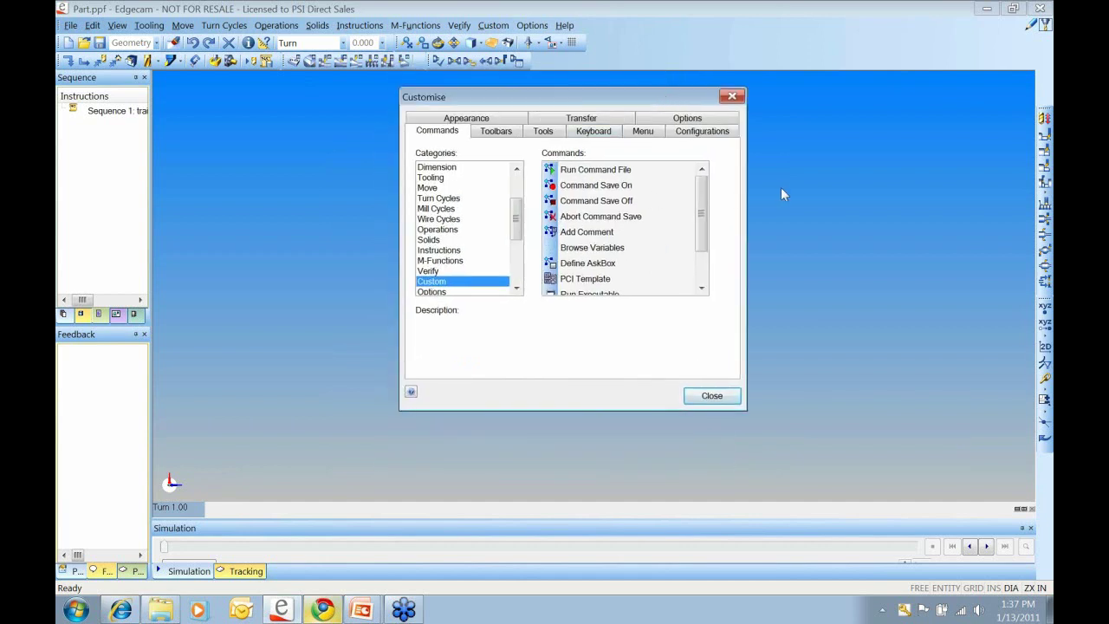
# - Create a new toolbar named Automation and place it in the empty graphics area beside the Customise dialog
pyautogui.click(492, 131)
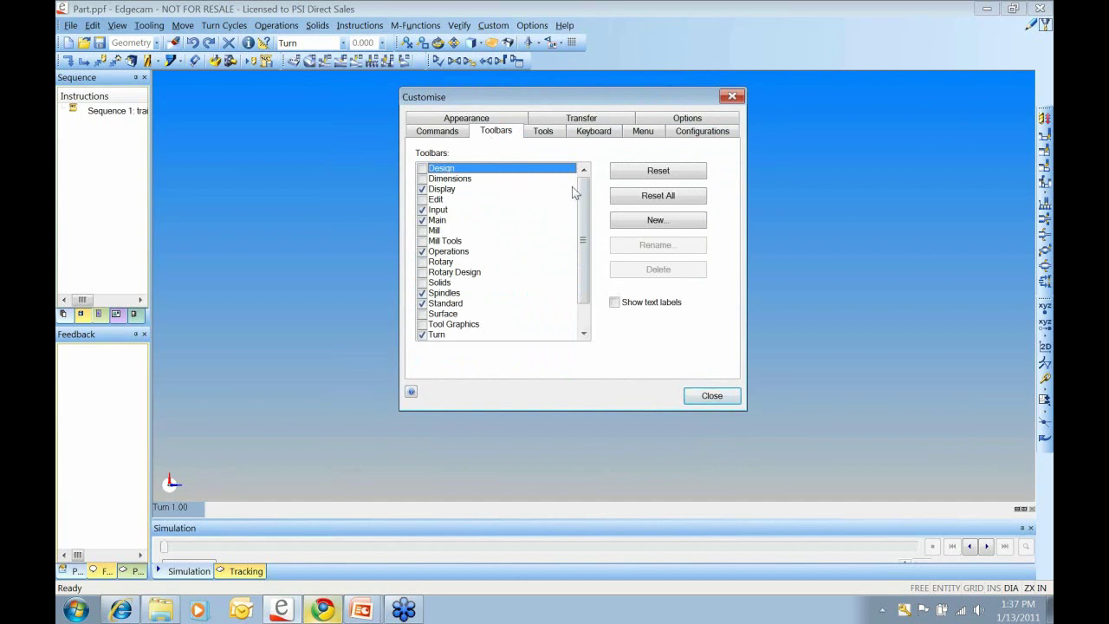
pyautogui.click(656, 222)
pyautogui.write('Automation')
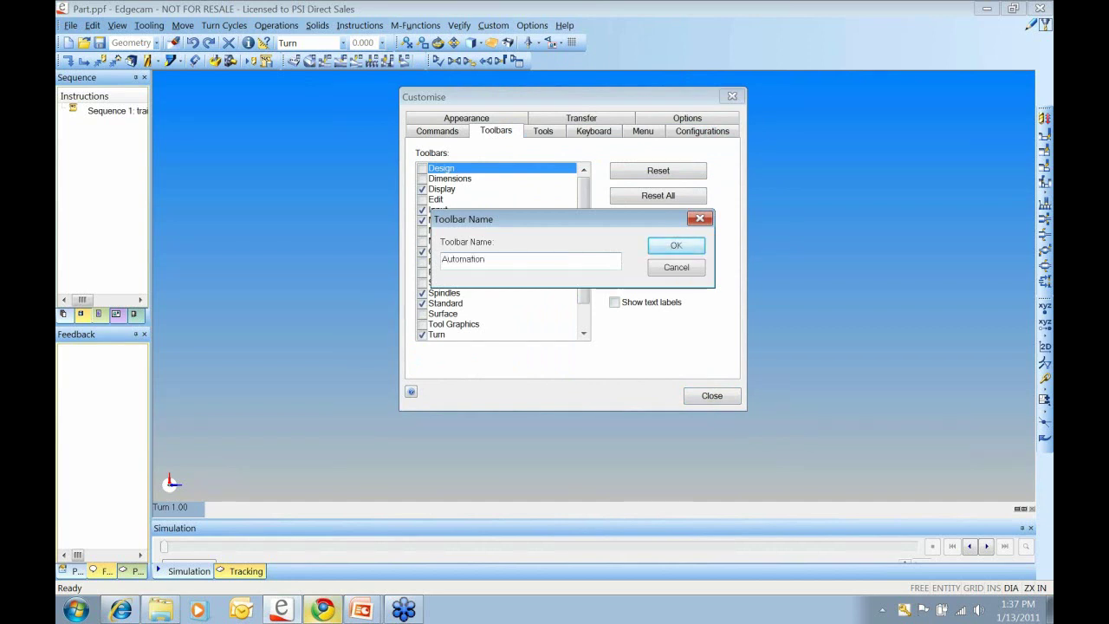
pyautogui.click(676, 246)
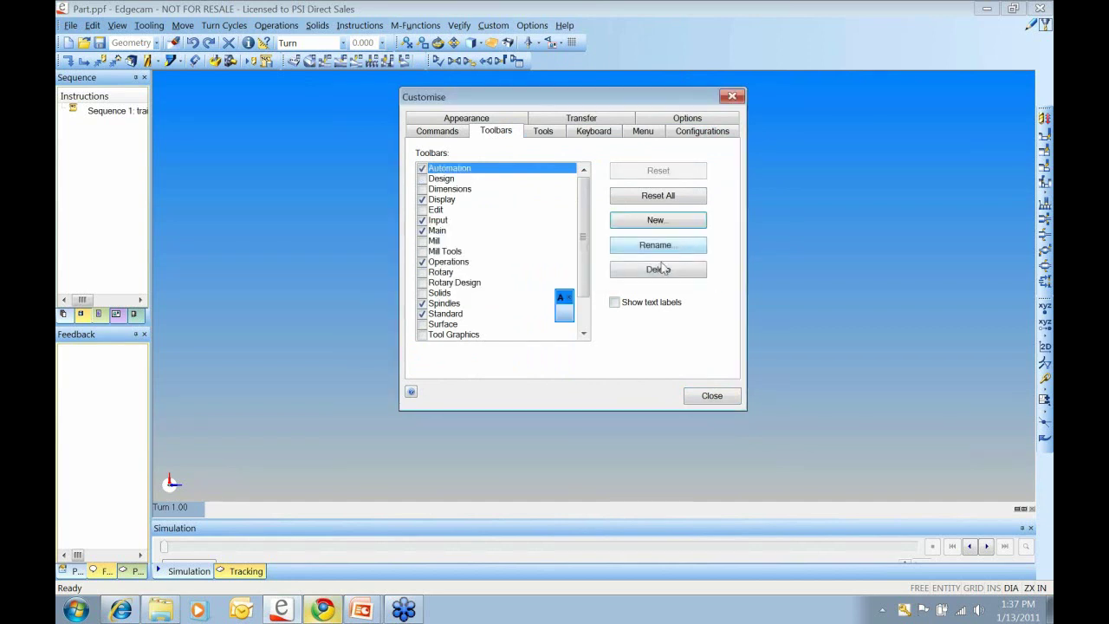
pyautogui.click(562, 296)
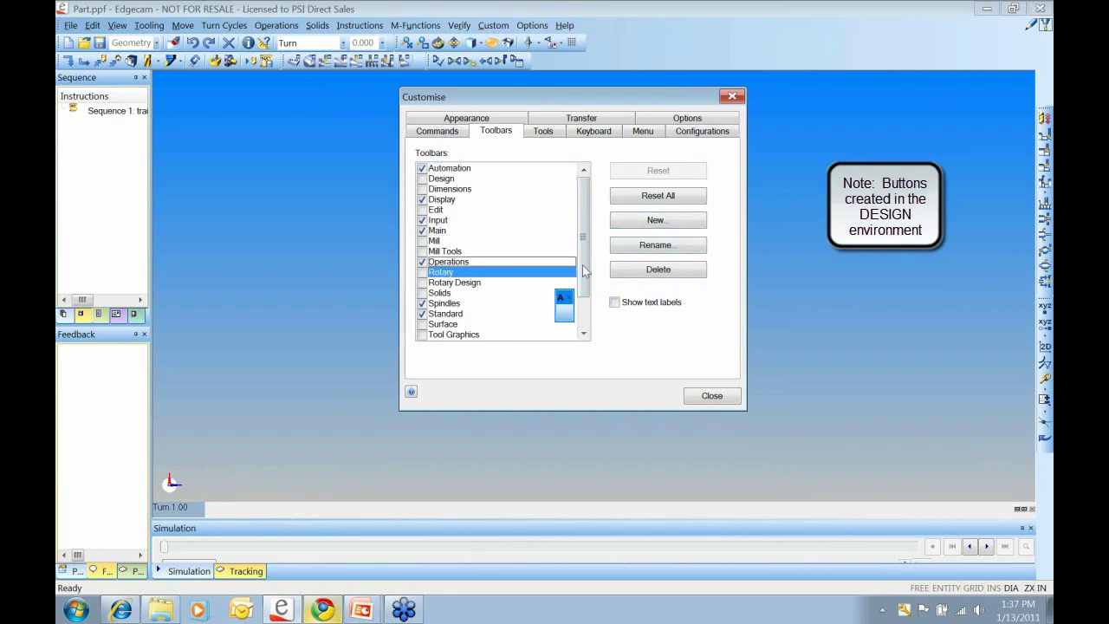
pyautogui.click(561, 283)
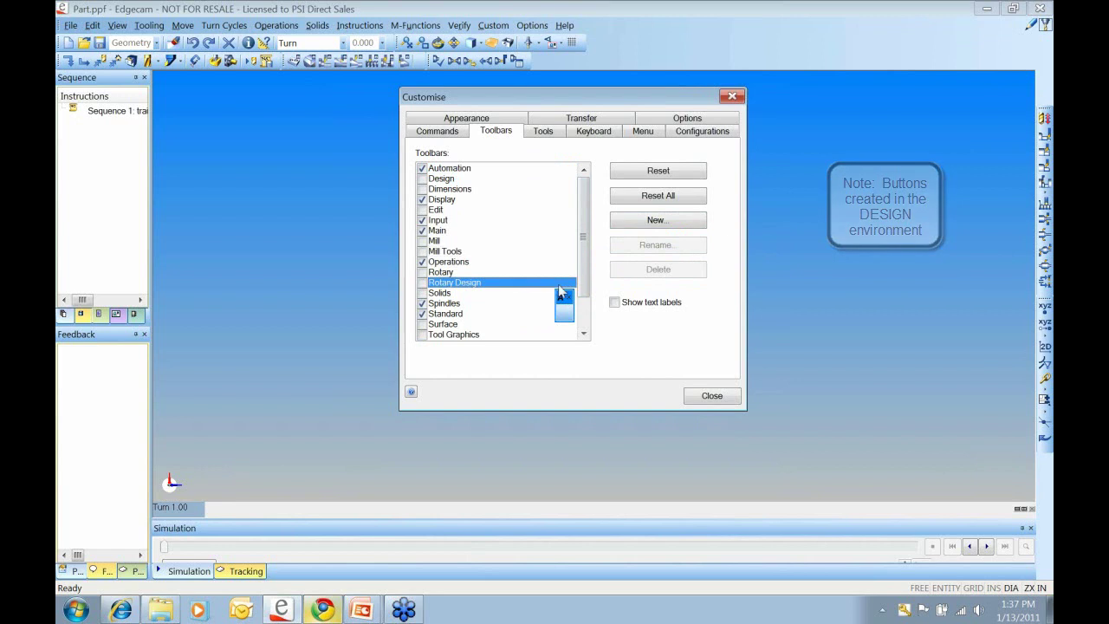
pyautogui.moveTo(564, 307); pyautogui.dragTo(813, 216)
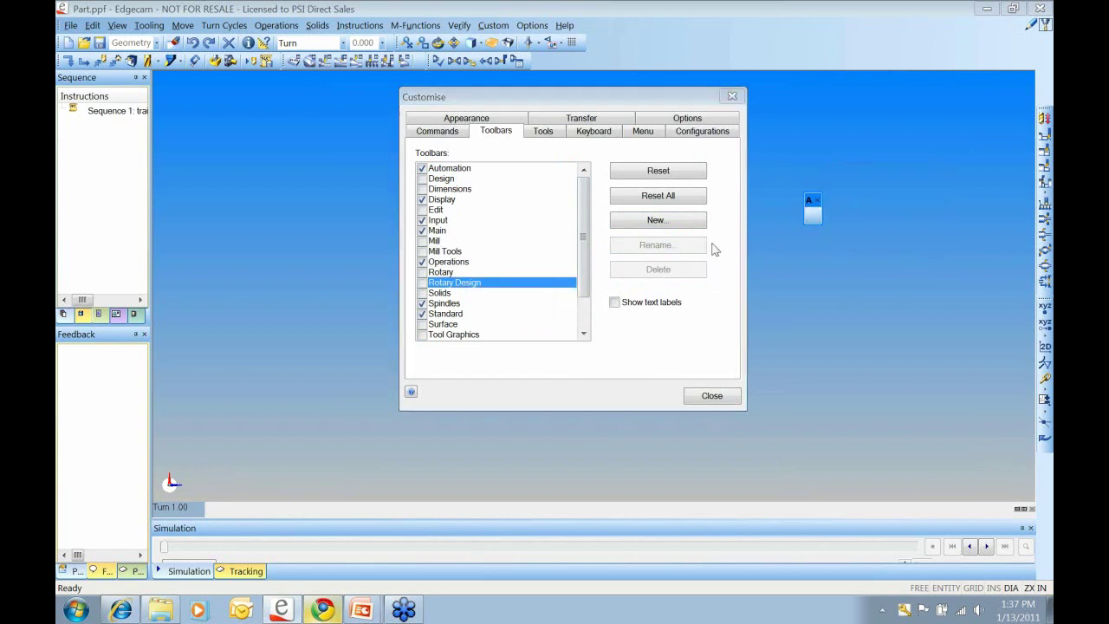
# - Add two custom tool entries named Mill default and Turn Default
pyautogui.click(544, 132)
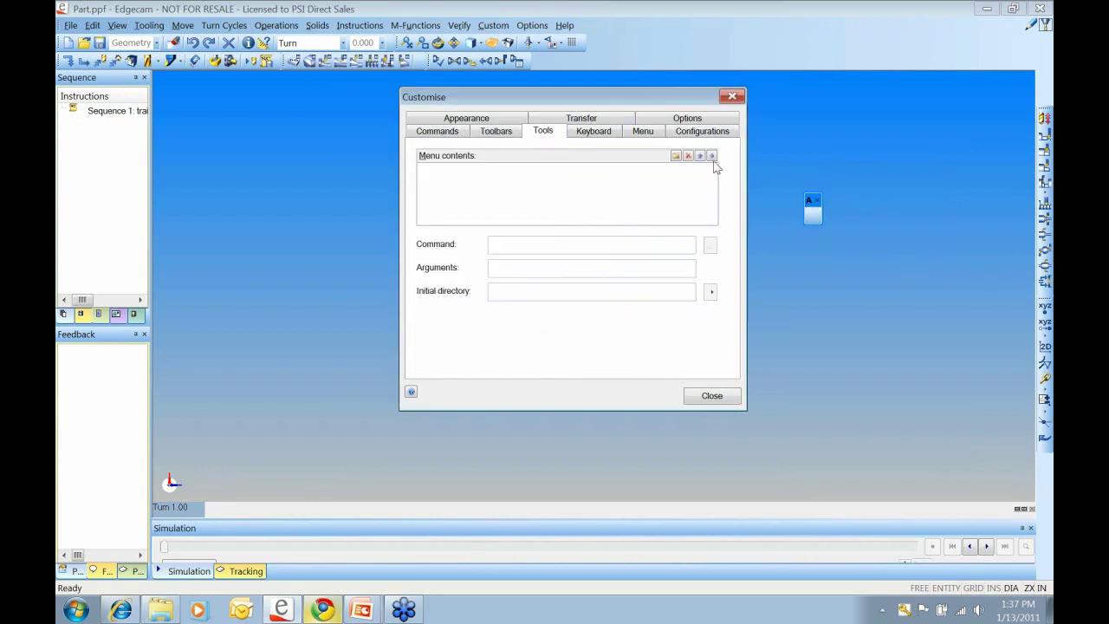
pyautogui.click(675, 156)
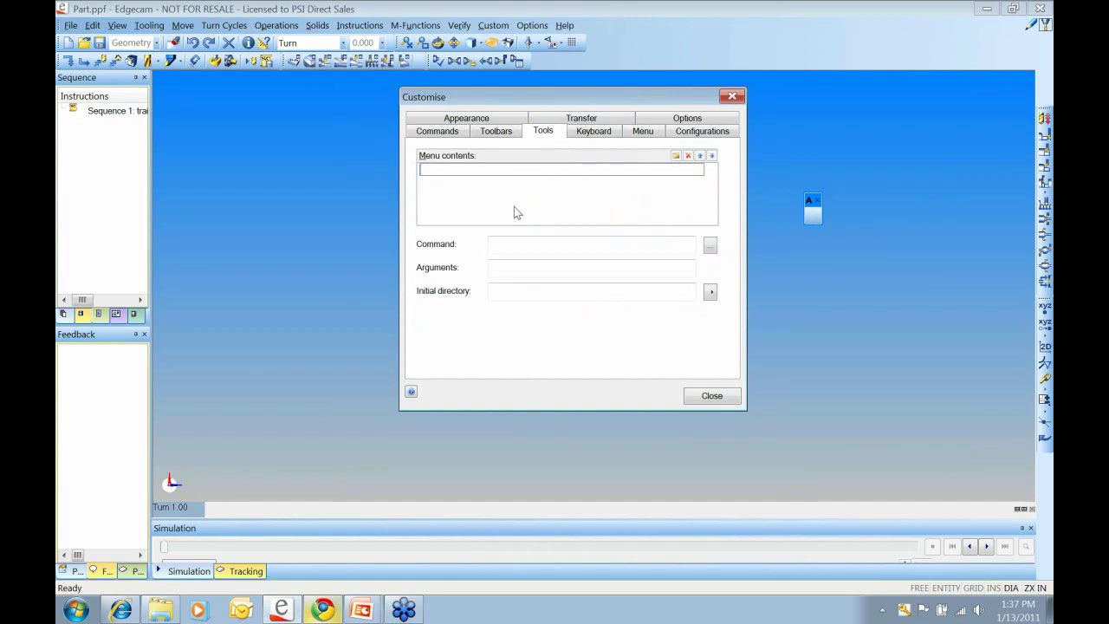
pyautogui.write('Mill default')
pyautogui.press('Return')
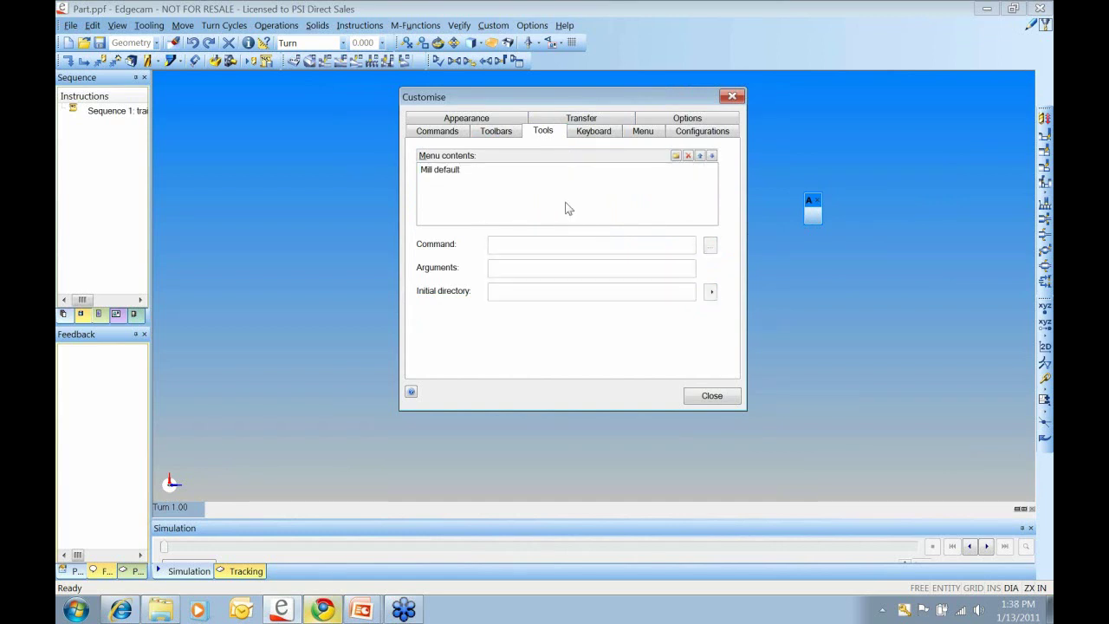
pyautogui.click(675, 156)
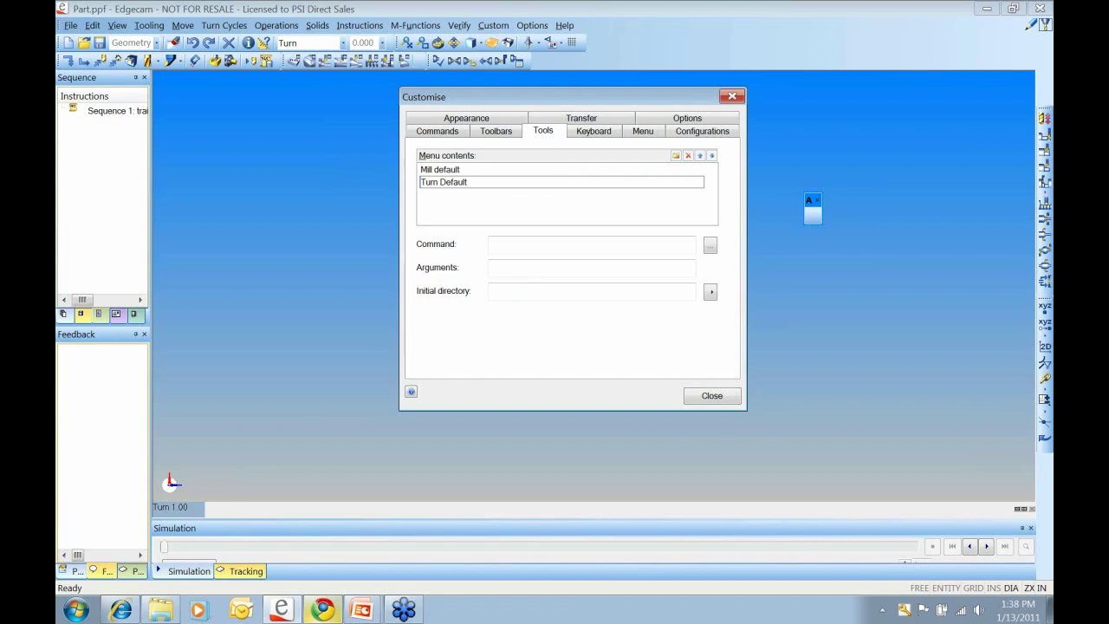
pyautogui.press('Return')
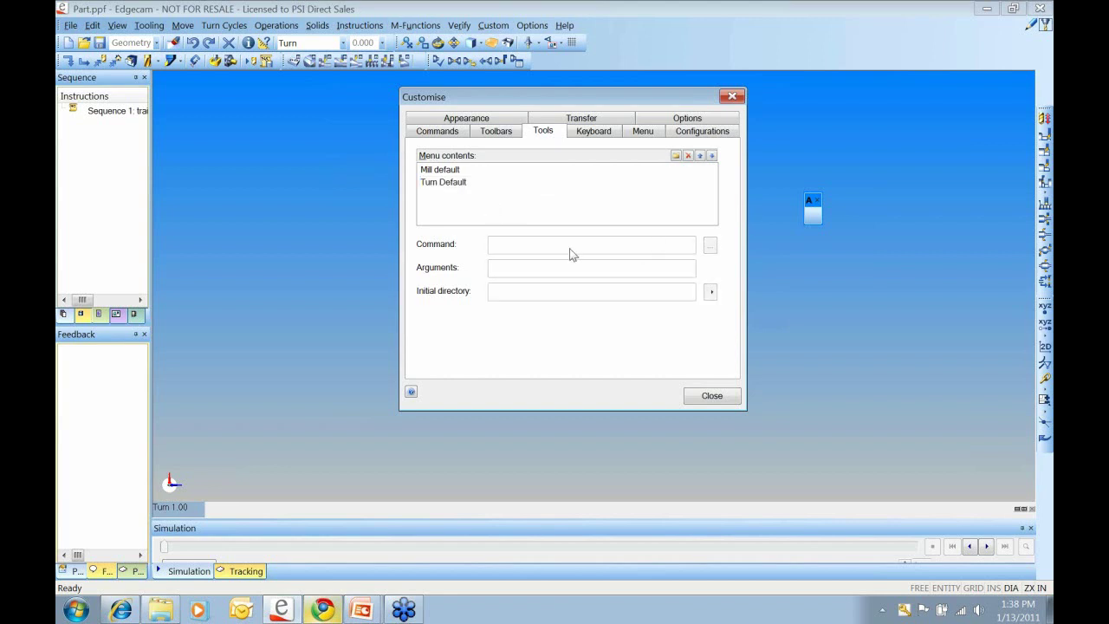
# - Assign the Discipline-mill.pci file from the Tech Thursday folder as the command of the Mill default entry
pyautogui.click(439, 170)
pyautogui.click(711, 248)
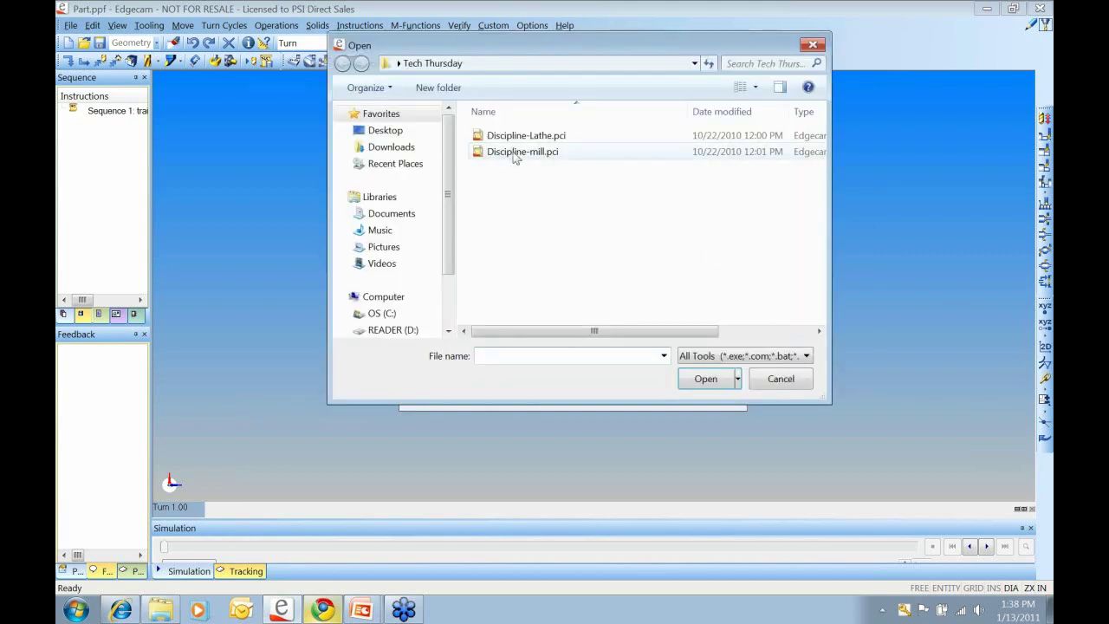
pyautogui.click(519, 151)
pyautogui.click(707, 379)
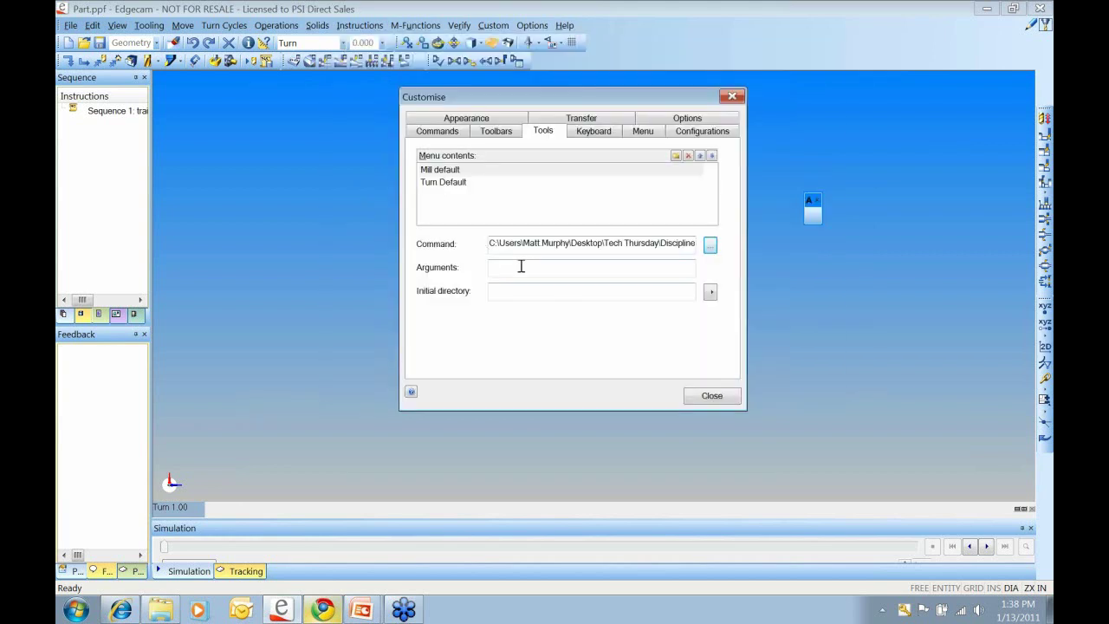
# - Assign the Discipline-Lathe.pci file from the Tech Thursday folder as the command of the Turn Default entry
pyautogui.click(457, 183)
pyautogui.click(457, 183)
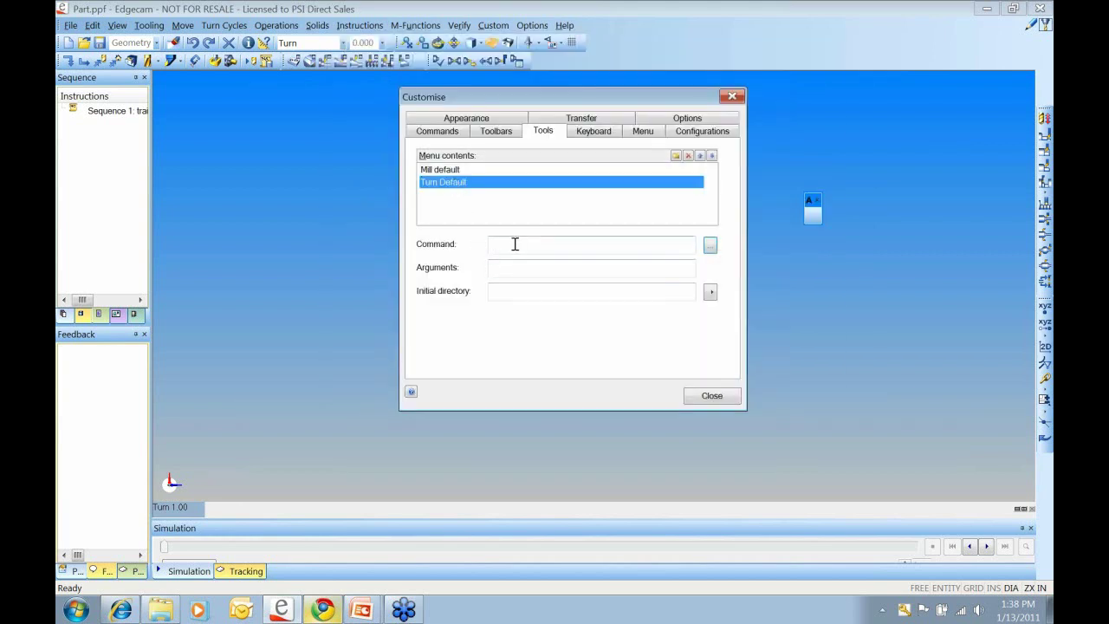
pyautogui.click(515, 247)
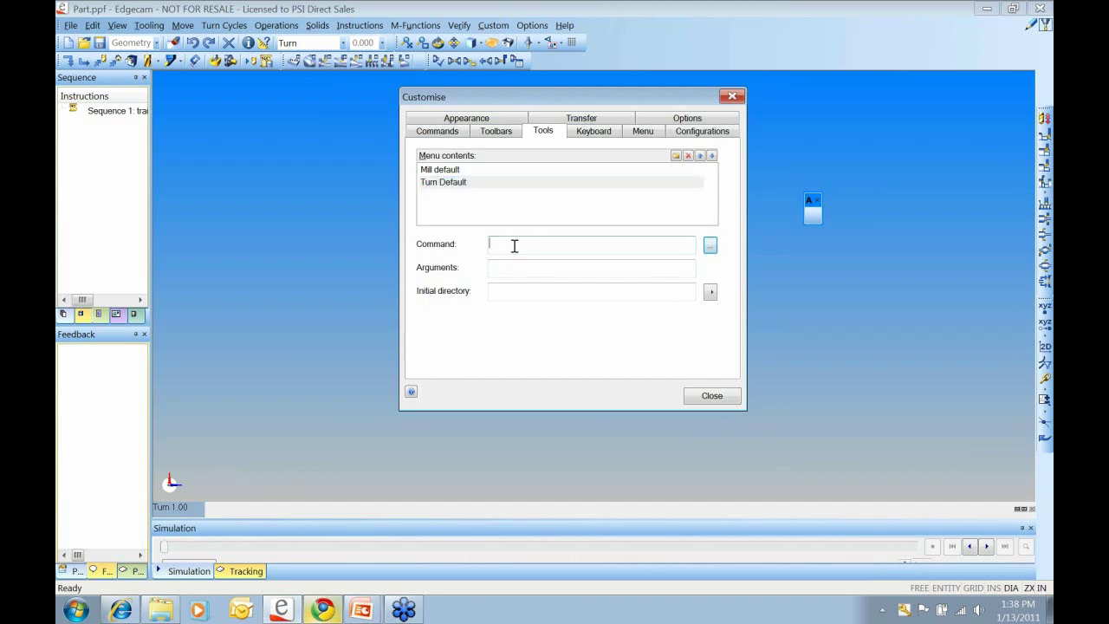
pyautogui.click(711, 246)
pyautogui.click(529, 137)
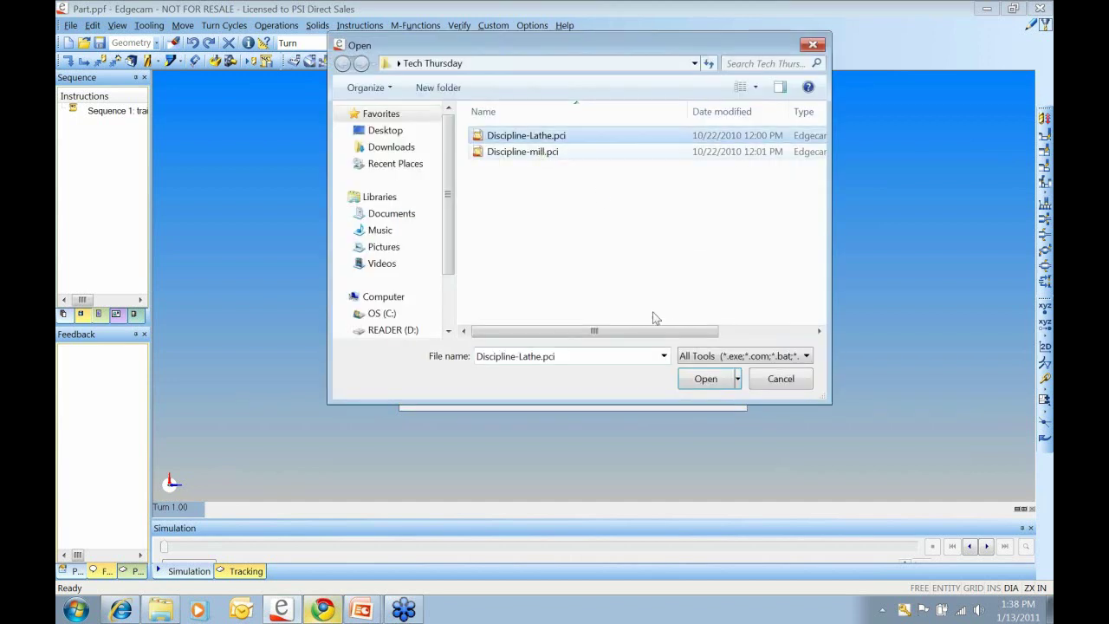
pyautogui.click(708, 382)
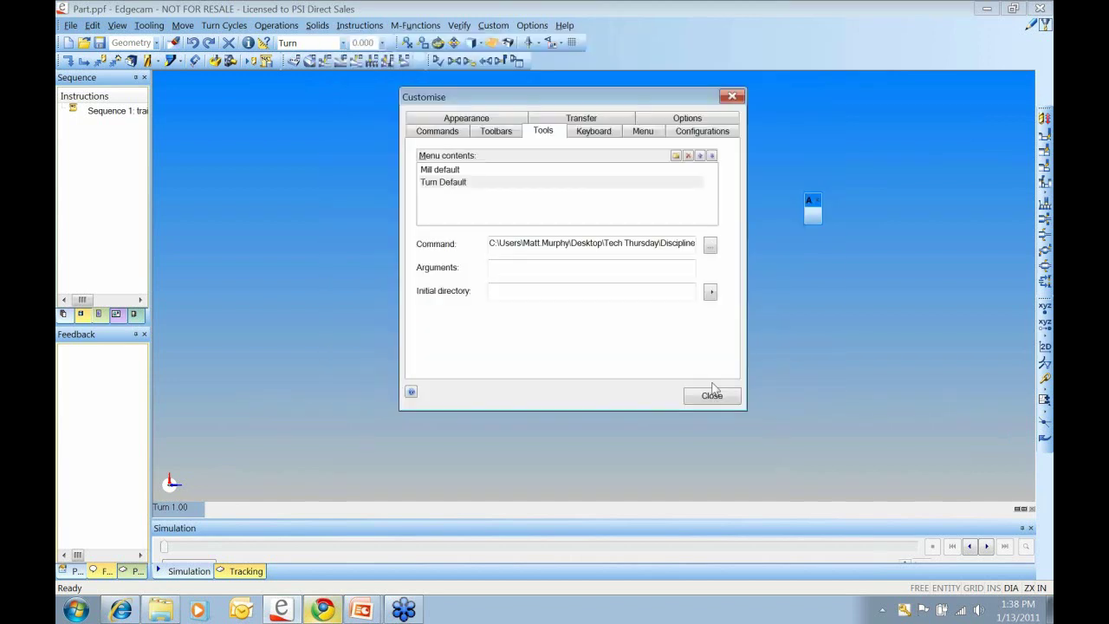
# - Check the Mill default tool entry's command and return to the Custom category's command list
pyautogui.click(497, 132)
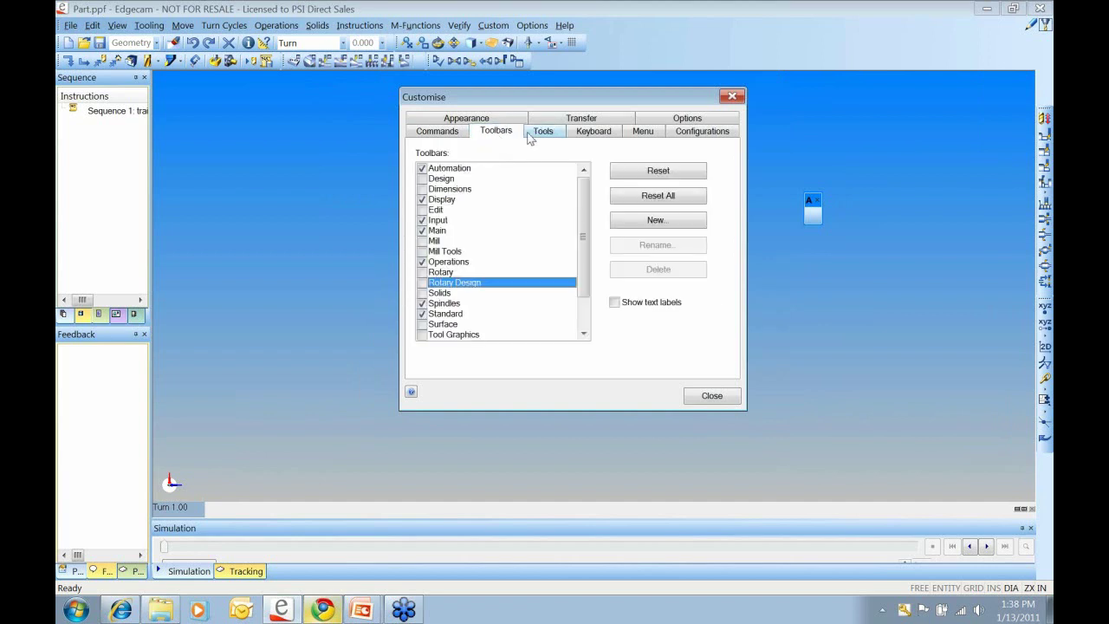
pyautogui.click(544, 132)
pyautogui.click(448, 171)
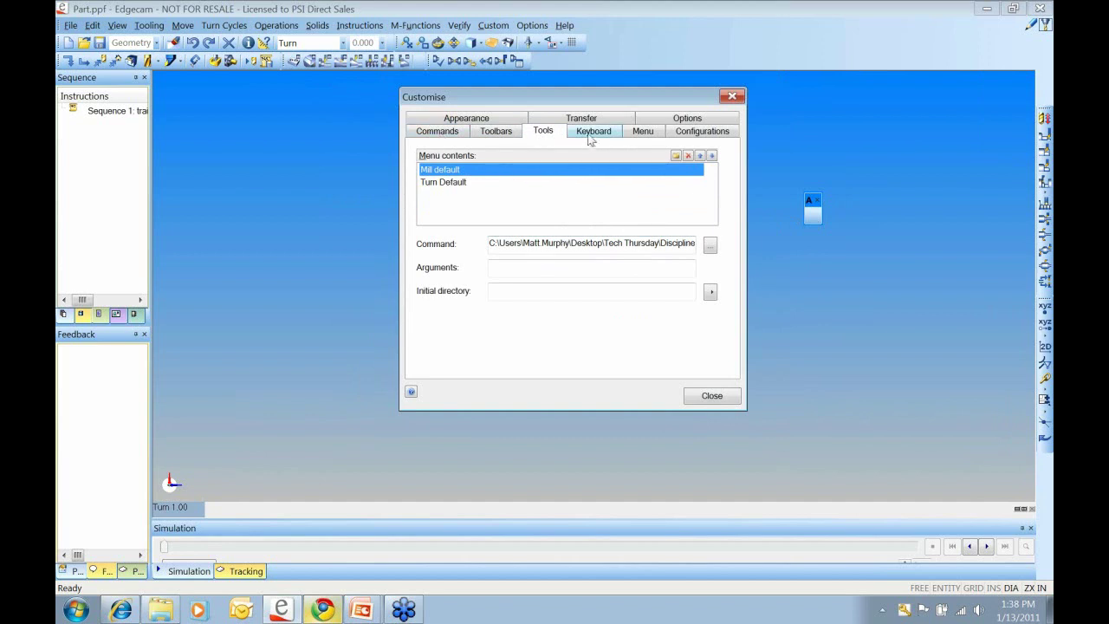
pyautogui.click(496, 133)
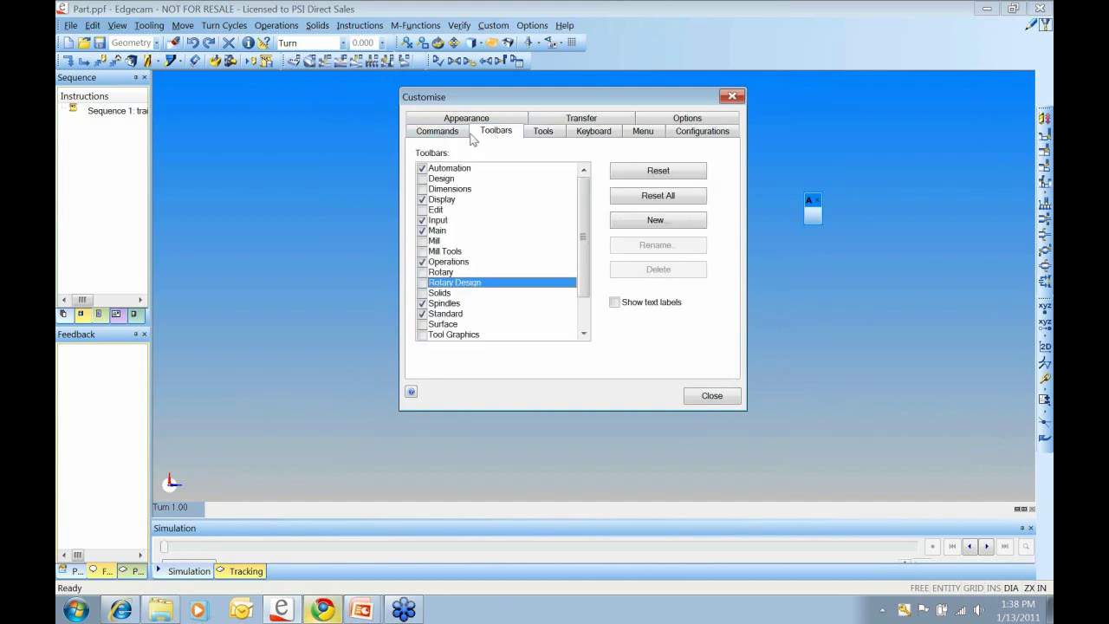
pyautogui.click(451, 134)
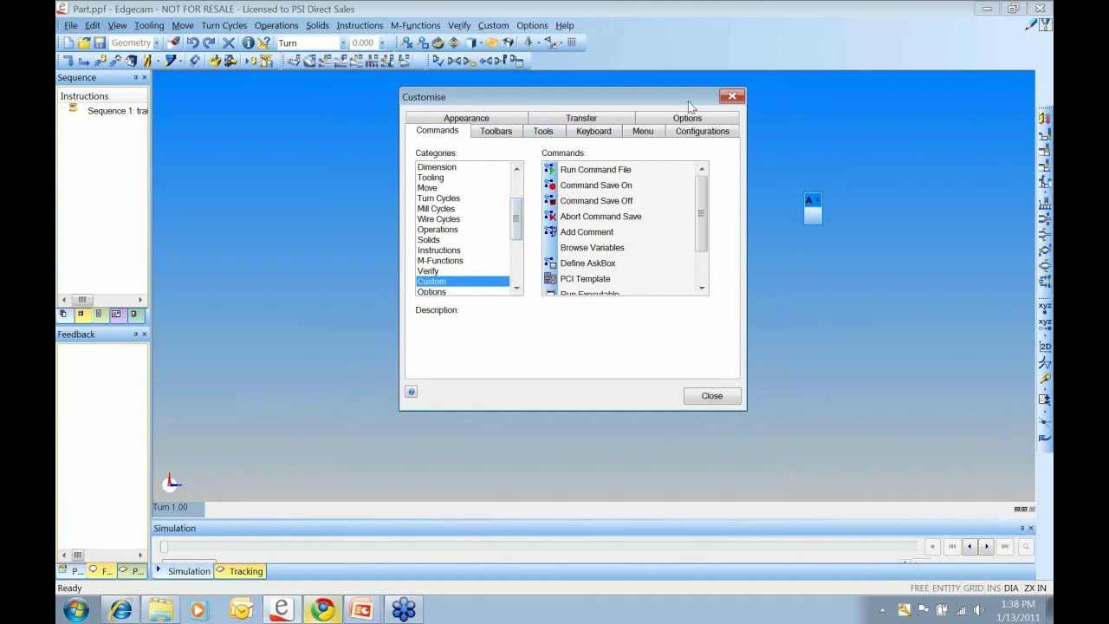
# - Close and reopen the Customise dialog, placing it clear of the floating Automation toolbar
pyautogui.click(733, 97)
pyautogui.rightClick(665, 62)
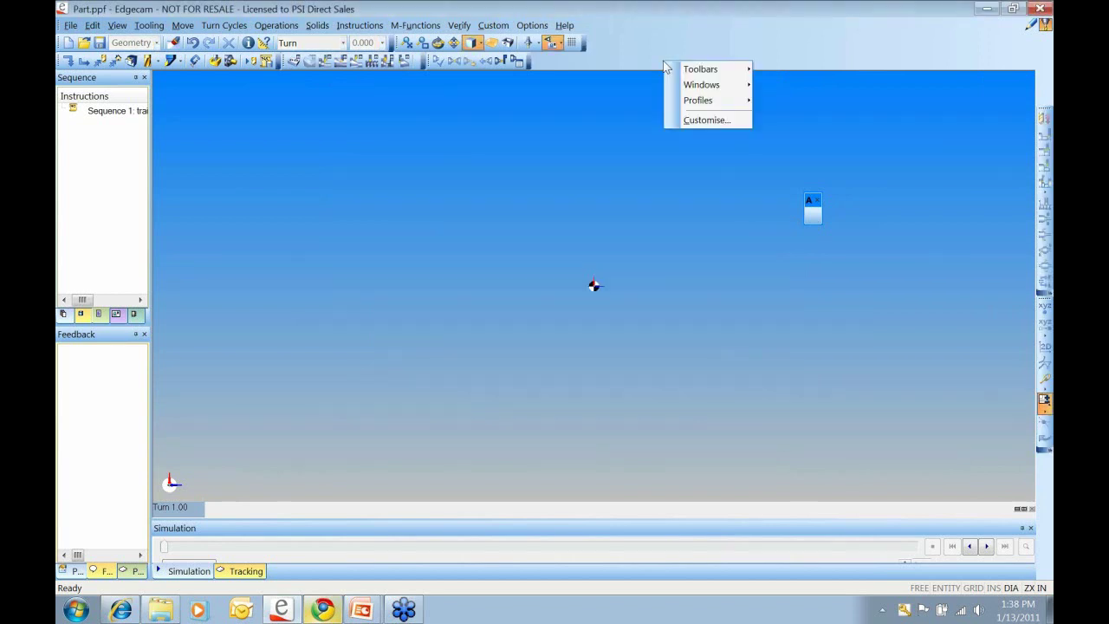
pyautogui.click(718, 121)
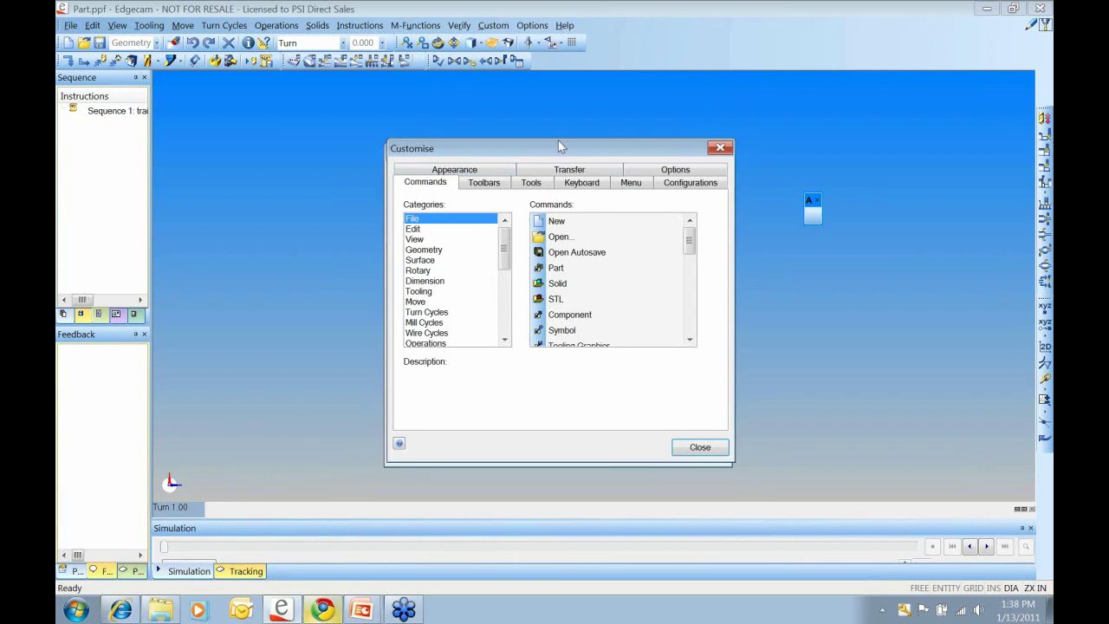
pyautogui.moveTo(558, 159); pyautogui.dragTo(601, 96)
# - Add the Mill default and Turn Default commands from the Custom category to the Automation toolbar, side by side
pyautogui.moveTo(541, 195); pyautogui.dragTo(541, 232)
pyautogui.click(451, 240)
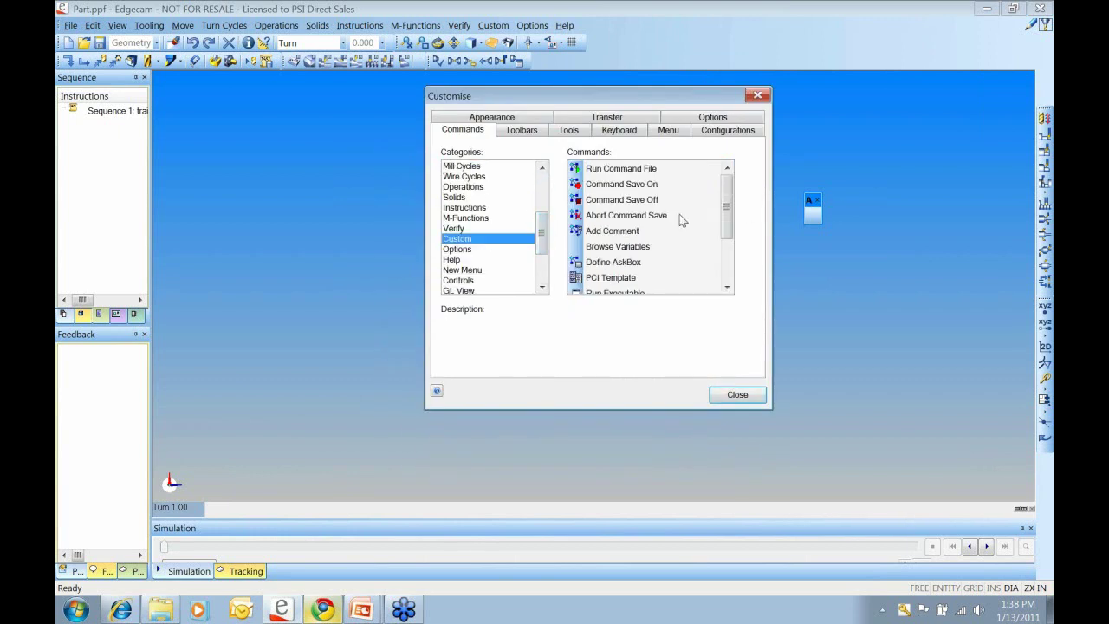
pyautogui.moveTo(721, 211); pyautogui.dragTo(723, 271)
pyautogui.moveTo(600, 231); pyautogui.dragTo(790, 215)
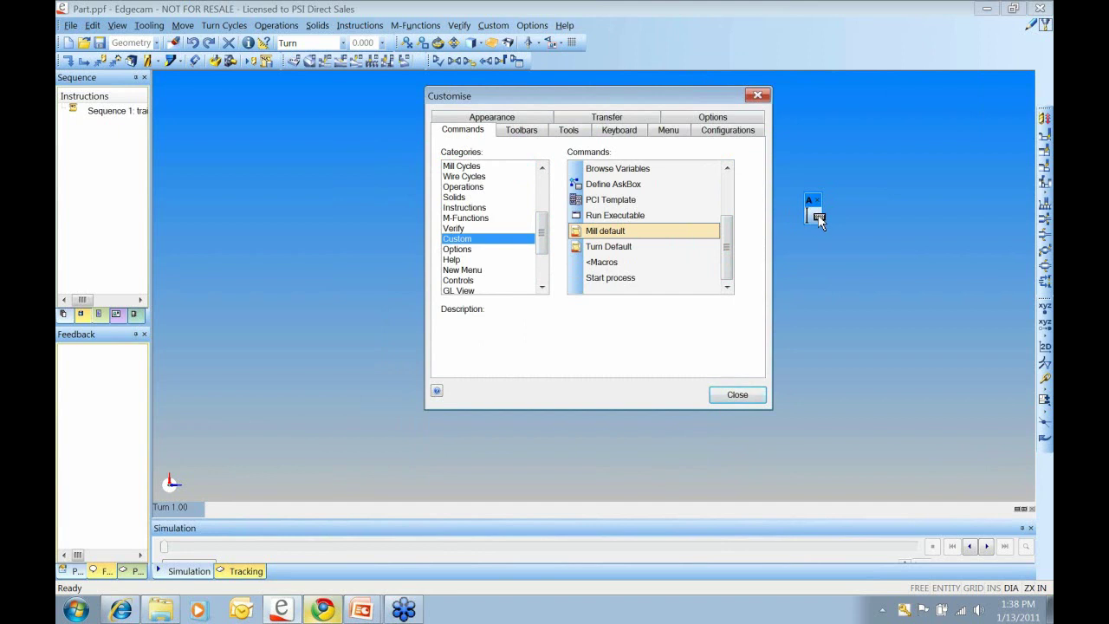
pyautogui.moveTo(604, 247); pyautogui.dragTo(821, 220)
# - Turn on text labels for the Automation toolbar's buttons
pyautogui.click(521, 131)
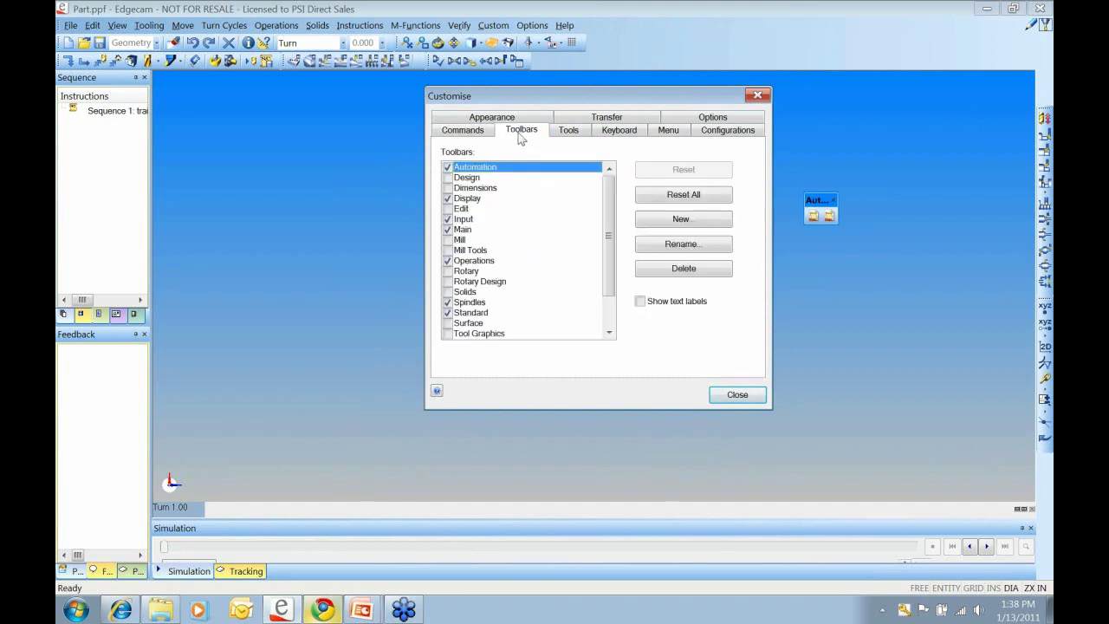
pyautogui.click(641, 303)
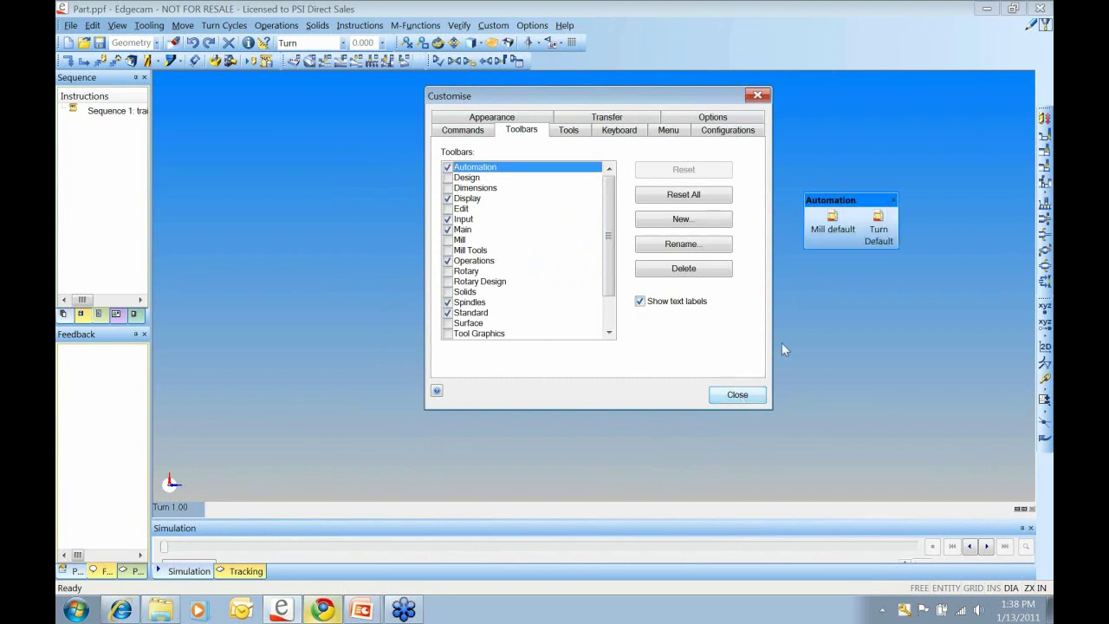
pyautogui.click(859, 148)
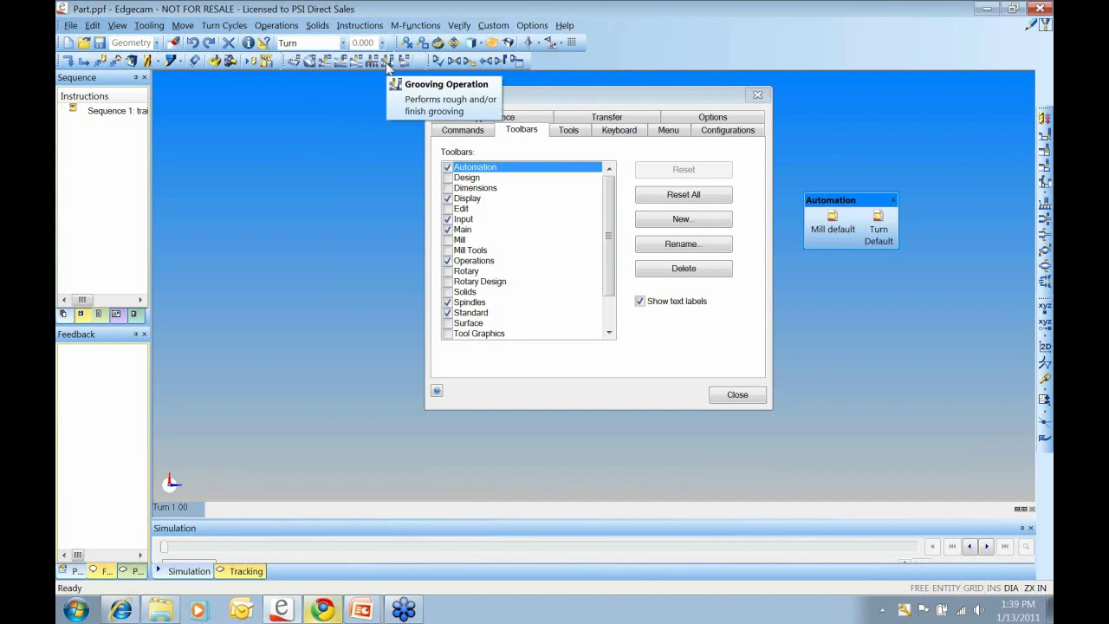
# - Copy the upright cutting-tool image from the display toolbar button and paste it as a new user-defined image for the Mill default button
pyautogui.rightClick(527, 45)
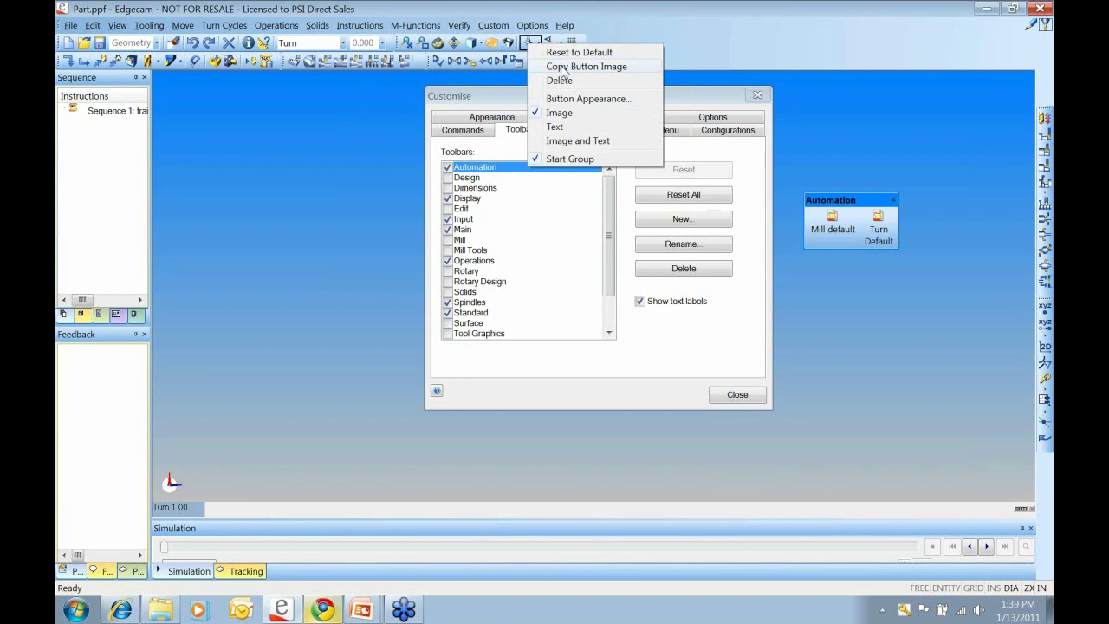
pyautogui.click(561, 67)
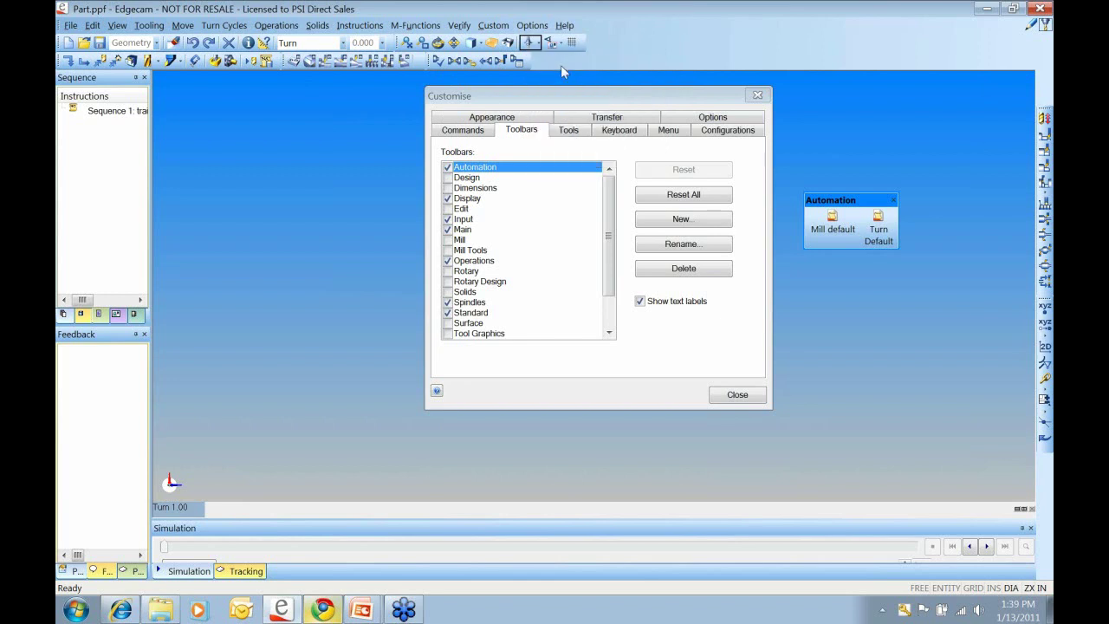
pyautogui.rightClick(835, 232)
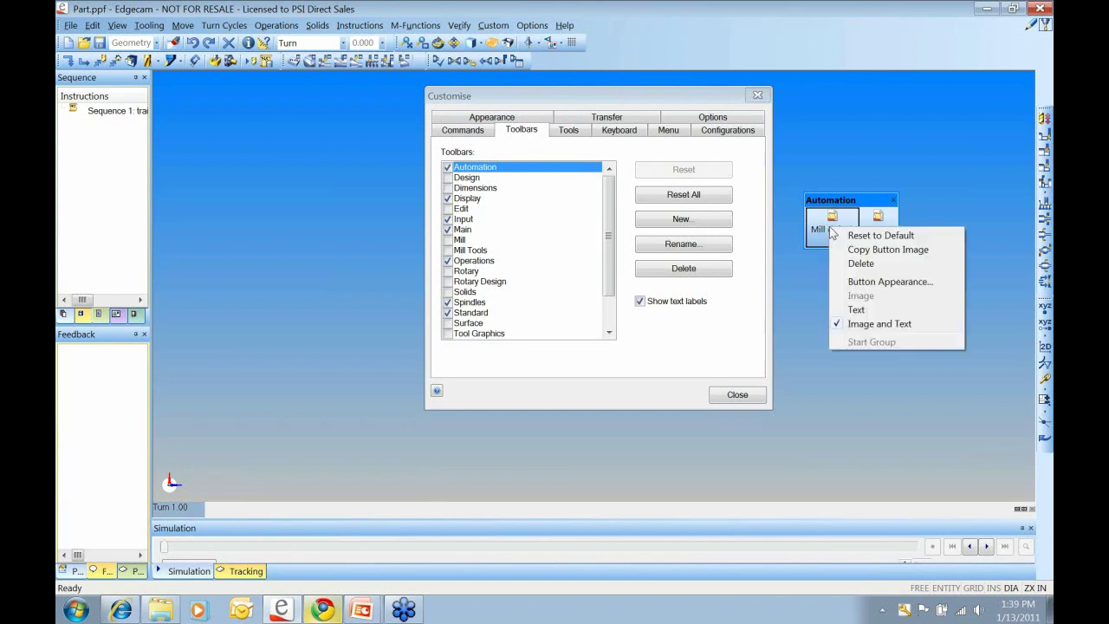
pyautogui.click(890, 282)
pyautogui.moveTo(854, 117); pyautogui.dragTo(635, 114)
pyautogui.click(587, 160)
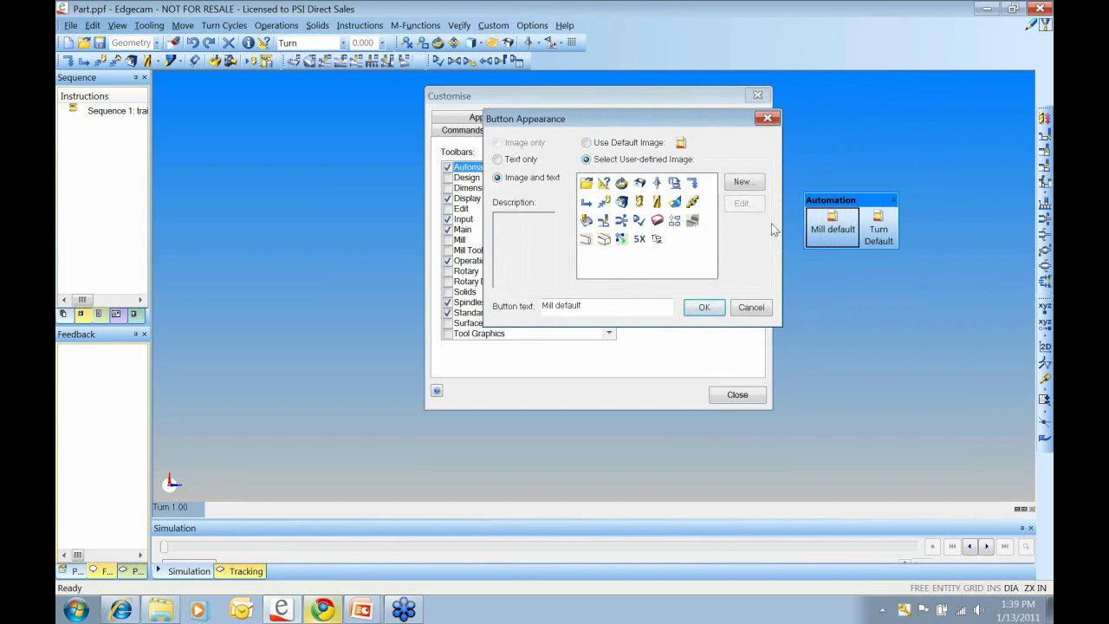
pyautogui.click(741, 183)
pyautogui.click(695, 267)
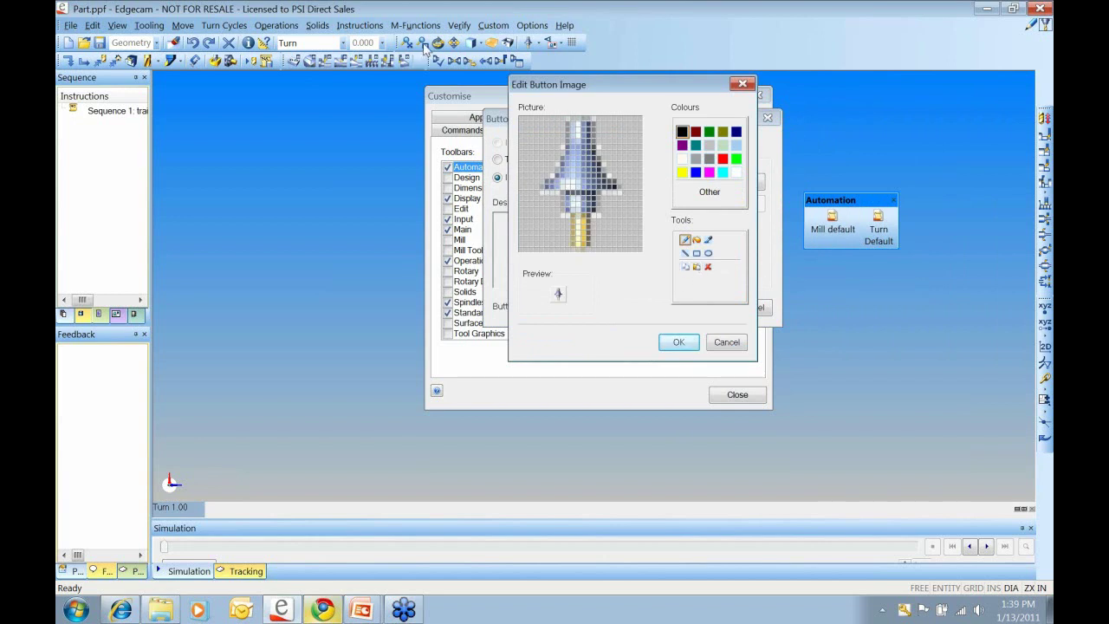
pyautogui.click(679, 343)
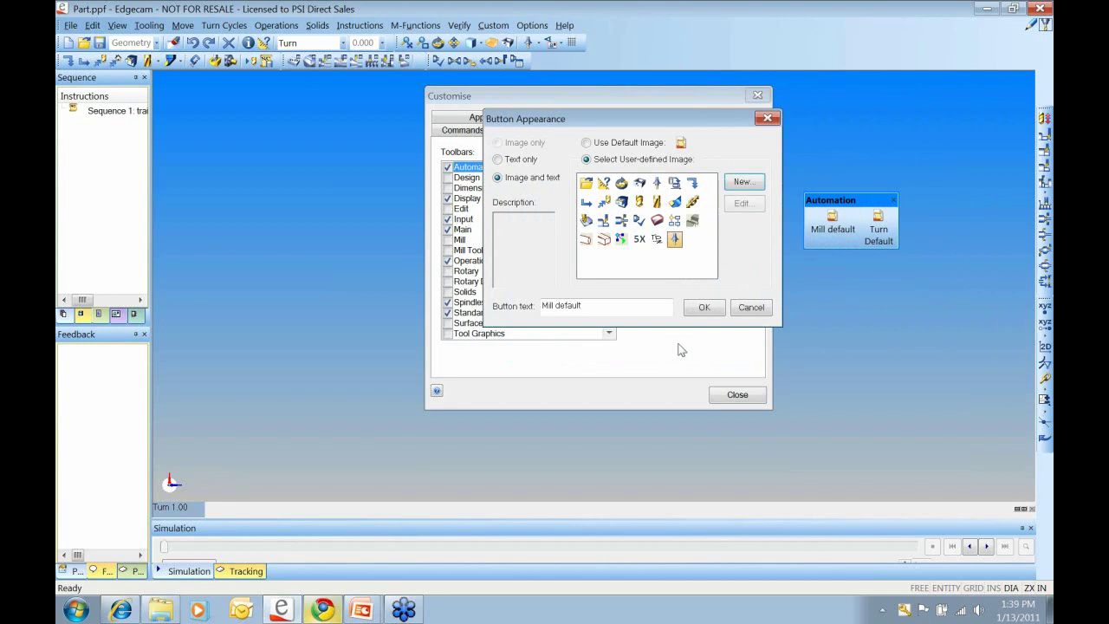
pyautogui.click(711, 307)
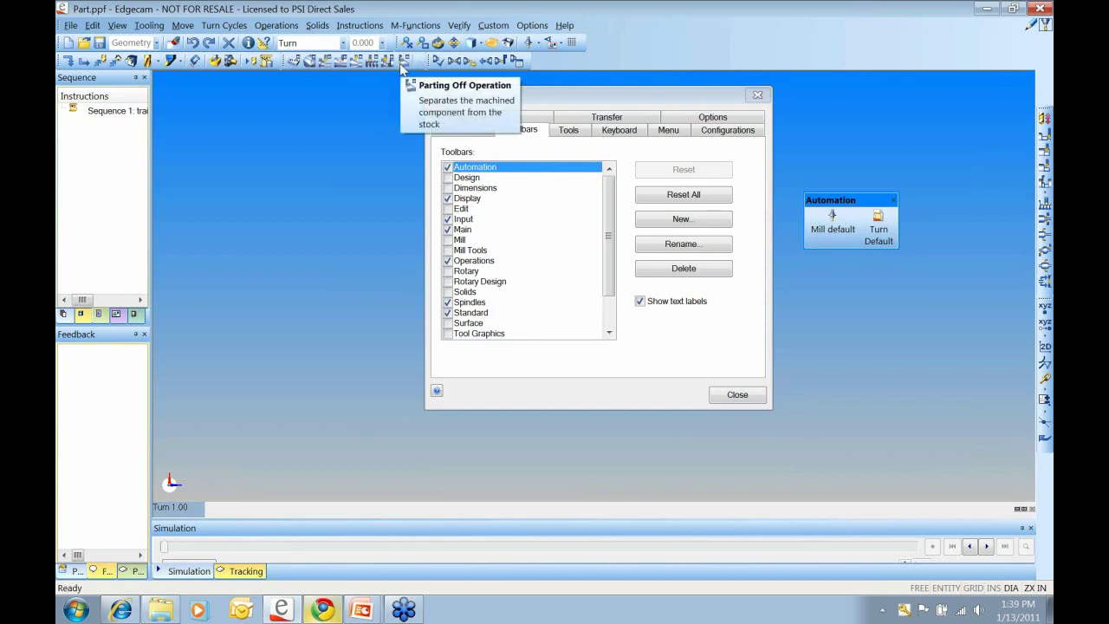
# - Copy the third Operations toolbar button's turning image and paste it as a new user-defined image for the Turn Default button
pyautogui.rightClick(327, 63)
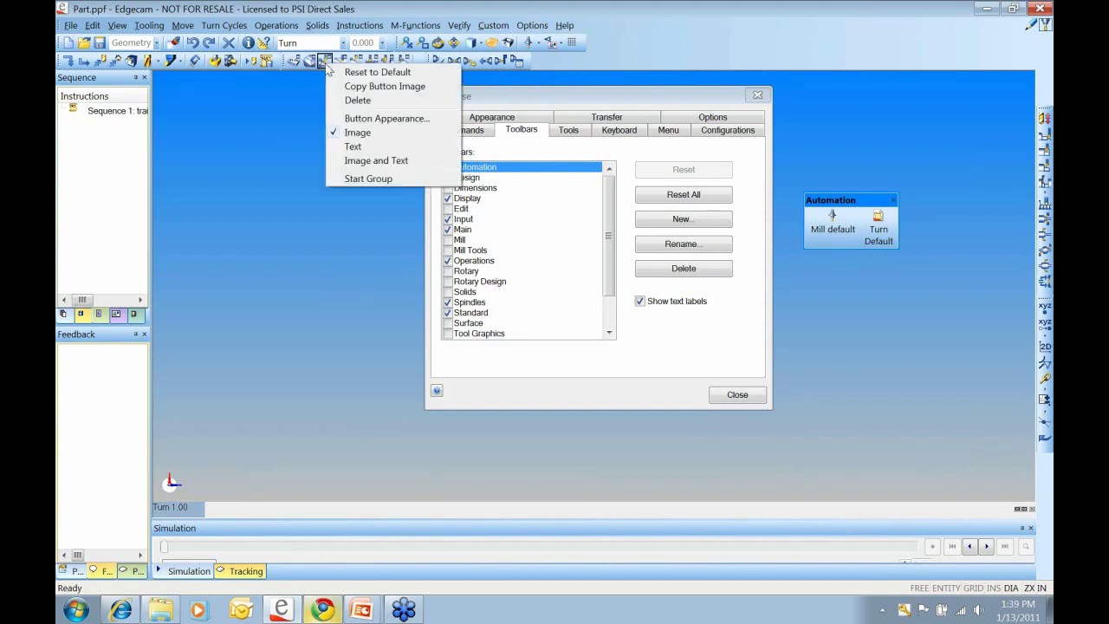
pyautogui.click(350, 86)
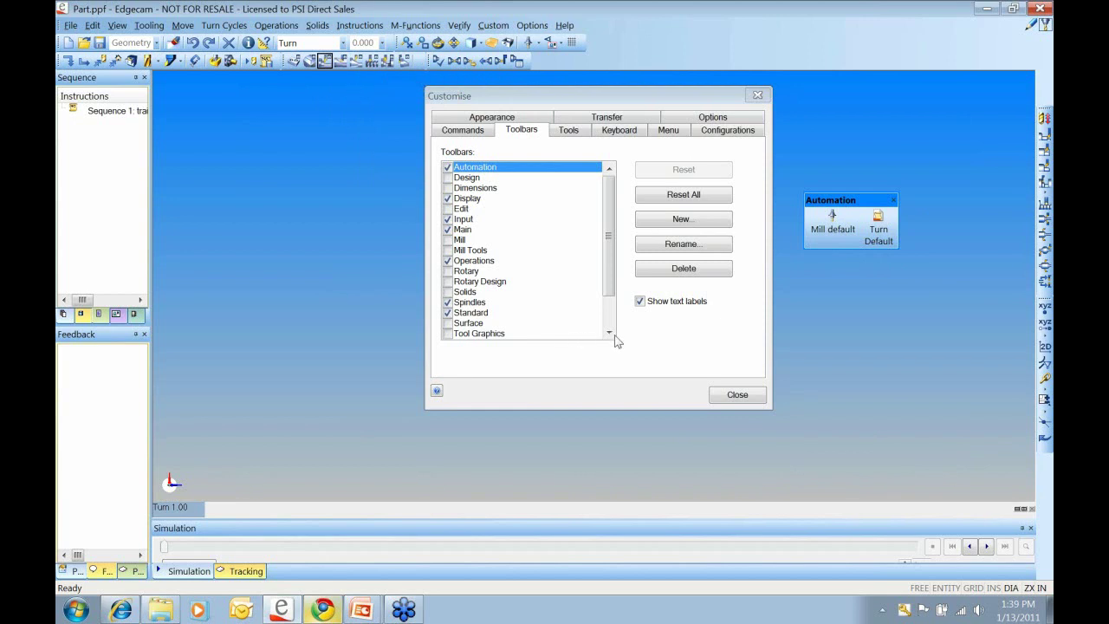
pyautogui.rightClick(879, 222)
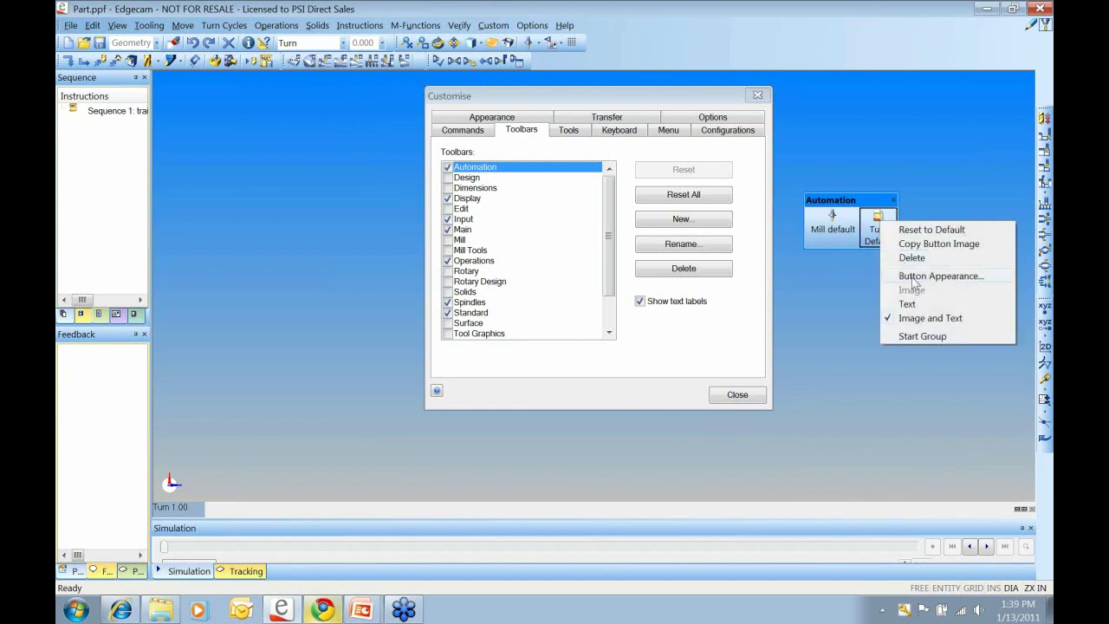
pyautogui.click(941, 276)
pyautogui.moveTo(829, 117); pyautogui.dragTo(611, 117)
pyautogui.click(596, 152)
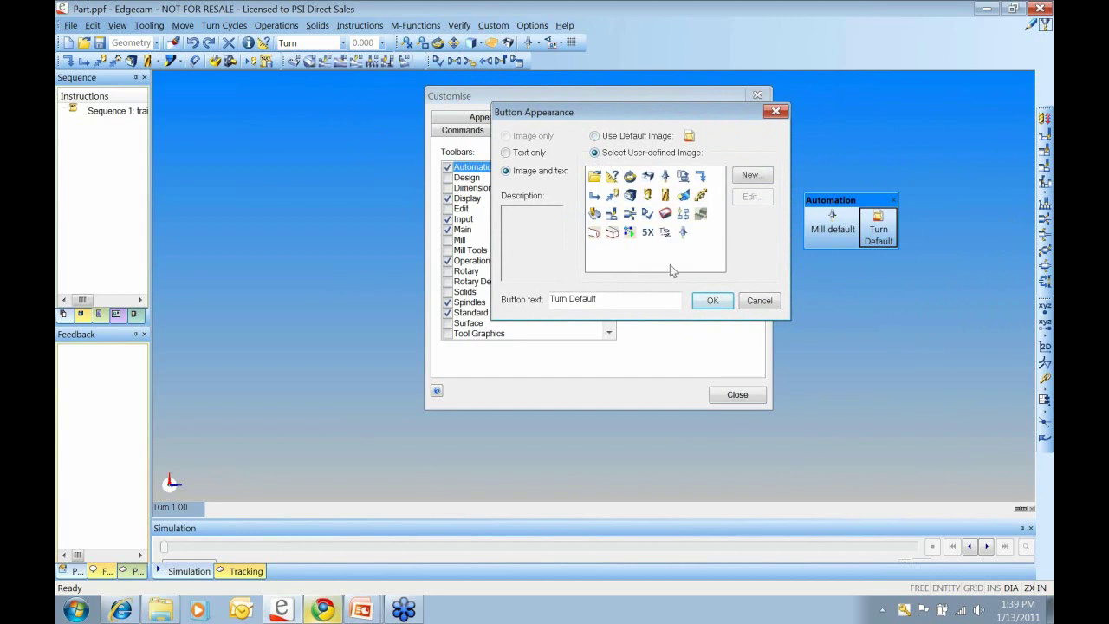
pyautogui.click(752, 177)
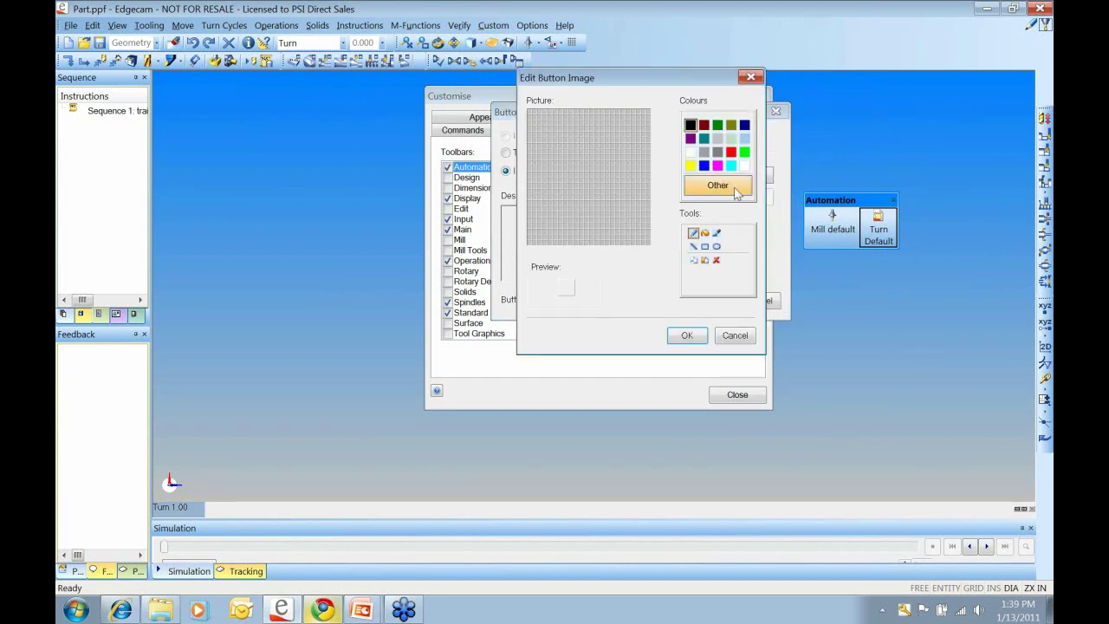
pyautogui.click(706, 261)
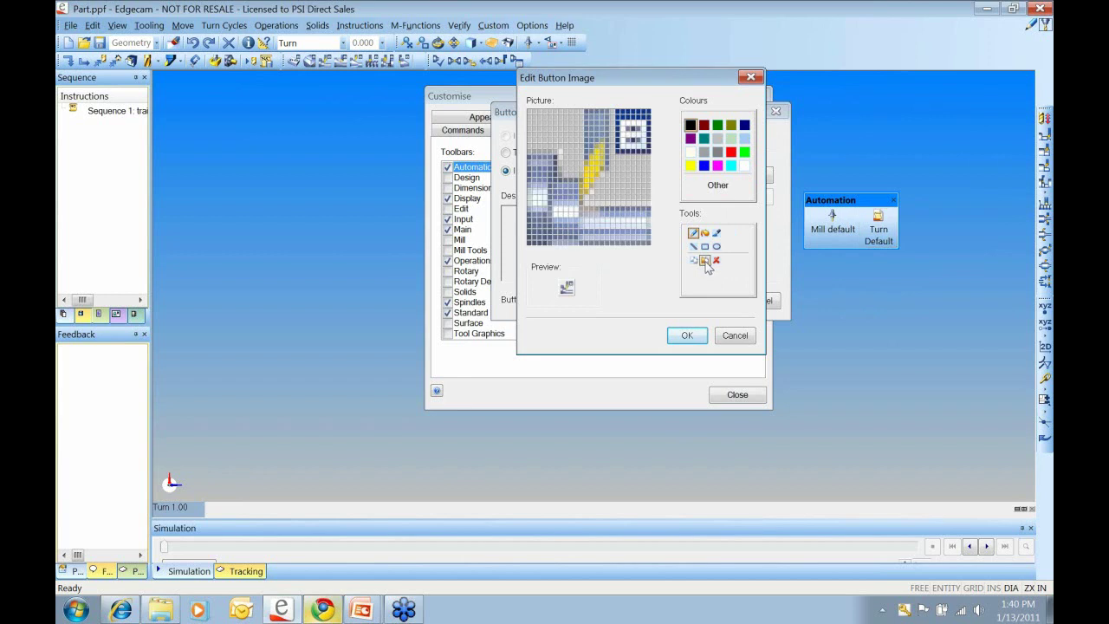
pyautogui.click(689, 336)
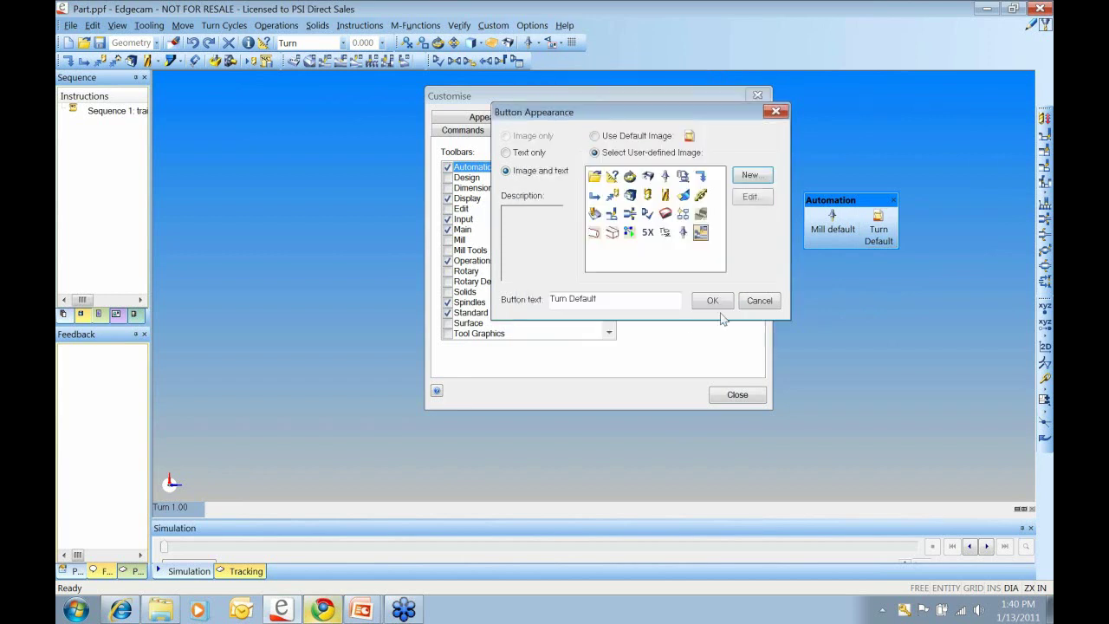
pyautogui.click(713, 303)
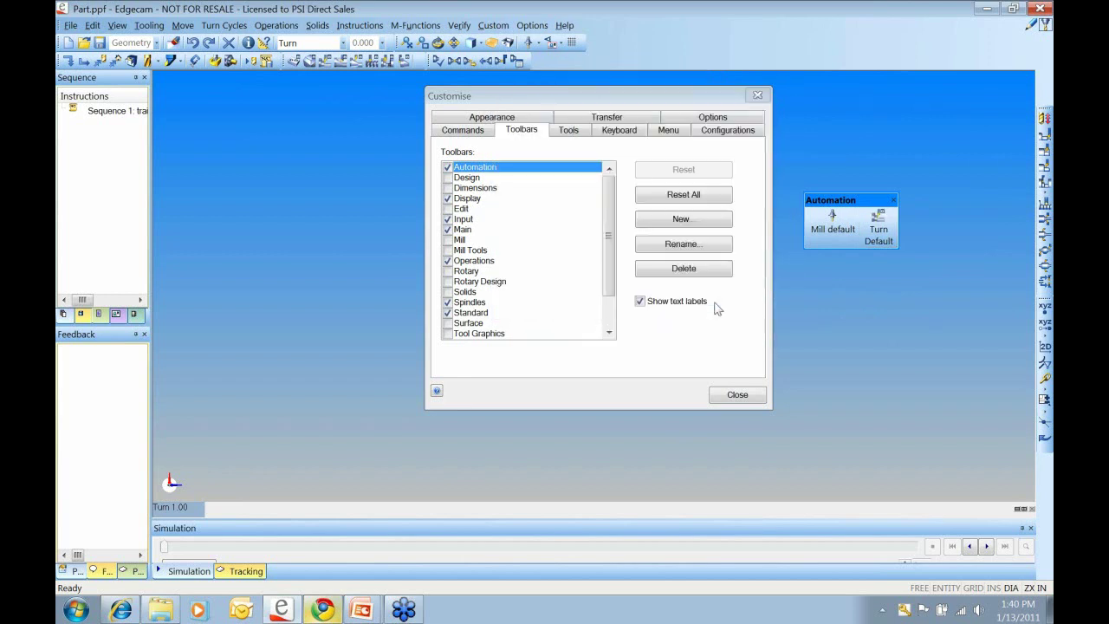
# - Close the Customise dialog and dock the Automation toolbar beside the display toolbar above the graphics area
pyautogui.click(761, 95)
pyautogui.moveTo(852, 199); pyautogui.dragTo(617, 61)
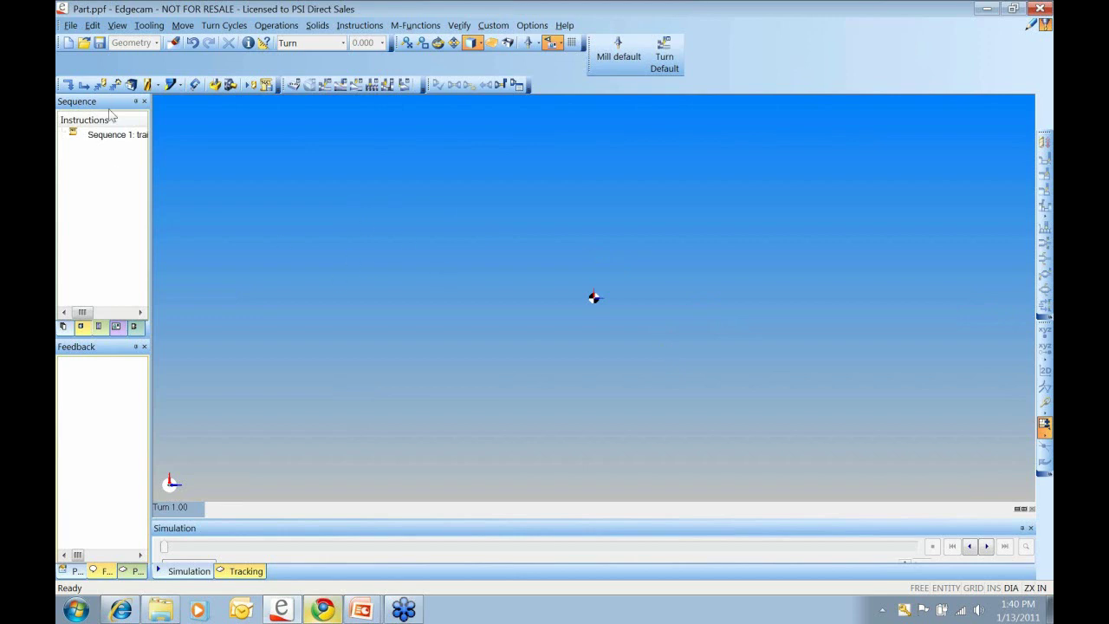
# - Open The Component.a3mod from the Tech Thursday folder without saving the changes to Part.ppf
pyautogui.click(69, 25)
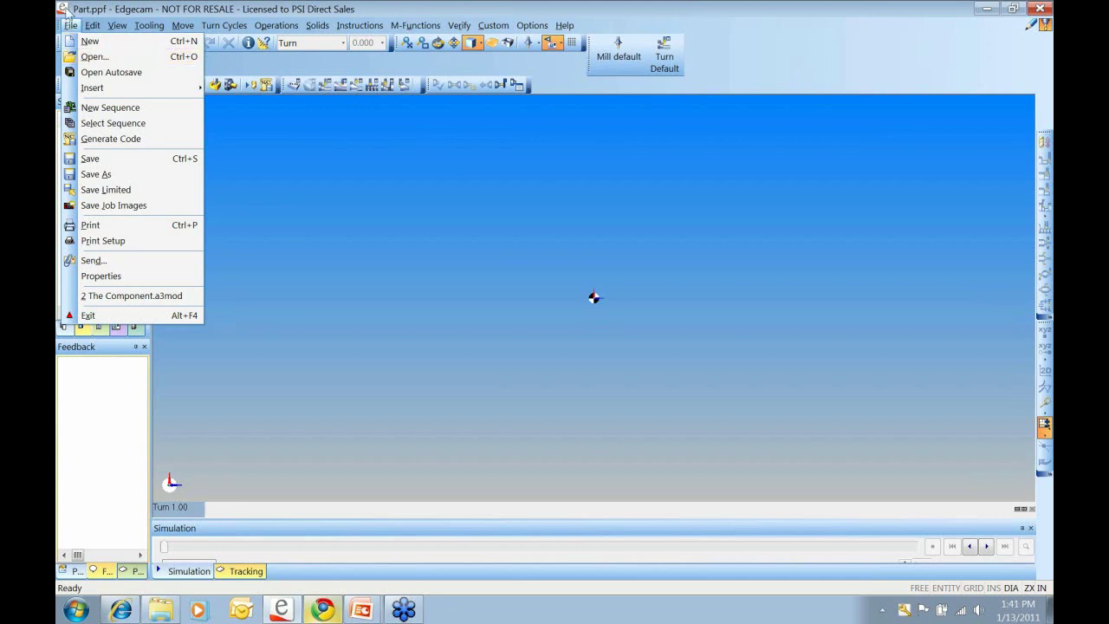
pyautogui.click(95, 59)
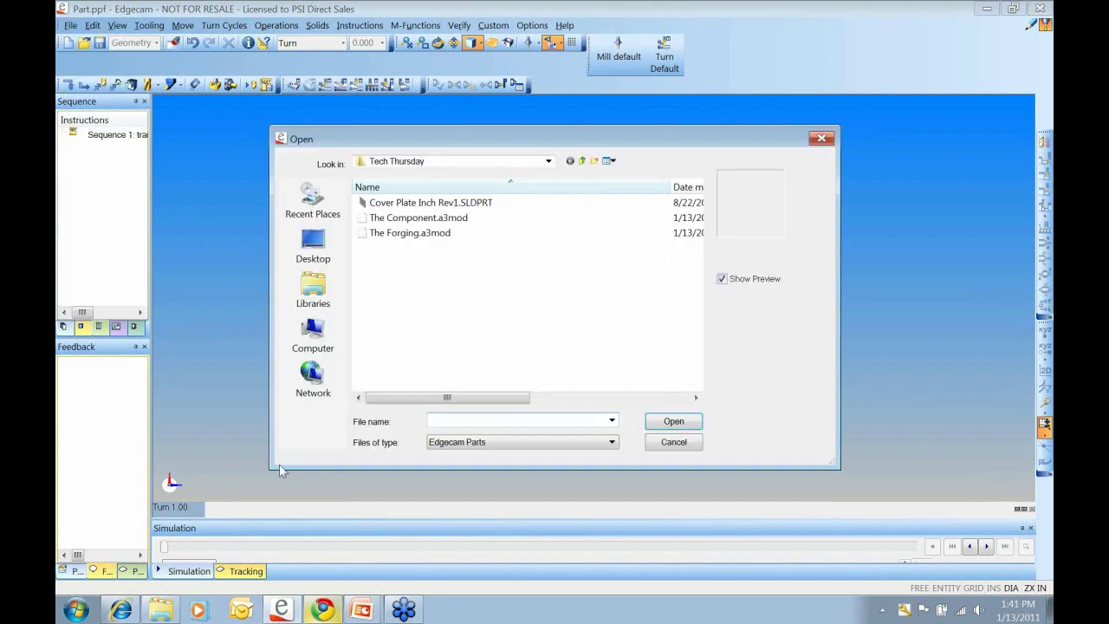
pyautogui.click(437, 222)
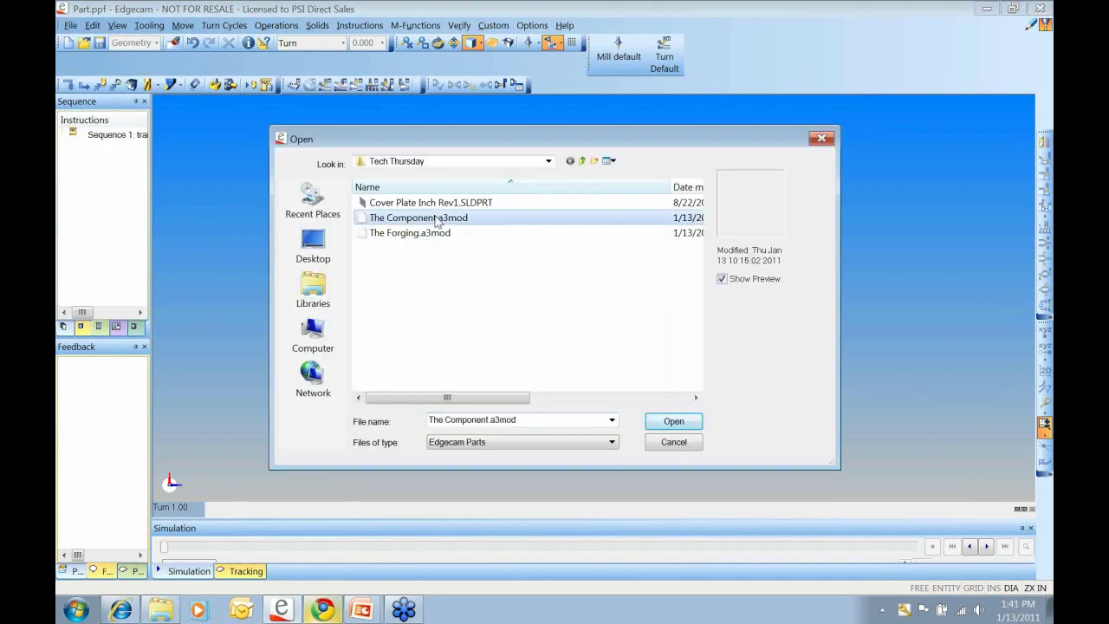
pyautogui.click(674, 422)
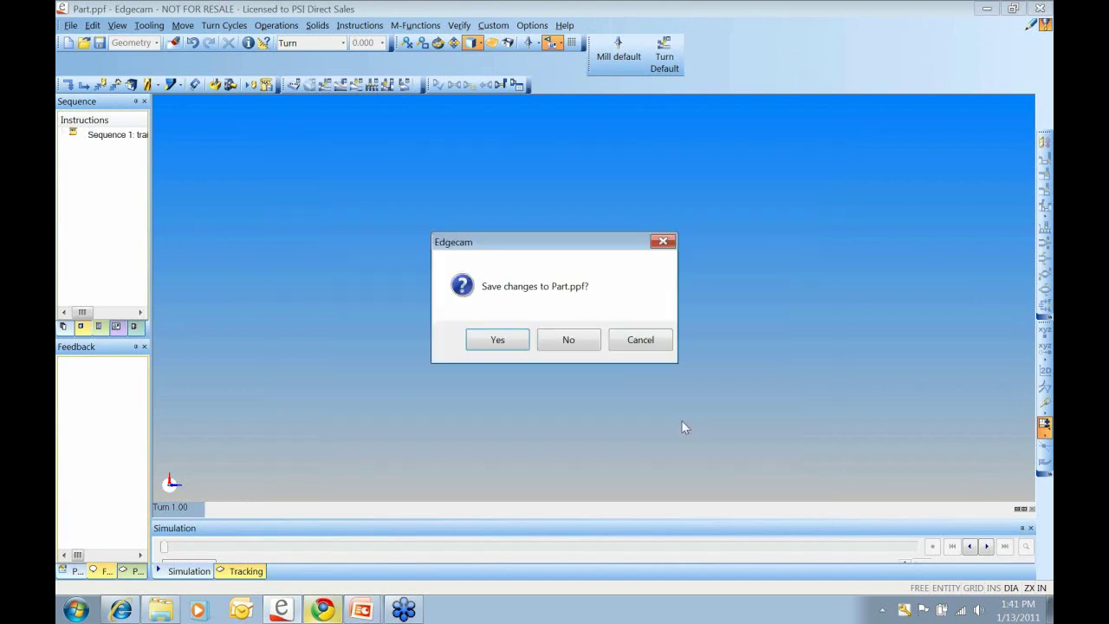
pyautogui.click(568, 342)
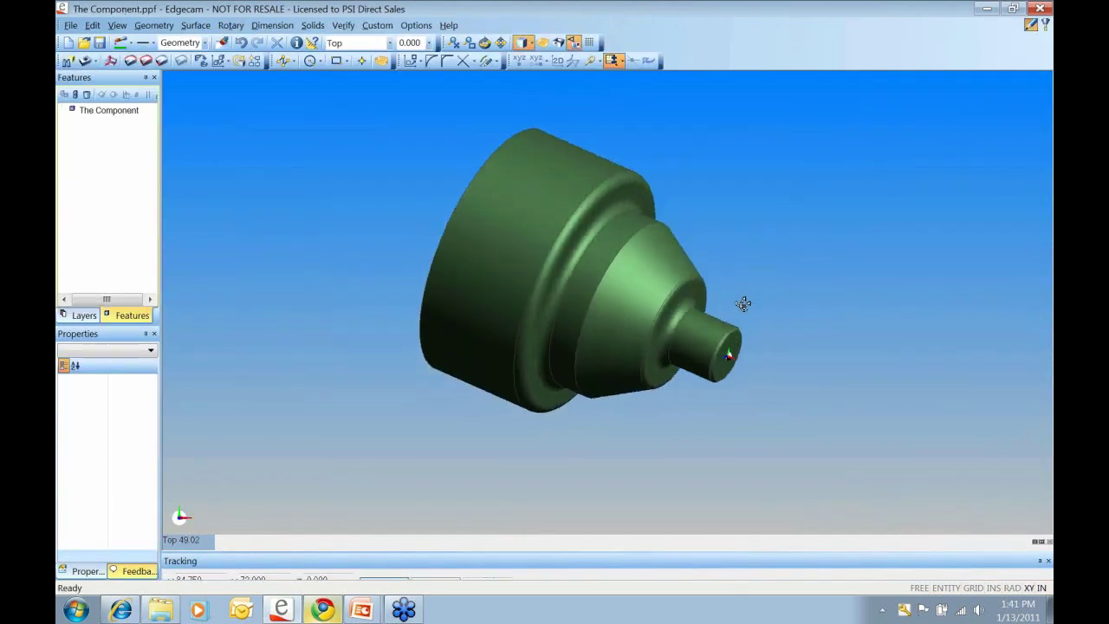
pyautogui.moveTo(744, 303); pyautogui.dragTo(698, 271, button='middle')
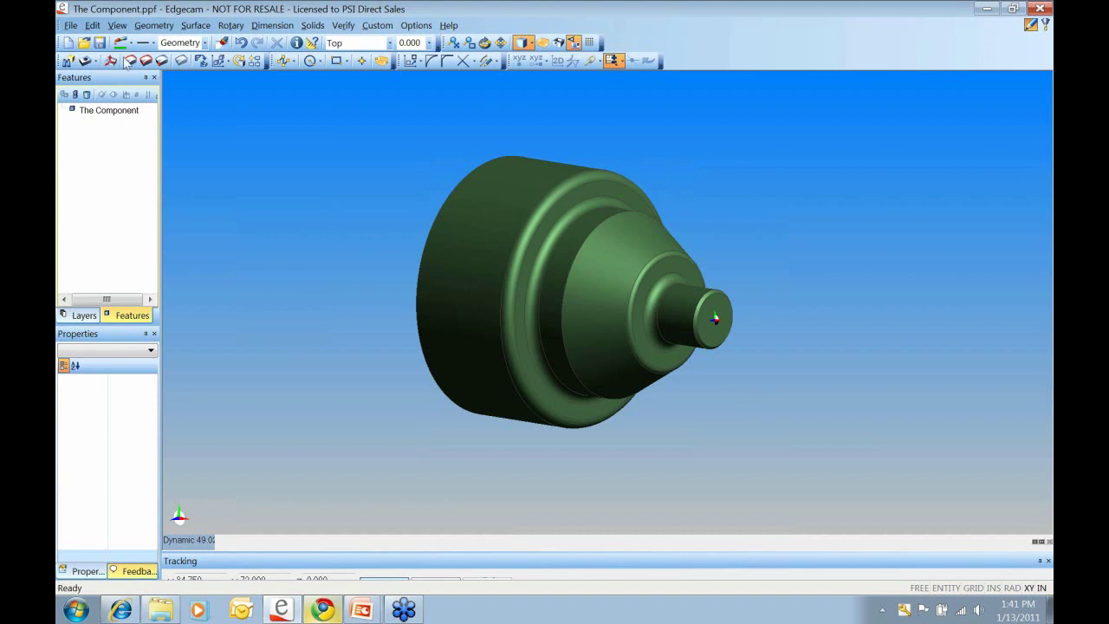
pyautogui.click(69, 25)
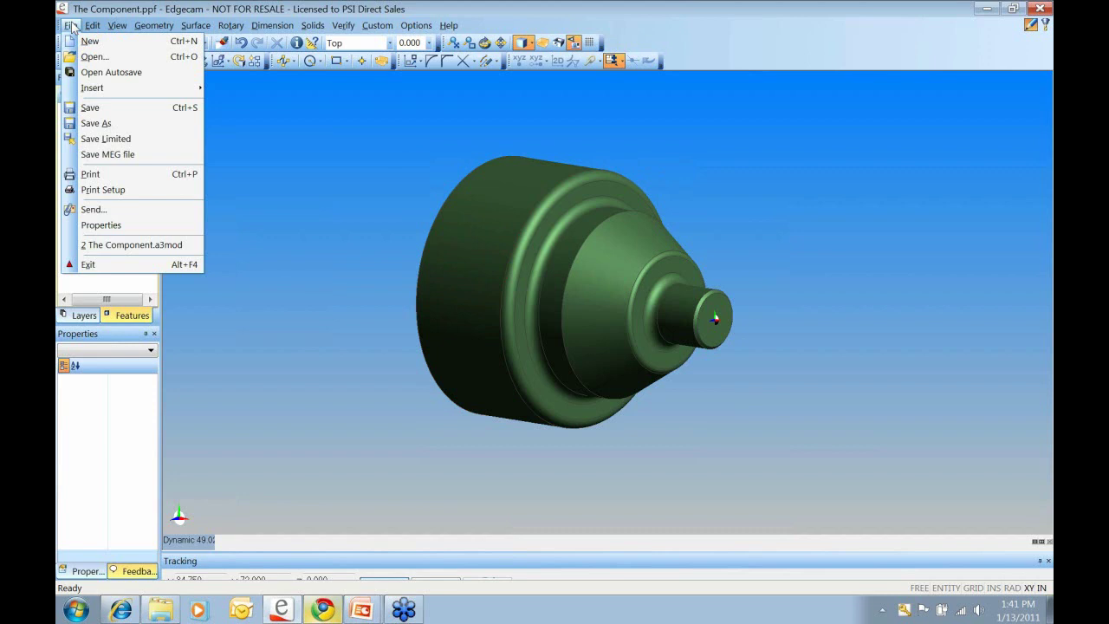
pyautogui.click(286, 173)
pyautogui.moveTo(731, 334); pyautogui.dragTo(362, 234, button='middle')
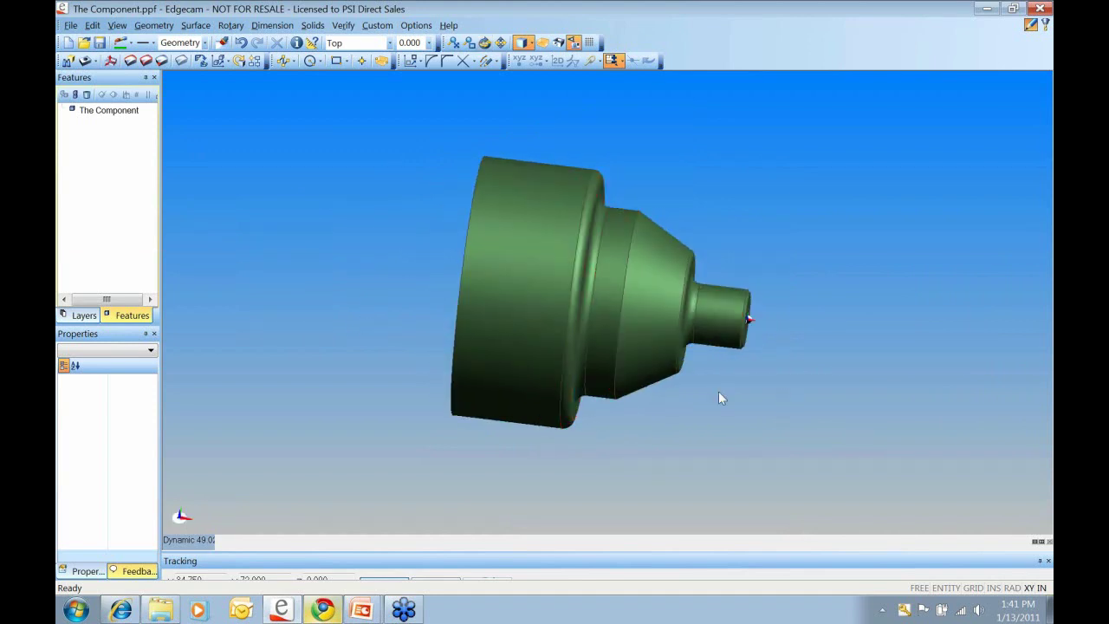
pyautogui.moveTo(909, 337); pyautogui.dragTo(794, 339, button='middle')
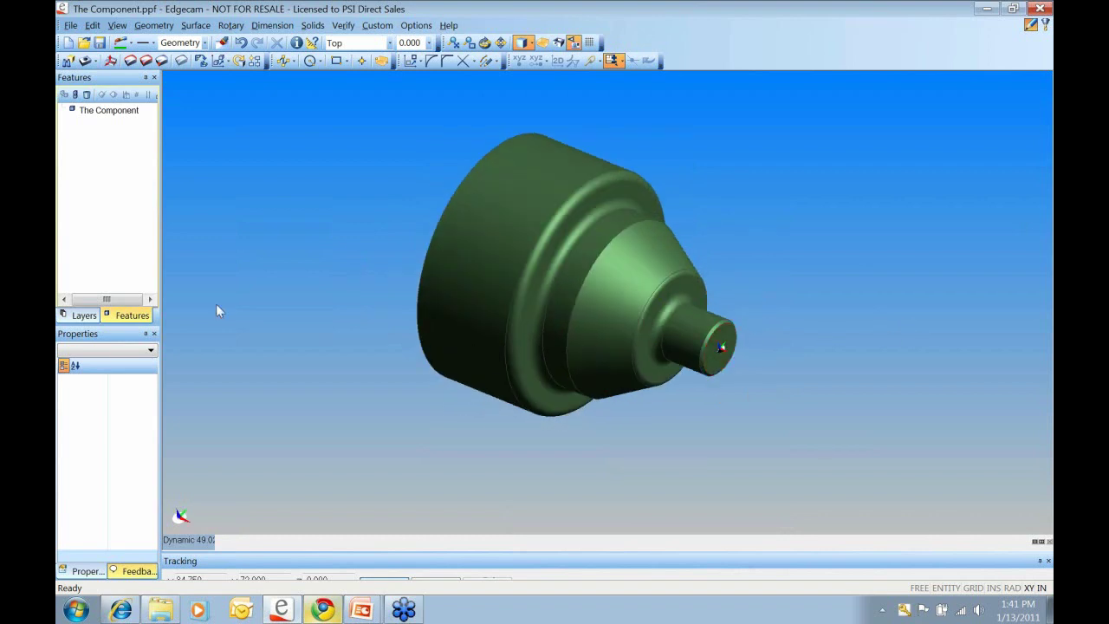
# - Insert the solid file The Forging.a3mod into the part alongside the component, leaving scale and rotation blank
pyautogui.click(70, 25)
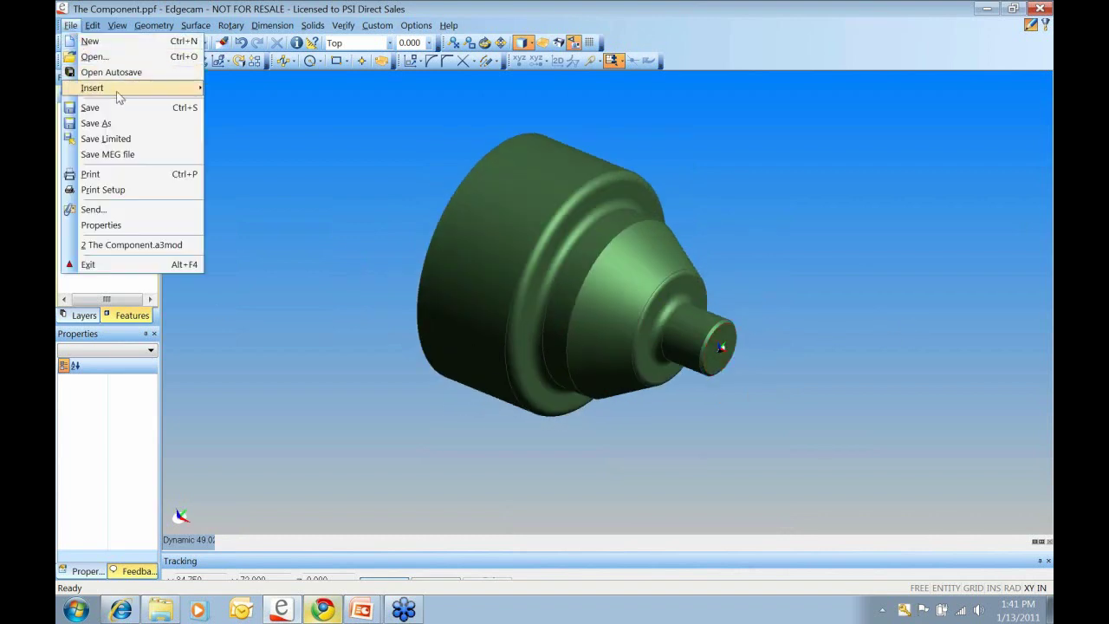
pyautogui.moveTo(118, 95)
pyautogui.click(233, 103)
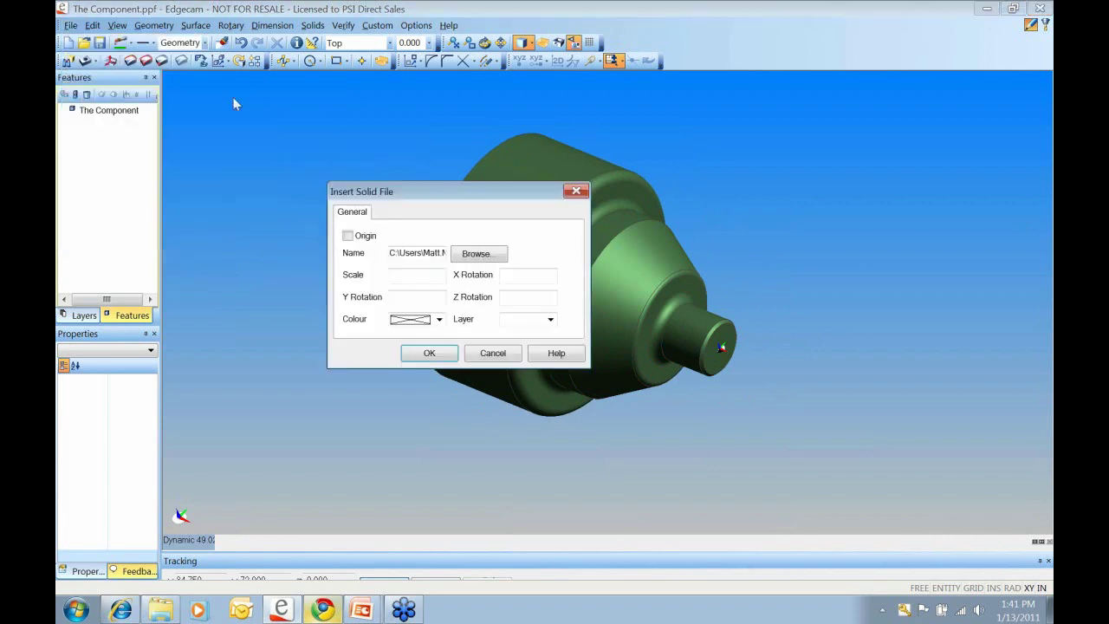
pyautogui.click(478, 253)
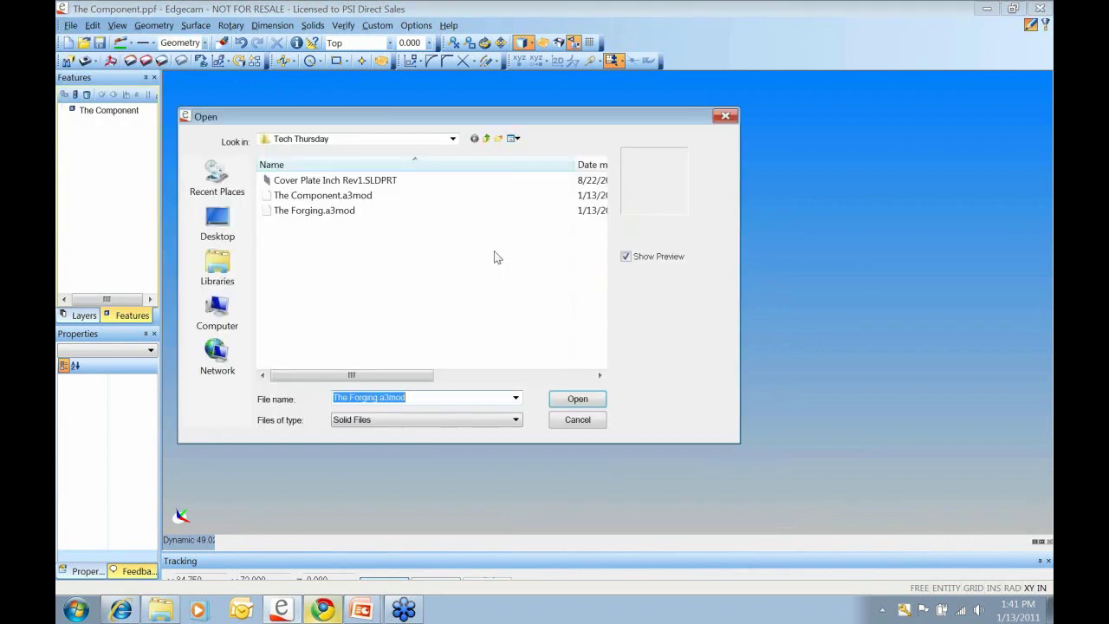
pyautogui.click(303, 212)
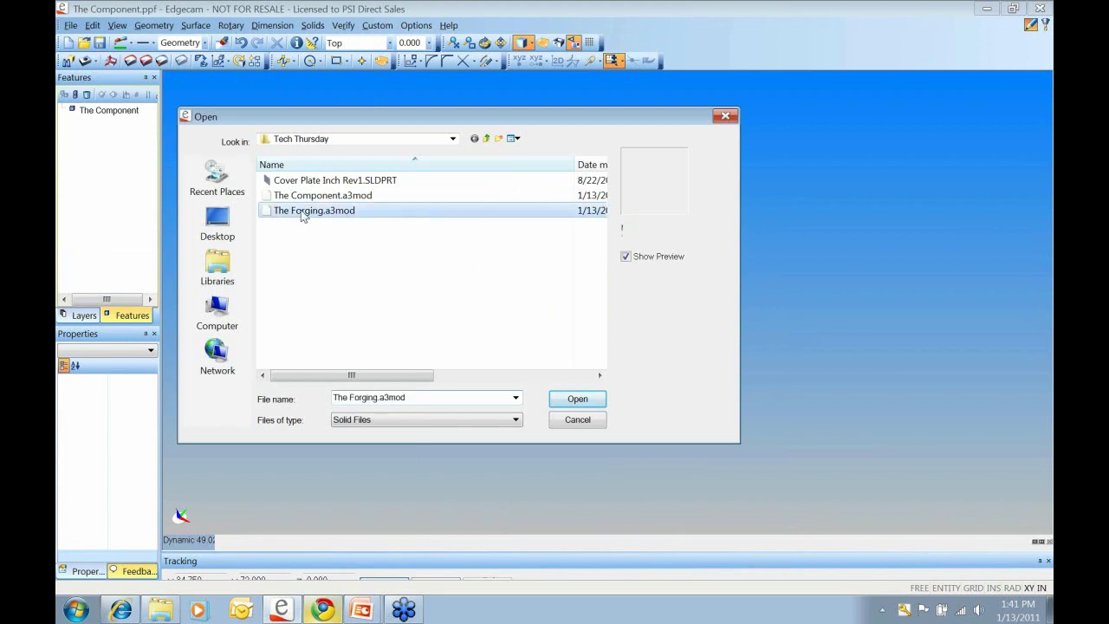
pyautogui.click(565, 401)
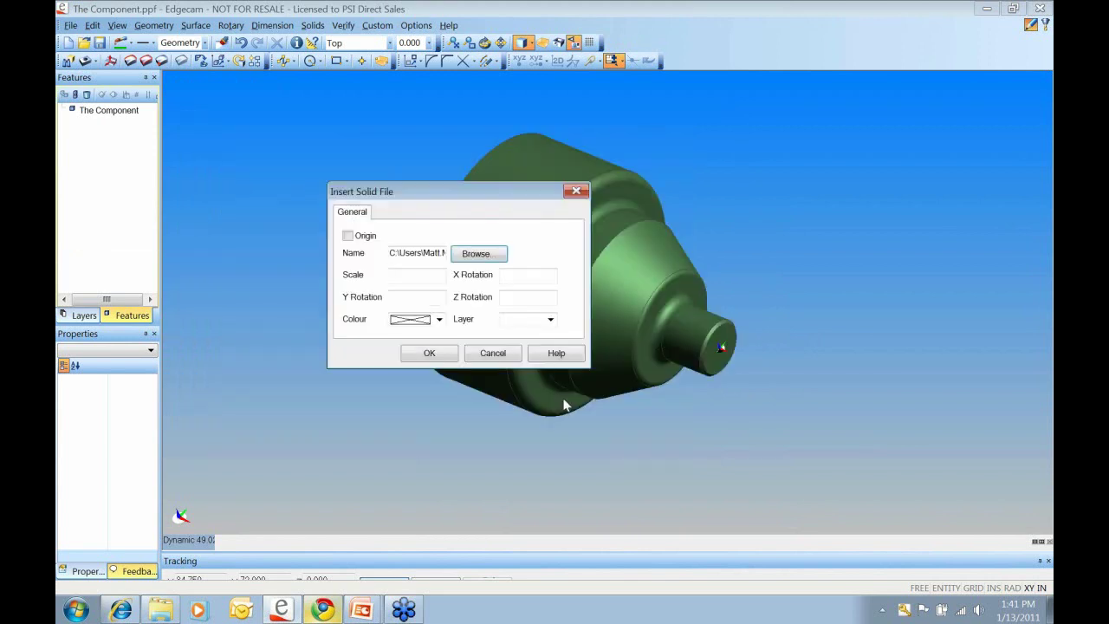
pyautogui.click(432, 352)
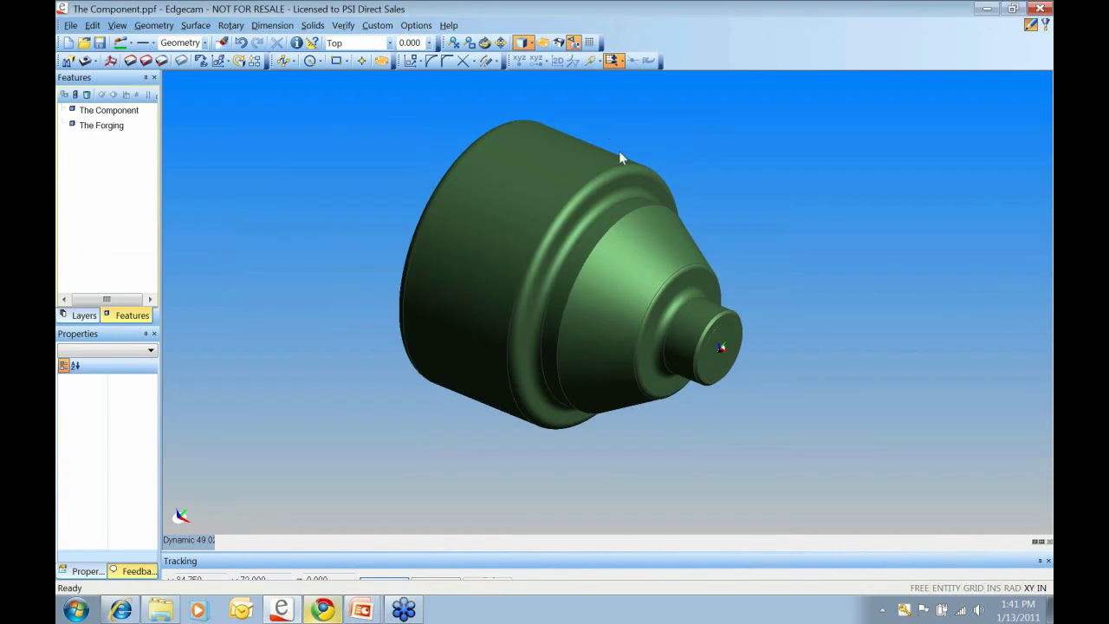
pyautogui.moveTo(718, 273); pyautogui.dragTo(774, 272, button='middle')
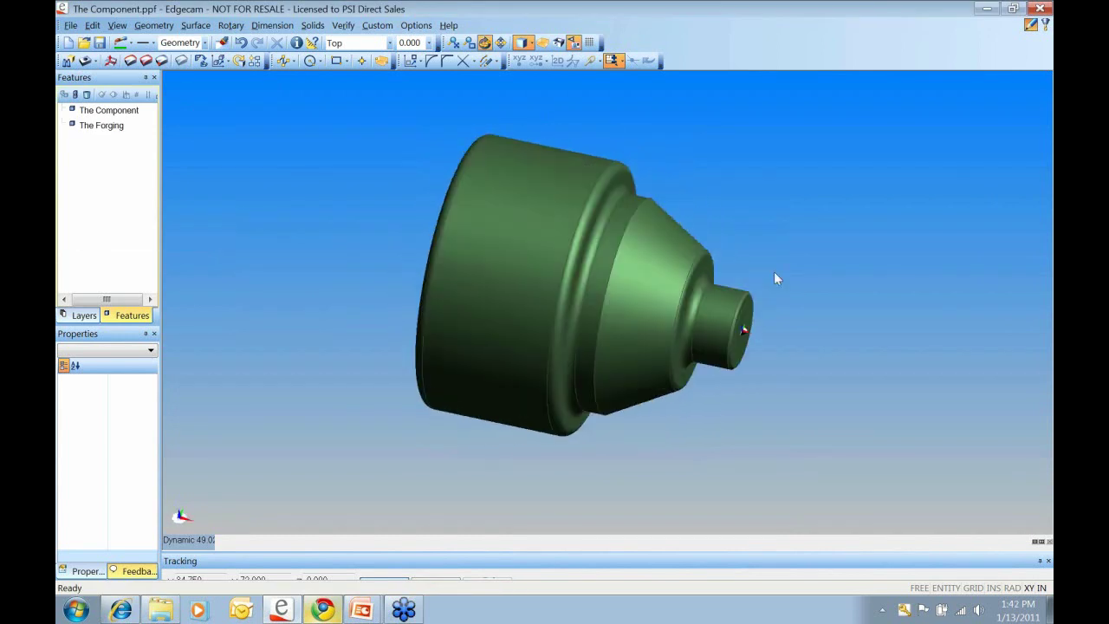
pyautogui.moveTo(527, 275); pyautogui.dragTo(307, 168, button='middle')
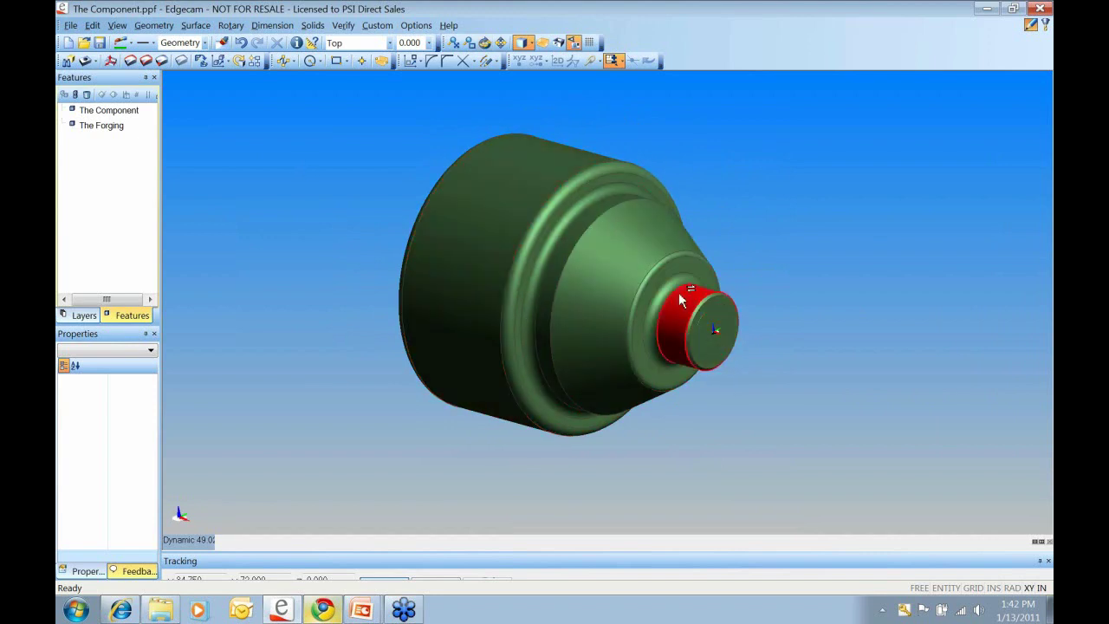
pyautogui.moveTo(719, 350); pyautogui.dragTo(685, 293, button='middle')
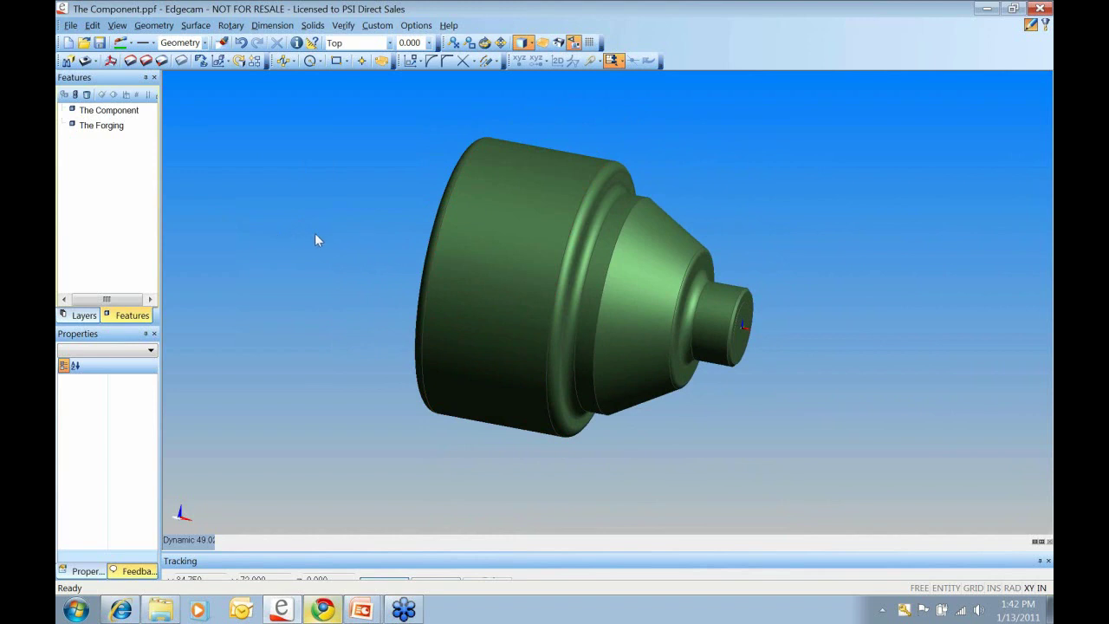
# - Start a new part without saving the changes to The Component.ppf
pyautogui.click(59, 26)
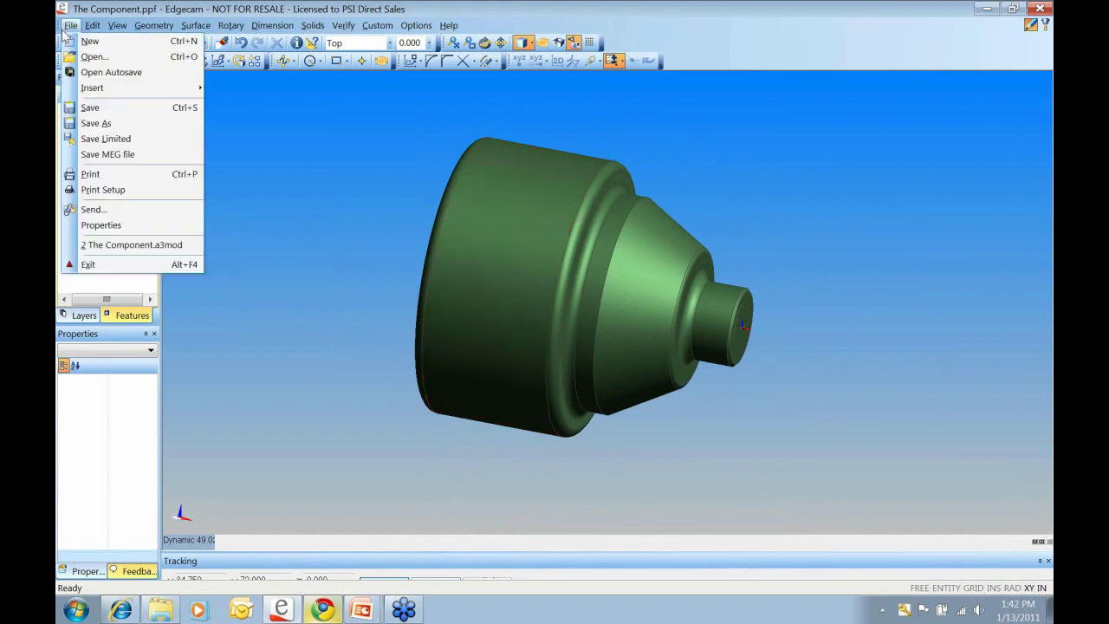
pyautogui.click(70, 25)
pyautogui.click(70, 25)
pyautogui.click(91, 41)
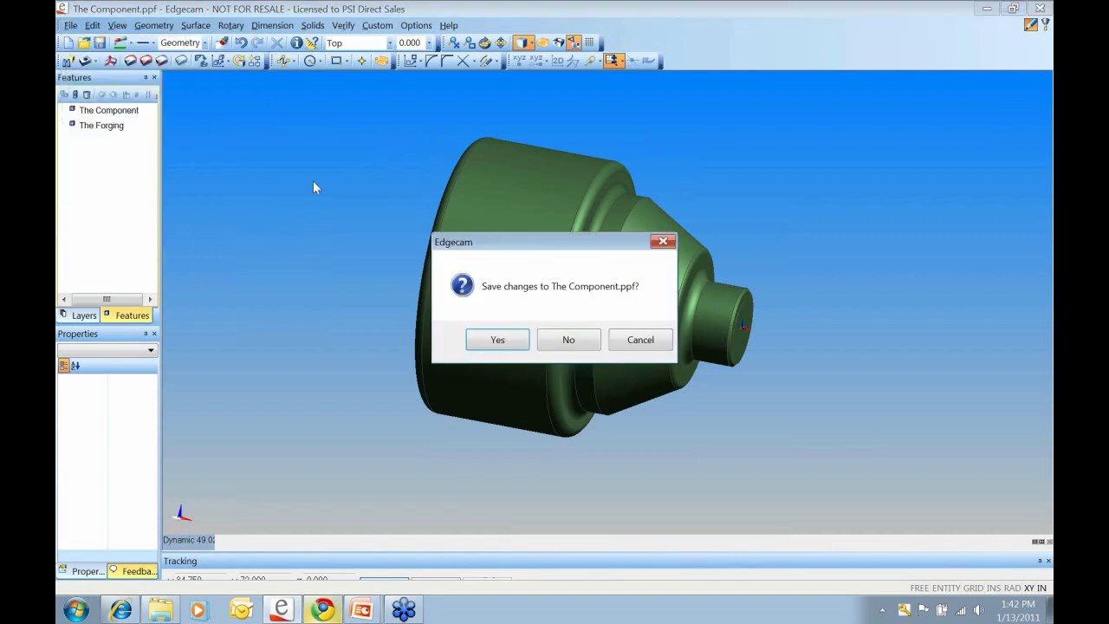
pyautogui.click(552, 339)
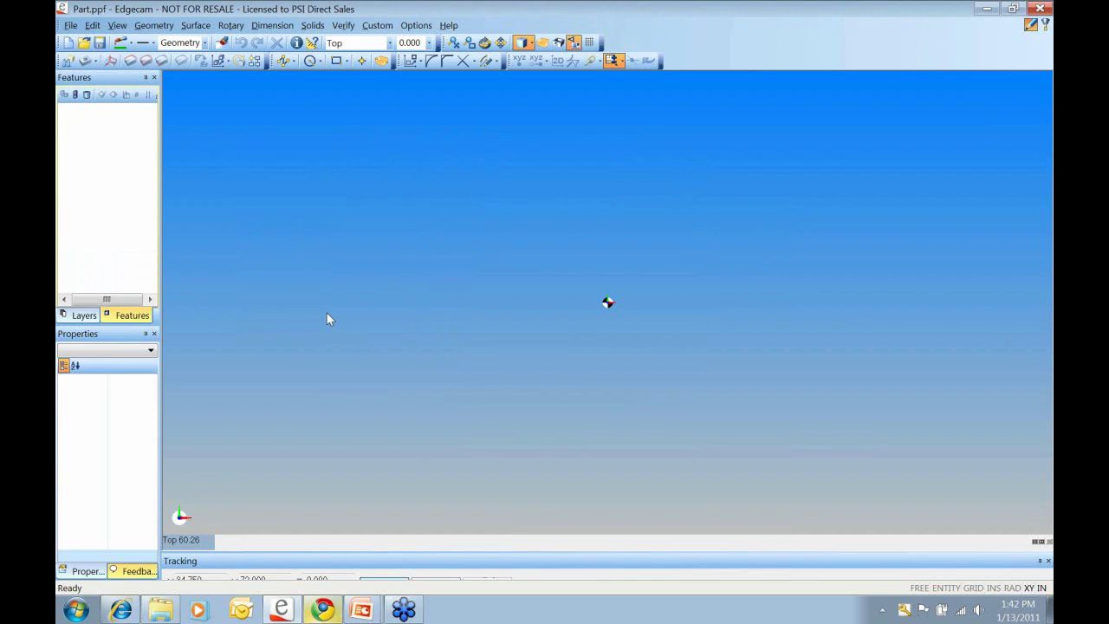
# - Load The Component.a3mod from the Tech Thursday folder window into the empty part
pyautogui.click(72, 26)
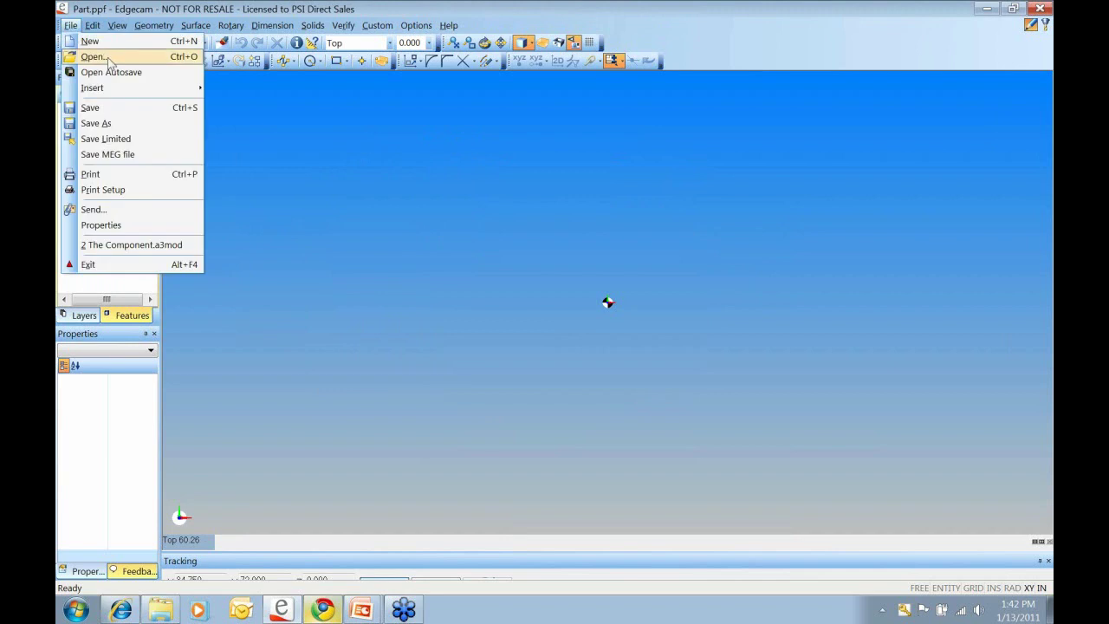
pyautogui.click(94, 57)
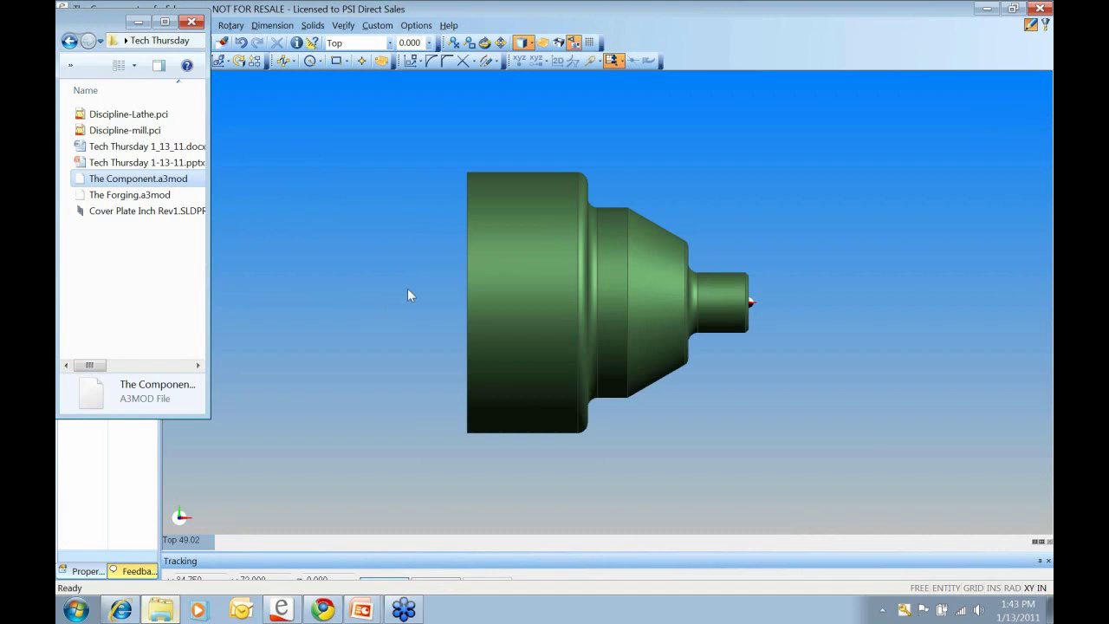
# - Drop The Forging.a3mod from the Tech Thursday folder window into the graphics area and discard the changes to The Component.ppf
pyautogui.moveTo(832, 219); pyautogui.dragTo(667, 286, button='middle')
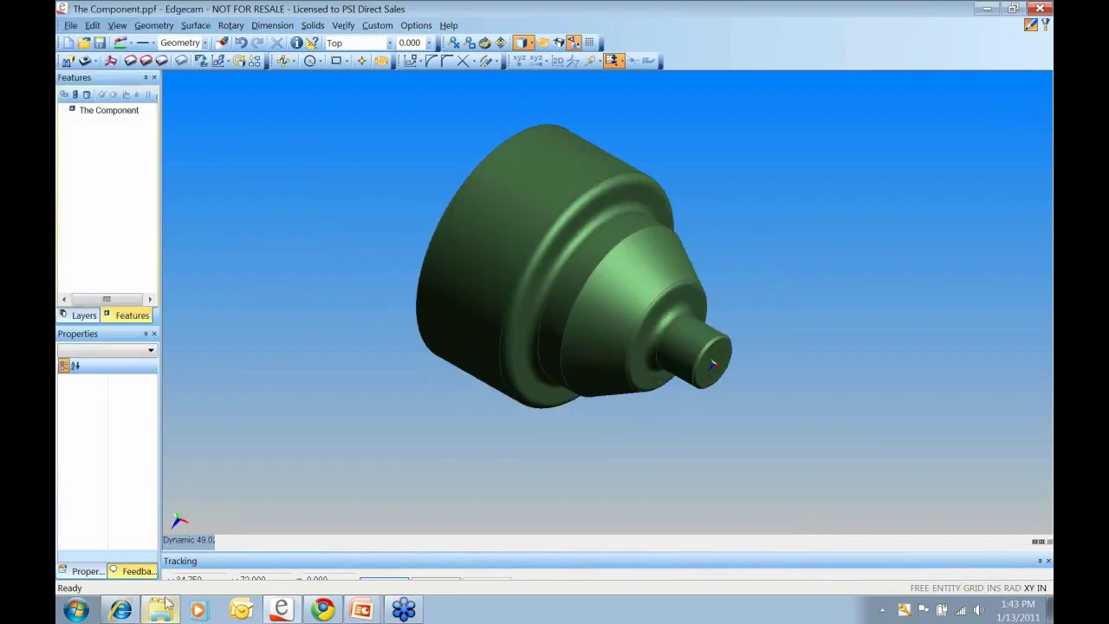
pyautogui.click(160, 611)
pyautogui.moveTo(113, 198); pyautogui.dragTo(879, 288)
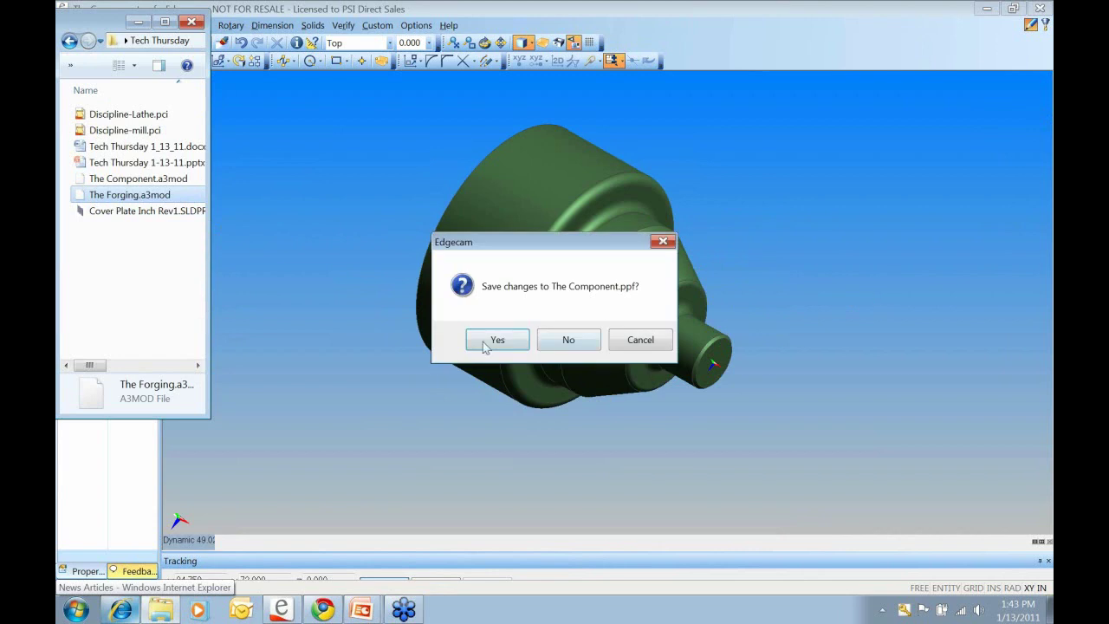
pyautogui.click(582, 342)
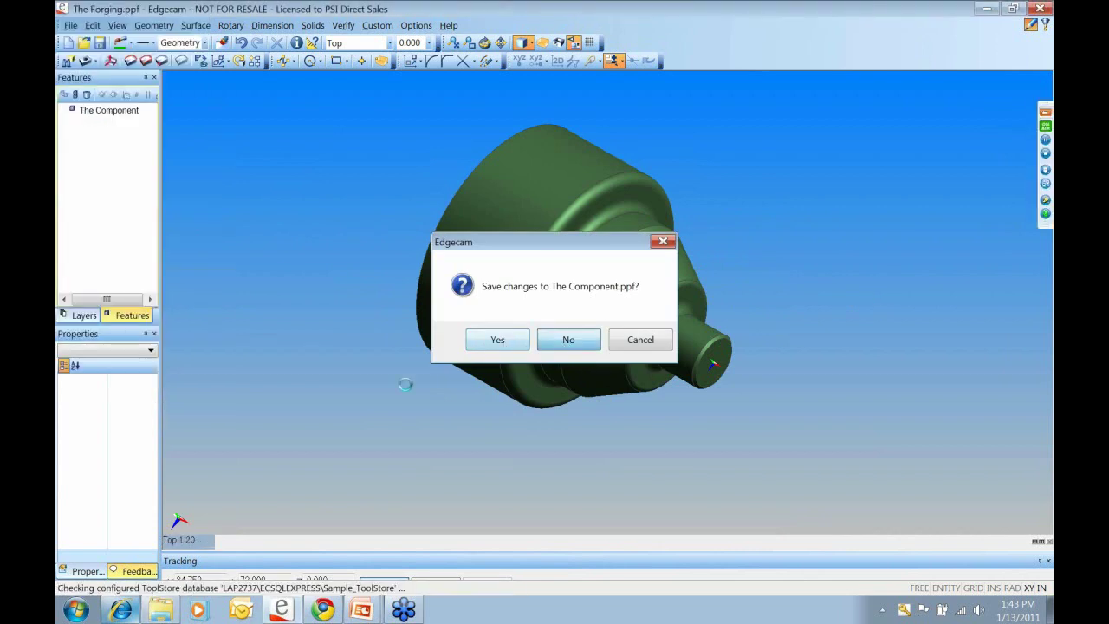
# - Examine the forging solid from several angles and inspect the properties of its large cylindrical face
pyautogui.moveTo(902, 320); pyautogui.dragTo(838, 284, button='middle')
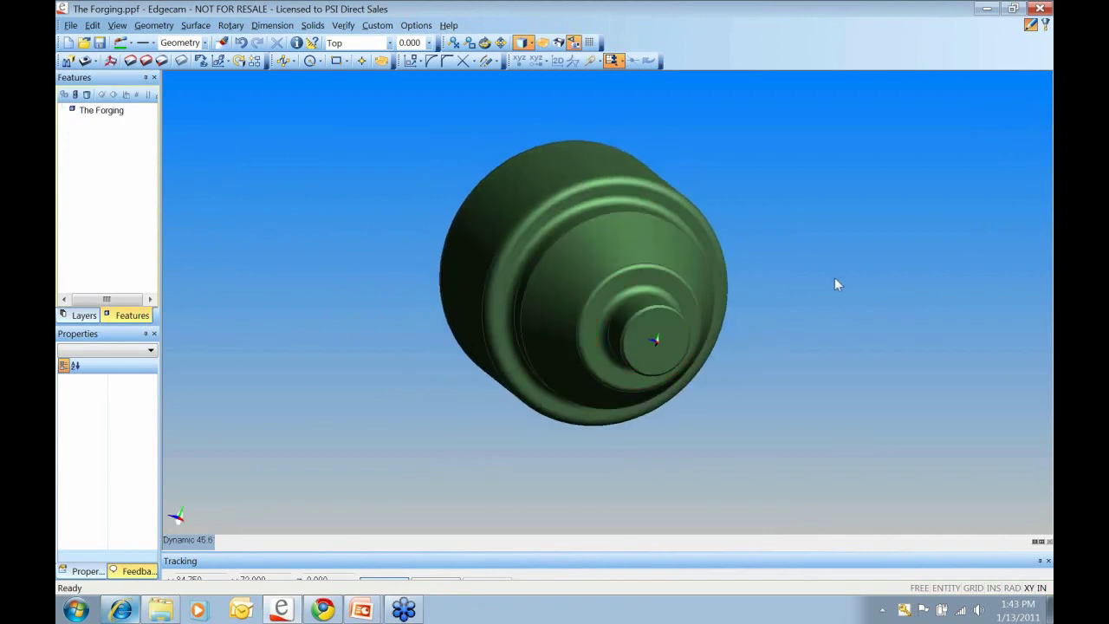
pyautogui.moveTo(599, 266); pyautogui.dragTo(748, 267, button='middle')
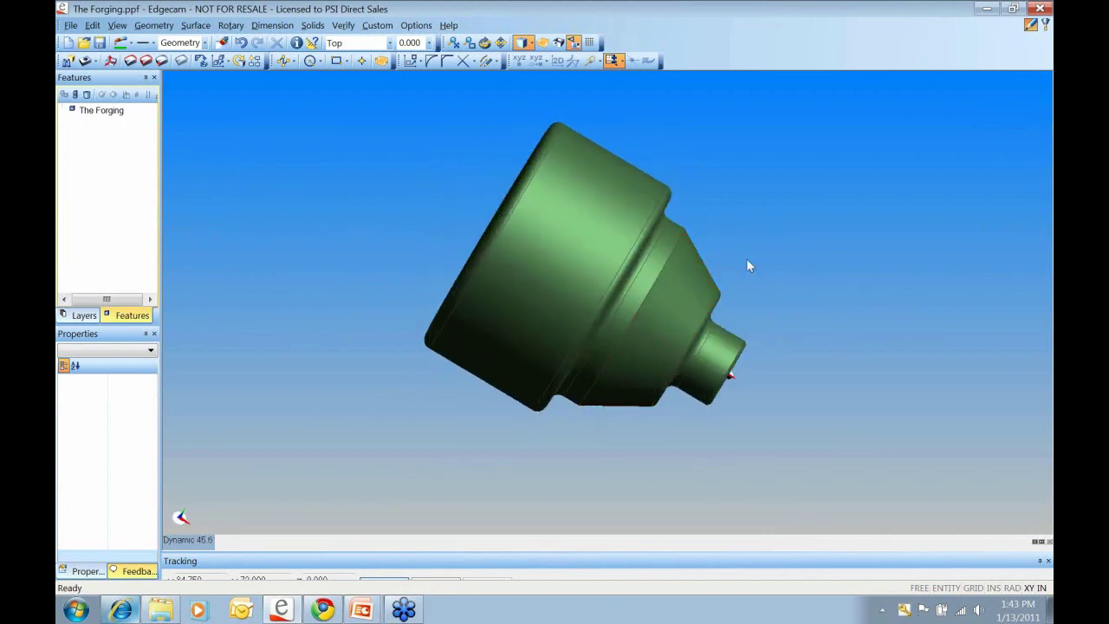
pyautogui.moveTo(434, 282); pyautogui.dragTo(743, 319, button='middle')
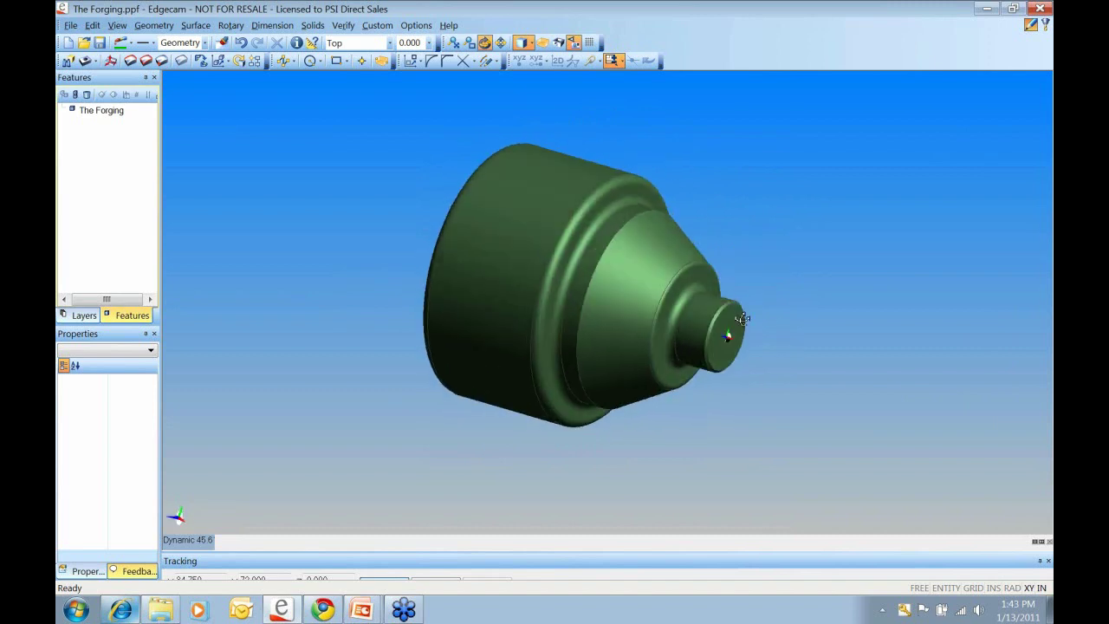
pyautogui.moveTo(742, 318)
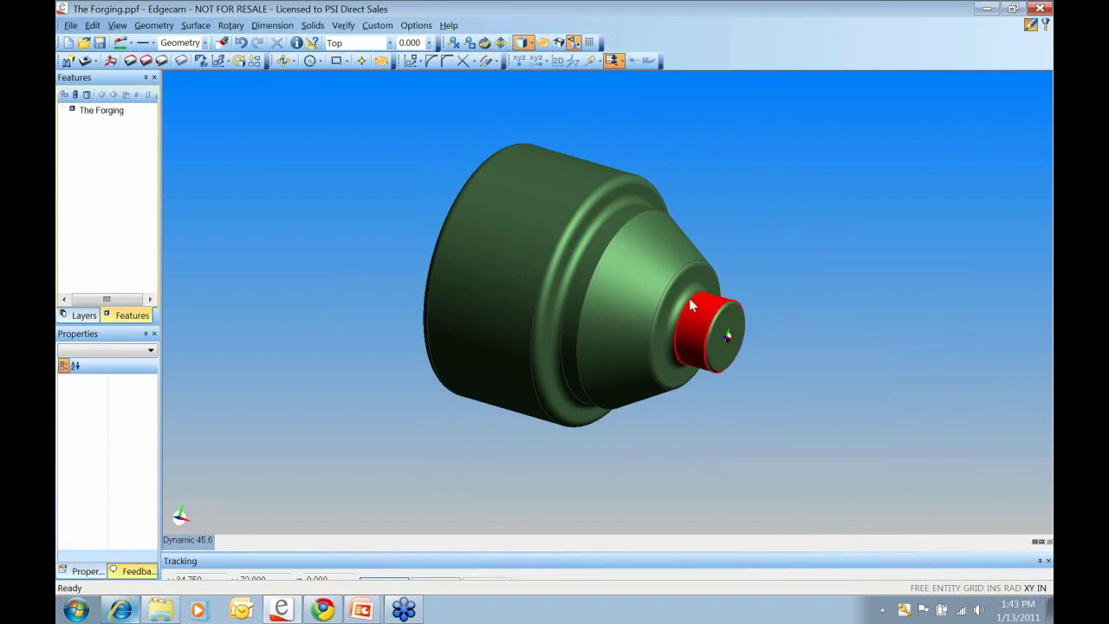
pyautogui.moveTo(765, 329)
pyautogui.mouseDown(button='middle')
pyautogui.moveTo(745, 376)
pyautogui.moveTo(774, 334)
pyautogui.mouseUp(button='middle')
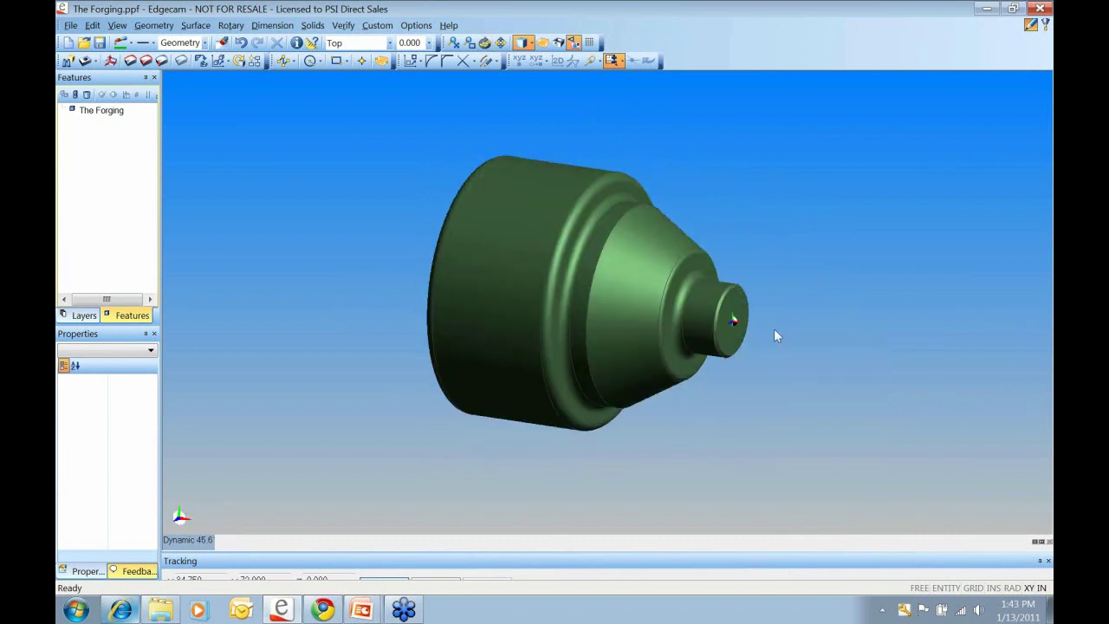
pyautogui.moveTo(499, 242)
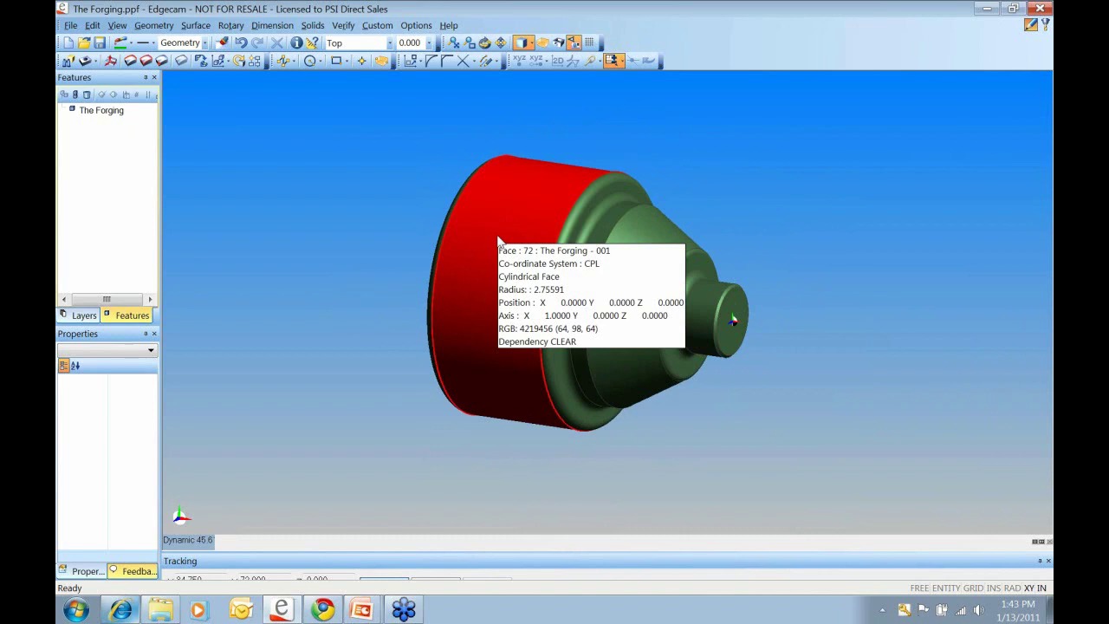
pyautogui.moveTo(387, 239); pyautogui.dragTo(351, 215, button='middle')
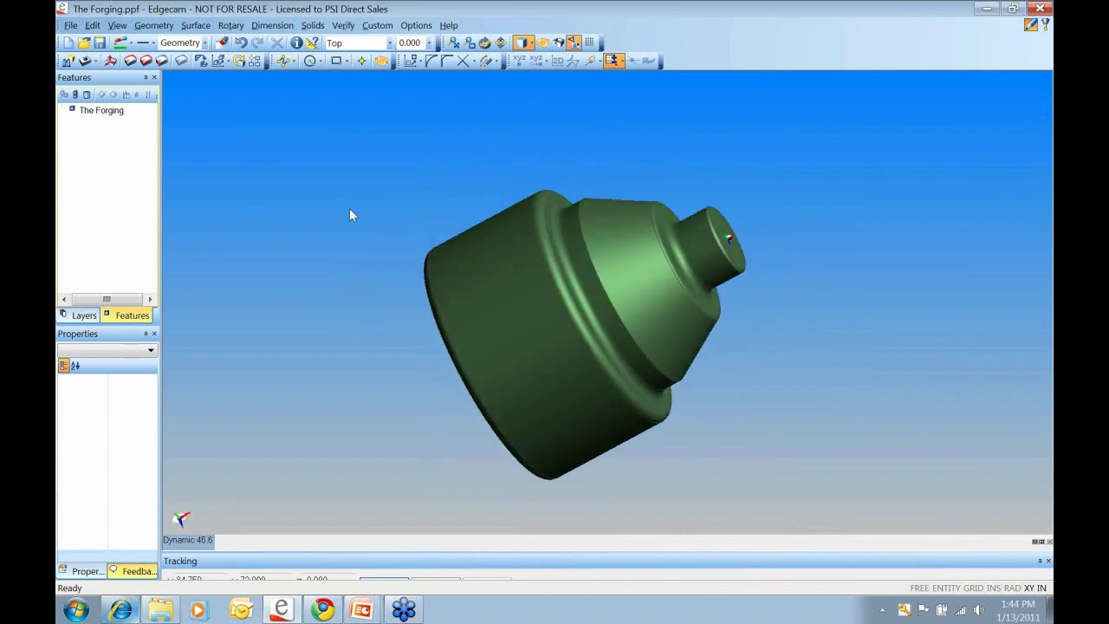
pyautogui.moveTo(218, 260); pyautogui.dragTo(292, 194, button='middle')
pyautogui.moveTo(582, 272); pyautogui.dragTo(478, 303, button='middle')
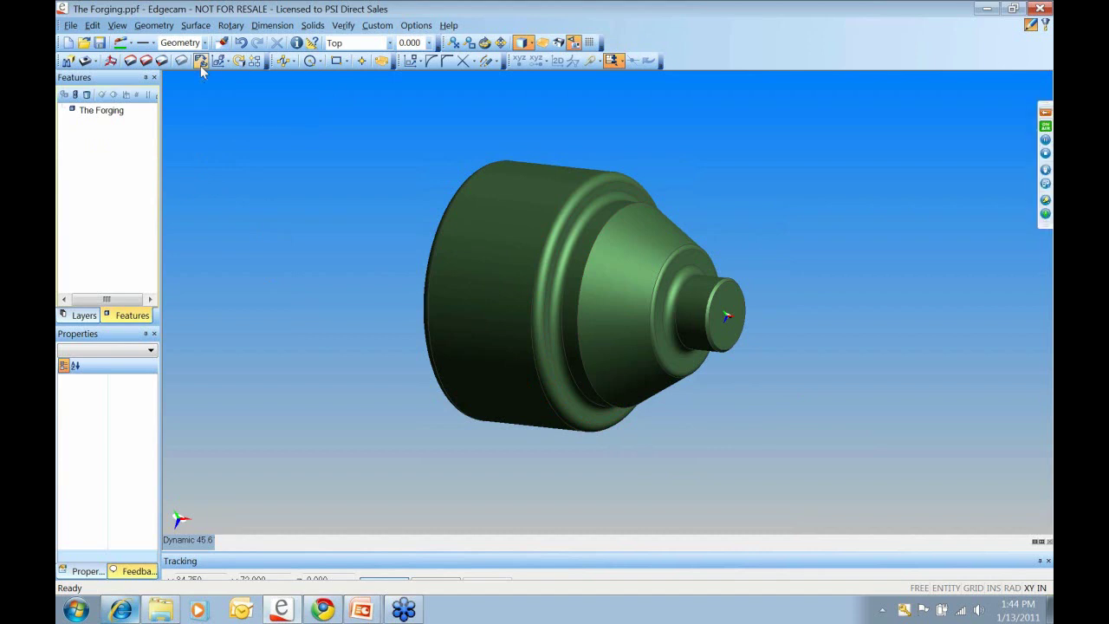
# - Try to define a CPL on the forging from a face, inspecting the small end face but leaving the XY plane face unselected
pyautogui.click(201, 66)
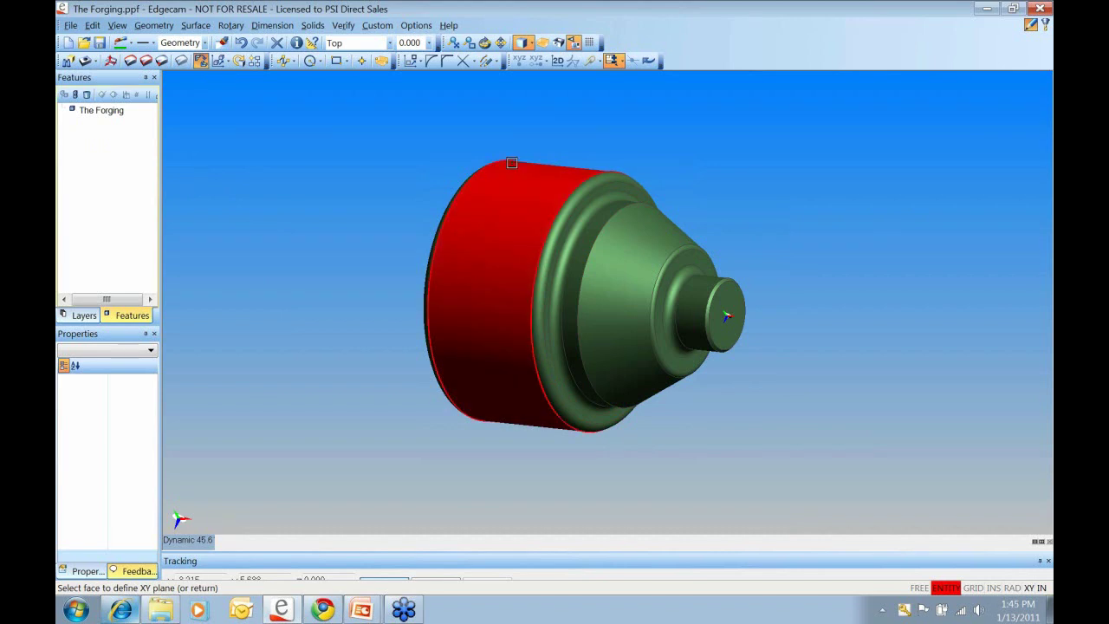
pyautogui.moveTo(695, 260); pyautogui.dragTo(639, 213, button='middle')
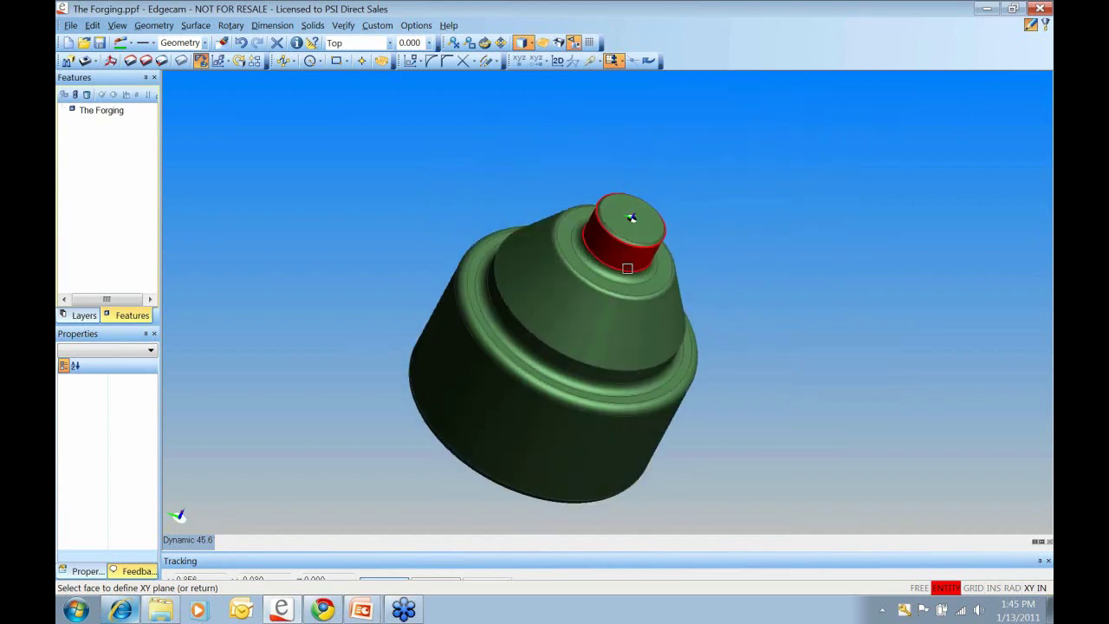
pyautogui.scroll(3, 667, 174)
pyautogui.scroll(5, 607, 300)
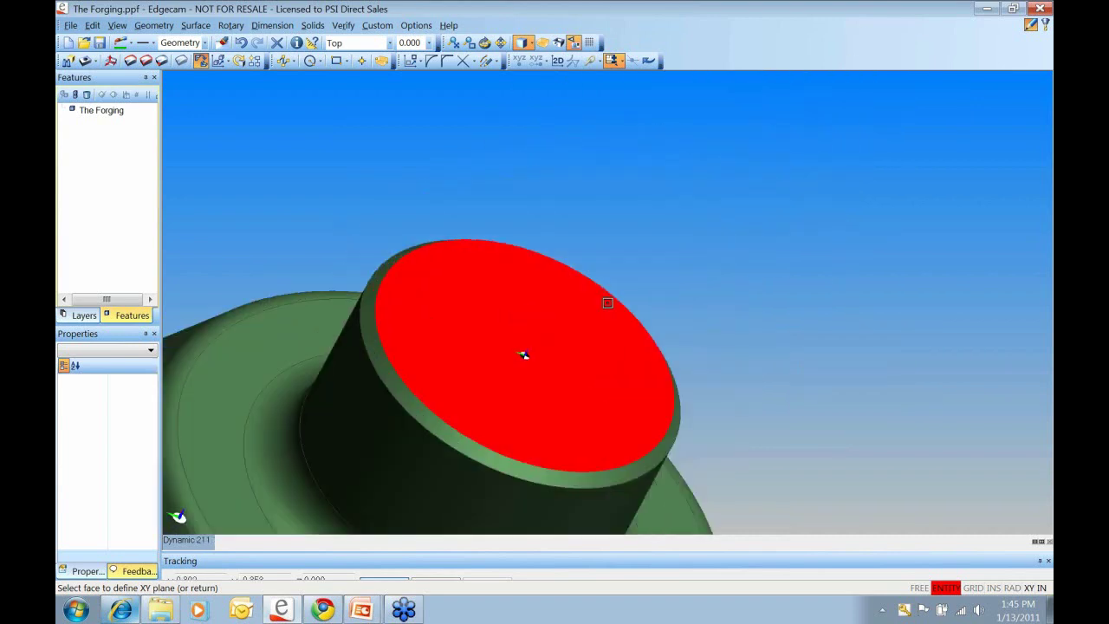
pyautogui.moveTo(560, 419); pyautogui.dragTo(682, 366, button='middle')
pyautogui.moveTo(347, 411); pyautogui.dragTo(485, 322, button='middle')
pyautogui.scroll(-5, 611, 209)
pyautogui.moveTo(612, 209); pyautogui.dragTo(747, 57, button='middle')
pyautogui.scroll(3, 615, 291)
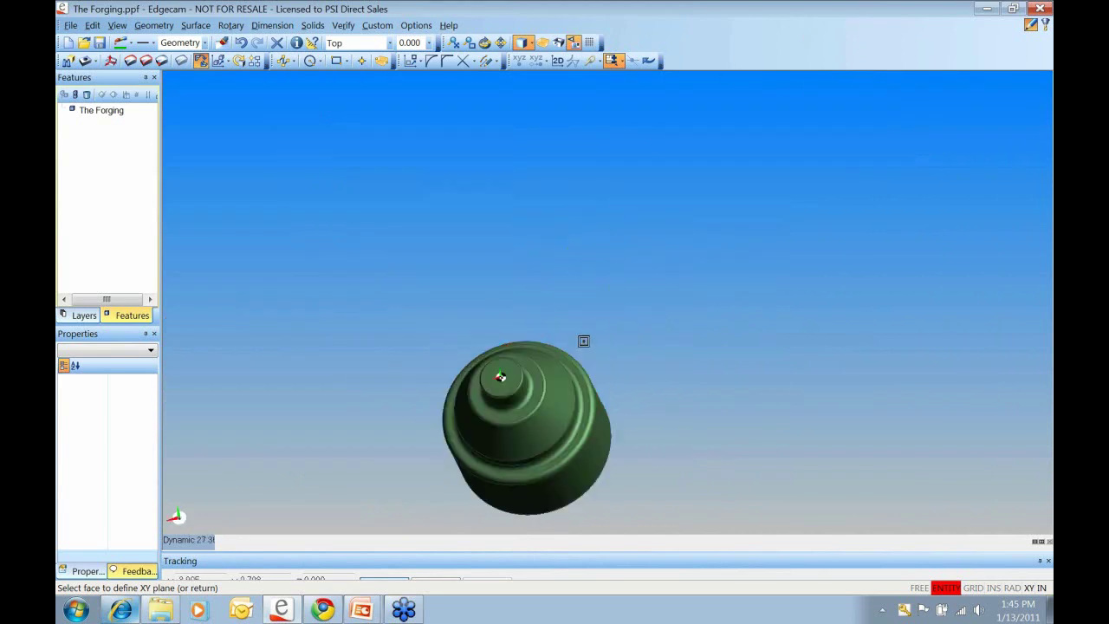
pyautogui.moveTo(483, 421); pyautogui.dragTo(500, 336, button='middle')
pyautogui.scroll(5, 500, 336)
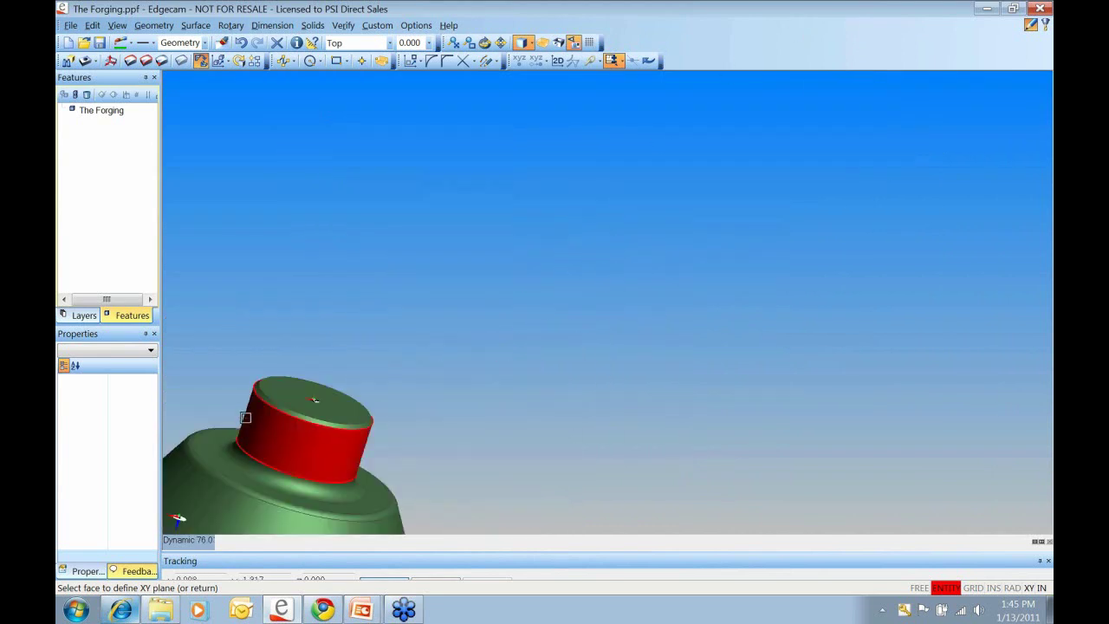
pyautogui.moveTo(279, 420); pyautogui.dragTo(280, 412, button='middle')
pyautogui.scroll(5, 280, 413)
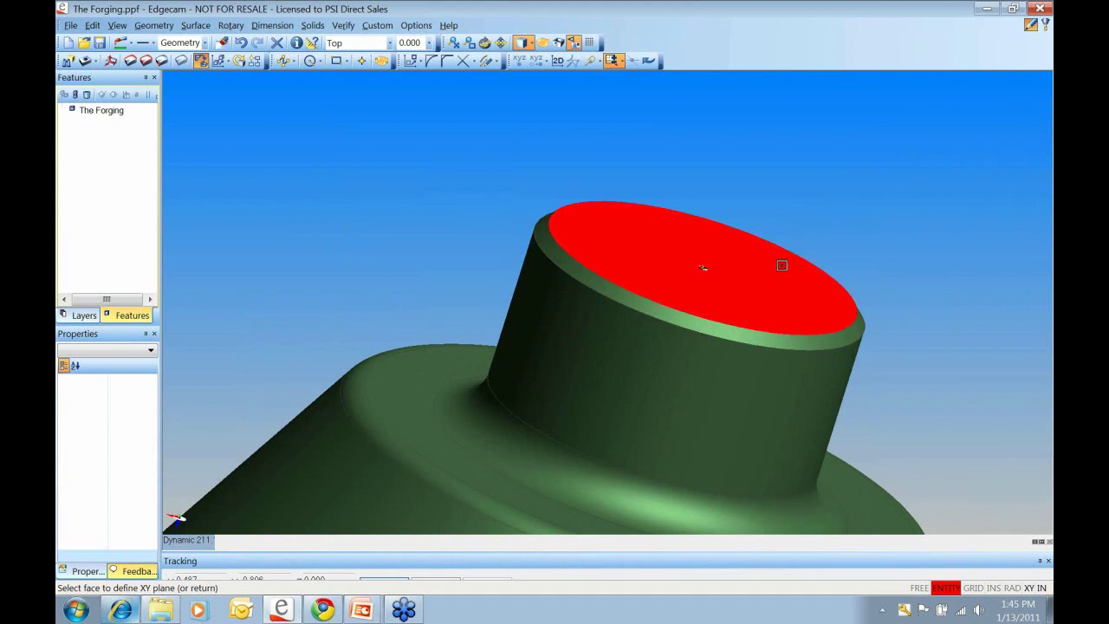
pyautogui.moveTo(763, 285); pyautogui.dragTo(804, 209, button='middle')
pyautogui.scroll(-10, 804, 208)
pyautogui.moveTo(694, 247); pyautogui.dragTo(635, 277, button='middle')
pyautogui.scroll(8, 635, 277)
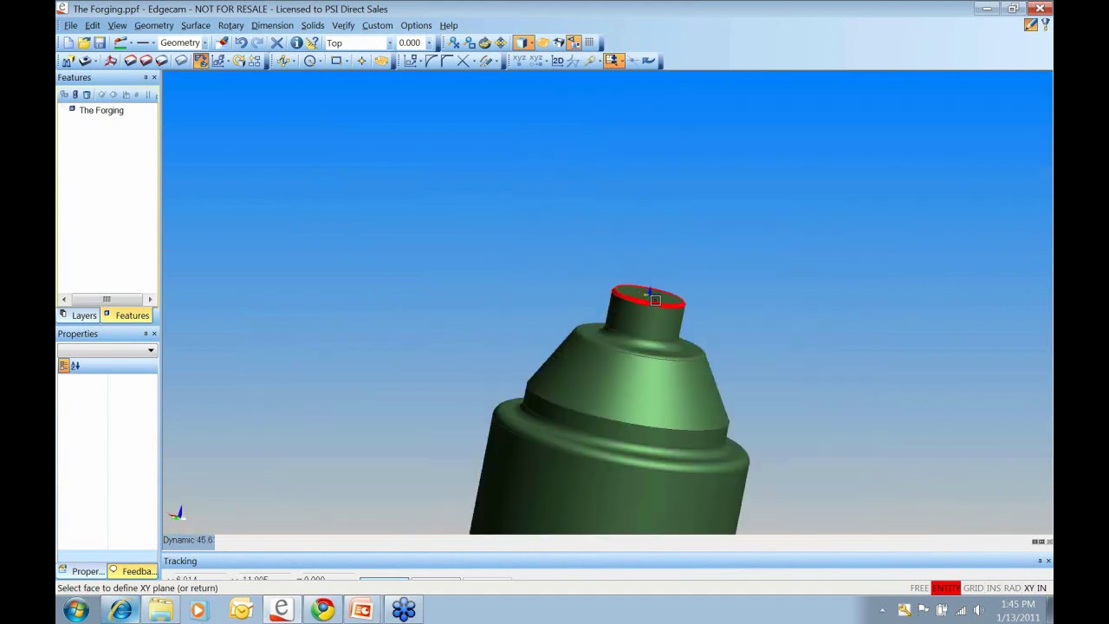
pyautogui.scroll(2, 750, 279)
pyautogui.moveTo(720, 300); pyautogui.dragTo(673, 223, button='middle')
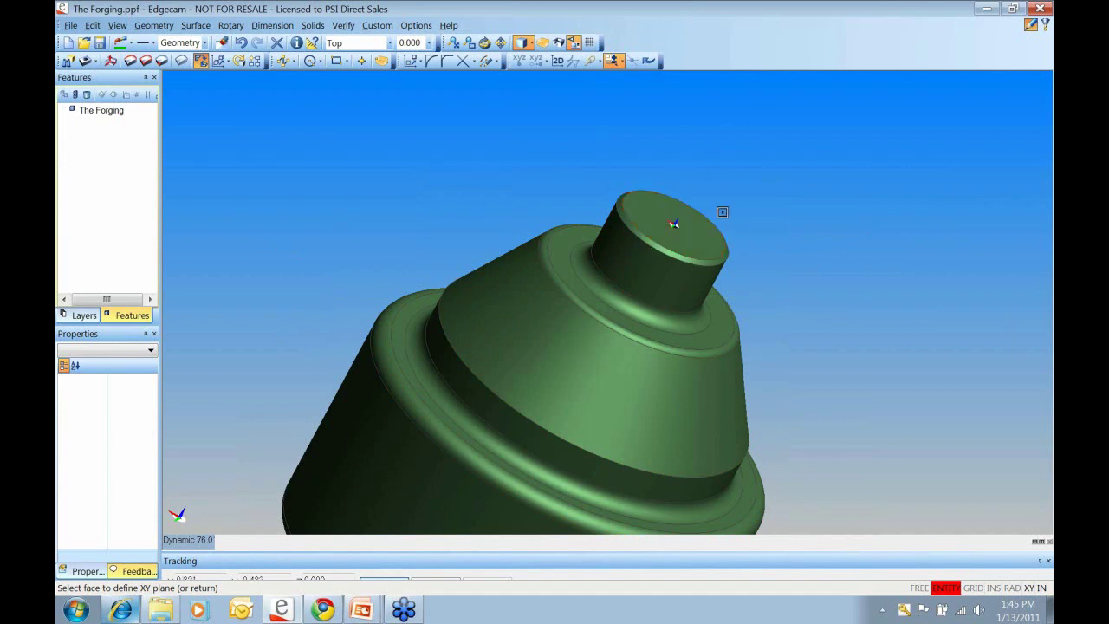
pyautogui.press('Return')
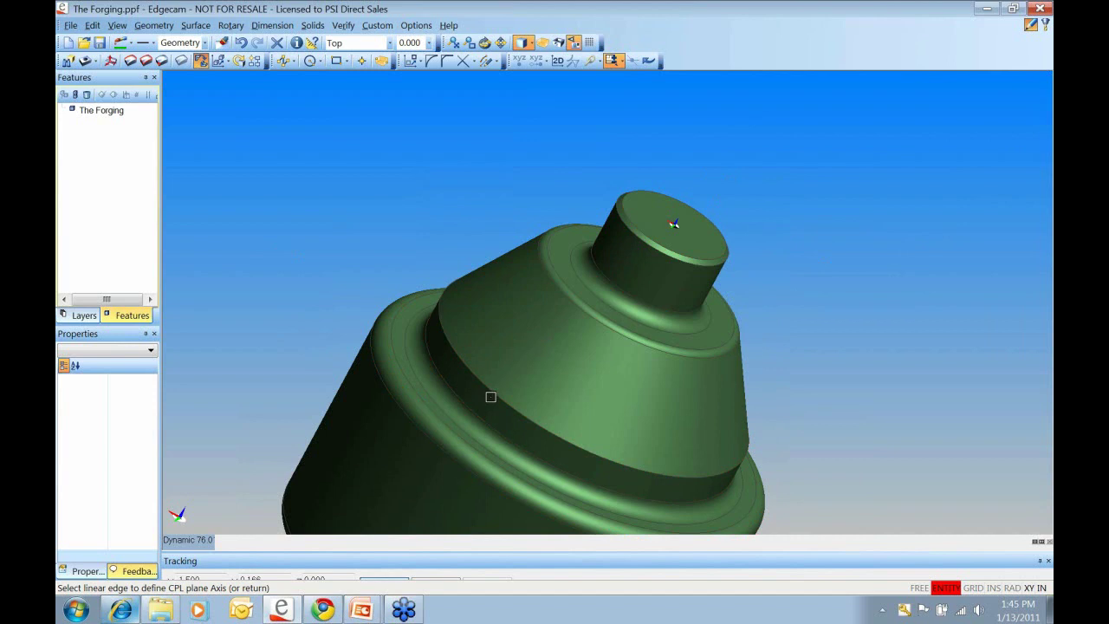
# - Try to pick a circular edge of the forging as the CPL plane axis, and end the command without an axis
pyautogui.scroll(-3, 834, 336)
pyautogui.moveTo(768, 347); pyautogui.dragTo(562, 280, button='middle')
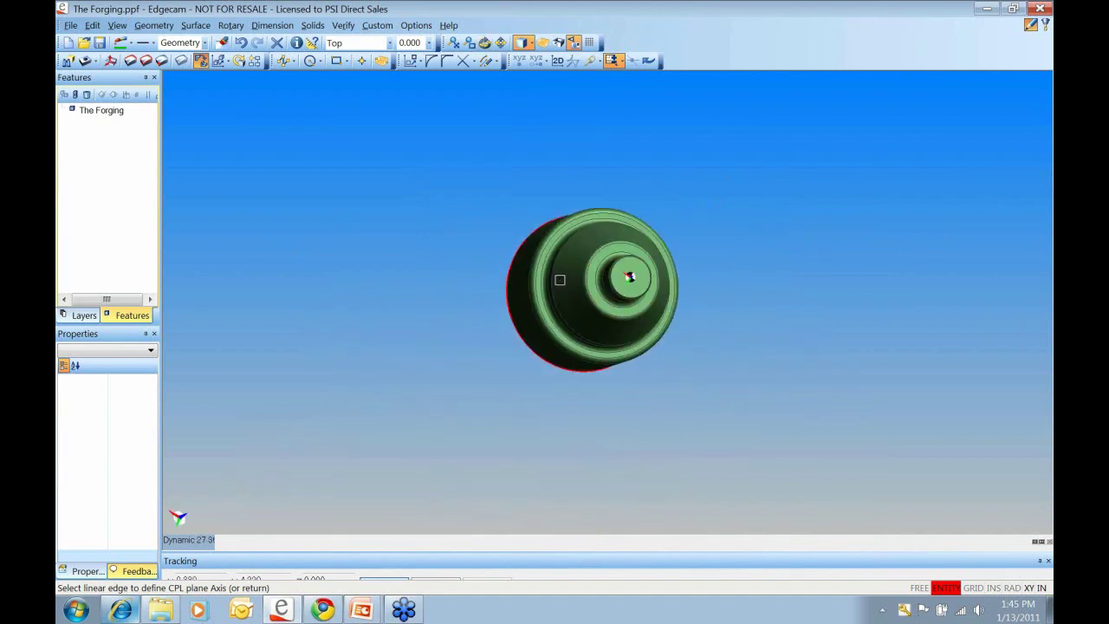
pyautogui.scroll(3, 607, 267)
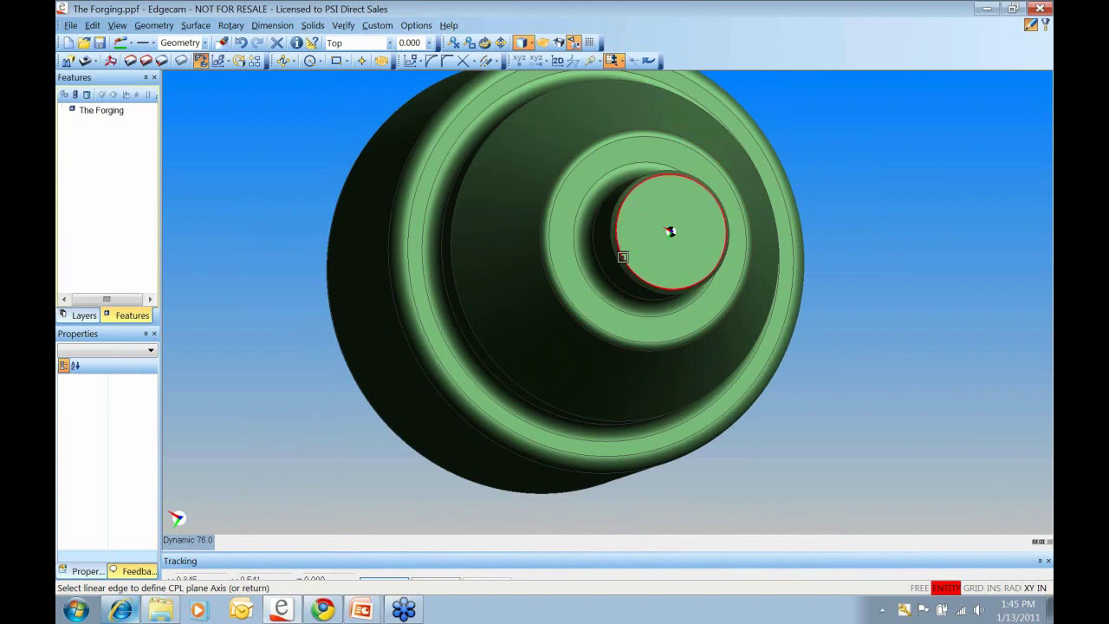
pyautogui.click(623, 260)
pyautogui.click(574, 338)
pyautogui.moveTo(574, 340); pyautogui.dragTo(476, 382, button='middle')
pyautogui.scroll(-5, 476, 382)
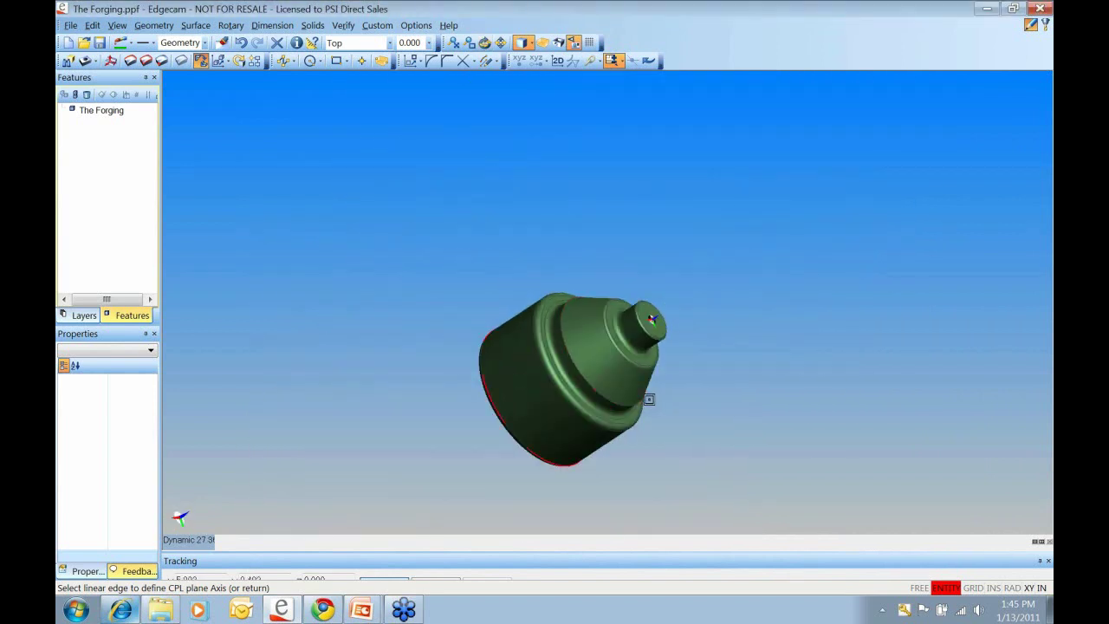
pyautogui.moveTo(640, 361); pyautogui.dragTo(634, 382, button='middle')
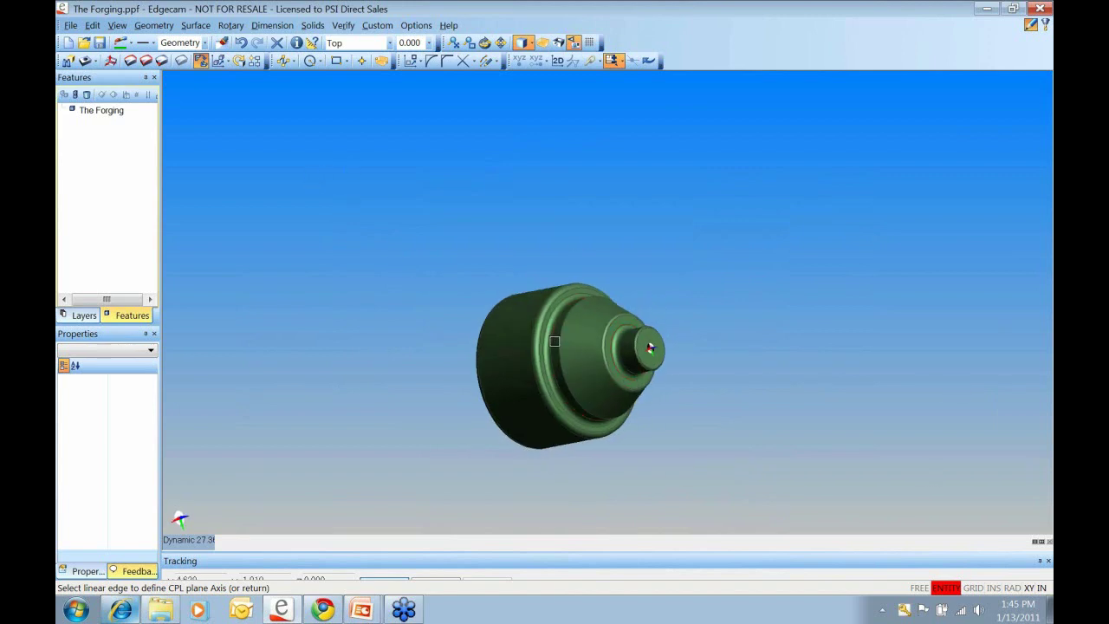
pyautogui.press('Return')
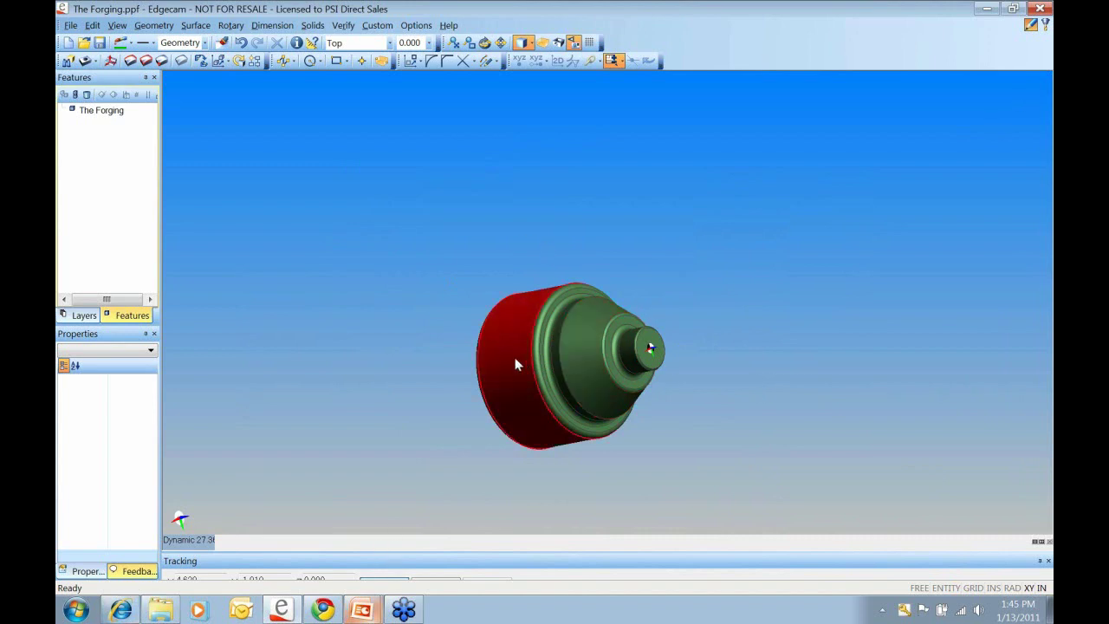
pyautogui.click(70, 25)
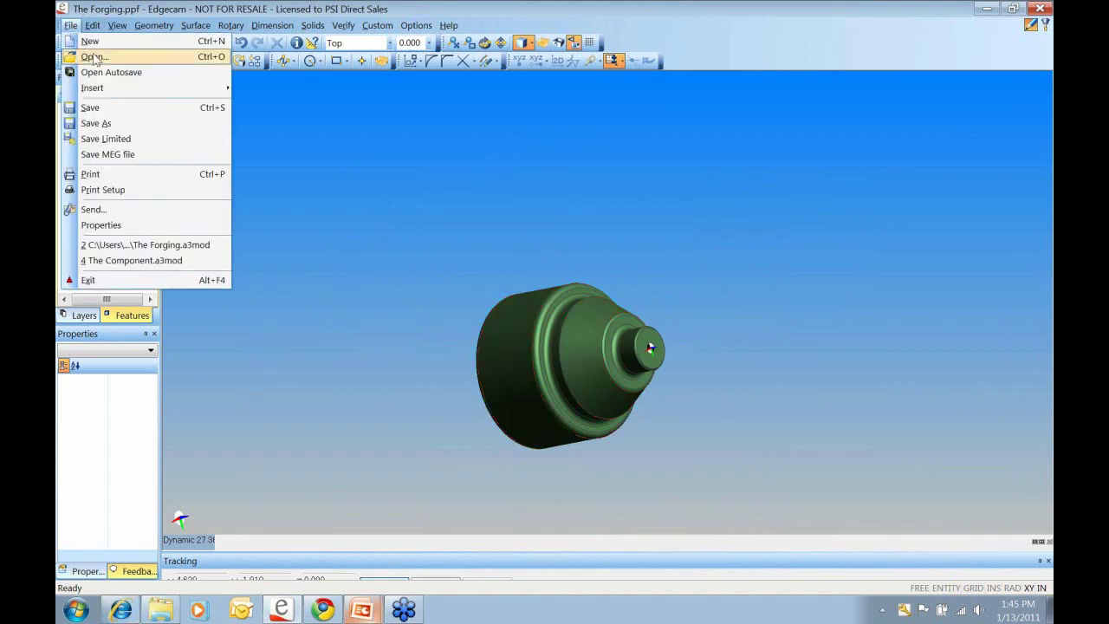
pyautogui.click(94, 57)
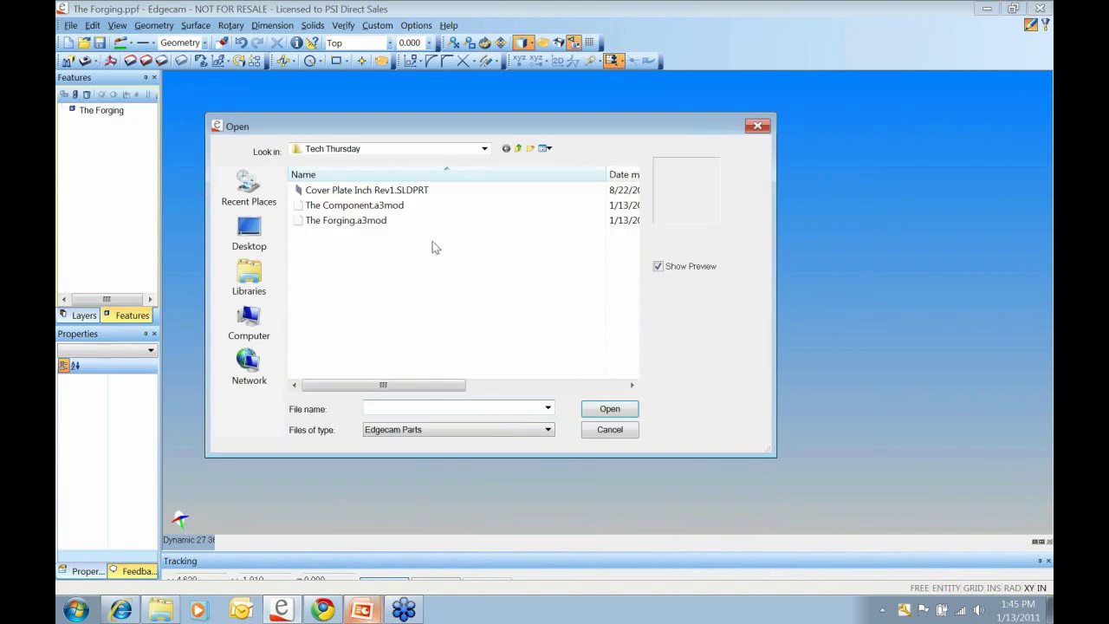
pyautogui.click(607, 430)
# - Load Cover Plate Inch Rev1.SLDPRT from the Tech Thursday folder window into the graphics area, discarding the changes to The Forging.ppf
pyautogui.click(160, 609)
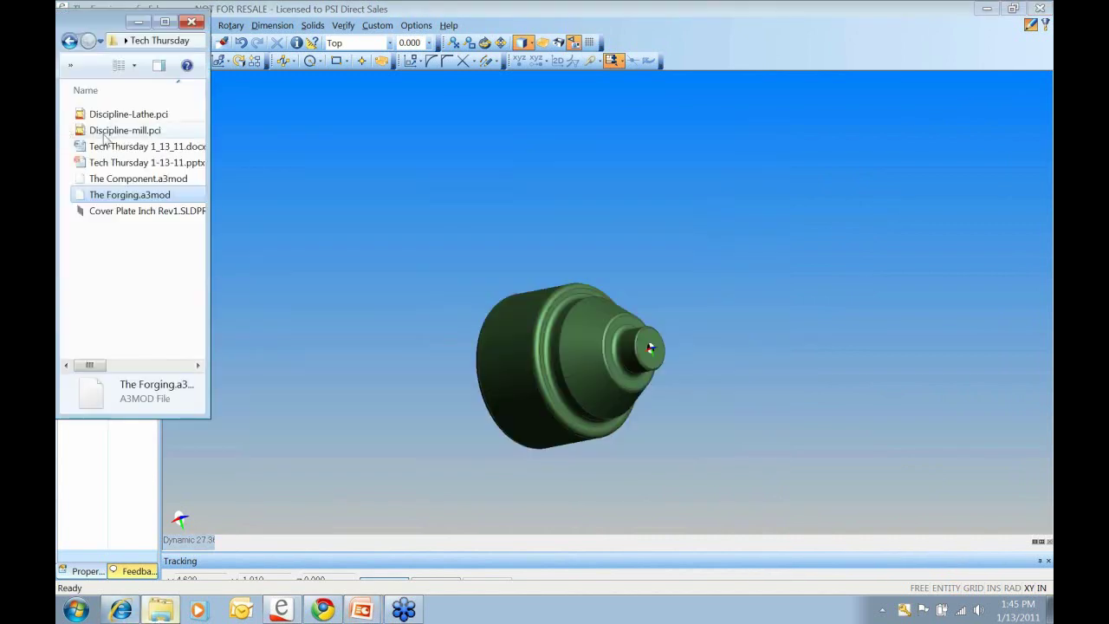
pyautogui.click(142, 212)
pyautogui.moveTo(139, 210); pyautogui.dragTo(470, 152)
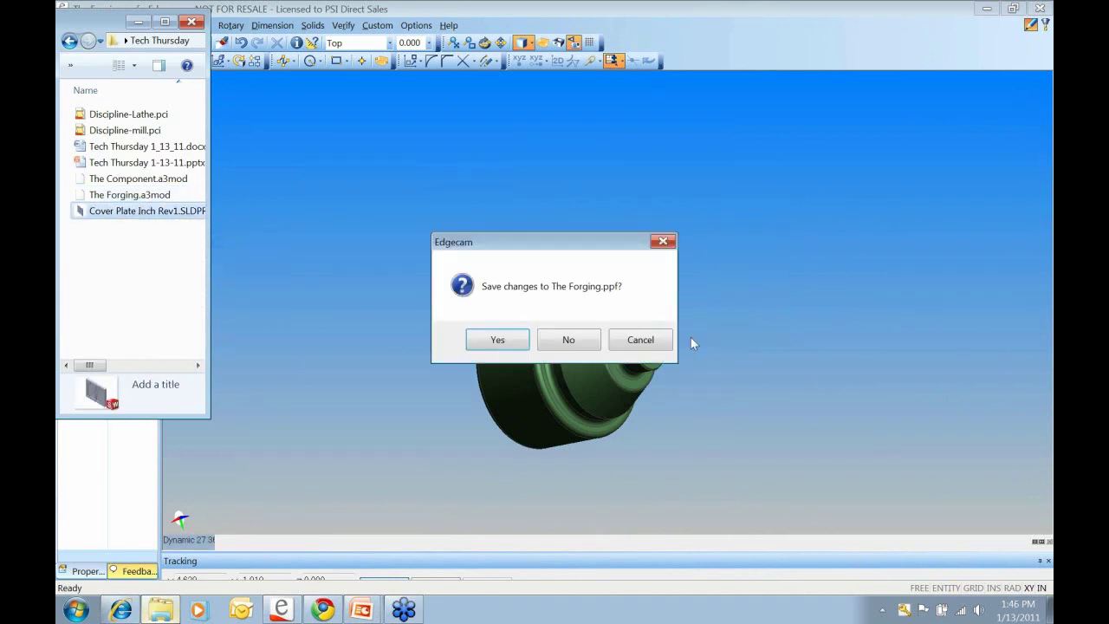
pyautogui.click(561, 341)
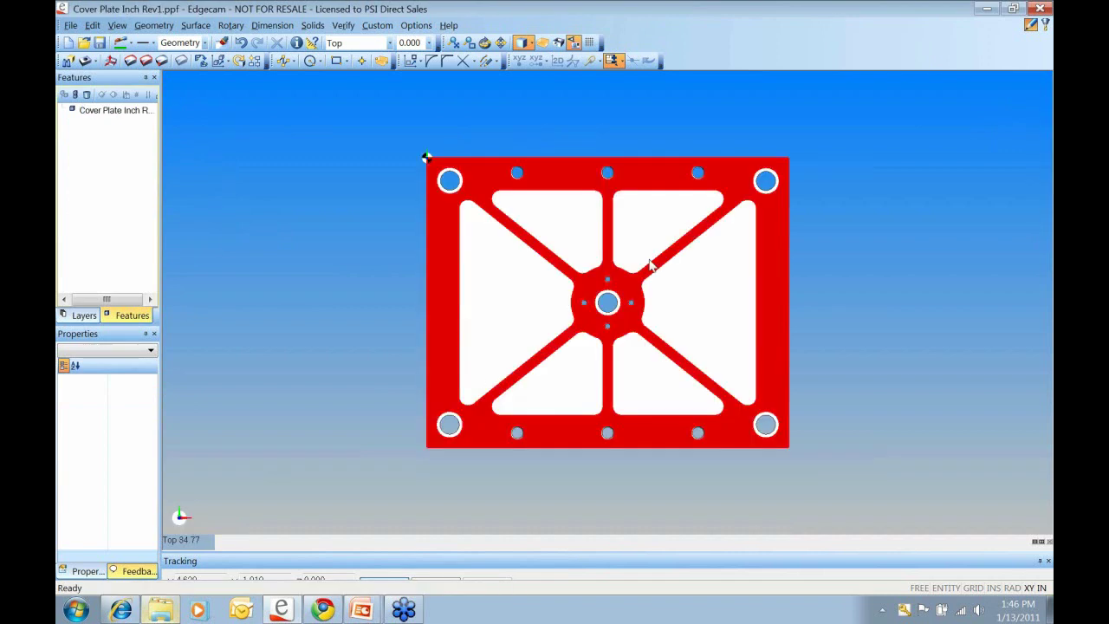
# - Start aligning the cover plate solid and pick its pocketed top face as the XY plane to flip the plate over
pyautogui.moveTo(771, 377)
pyautogui.mouseDown(button='middle')
pyautogui.moveTo(736, 277)
pyautogui.moveTo(633, 124)
pyautogui.mouseUp(button='middle')
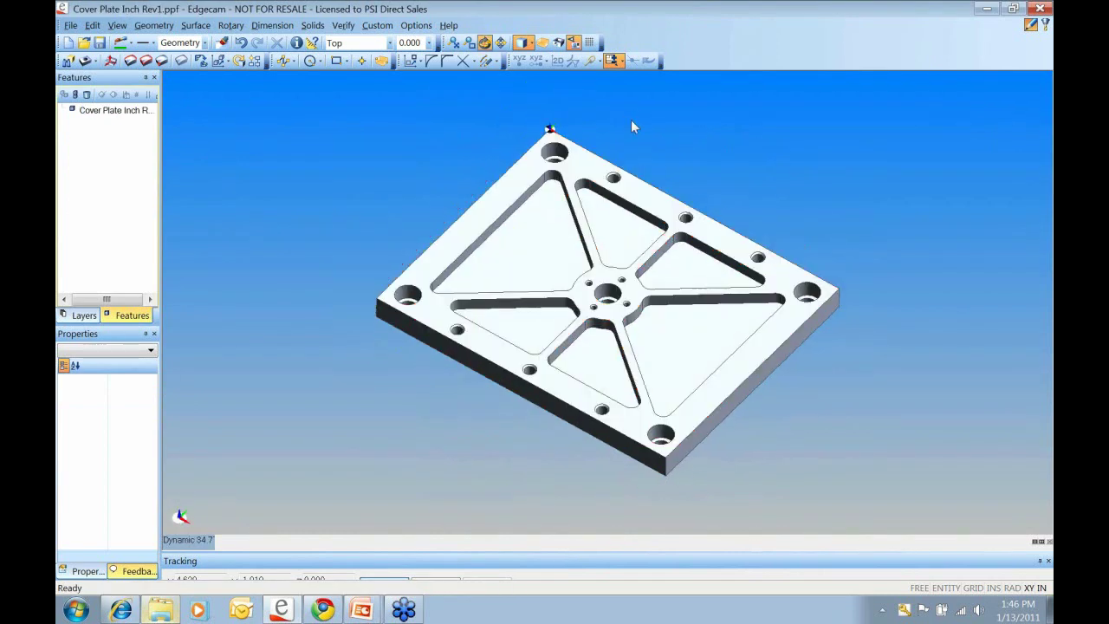
pyautogui.scroll(-5, 638, 246)
pyautogui.scroll(5, 638, 245)
pyautogui.moveTo(893, 390); pyautogui.dragTo(919, 382, button='middle')
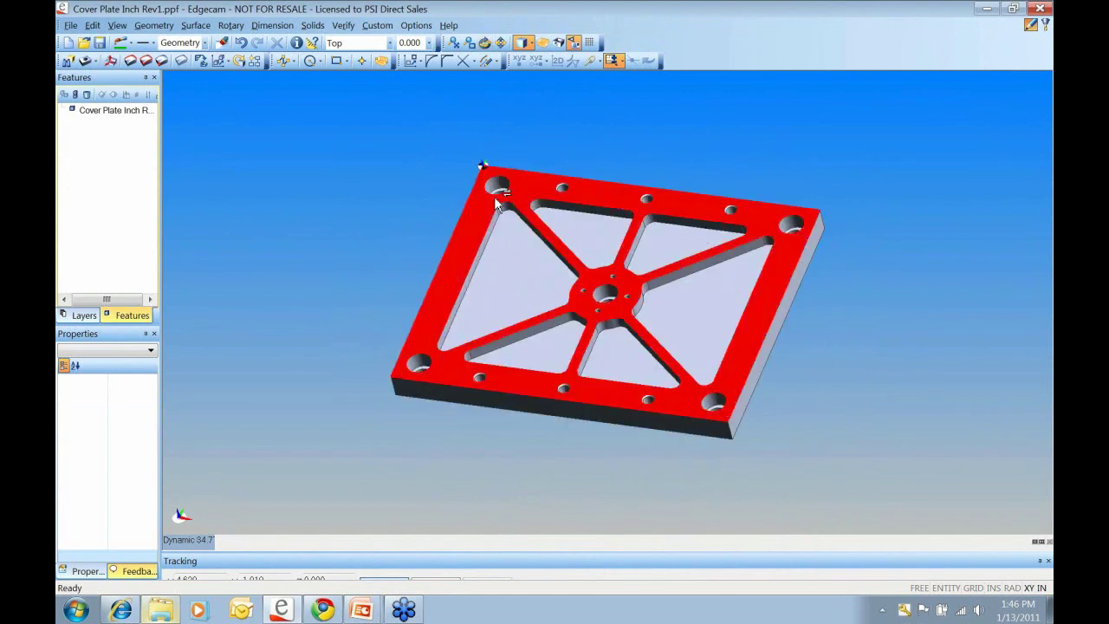
pyautogui.click(228, 62)
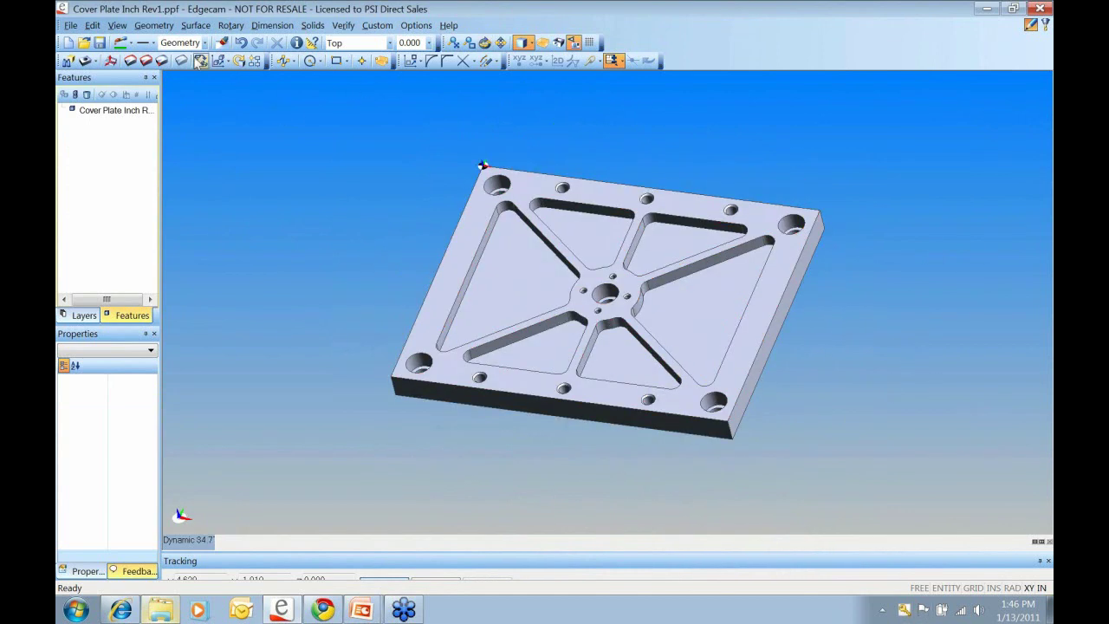
pyautogui.moveTo(607, 195); pyautogui.dragTo(557, 154, button='middle')
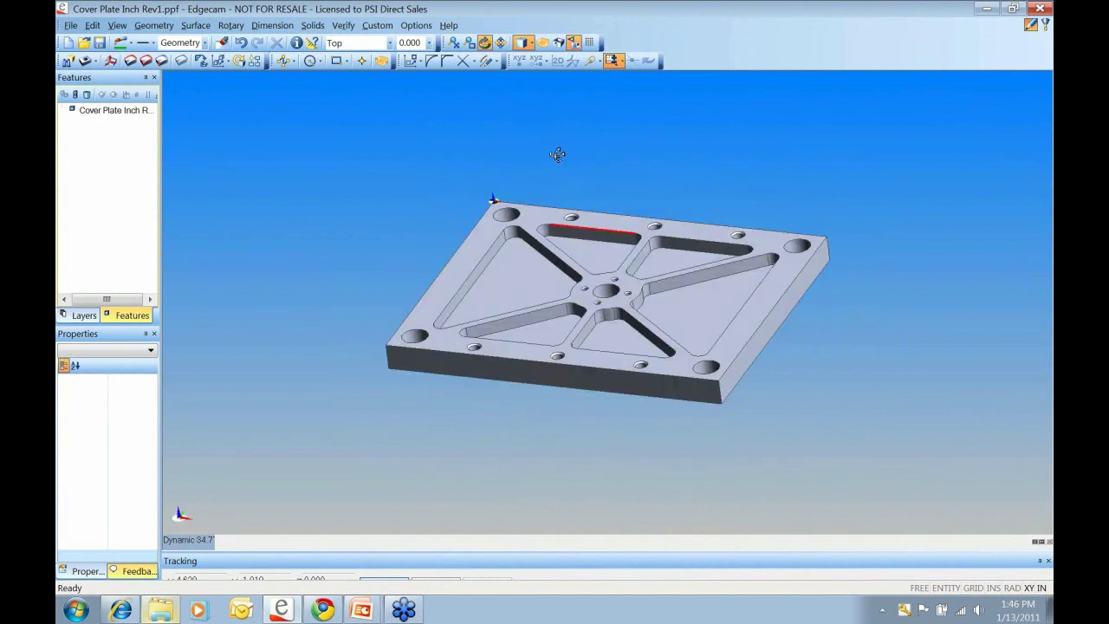
pyautogui.click(202, 62)
pyautogui.click(201, 61)
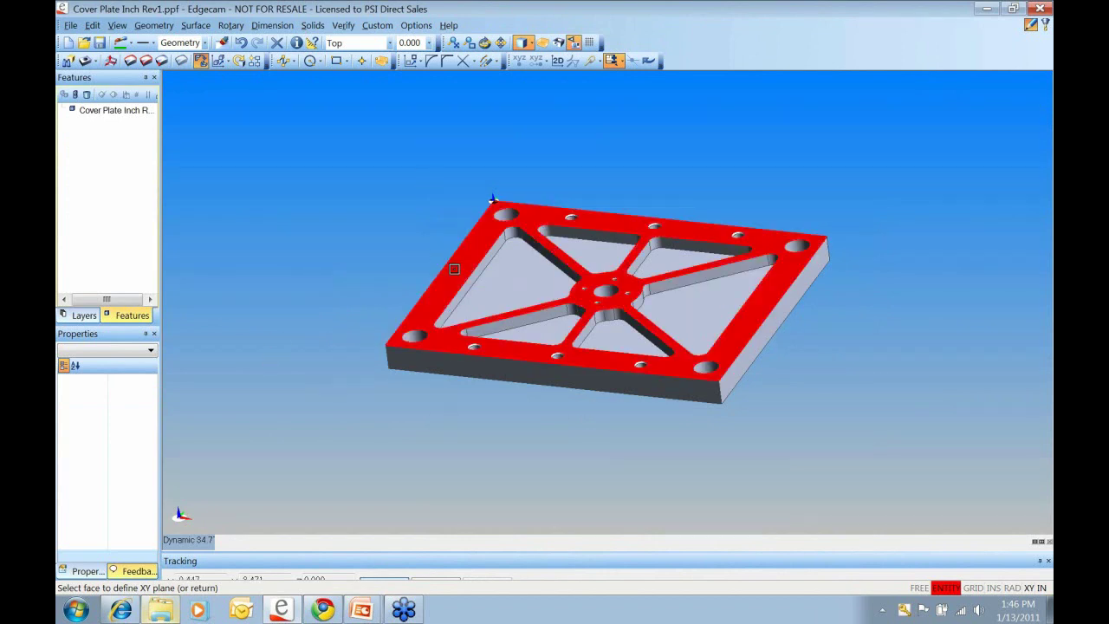
pyautogui.moveTo(454, 268); pyautogui.dragTo(453, 267, button='middle')
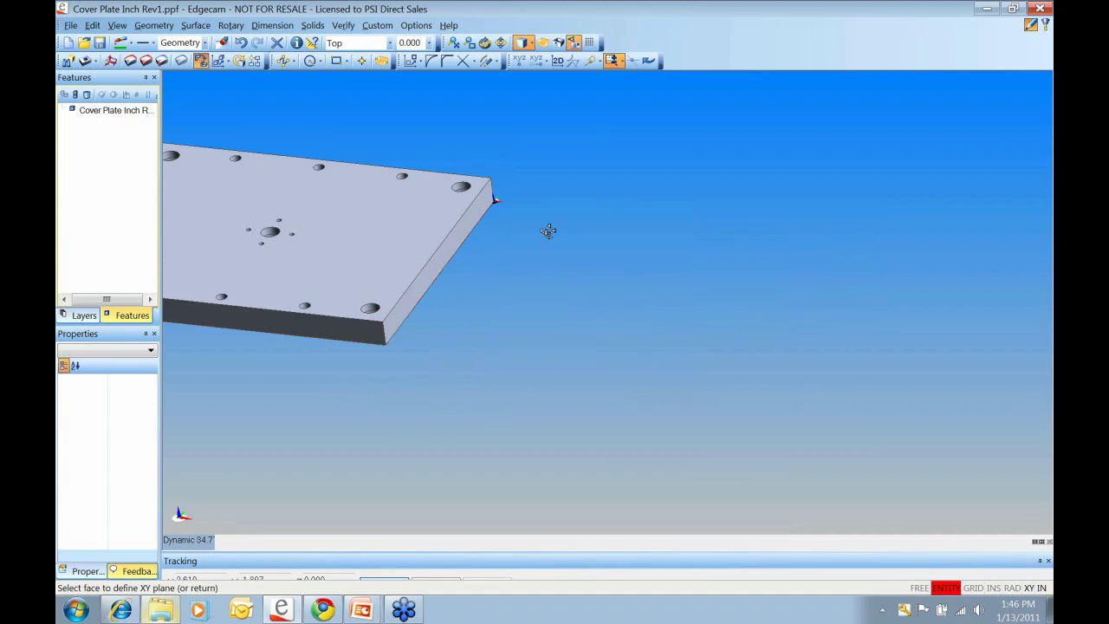
# - Examine the flipped cover plate from the pocketed side and inspect the position and normal direction of its top face
pyautogui.moveTo(550, 233); pyautogui.dragTo(248, 110, button='middle')
pyautogui.scroll(6, 879, 317)
pyautogui.scroll(-9, 298, 287)
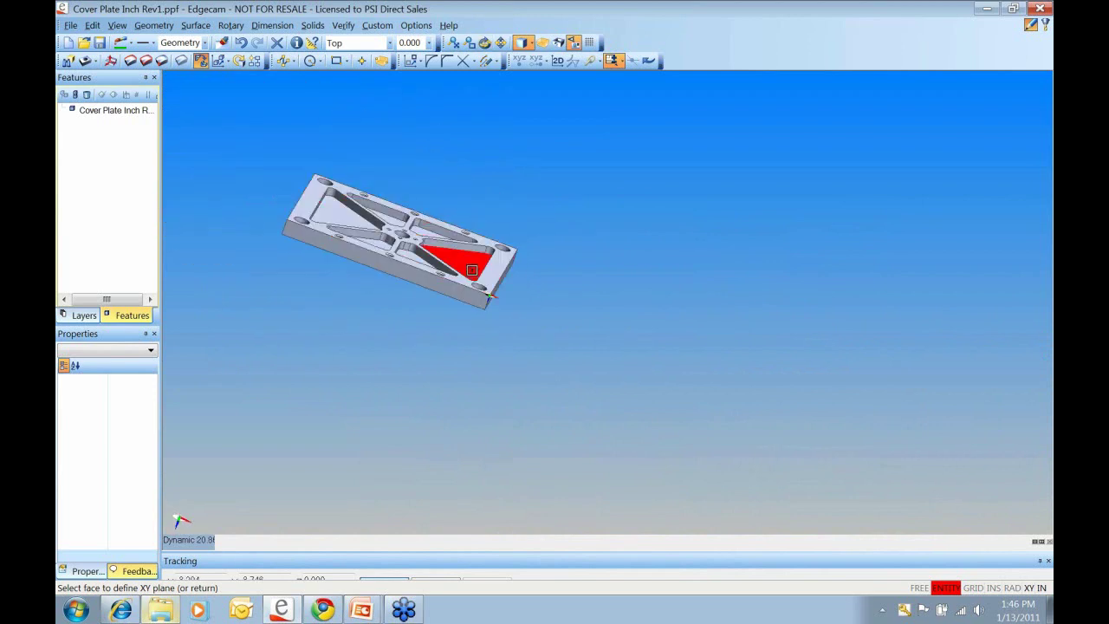
pyautogui.scroll(3, 476, 271)
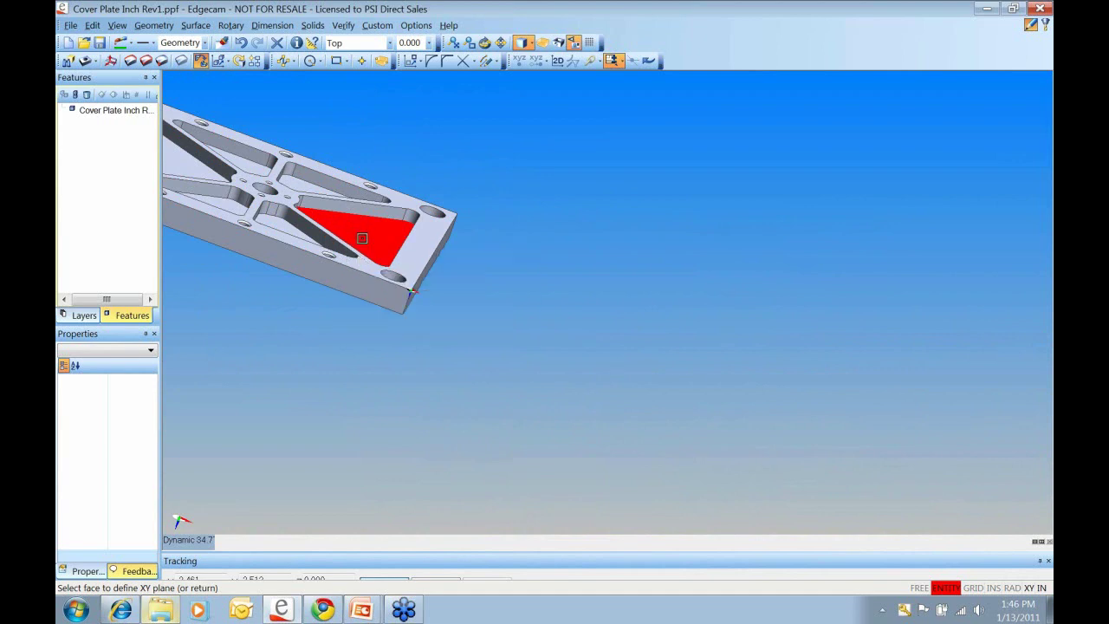
pyautogui.scroll(3, 367, 240)
pyautogui.scroll(5, 648, 393)
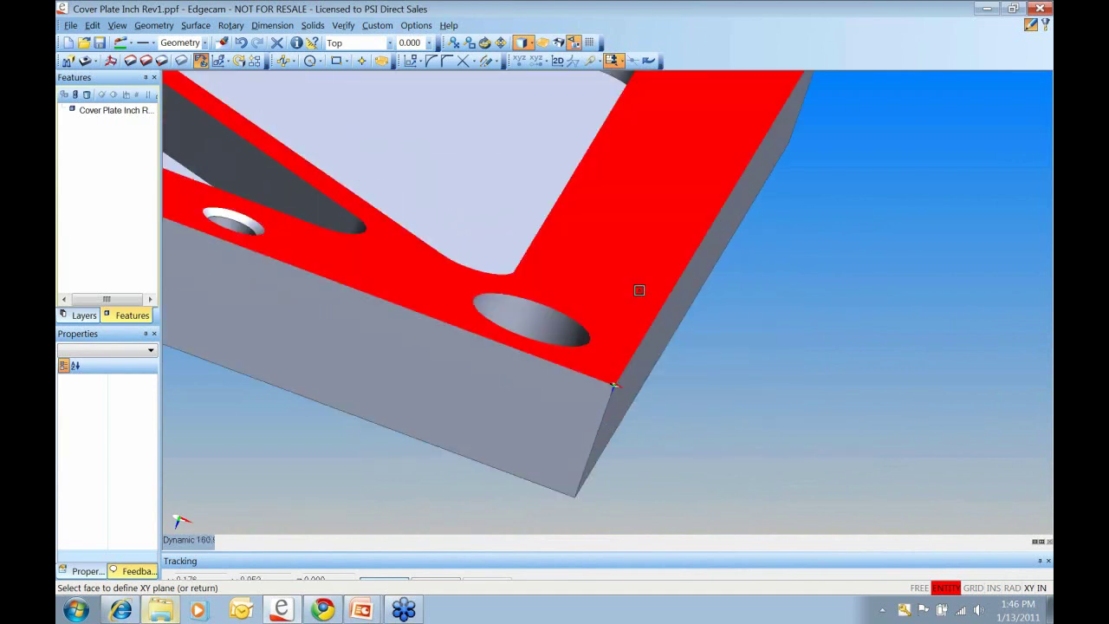
pyautogui.moveTo(645, 231)
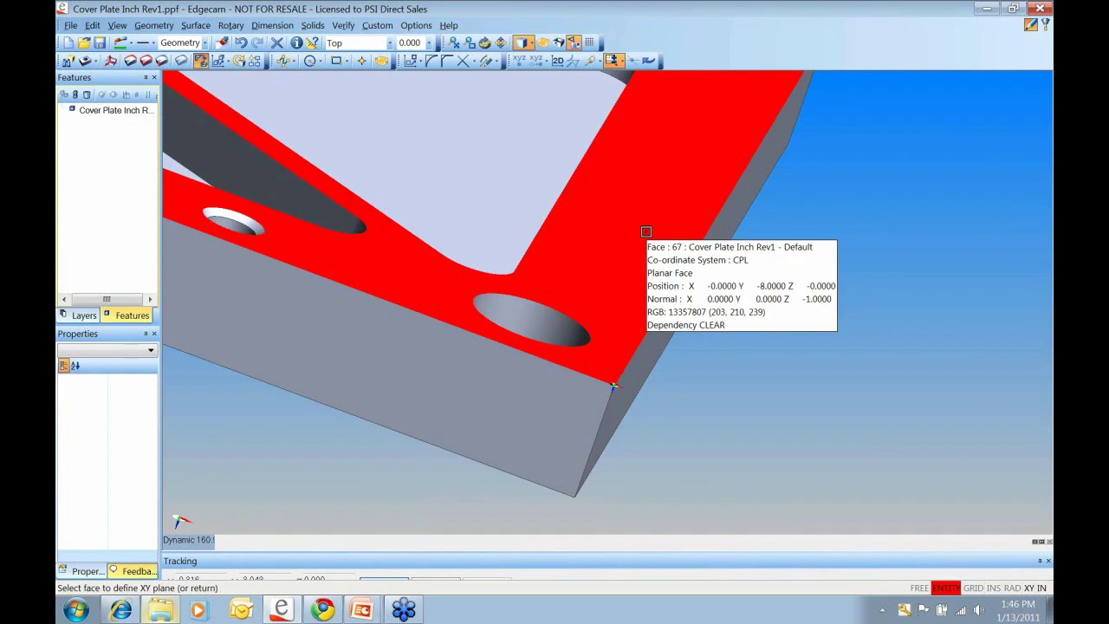
# - Flip the cover plate back so its pocketed face points up along Z, and accept that XY plane
pyautogui.scroll(-10, 646, 231)
pyautogui.moveTo(705, 302); pyautogui.dragTo(614, 245, button='middle')
pyautogui.scroll(10, 614, 246)
pyautogui.scroll(-10, 642, 196)
pyautogui.scroll(5, 647, 213)
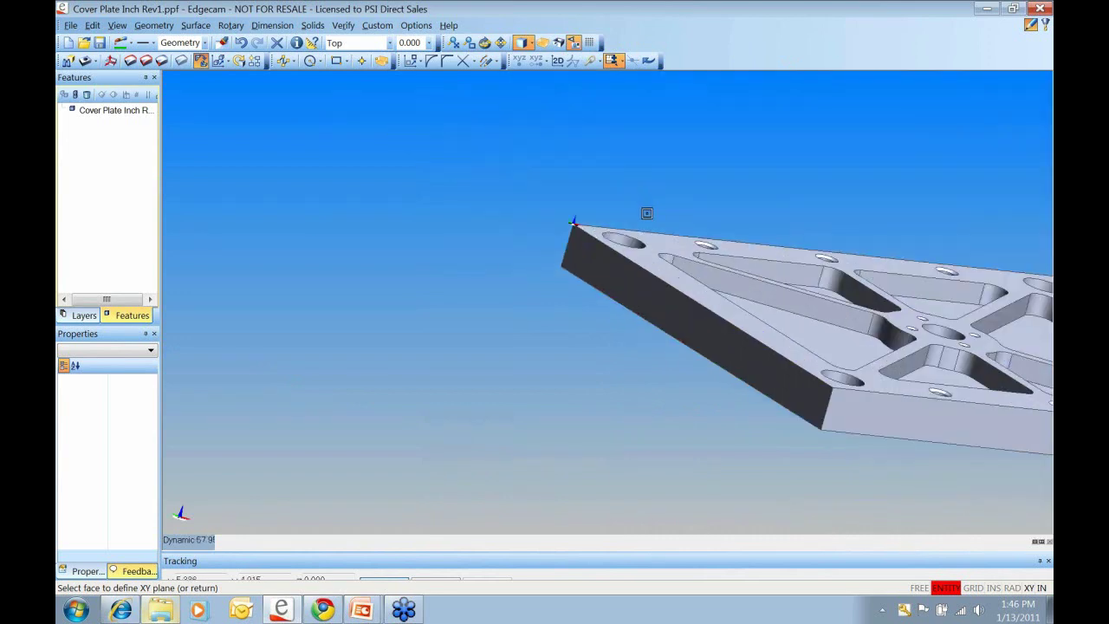
pyautogui.scroll(2, 681, 143)
pyautogui.scroll(-5, 673, 144)
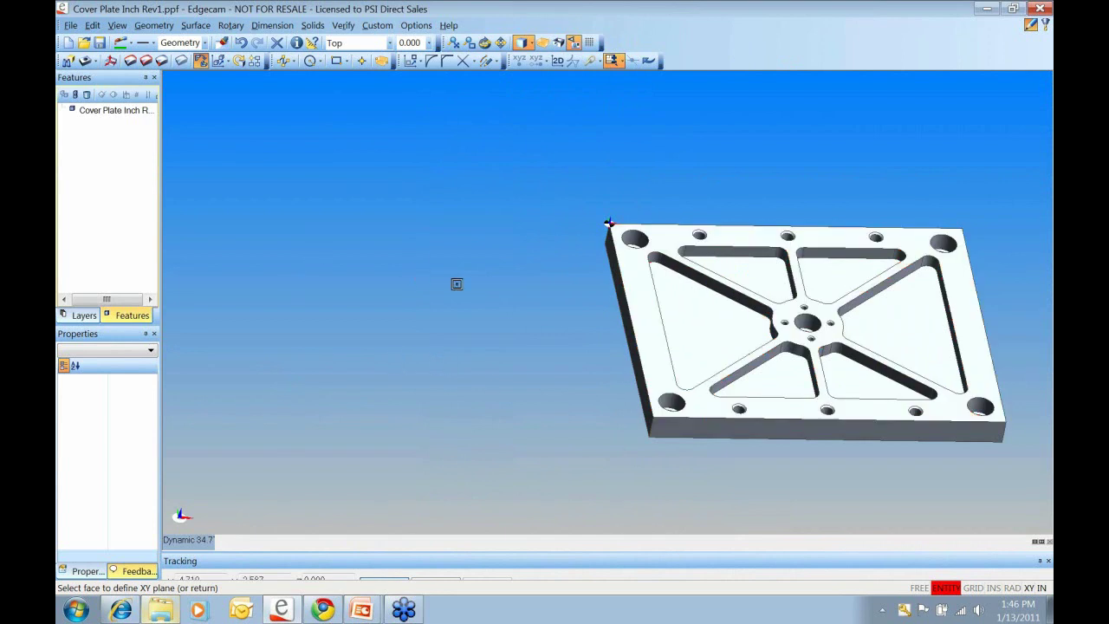
pyautogui.press('Return')
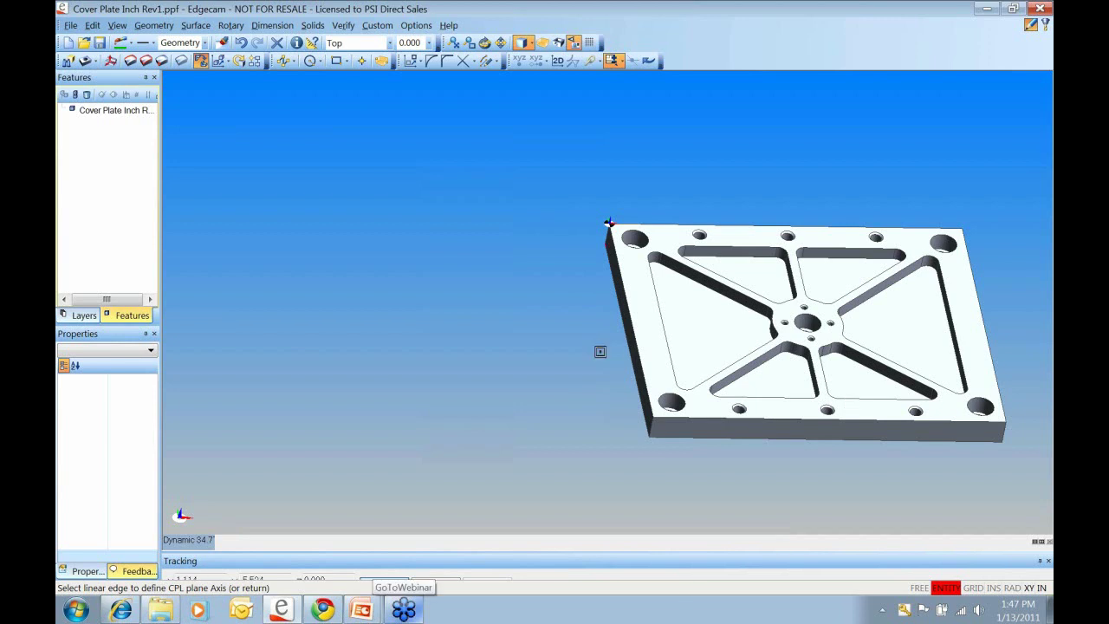
# - Rotate the cover plate by picking its linear edges as the plane axis, and accept the orientation with the short side along X
pyautogui.scroll(2, 750, 298)
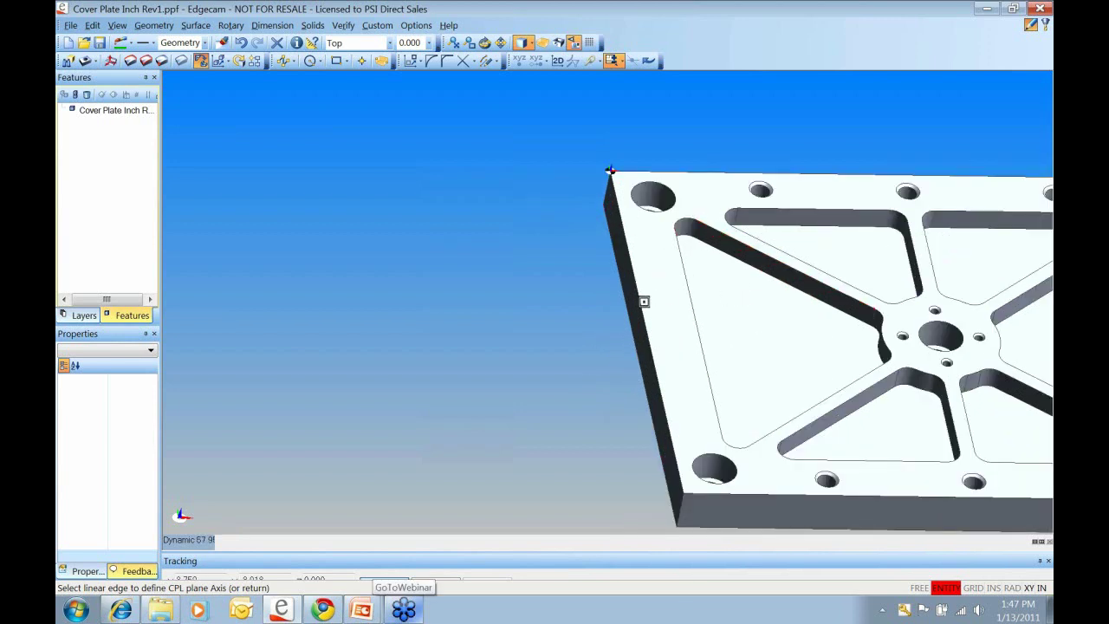
pyautogui.scroll(-2, 641, 305)
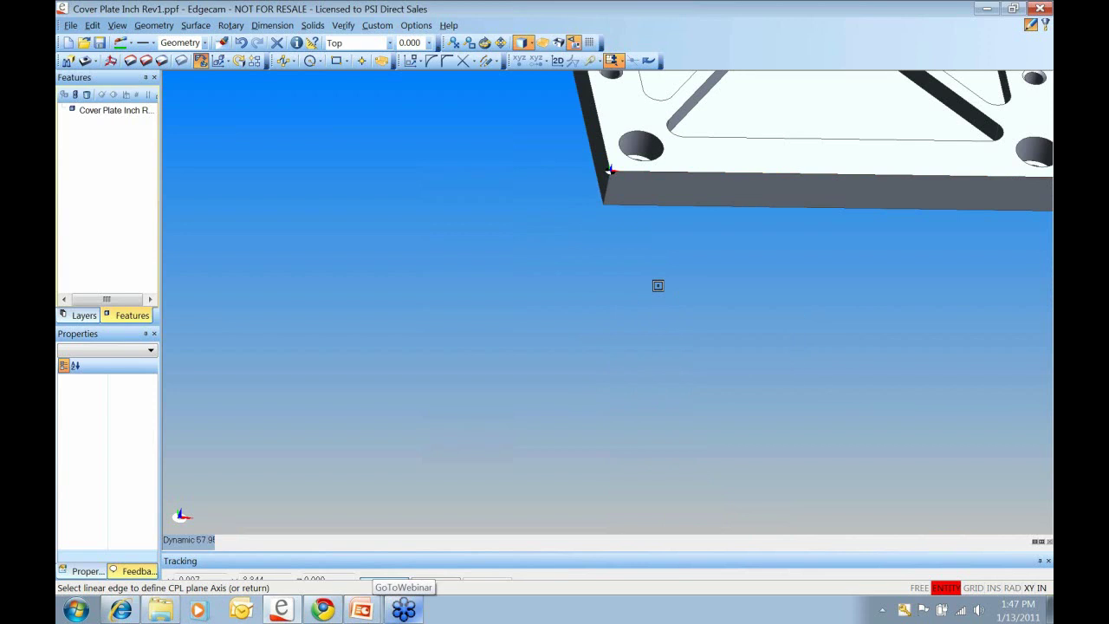
pyautogui.scroll(-3, 687, 243)
pyautogui.moveTo(759, 276); pyautogui.dragTo(688, 235, button='middle')
pyautogui.scroll(3, 763, 195)
pyautogui.scroll(3, 789, 185)
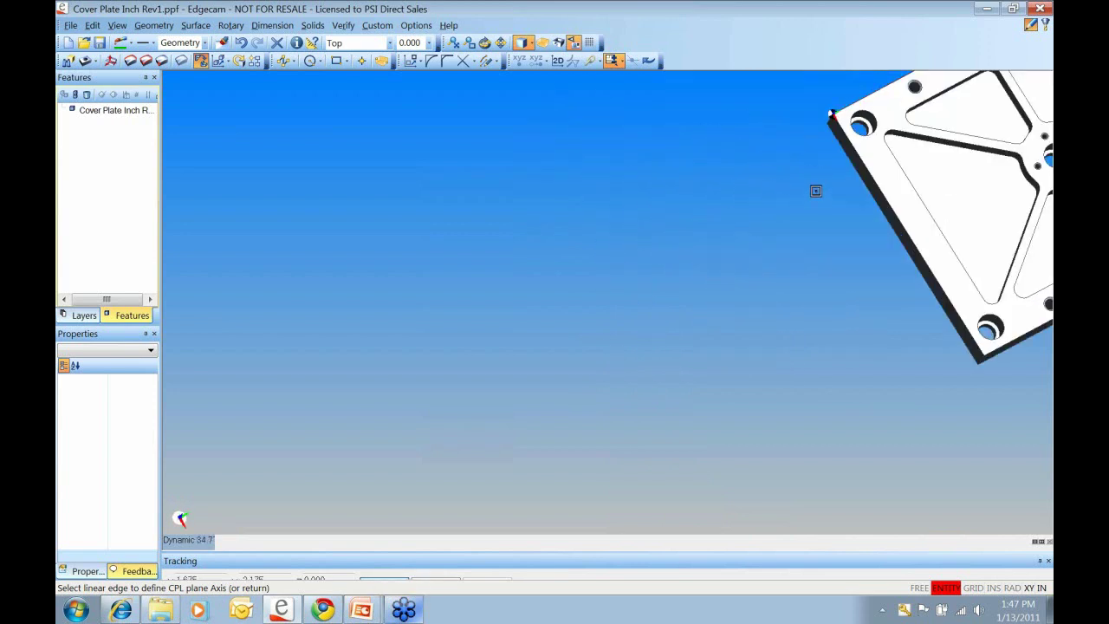
pyautogui.scroll(-5, 805, 208)
pyautogui.scroll(3, 778, 213)
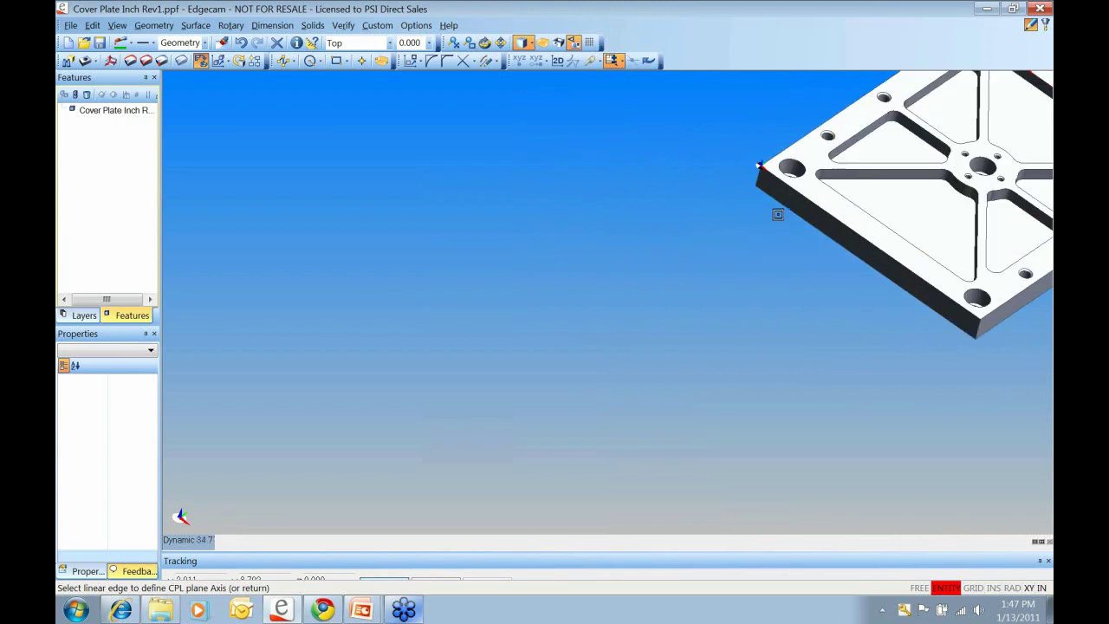
pyautogui.scroll(2, 812, 205)
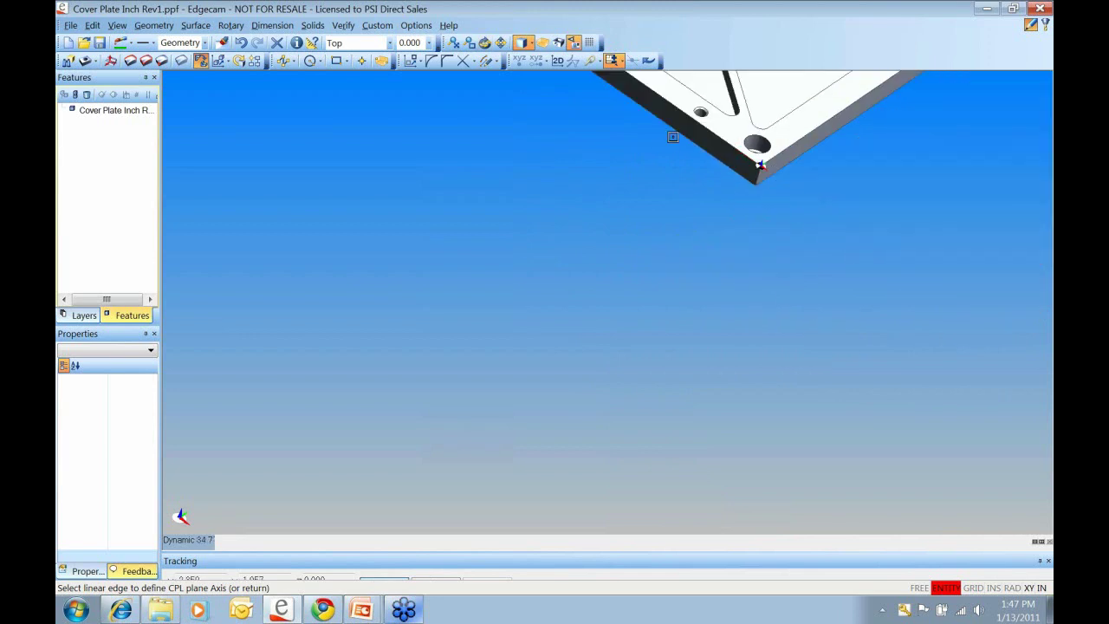
pyautogui.scroll(-5, 725, 142)
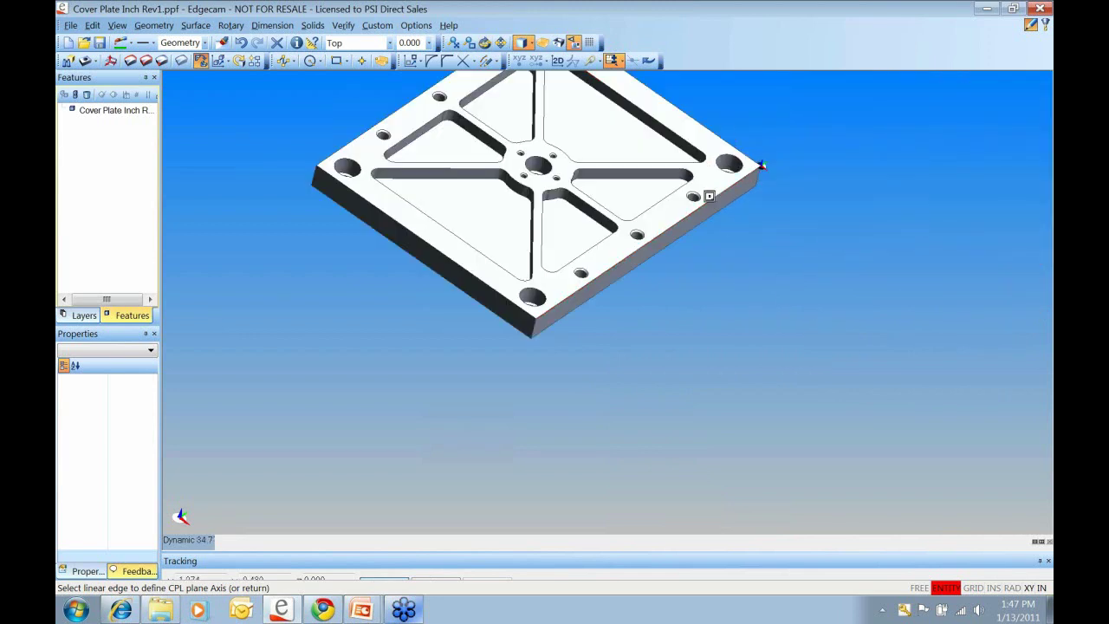
pyautogui.click(703, 200)
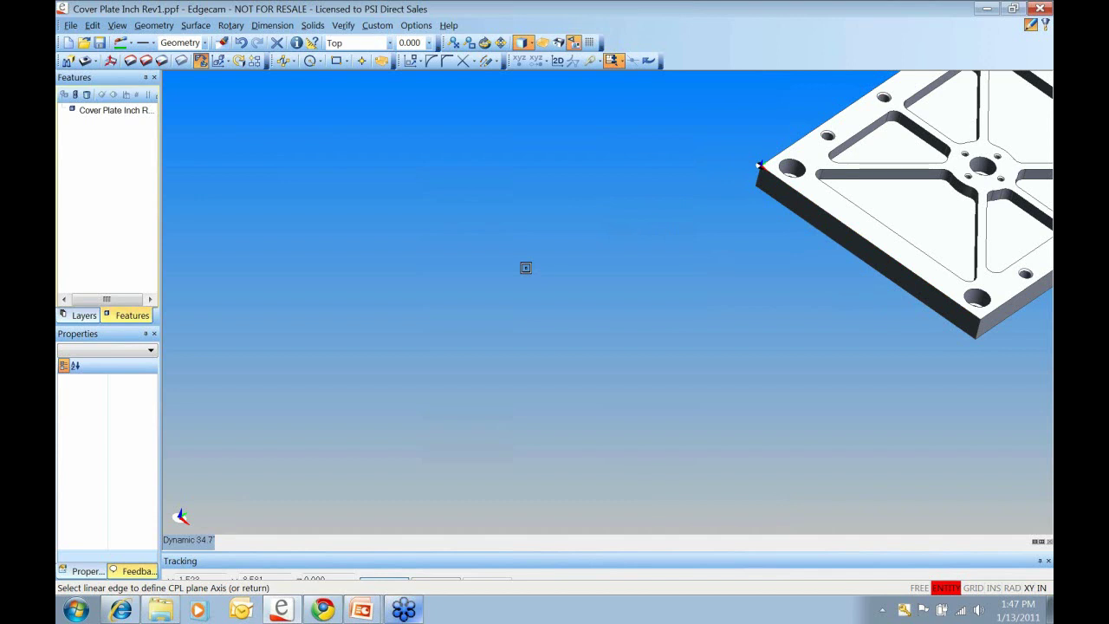
pyautogui.press('Return')
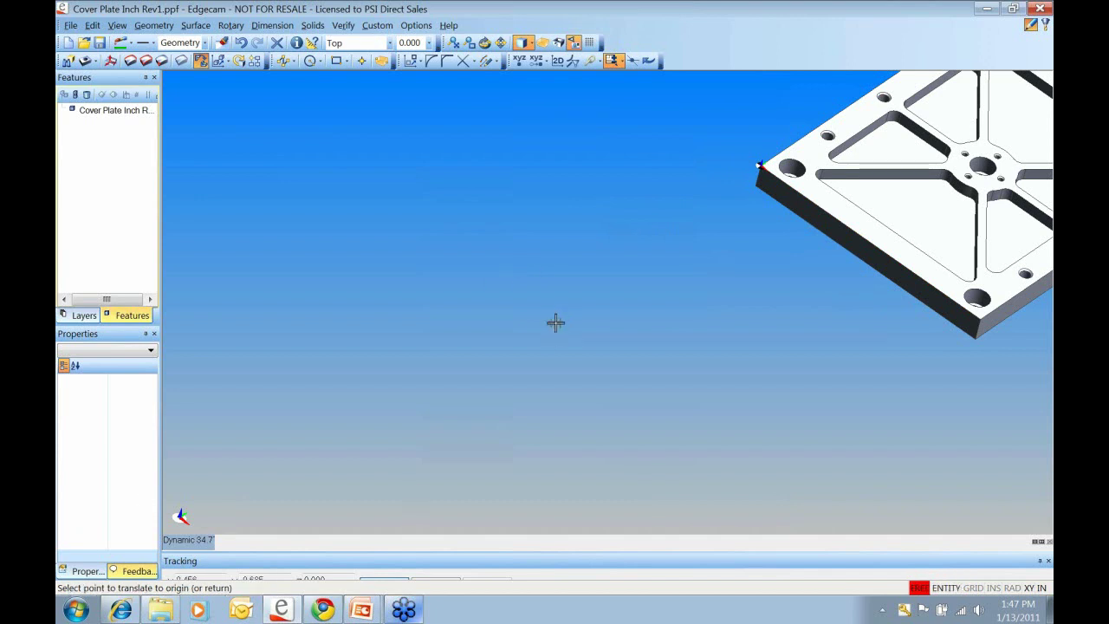
# - Translate a corner hole's centre to the origin, replace it with the central bore's centre, and finish the alignment
pyautogui.scroll(-3, 909, 121)
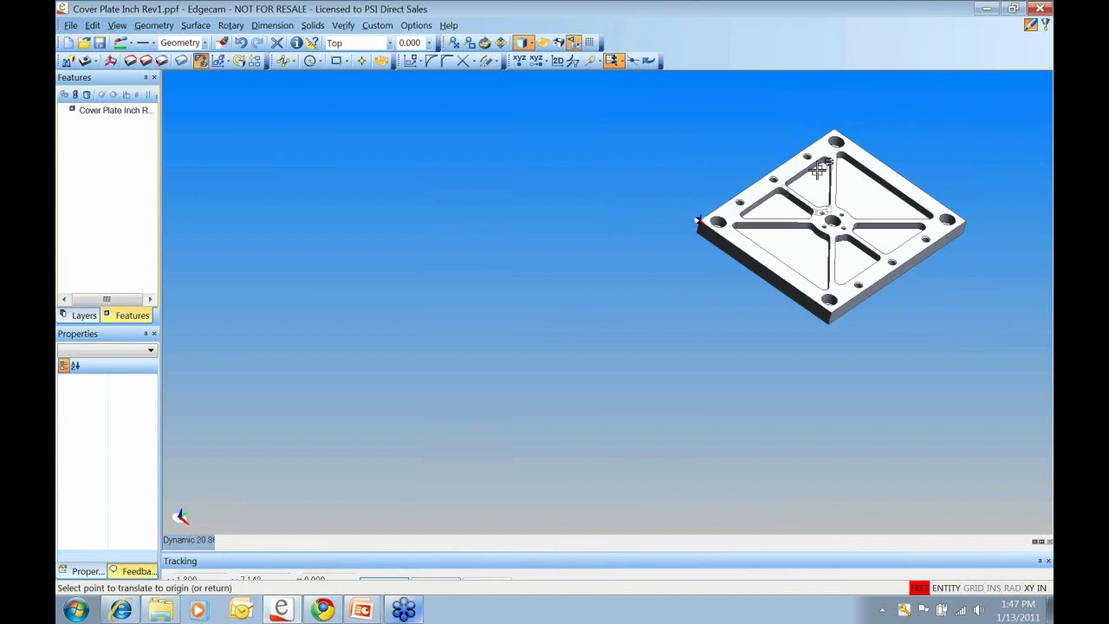
pyautogui.scroll(3, 814, 174)
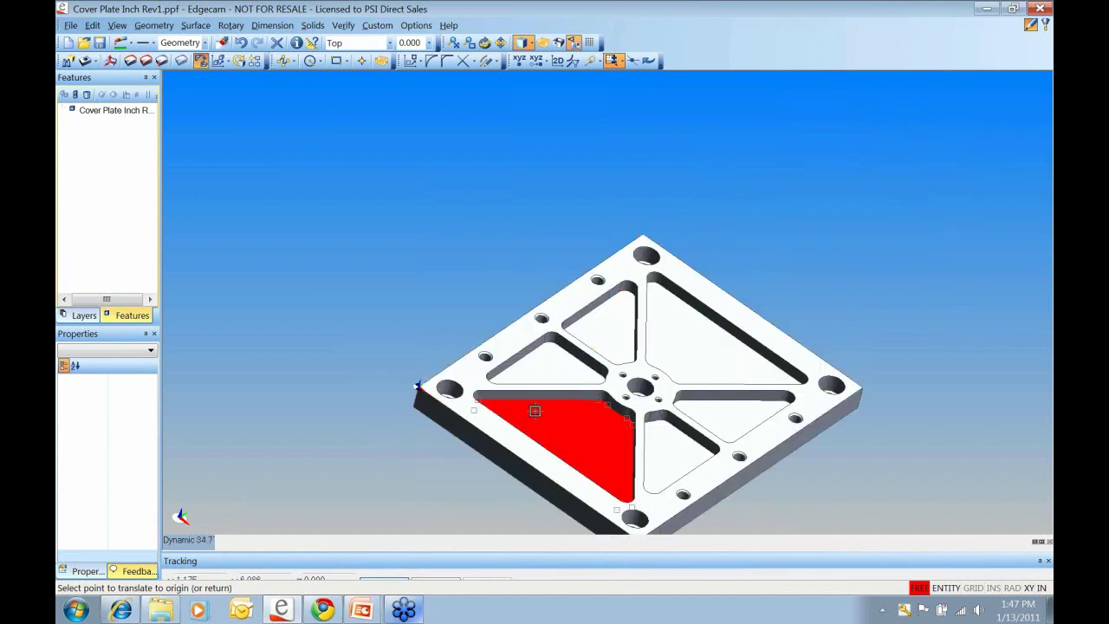
pyautogui.scroll(3, 525, 416)
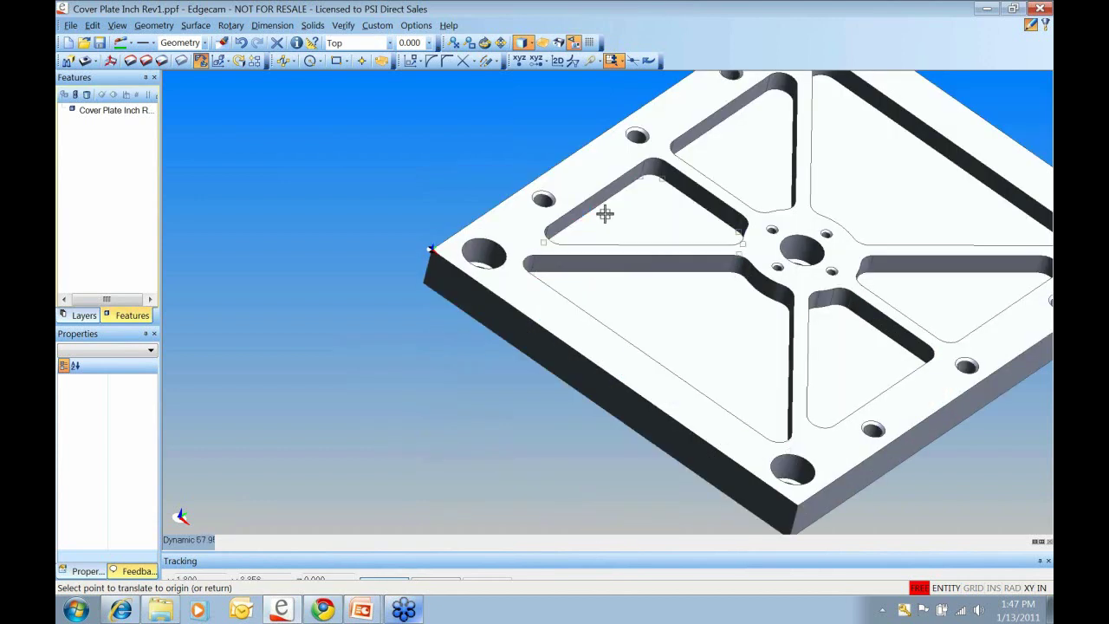
pyautogui.click(484, 253)
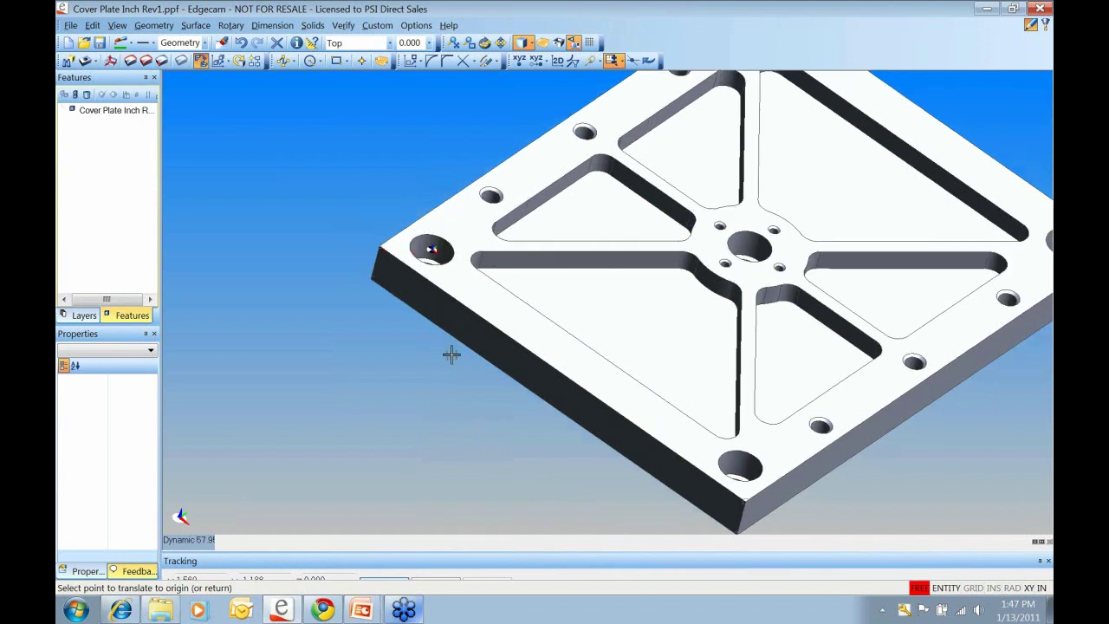
pyautogui.click(751, 249)
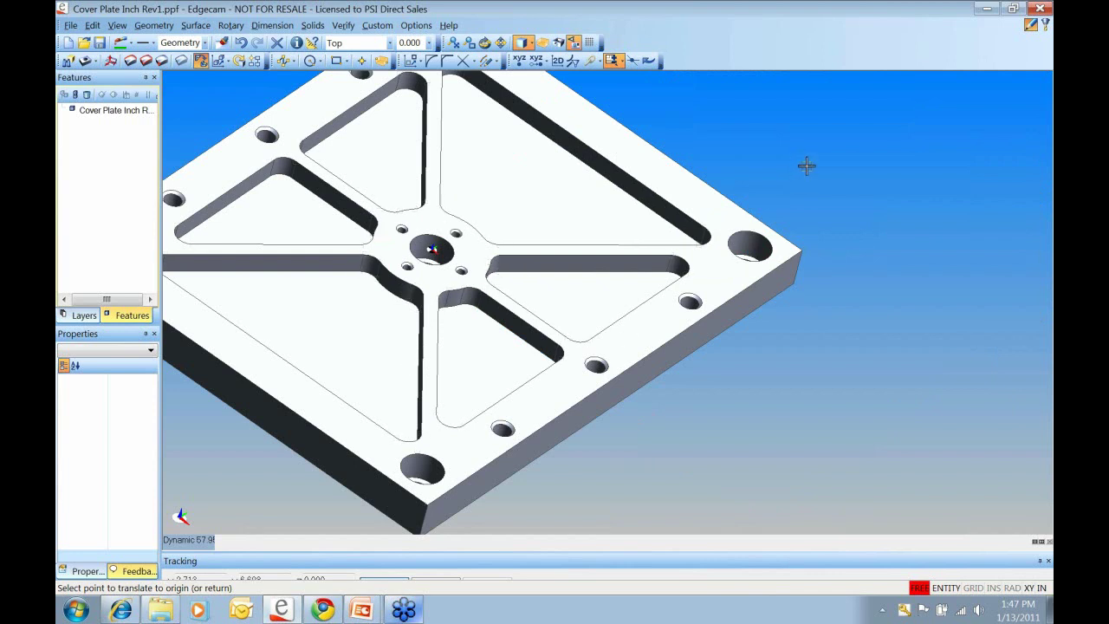
pyautogui.press('Return')
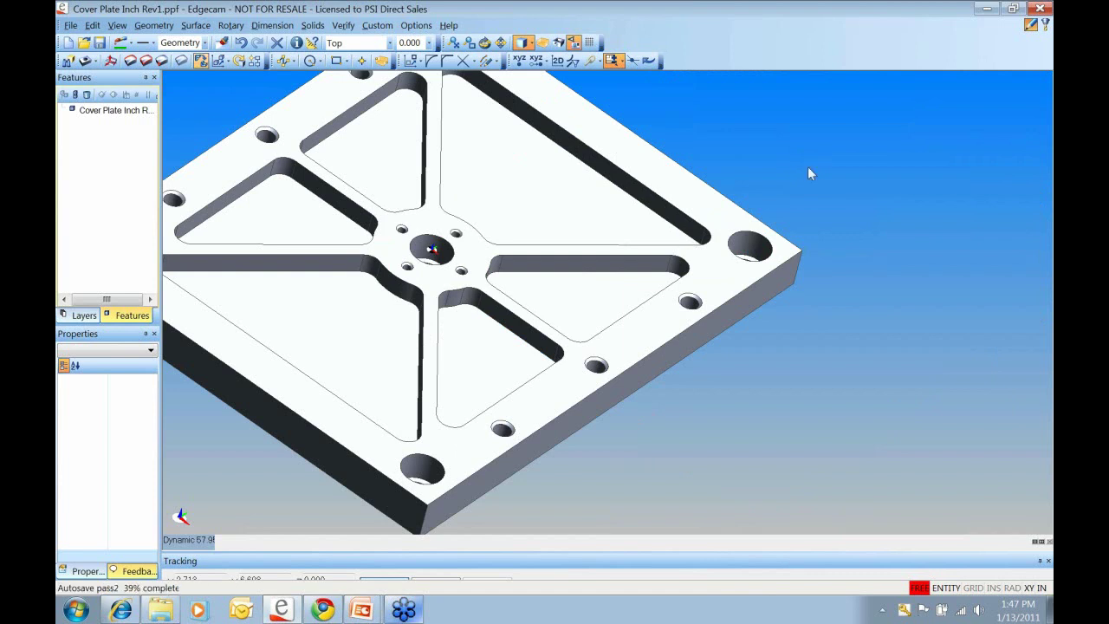
# - Examine the realigned cover plate from several angles and inspect the properties of a triangular pocket floor and the top face
pyautogui.moveTo(532, 367); pyautogui.dragTo(394, 286, button='middle')
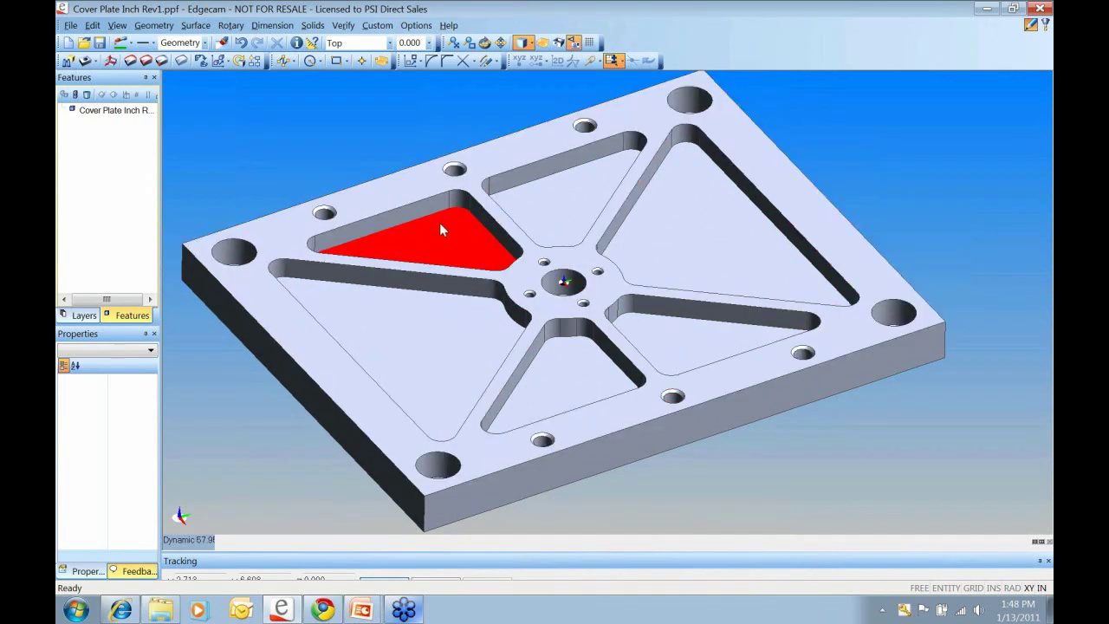
pyautogui.moveTo(442, 240)
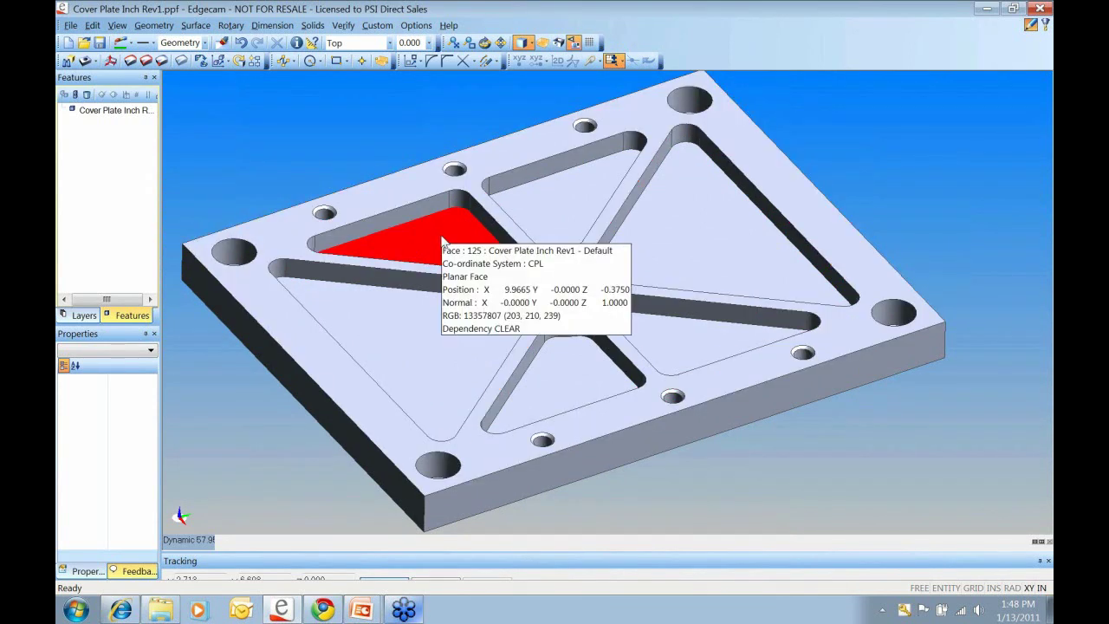
pyautogui.moveTo(442, 241); pyautogui.dragTo(558, 118, button='middle')
pyautogui.scroll(-3, 520, 269)
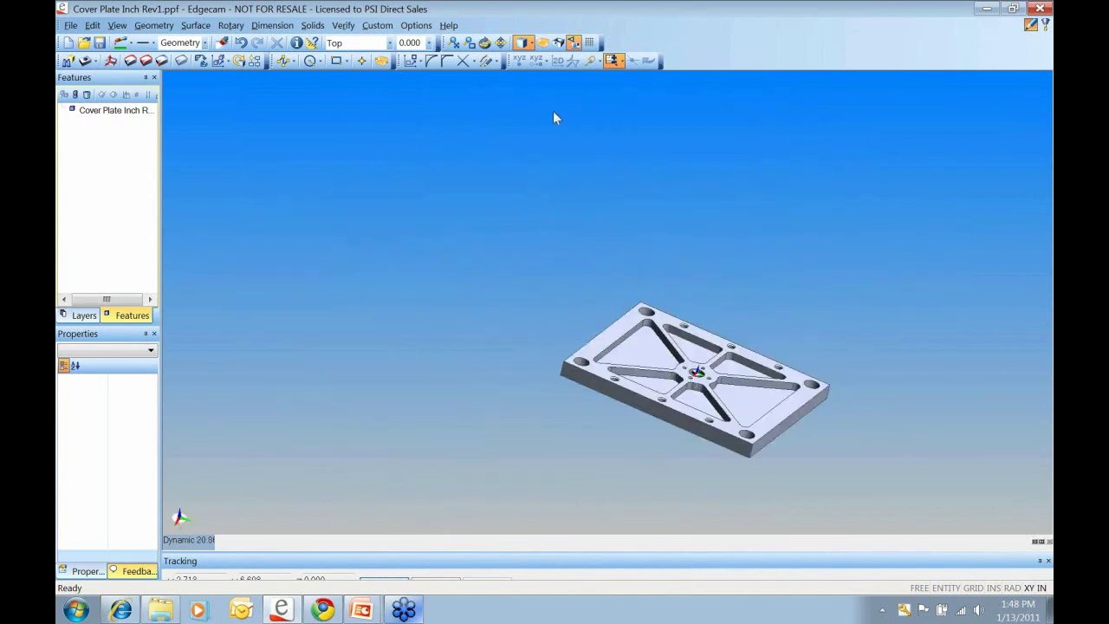
pyautogui.moveTo(639, 458); pyautogui.dragTo(536, 290, button='middle')
pyautogui.moveTo(427, 357); pyautogui.dragTo(462, 362, button='middle')
pyautogui.scroll(3, 462, 362)
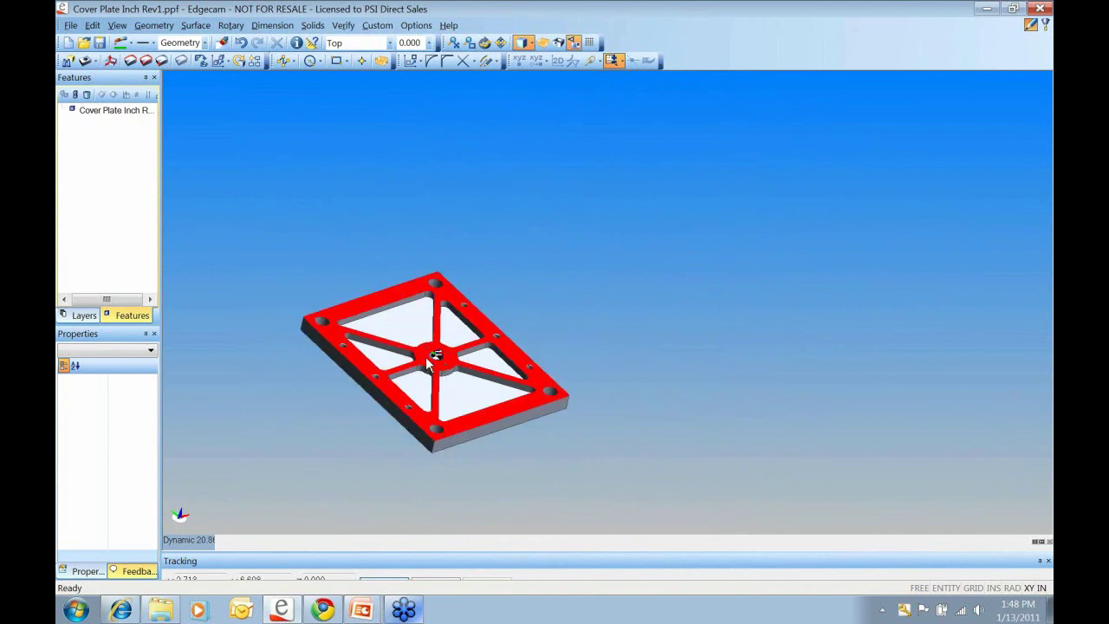
pyautogui.moveTo(427, 365)
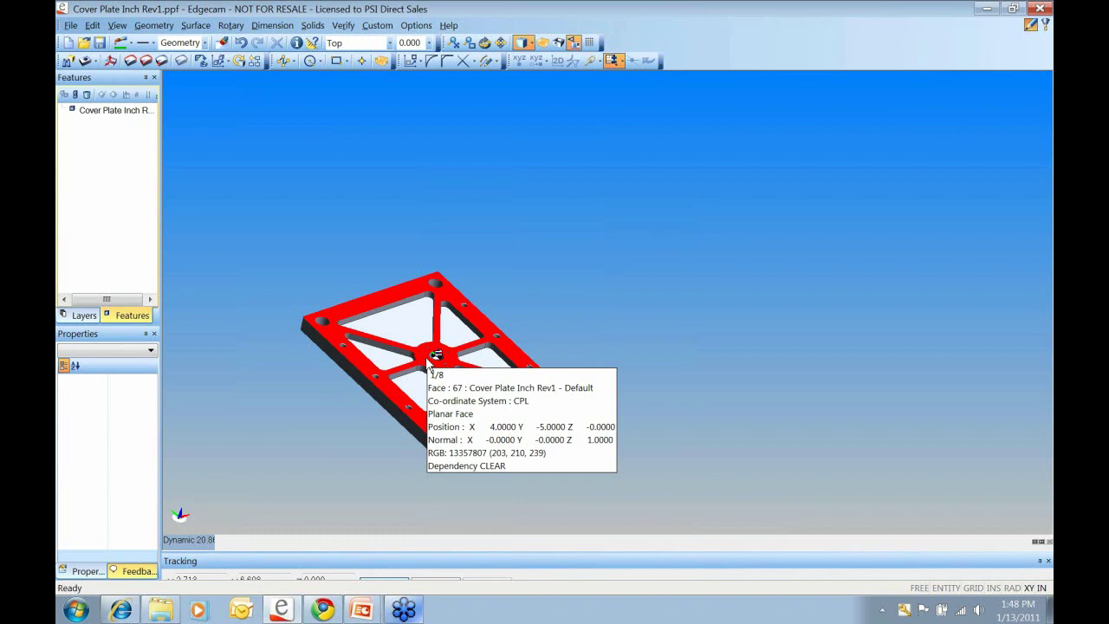
pyautogui.scroll(-3, 428, 359)
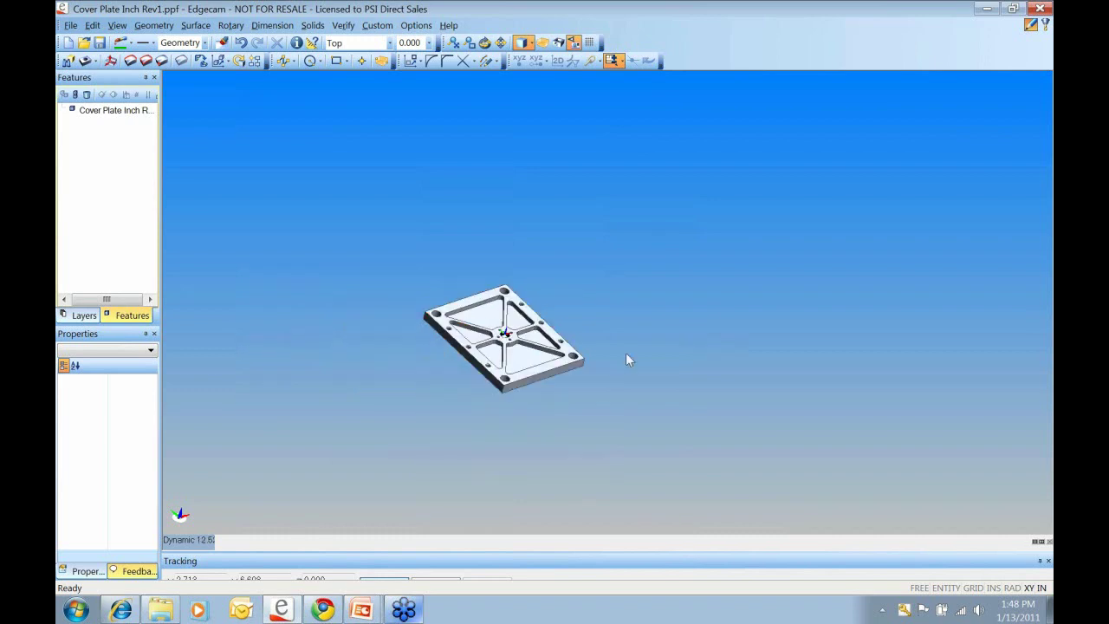
pyautogui.scroll(3, 439, 395)
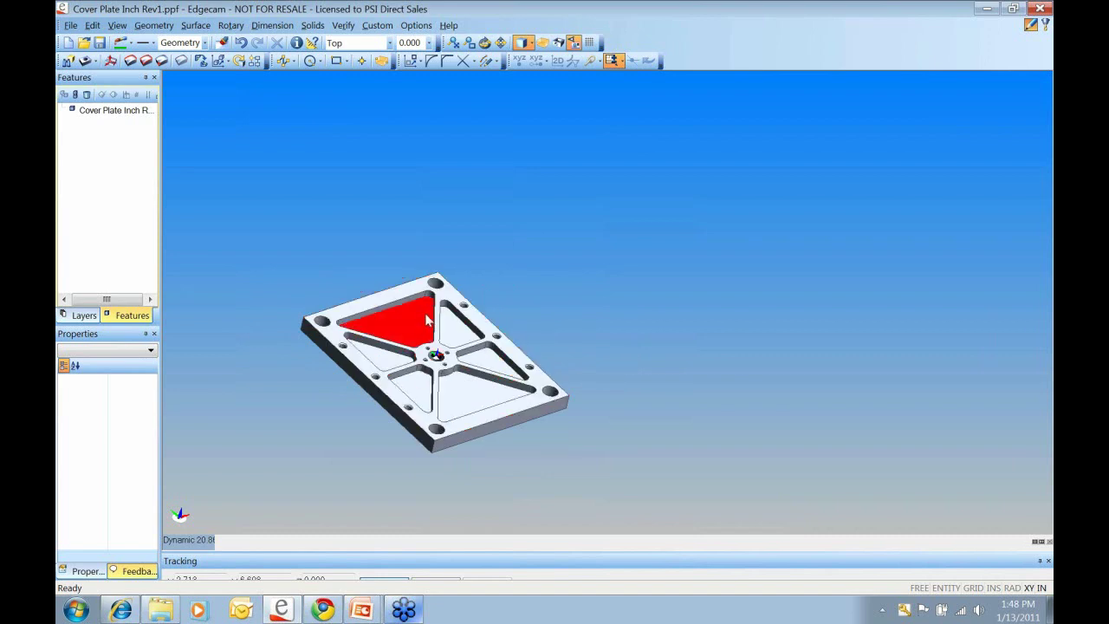
pyautogui.scroll(3, 407, 364)
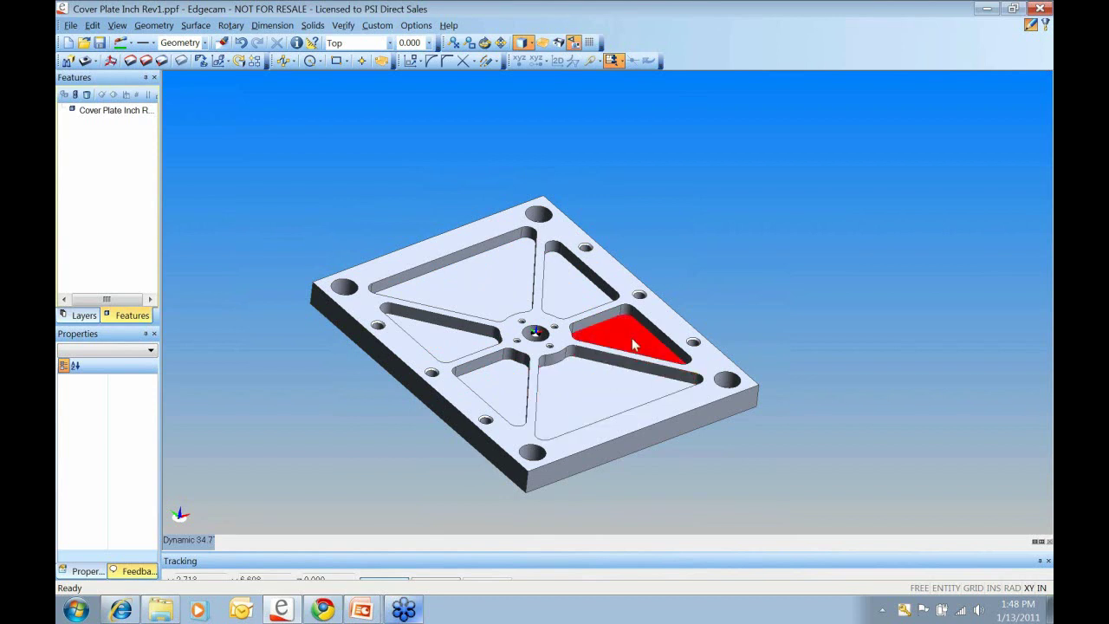
# - Switch to the PowerPoint slide show of Tech Thursday 1-13-11.pptx and show the Questions slide
pyautogui.moveTo(633, 345)
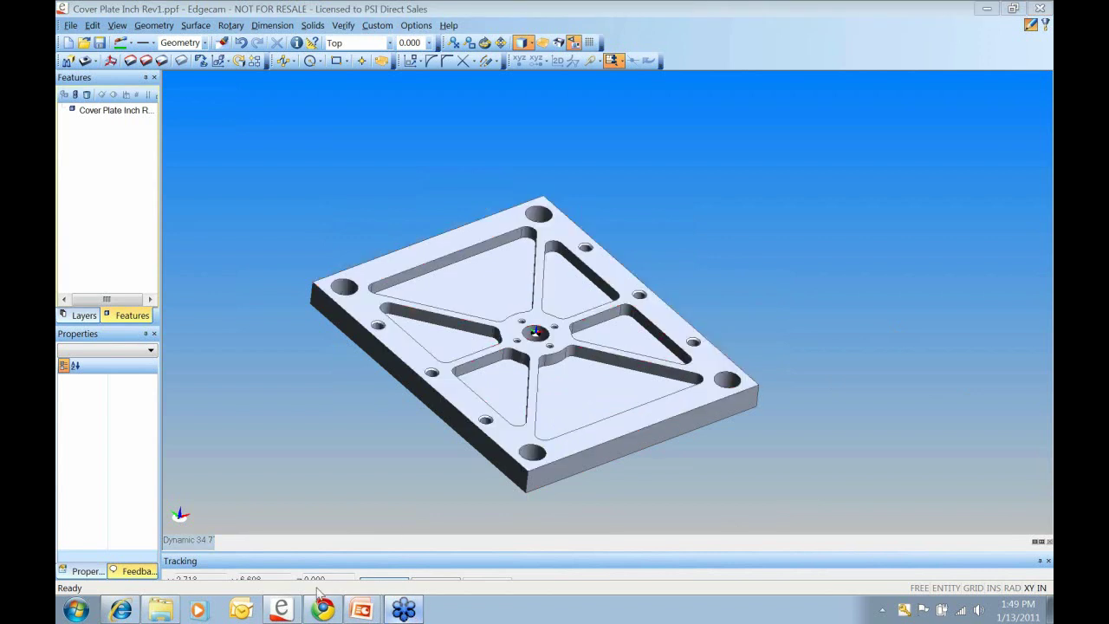
pyautogui.moveTo(363, 611)
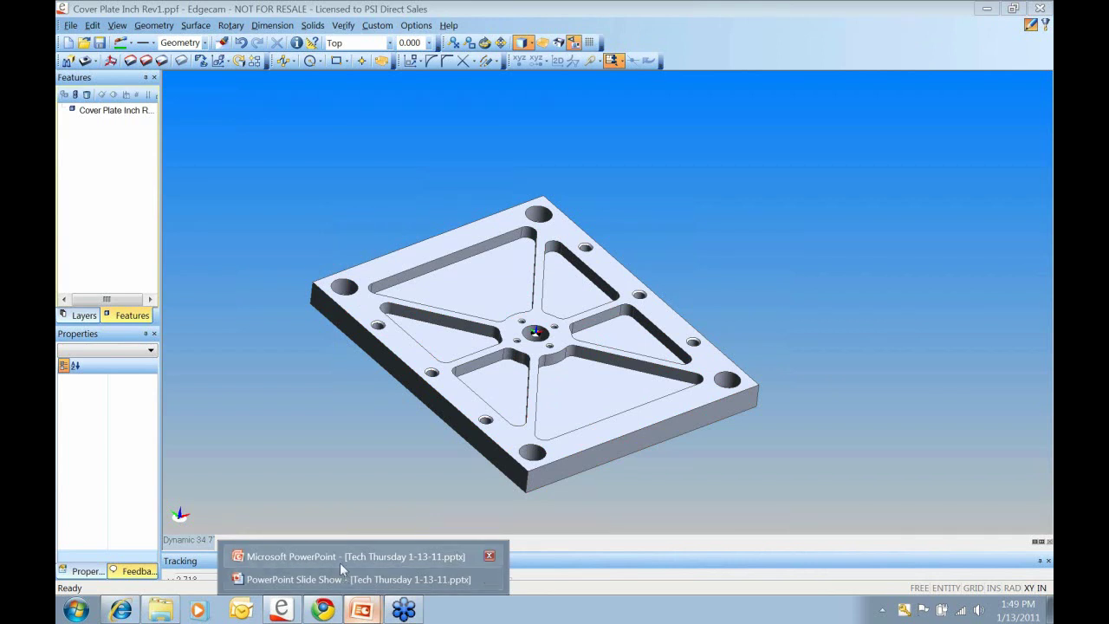
pyautogui.click(355, 579)
pyautogui.click(670, 308)
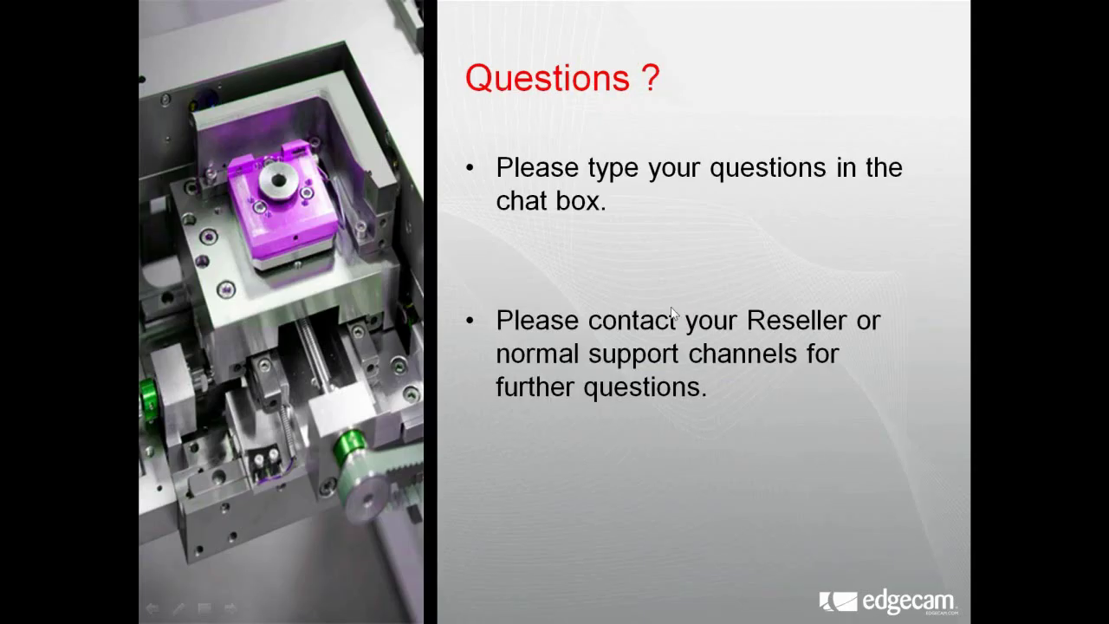
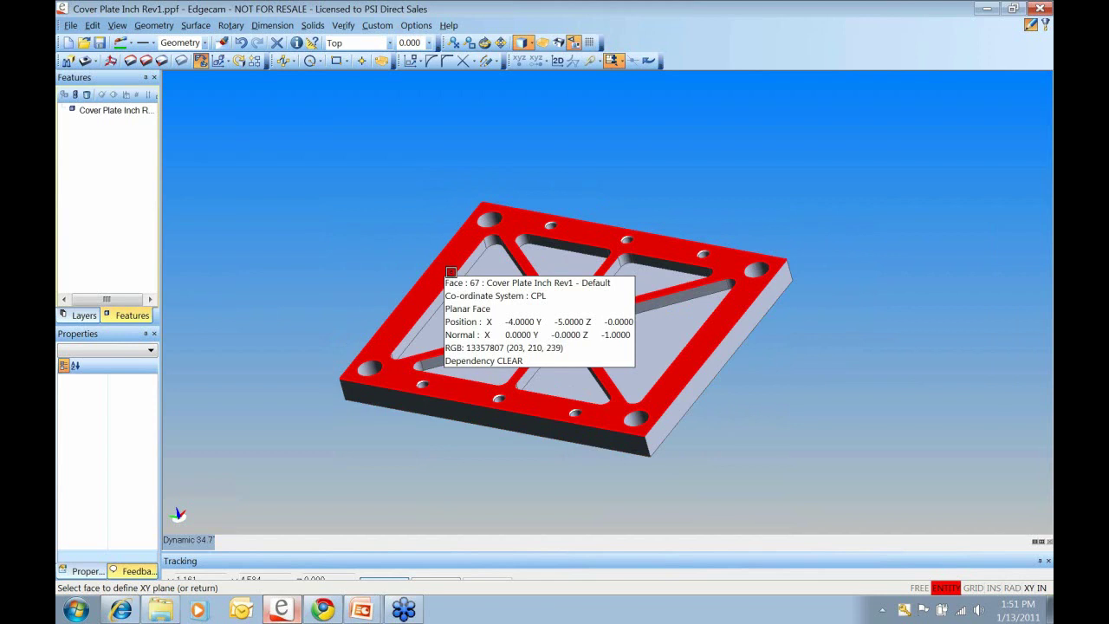
# - Flip the cover plate between its pocketed and plain faces as the XY plane, accept the pocketed face, and end the alignment
pyautogui.scroll(3, 504, 317)
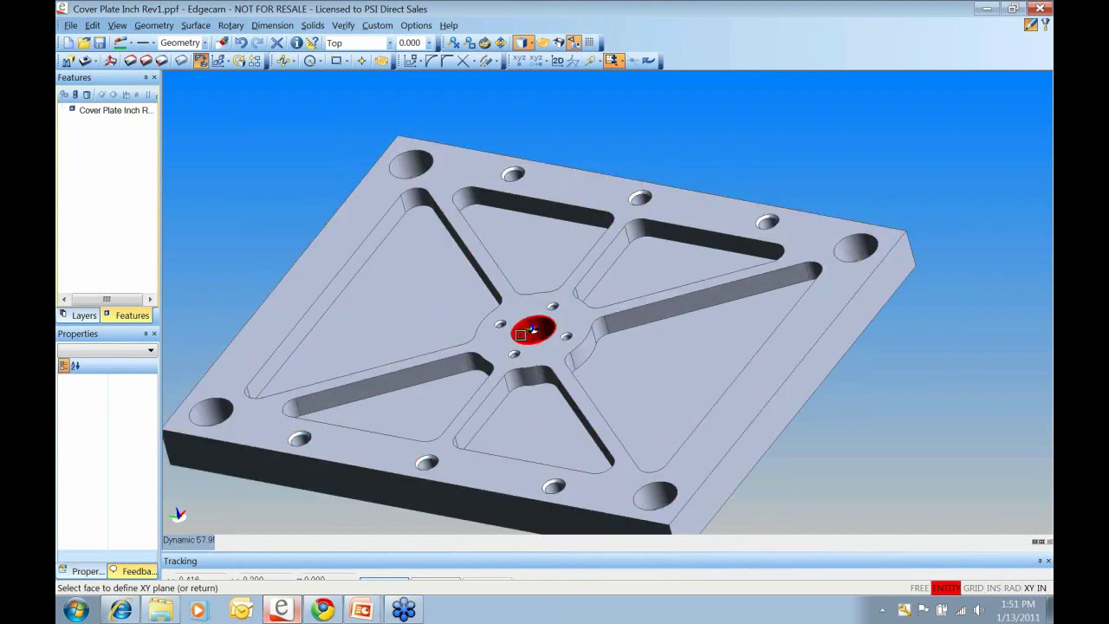
pyautogui.scroll(2, 533, 328)
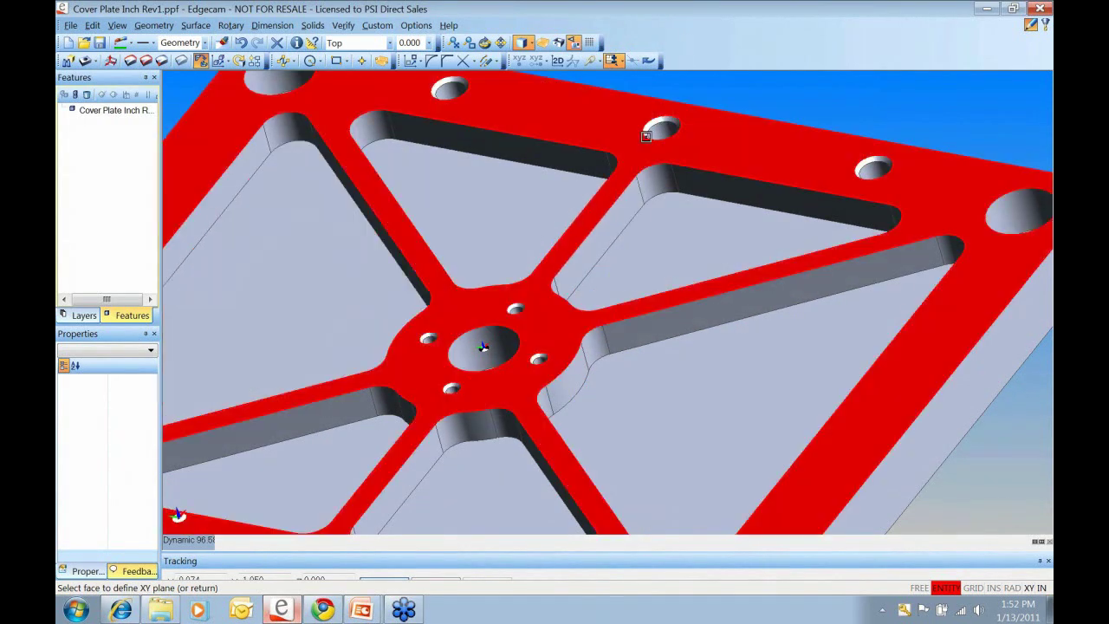
pyautogui.scroll(-3, 627, 158)
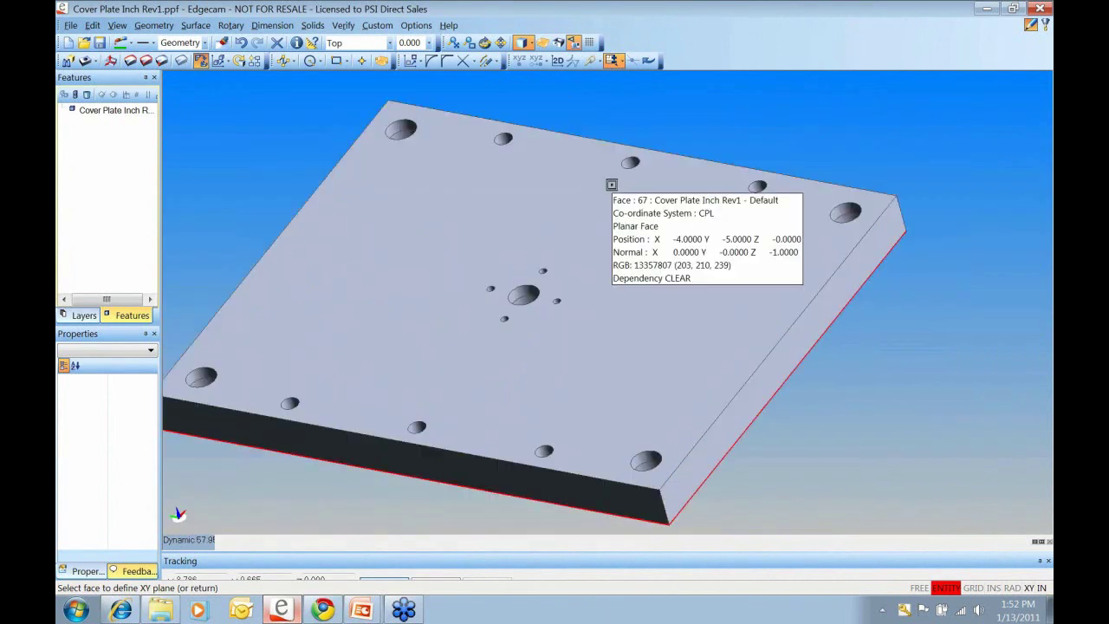
pyautogui.moveTo(638, 202); pyautogui.dragTo(706, 312, button='middle')
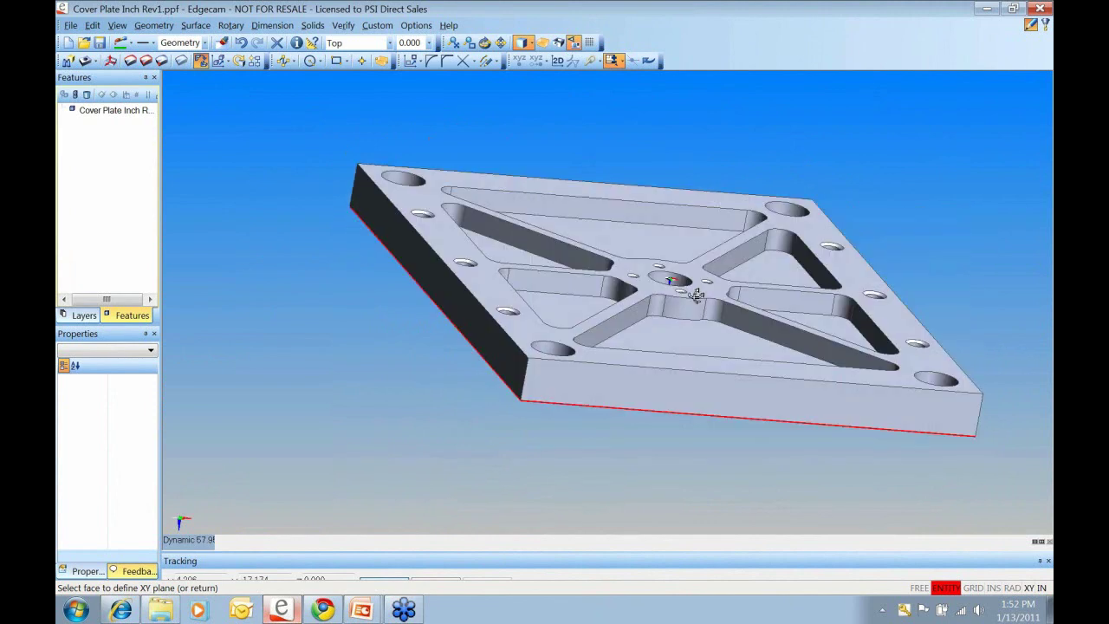
pyautogui.scroll(4, 706, 312)
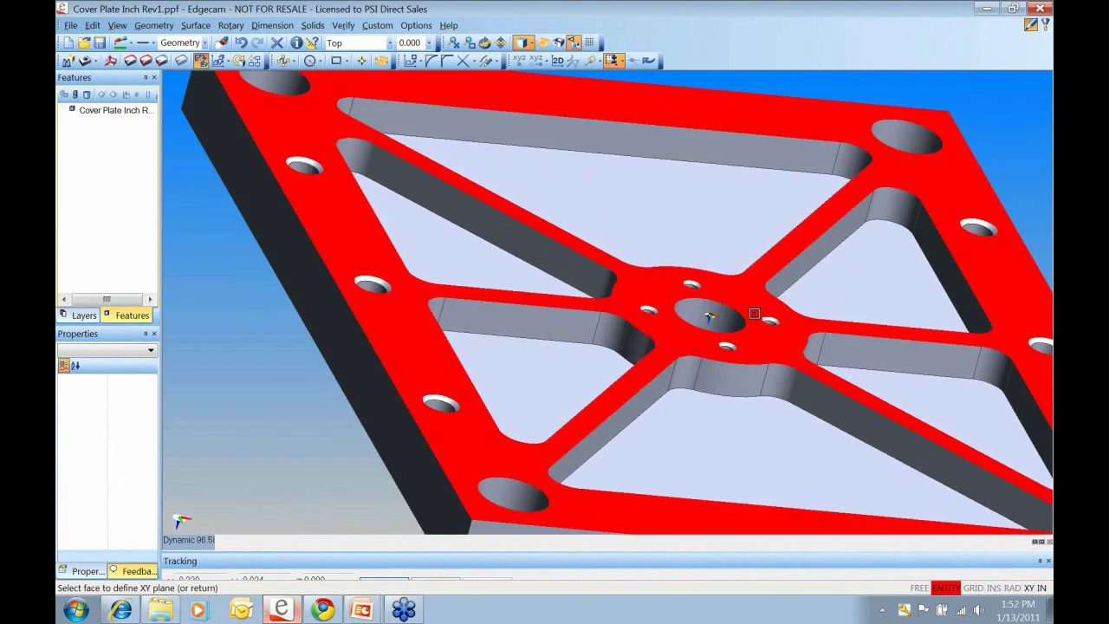
pyautogui.scroll(5, 792, 342)
pyautogui.moveTo(814, 287); pyautogui.dragTo(807, 285, button='middle')
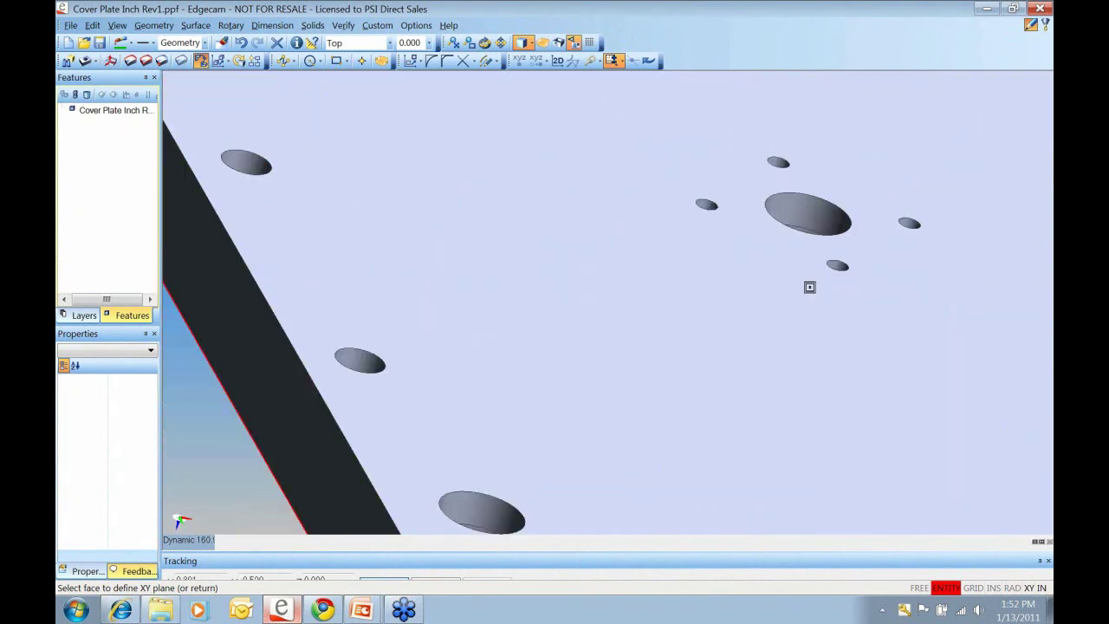
pyautogui.scroll(-3, 621, 258)
pyautogui.click(622, 206)
pyautogui.scroll(-10, 597, 286)
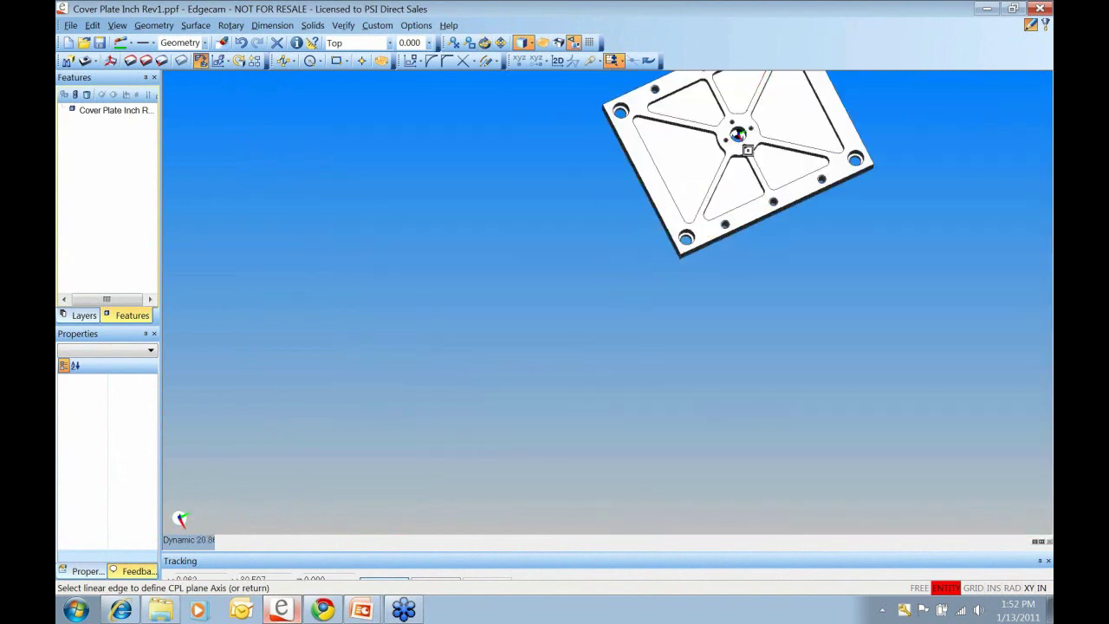
pyautogui.scroll(10, 757, 118)
pyautogui.scroll(-4, 607, 302)
pyautogui.moveTo(607, 302); pyautogui.dragTo(675, 252, button='middle')
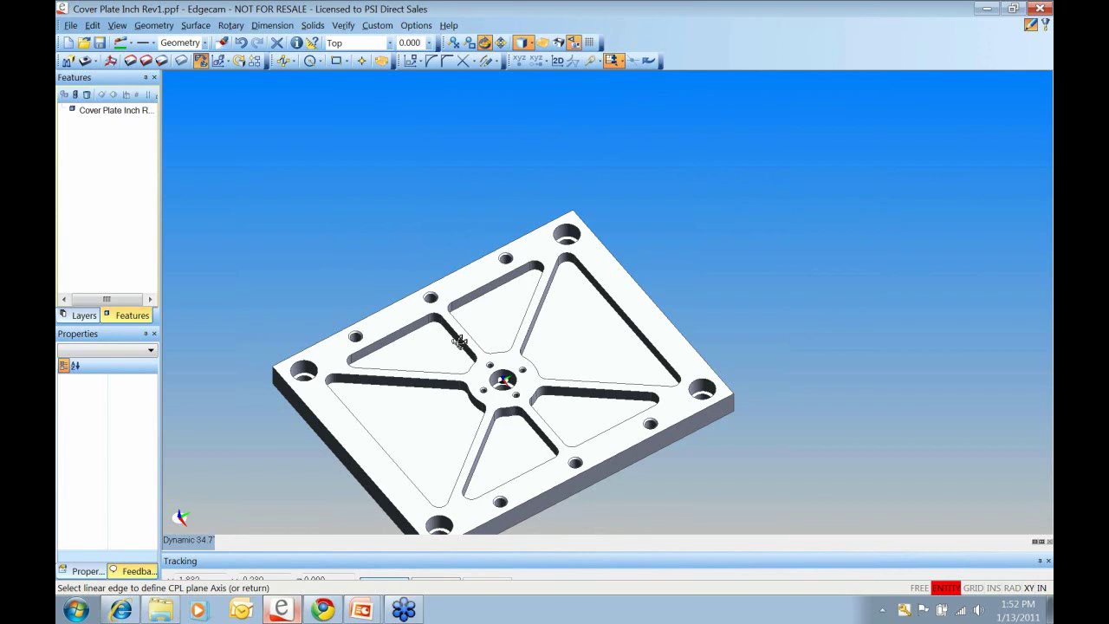
pyautogui.click(625, 388)
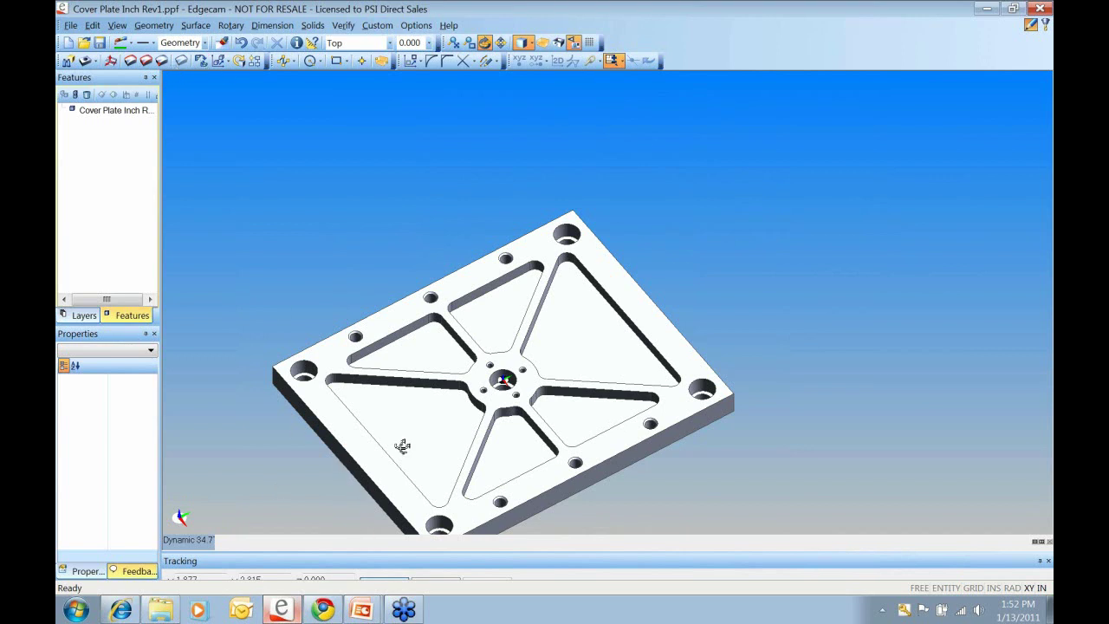
# - Restart the solid alignment, flip the cover plate so its plain face points up along Z, and accept that XY plane
pyautogui.click(200, 60)
pyautogui.click(346, 340)
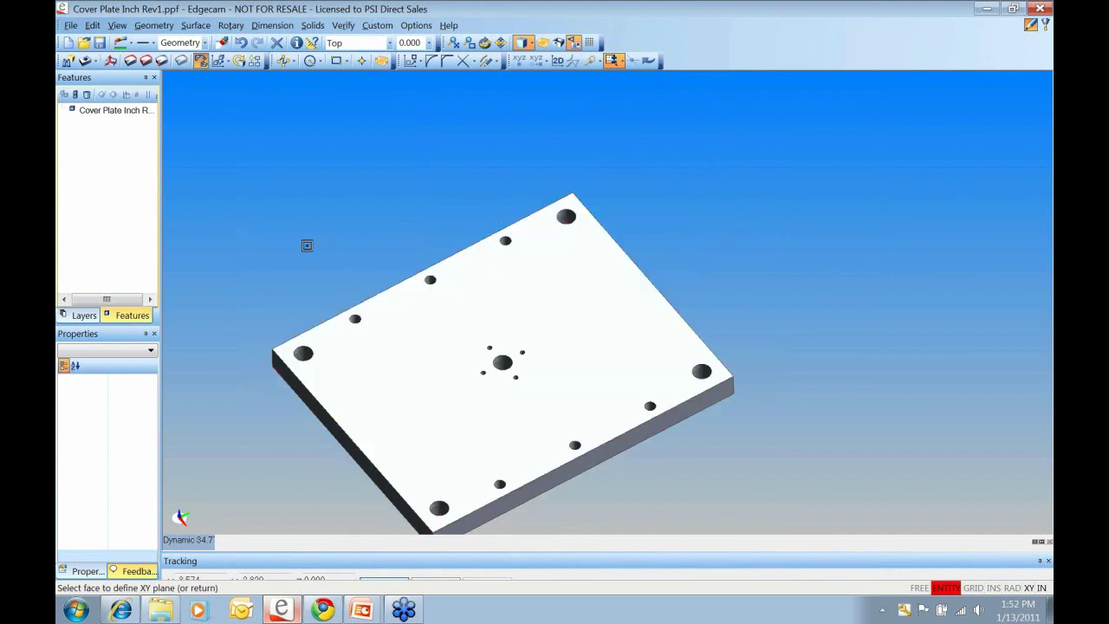
pyautogui.moveTo(411, 383); pyautogui.dragTo(754, 230, button='middle')
pyautogui.press('Return')
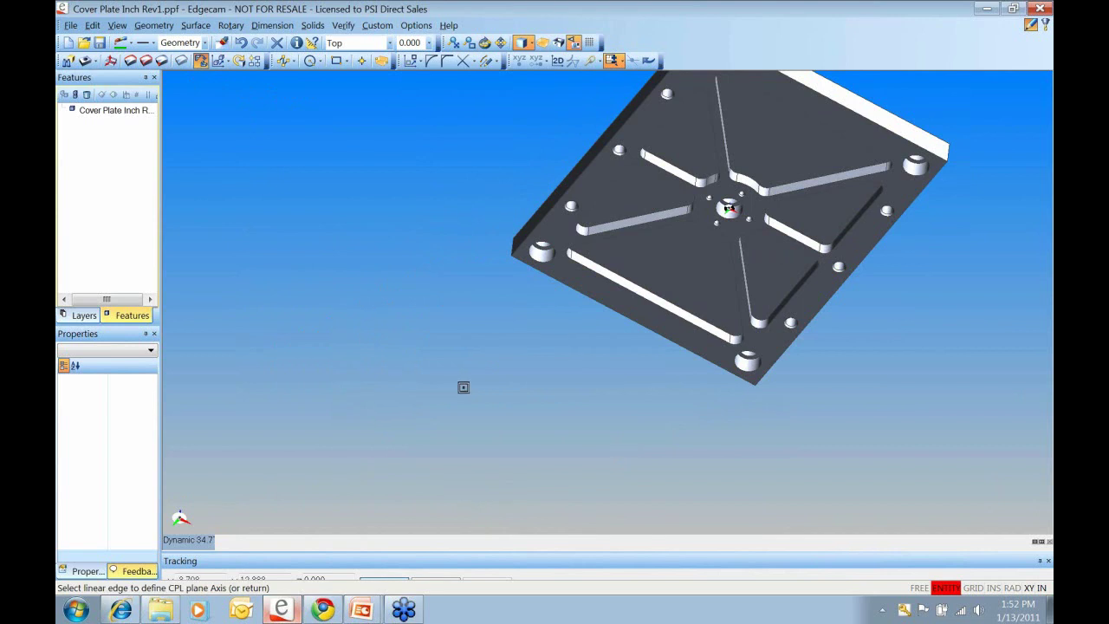
# - Rotate the cover plate by repeatedly picking its outer linear edges as the CPL plane axis, alternating its long side between X and Y
pyautogui.scroll(-5, 503, 365)
pyautogui.moveTo(503, 365); pyautogui.dragTo(723, 260, button='middle')
pyautogui.scroll(4, 659, 286)
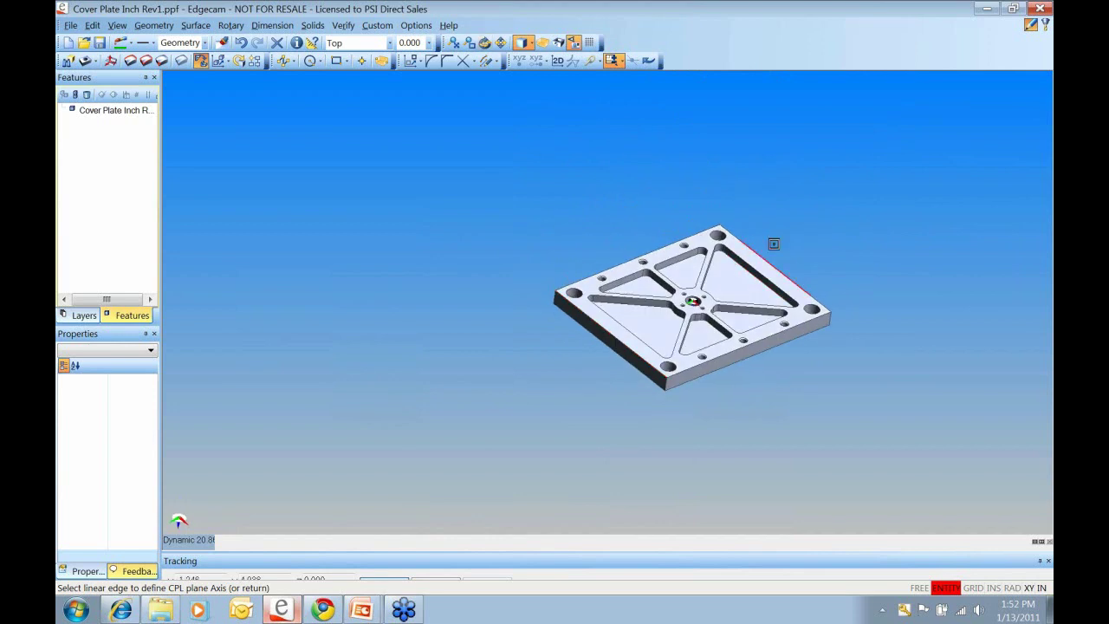
pyautogui.scroll(2, 787, 240)
pyautogui.scroll(-6, 682, 358)
pyautogui.scroll(9, 694, 286)
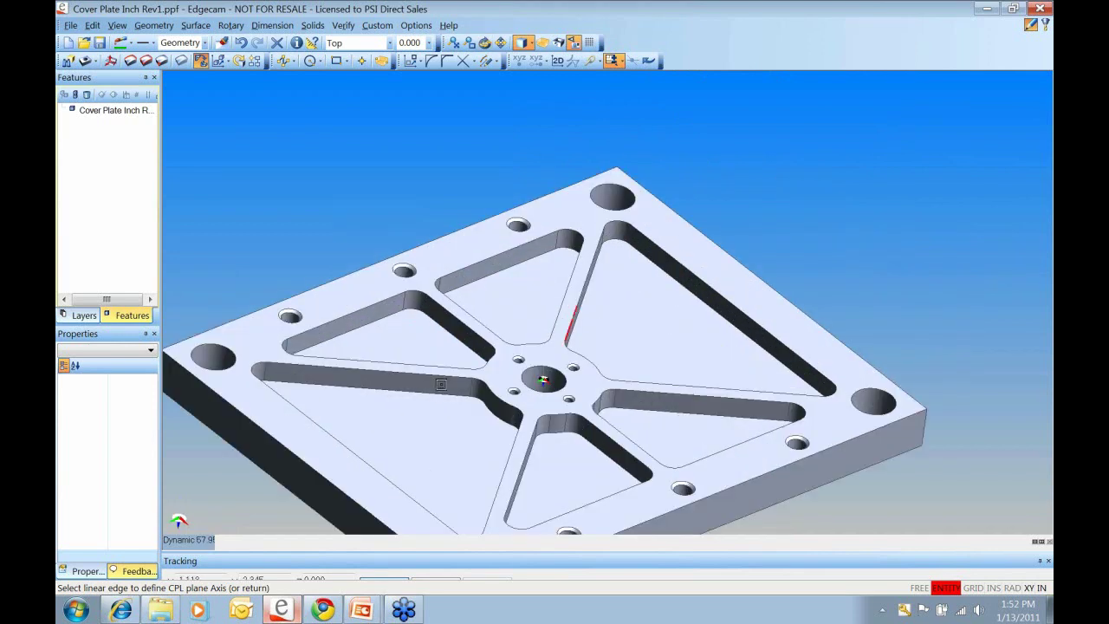
pyautogui.click(277, 440)
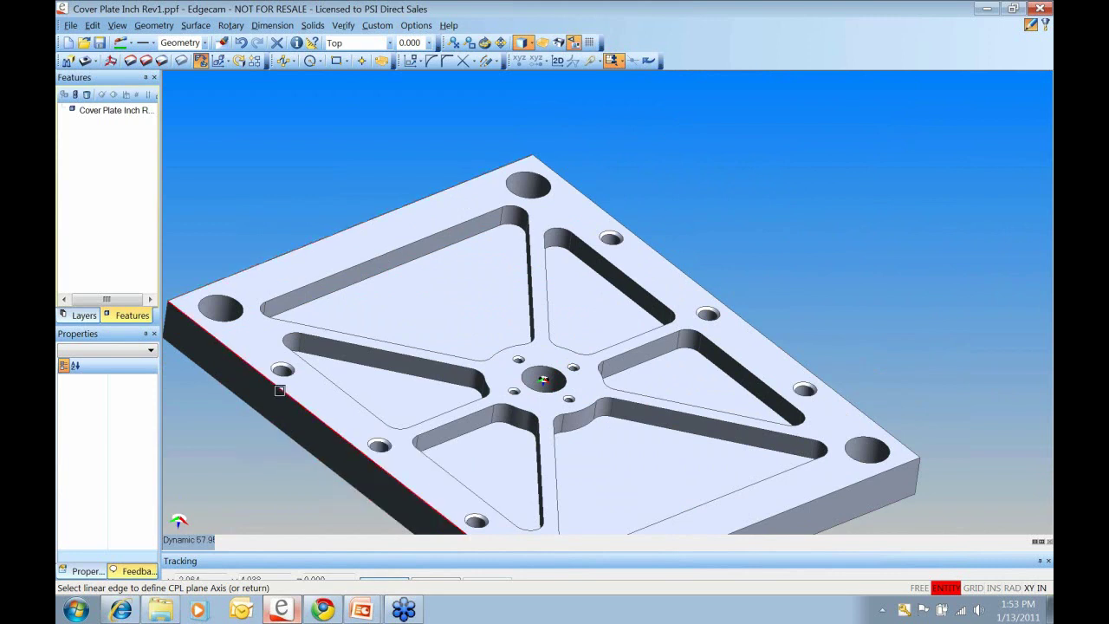
pyautogui.moveTo(279, 390)
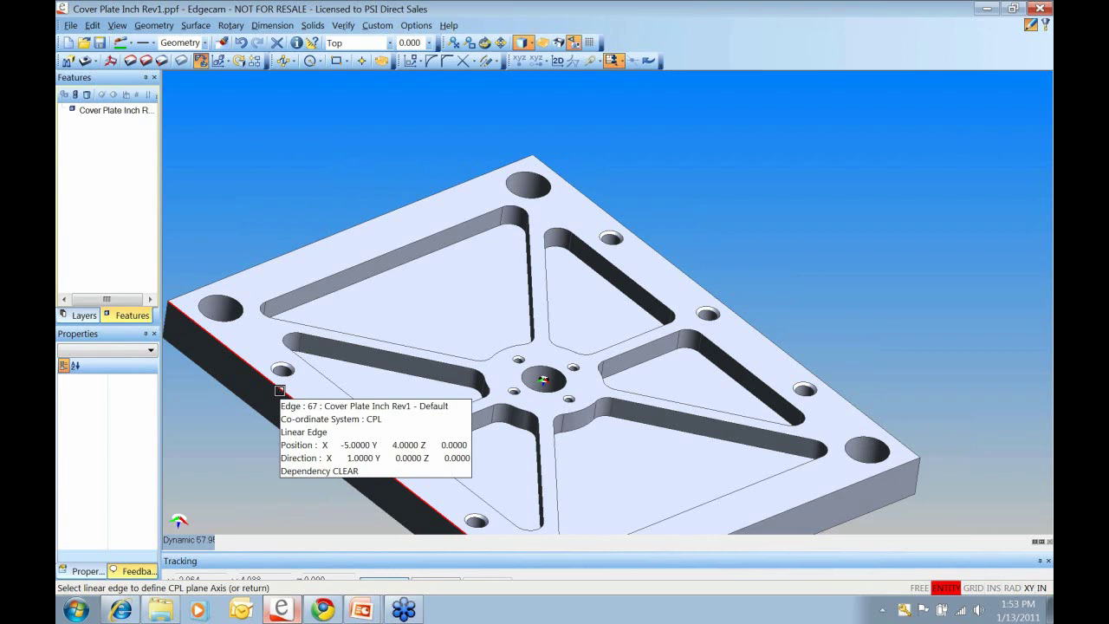
pyautogui.click(280, 390)
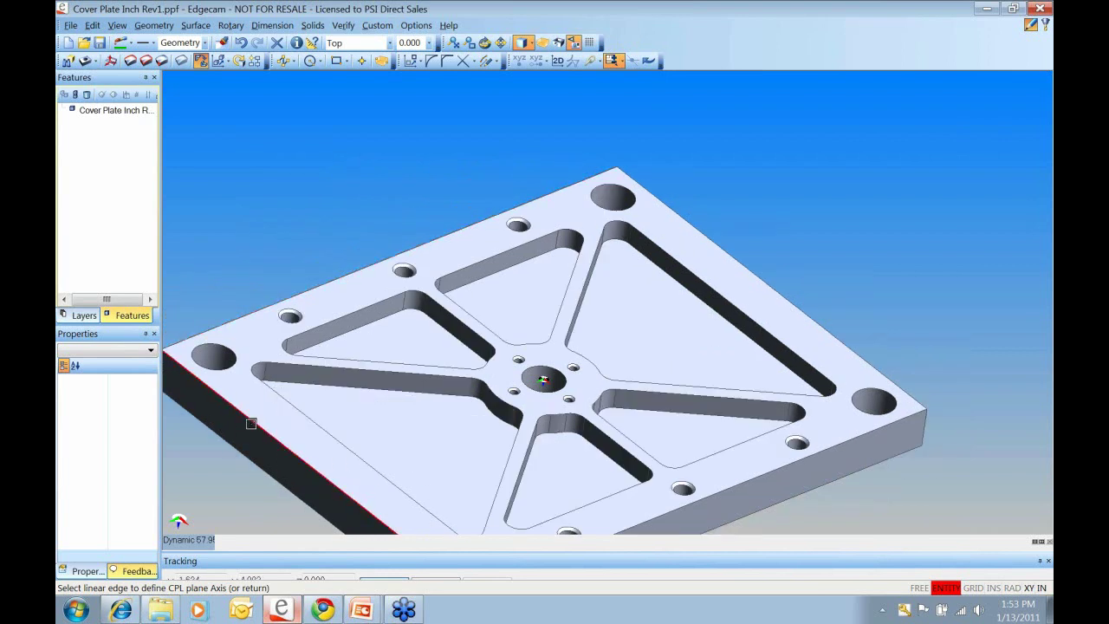
pyautogui.click(250, 423)
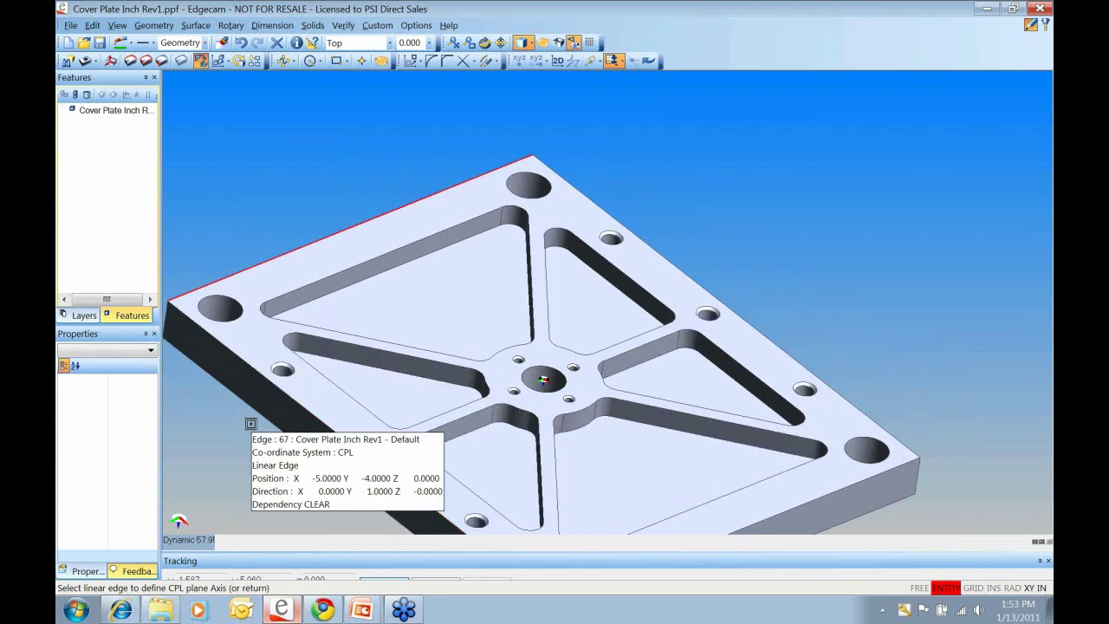
pyautogui.click(297, 401)
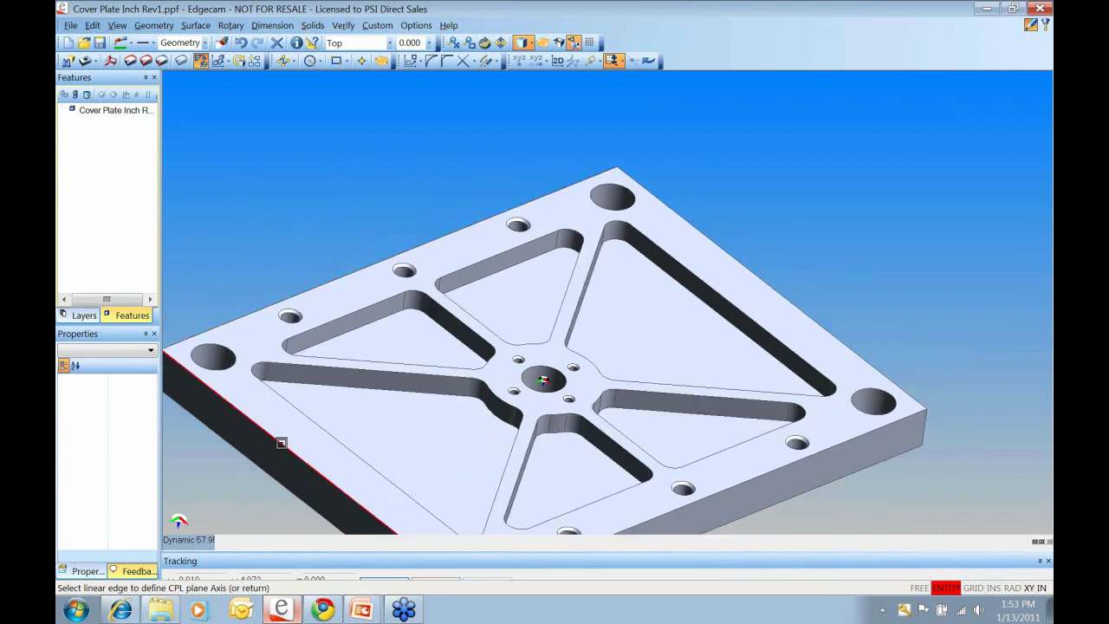
pyautogui.click(281, 443)
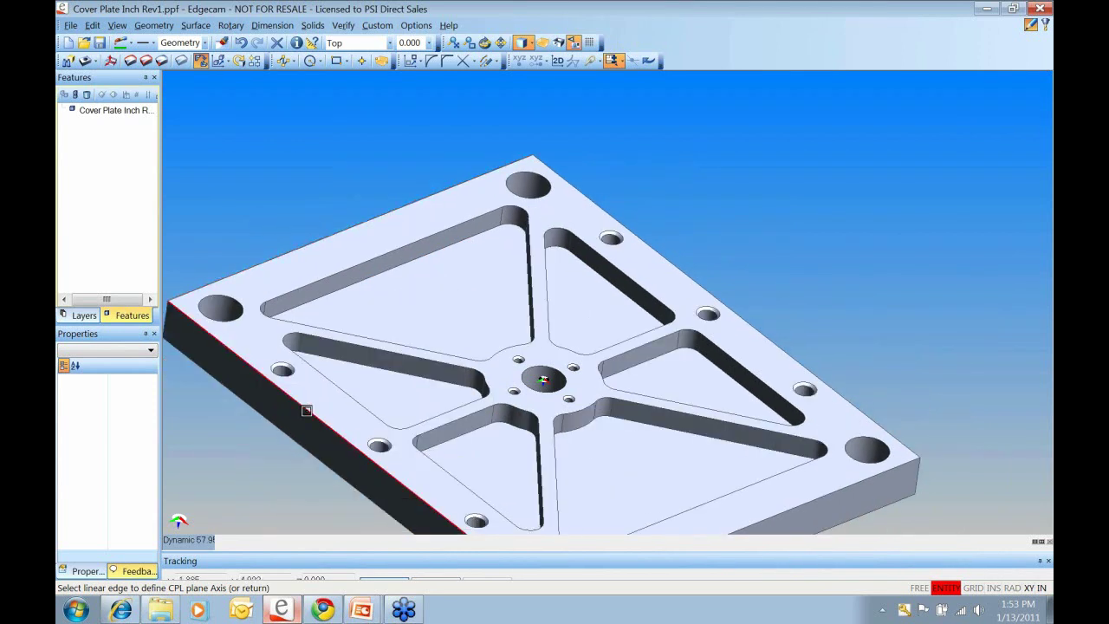
pyautogui.click(306, 410)
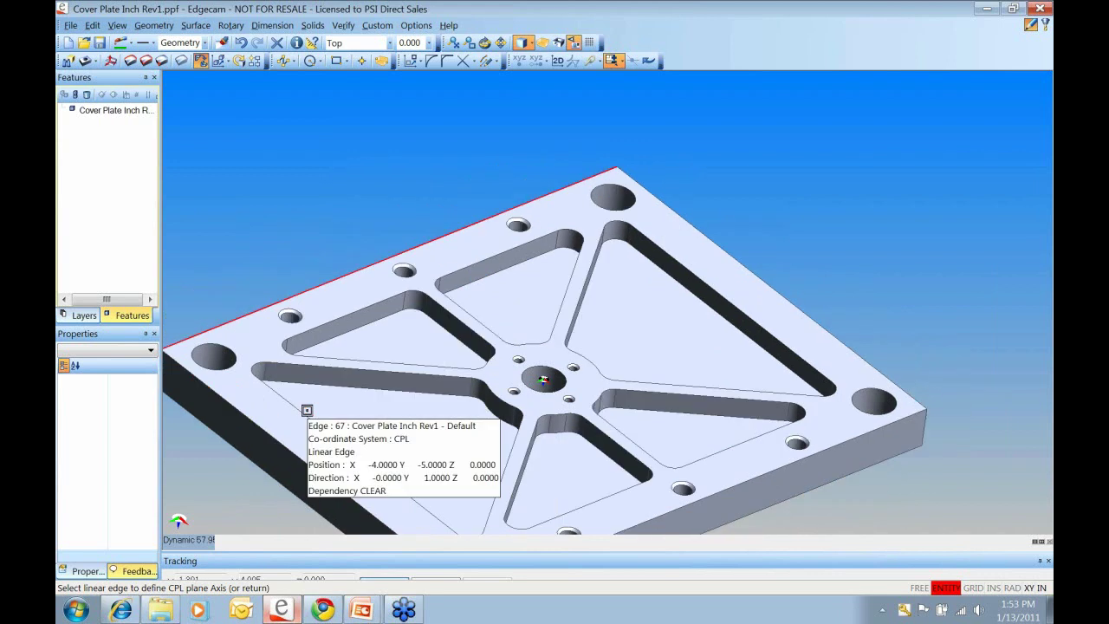
pyautogui.click(273, 441)
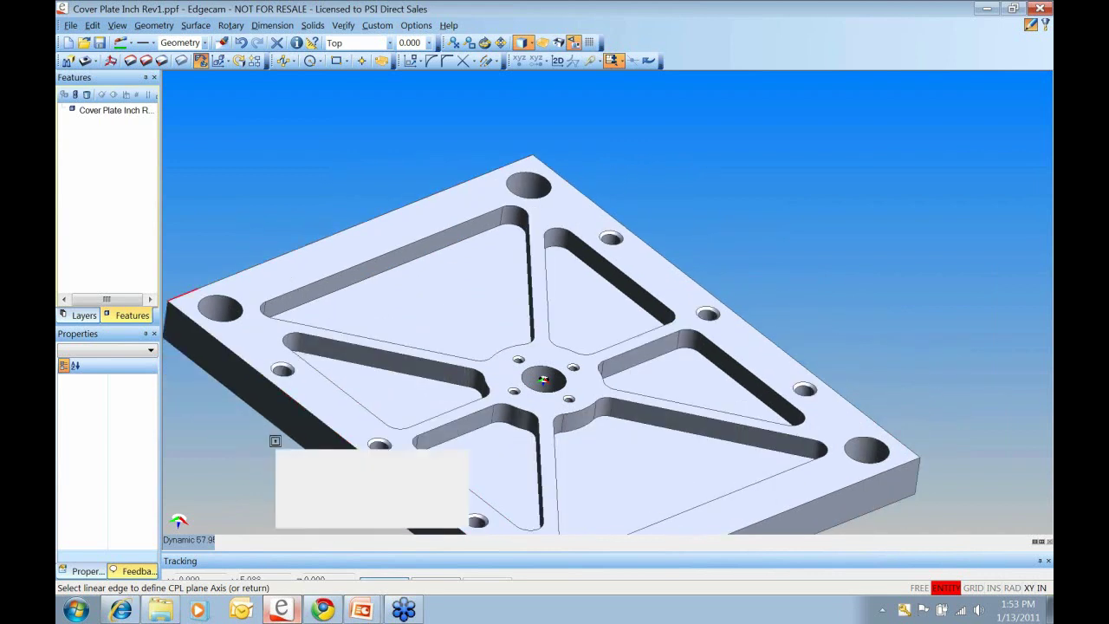
pyautogui.click(299, 406)
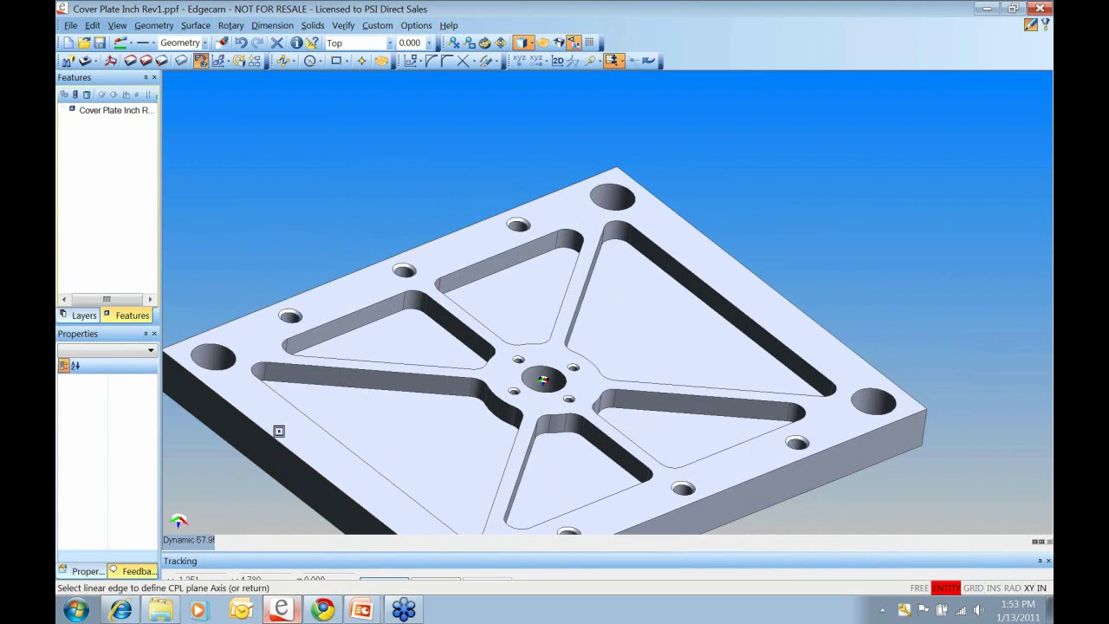
pyautogui.click(284, 445)
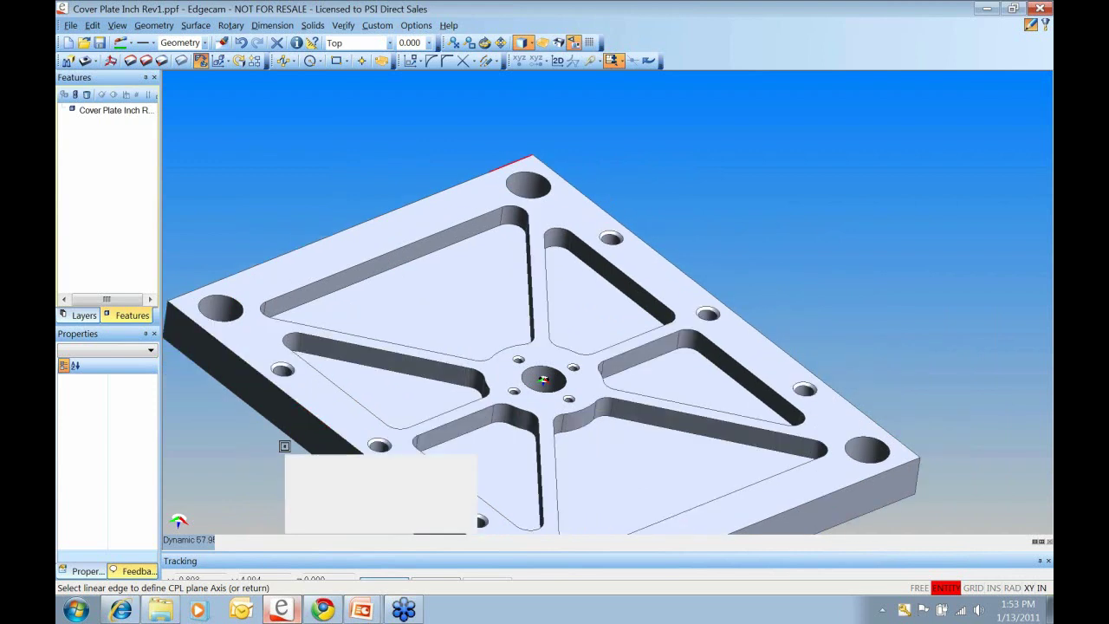
pyautogui.click(303, 409)
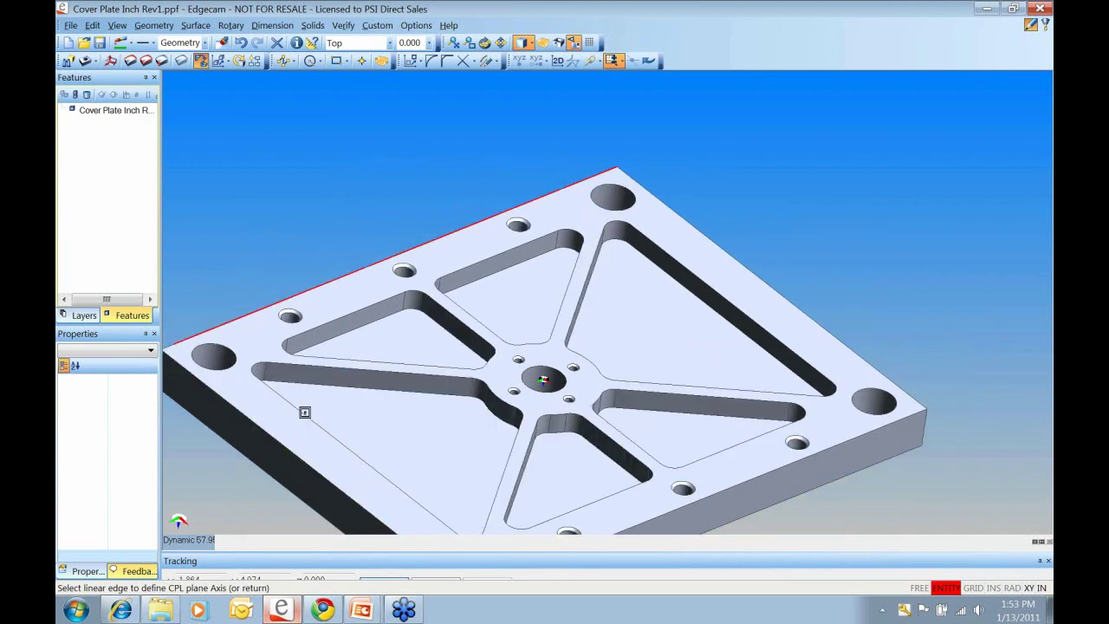
pyautogui.moveTo(304, 412)
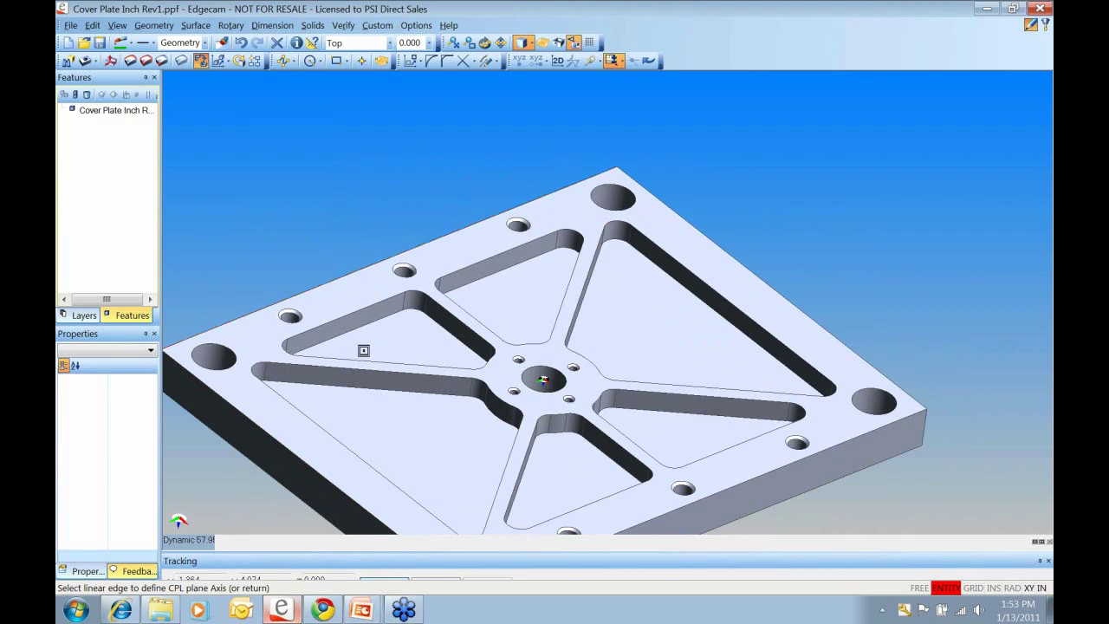
# - Check the cover plate's edge directions, rotate it by its edges again, and accept the orientation with the short side along X
pyautogui.scroll(-3, 362, 349)
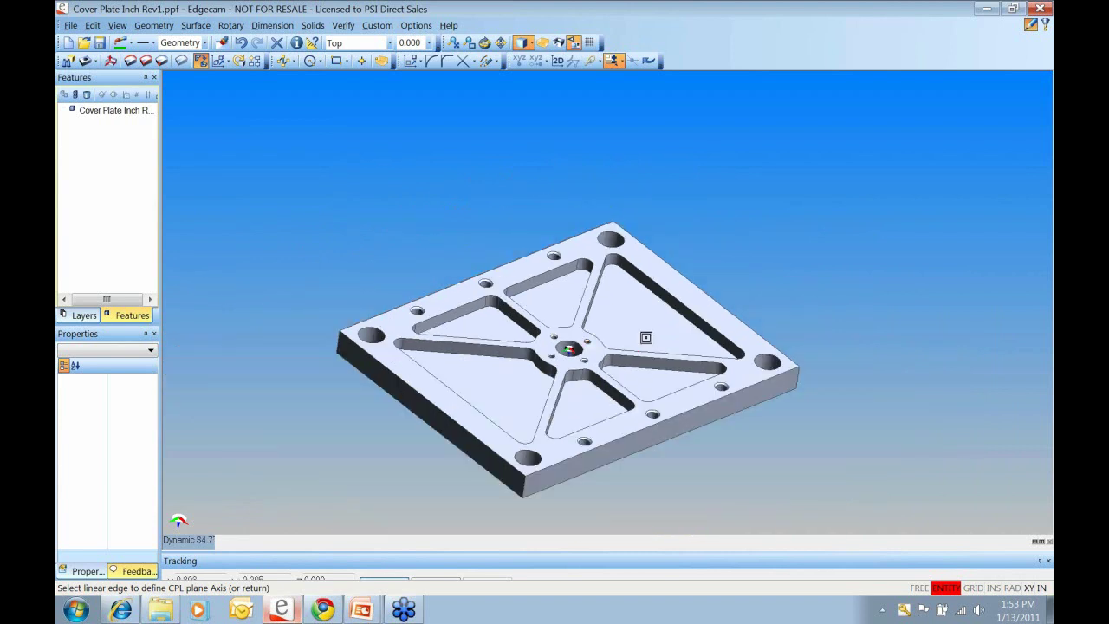
pyautogui.moveTo(693, 382)
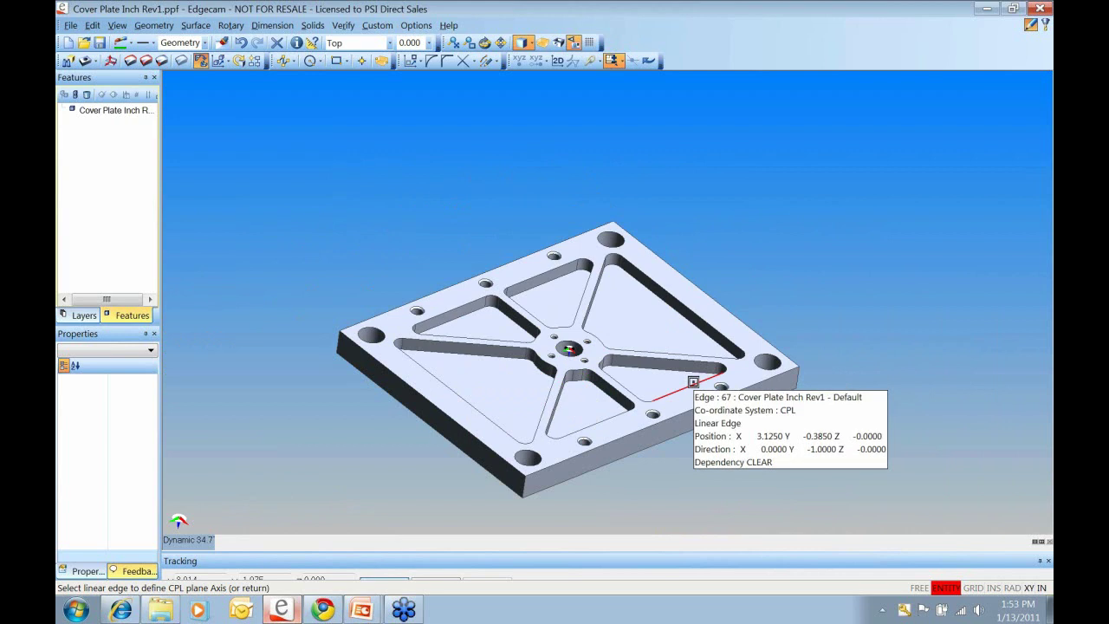
pyautogui.moveTo(423, 389); pyautogui.dragTo(480, 360, button='middle')
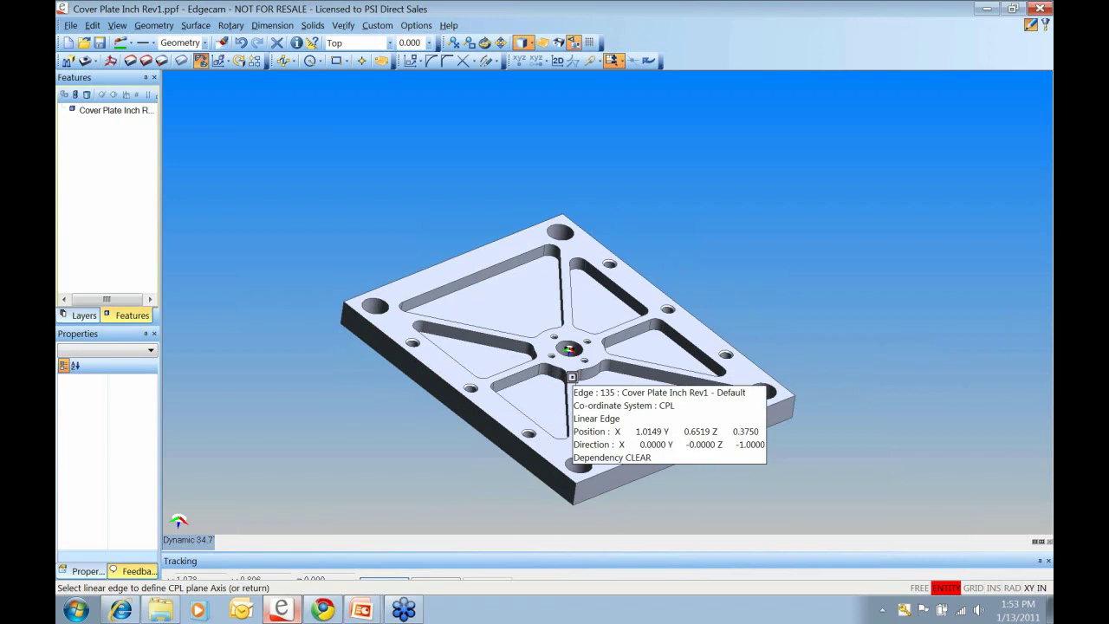
pyautogui.moveTo(426, 367); pyautogui.dragTo(427, 368, button='middle')
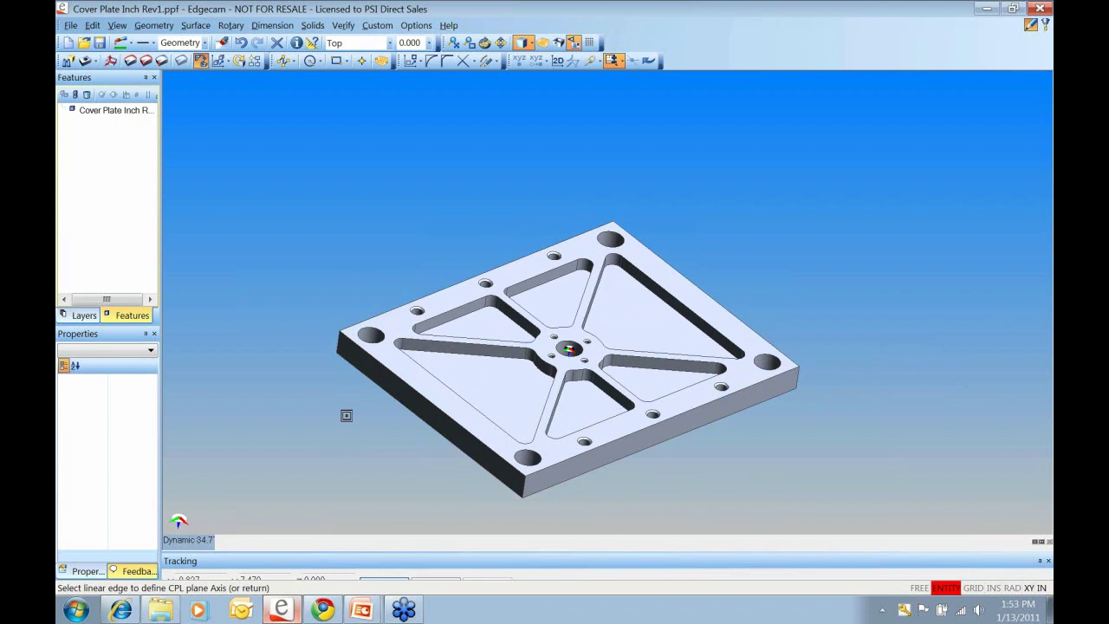
pyautogui.press('Return')
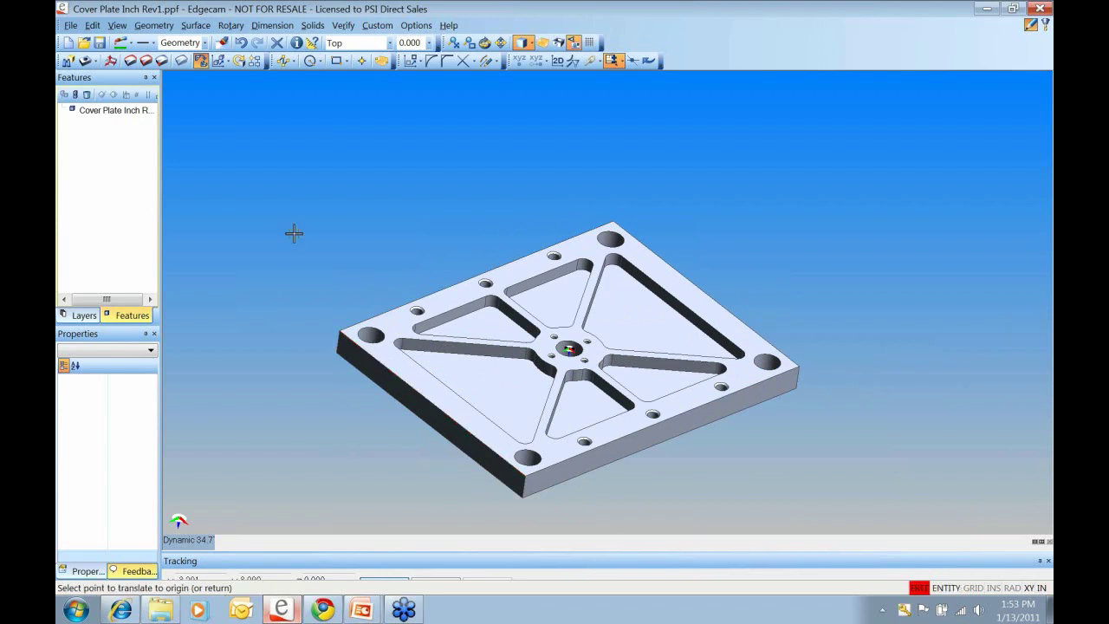
pyautogui.scroll(3, 606, 351)
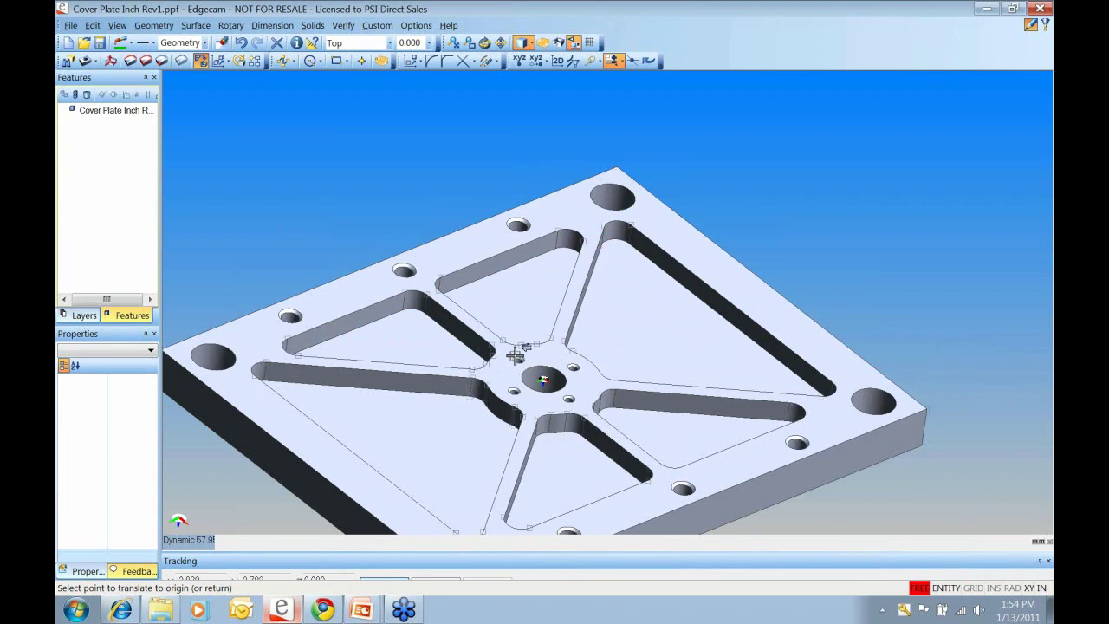
# - Move the origin to the small edge hole nearest the cover plate's far corner, and again to that outer corner itself
pyautogui.scroll(-3, 494, 344)
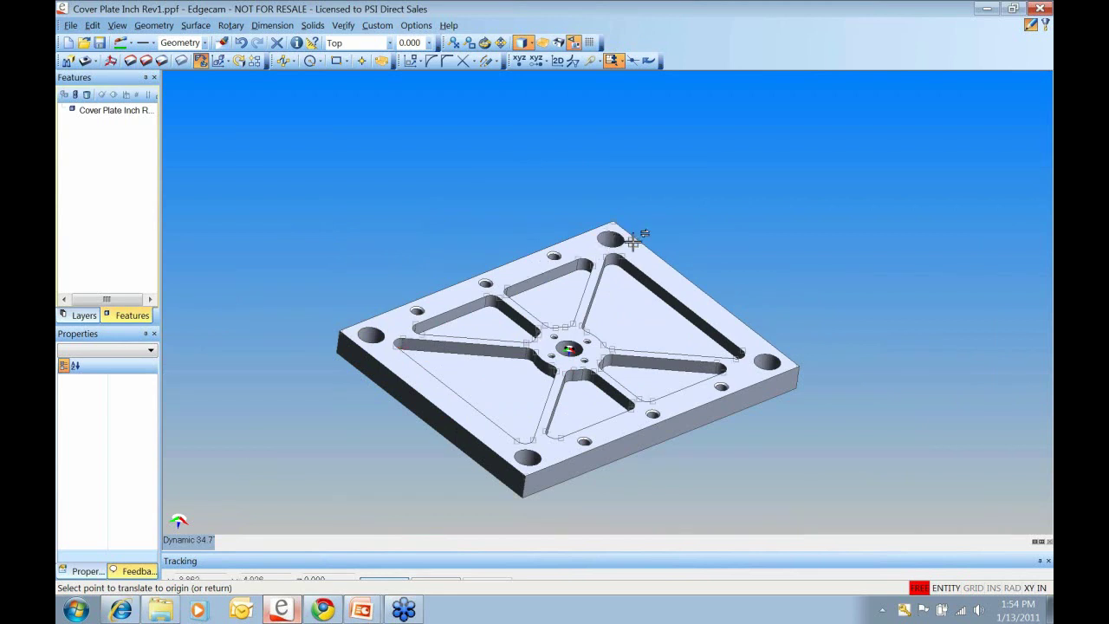
pyautogui.scroll(2, 602, 311)
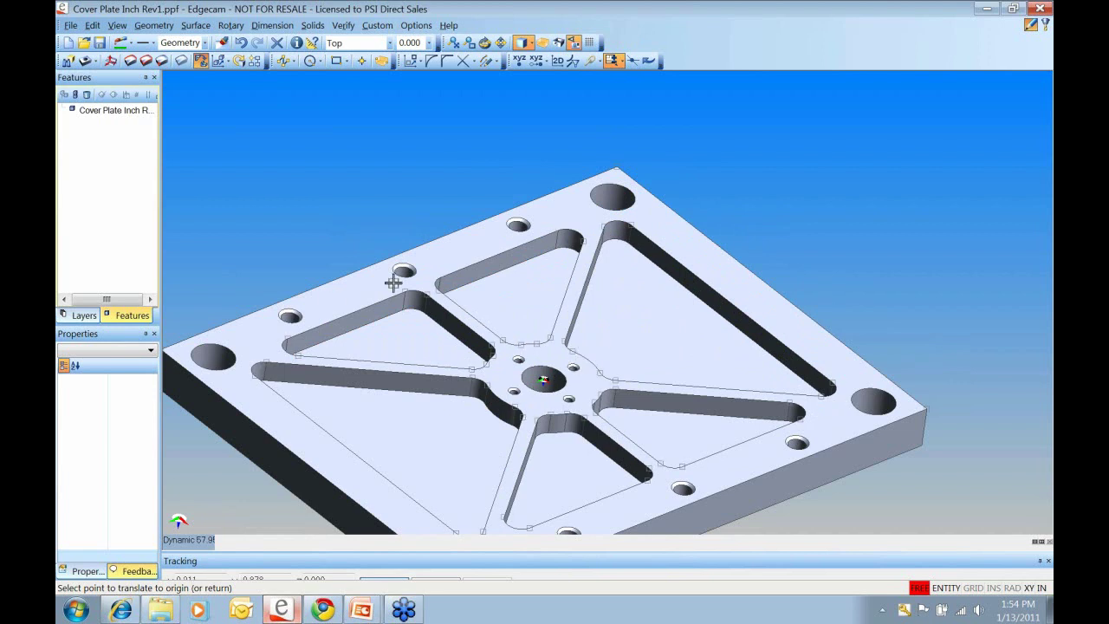
pyautogui.click(518, 225)
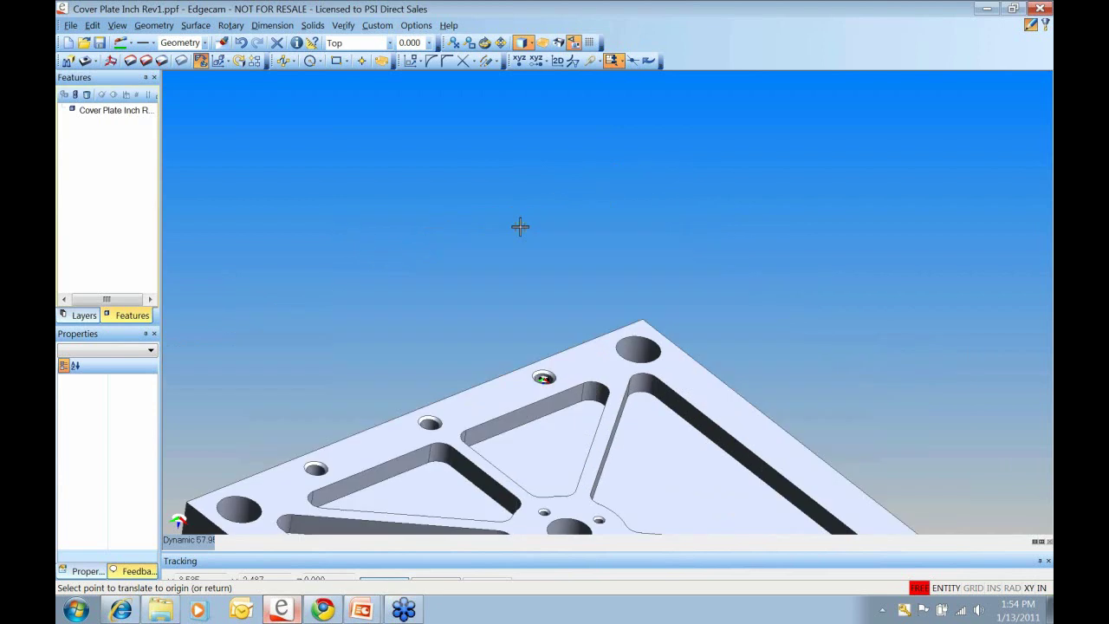
pyautogui.click(641, 319)
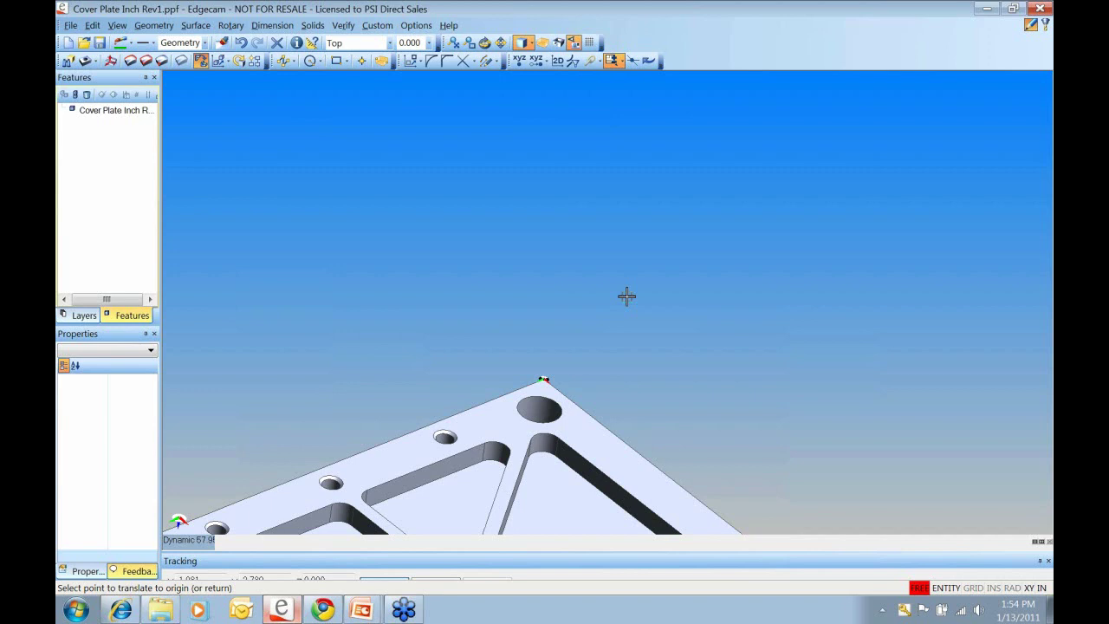
# - Set the origin at a free point in empty space beside the cover plate and end the solid alignment
pyautogui.scroll(-5, 398, 481)
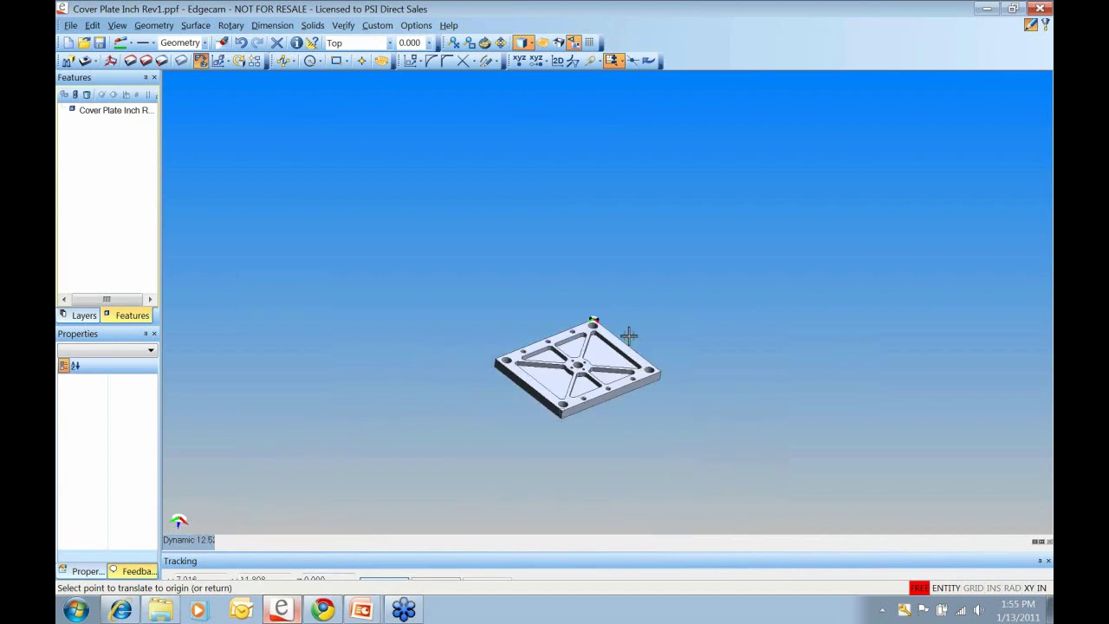
pyautogui.scroll(3, 633, 313)
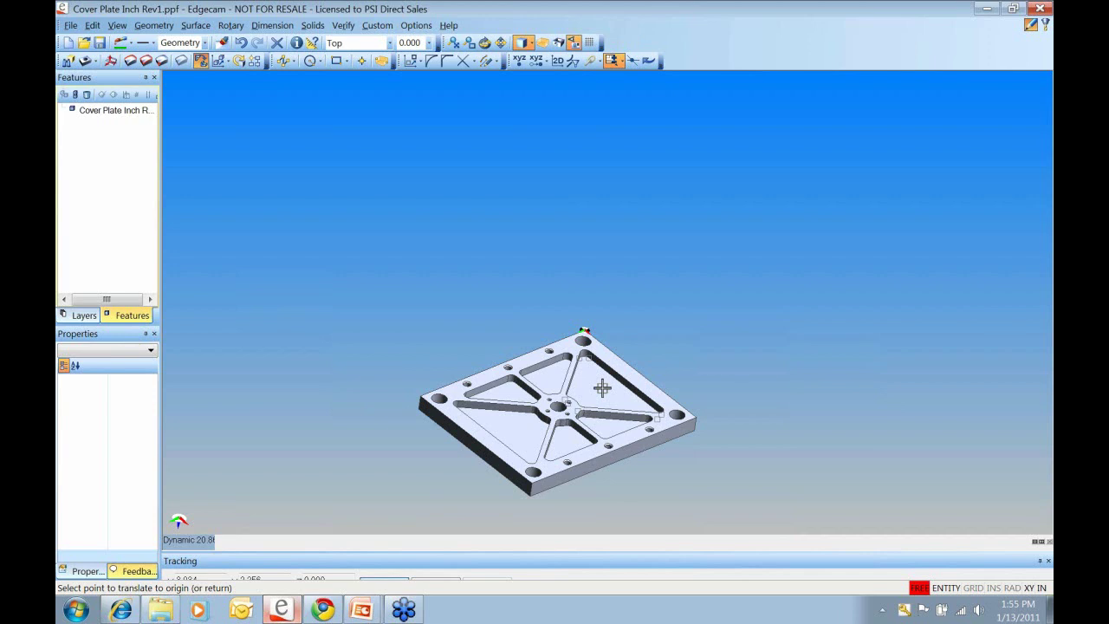
pyautogui.click(657, 335)
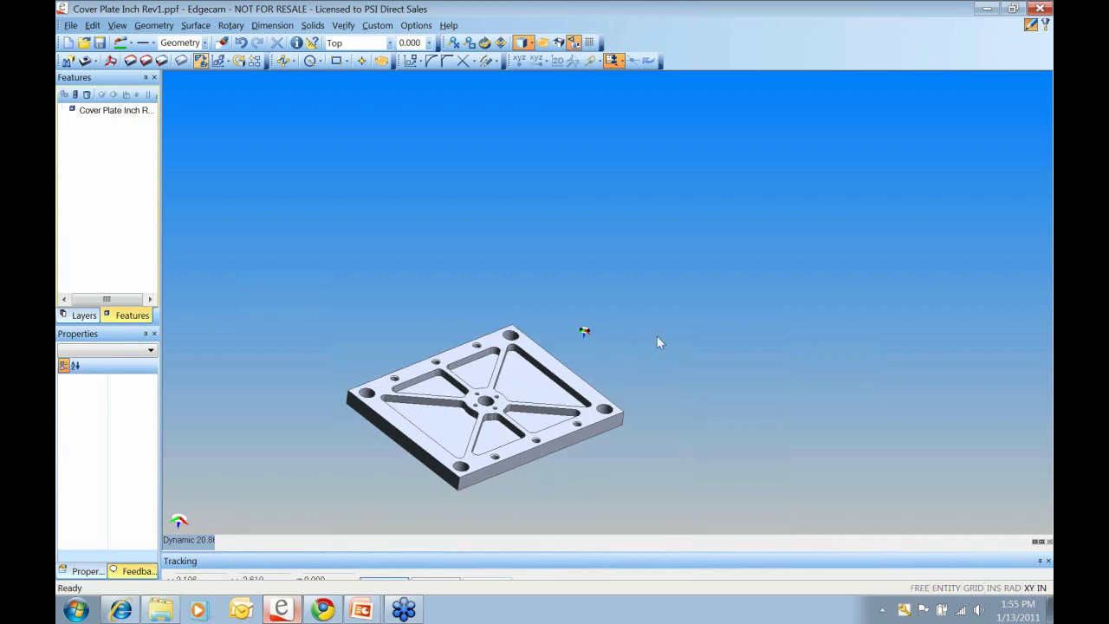
pyautogui.moveTo(679, 417); pyautogui.dragTo(822, 367, button='middle')
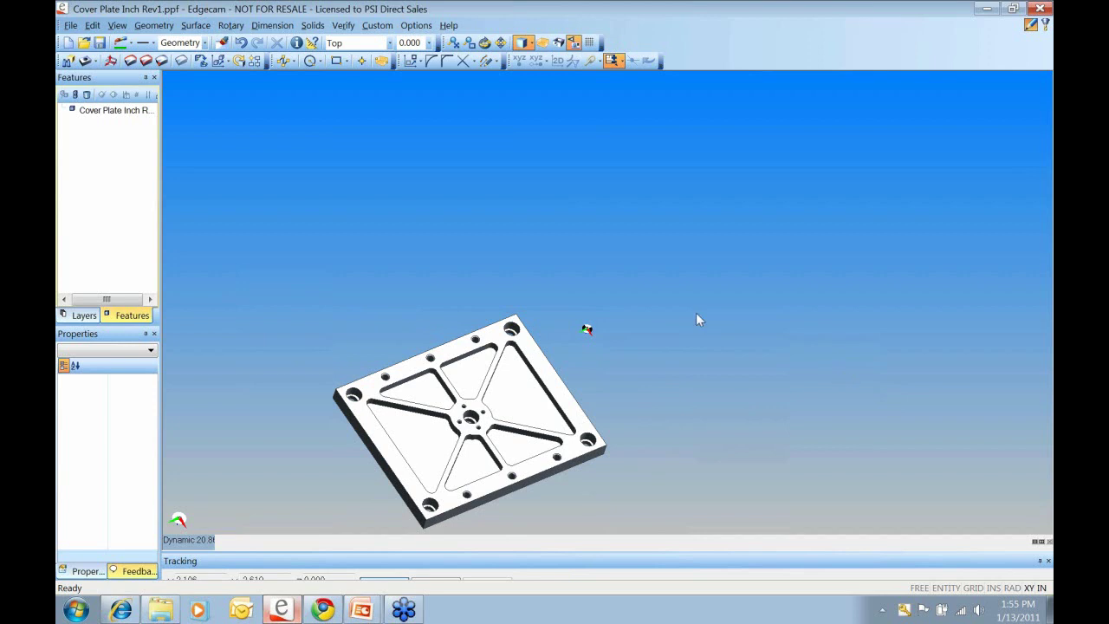
pyautogui.scroll(-5, 555, 408)
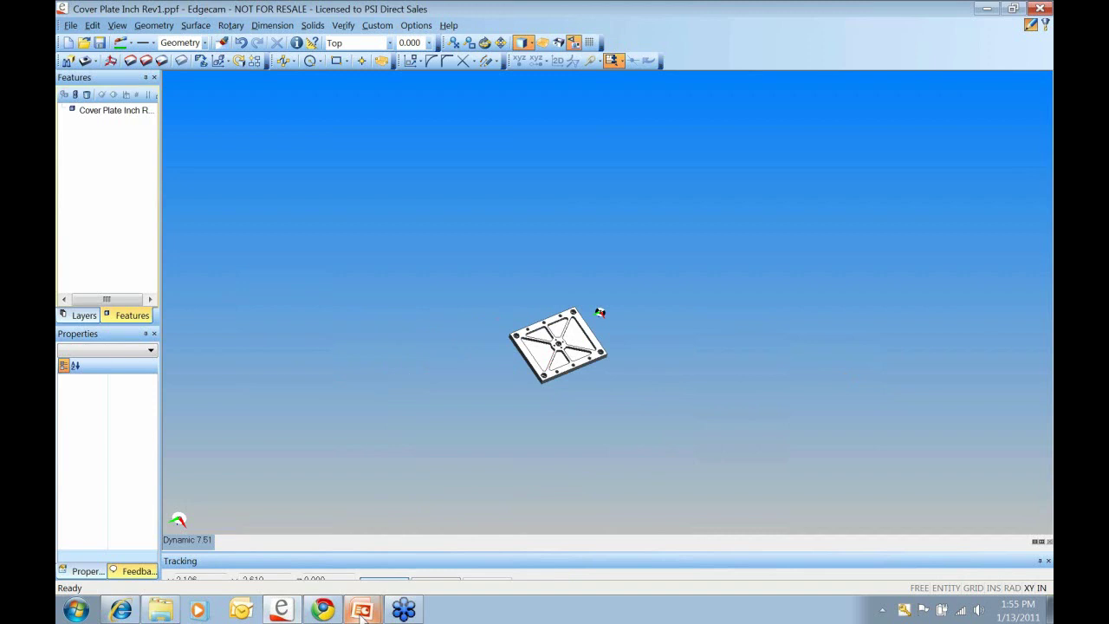
# - Switch to the Tech Thursday presentation in PowerPoint and go to the closing Thank You slide
pyautogui.moveTo(362, 611)
pyautogui.click(363, 551)
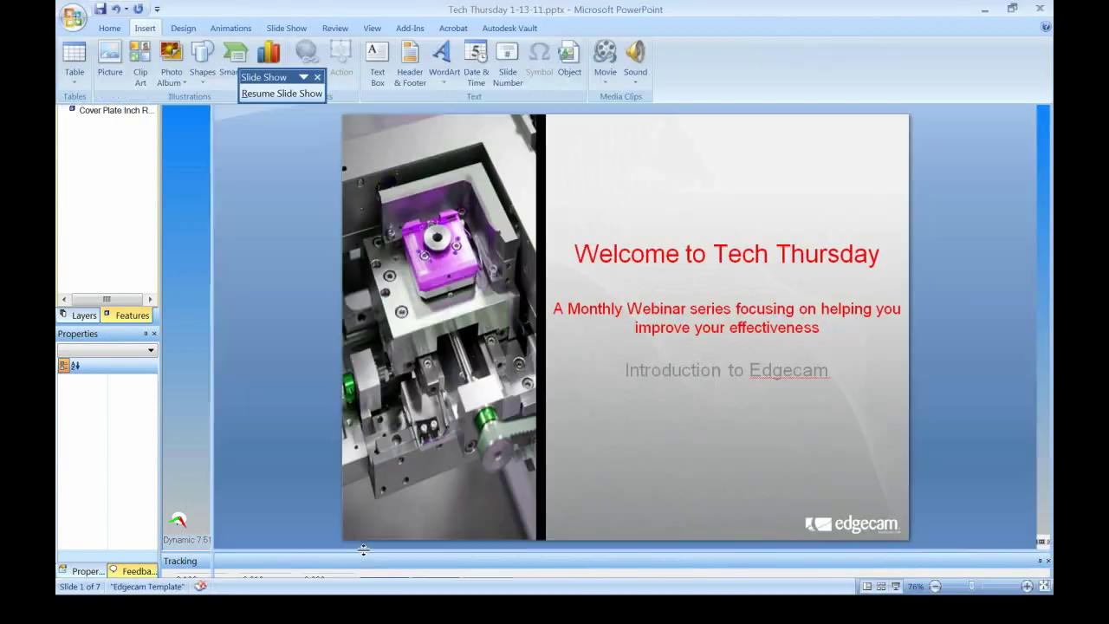
pyautogui.scroll(-4, 639, 396)
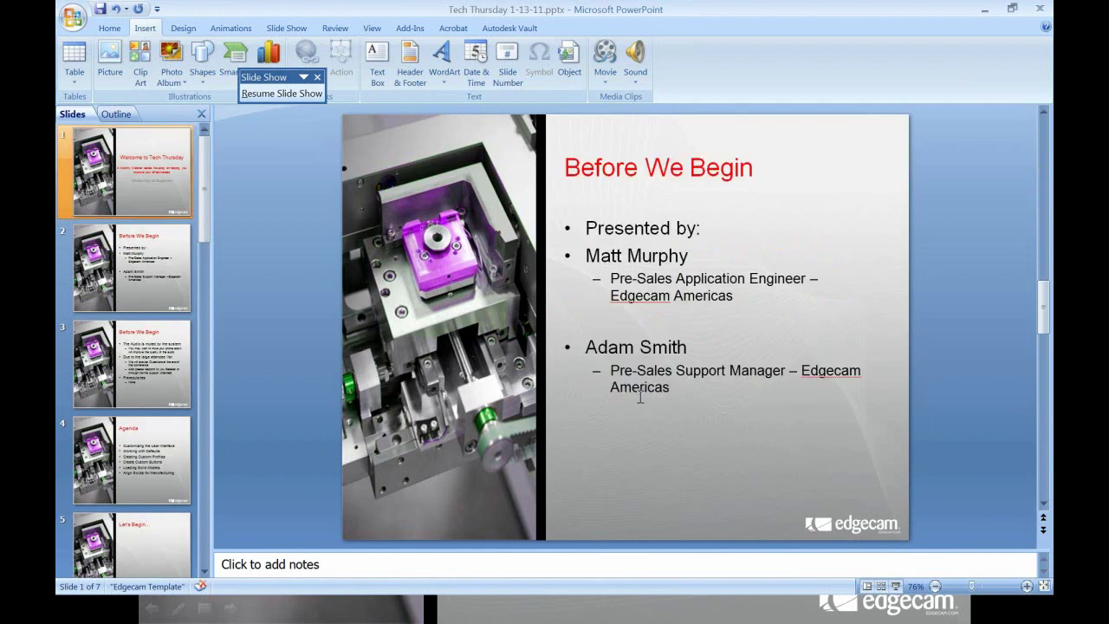
pyautogui.scroll(-2, 659, 411)
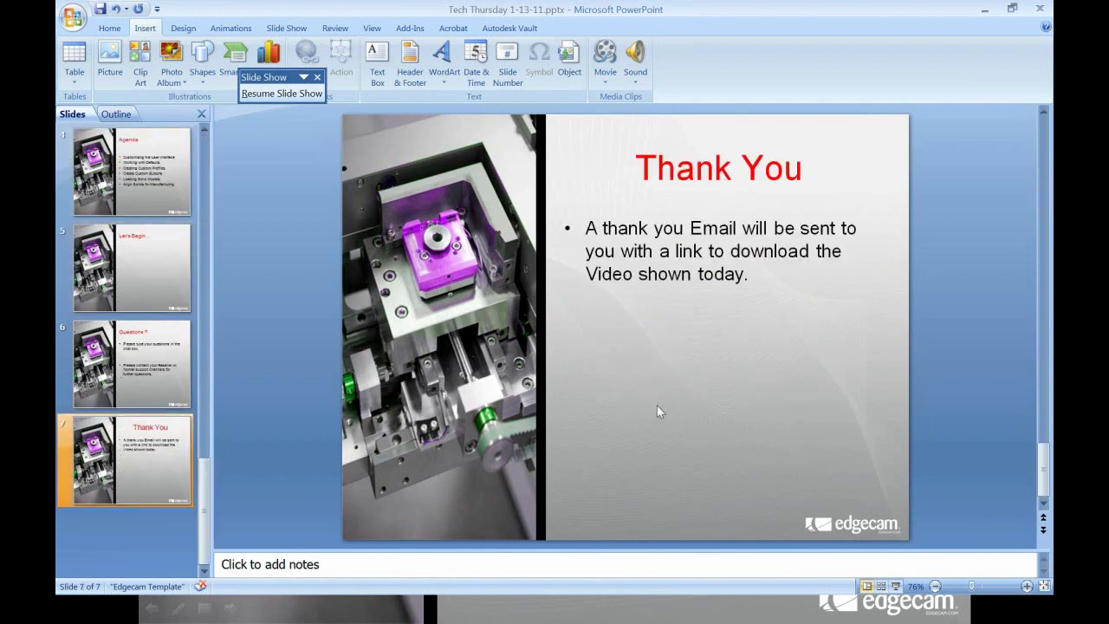